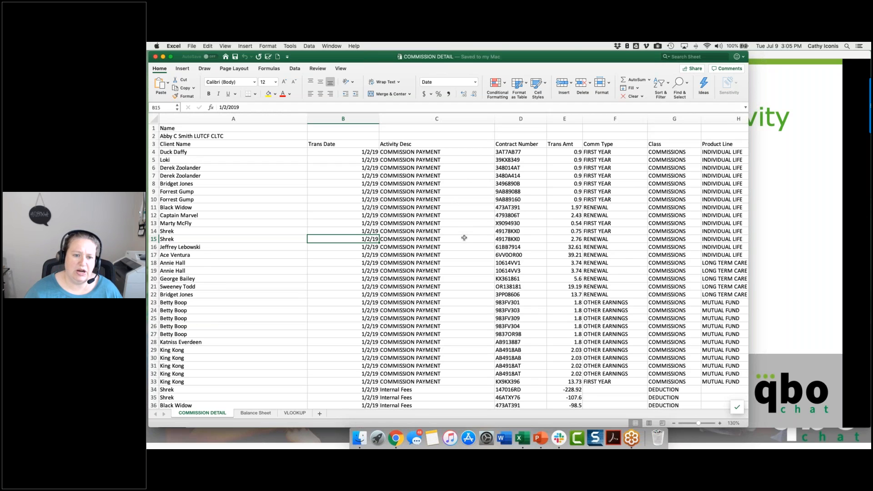
Step: Review the commission transactions on the COMMISSION DETAIL sheet and the contents of the Balance Sheet and VLOOKUP sheets
scroll(466, 235, "down", 1)
scroll(467, 235, "down", 20)
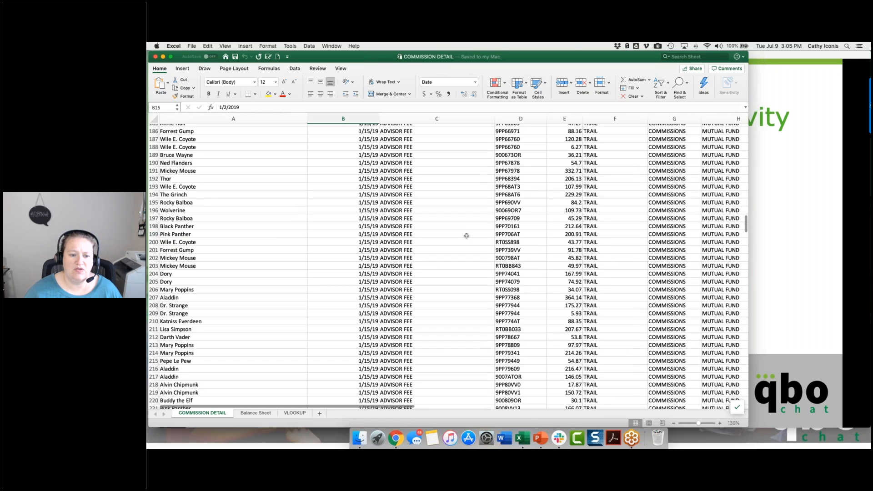
scroll(466, 236, "up", 20)
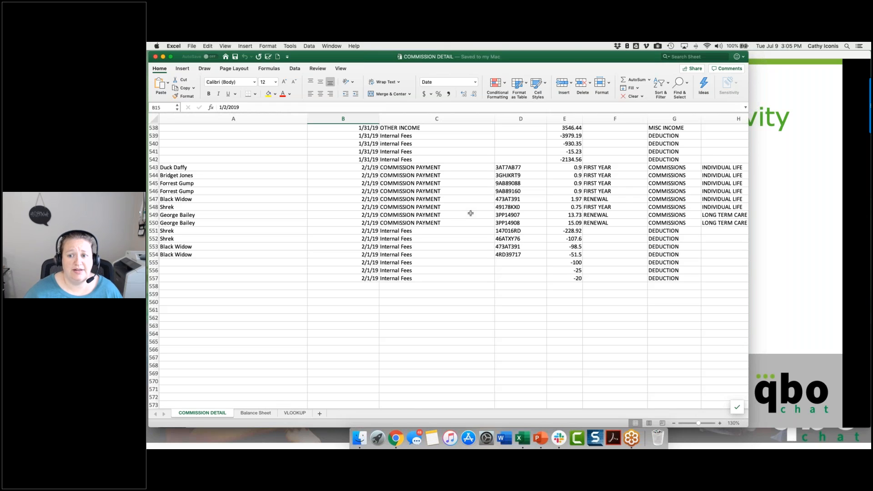
scroll(471, 213, "up", 20)
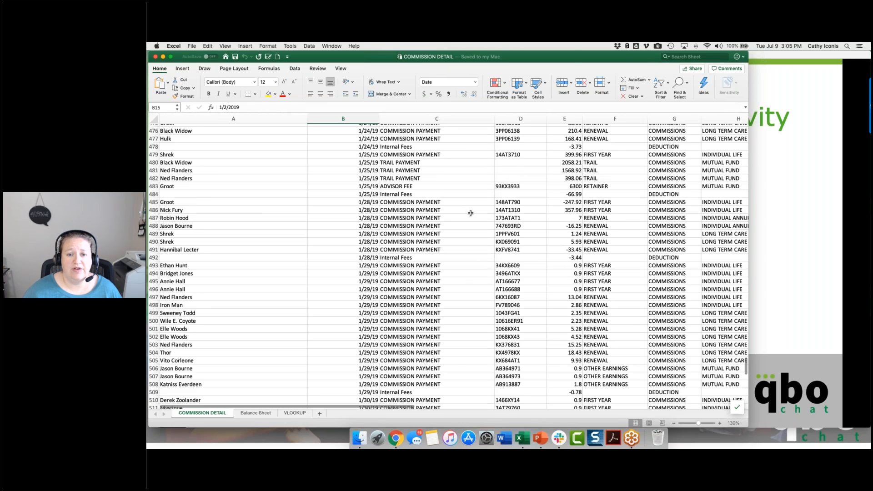
scroll(470, 213, "up", 20)
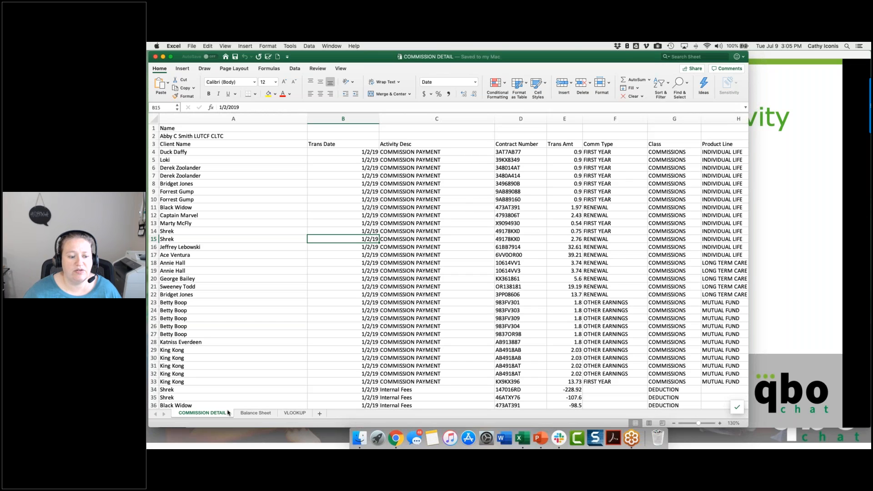
left_click(255, 413)
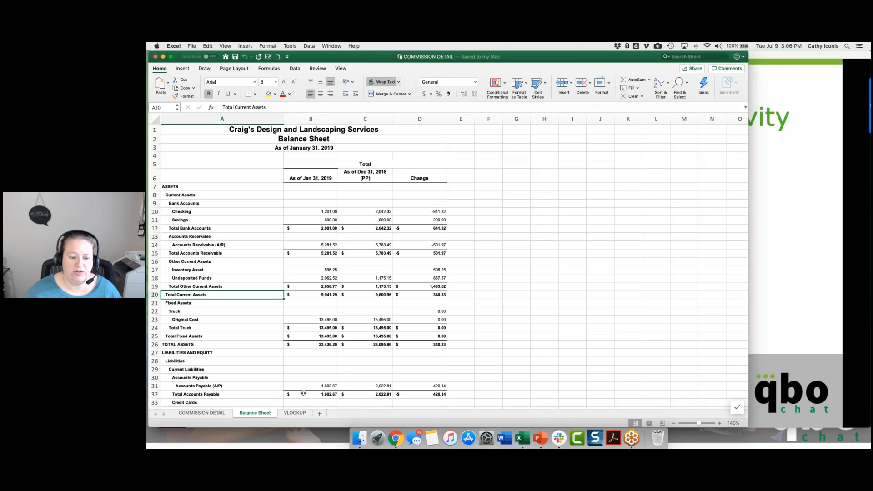
left_click(295, 413)
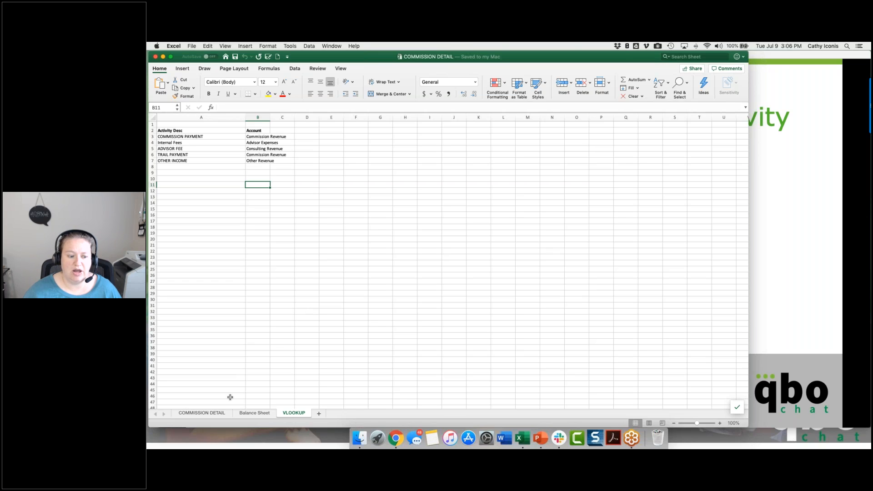
left_click(202, 413)
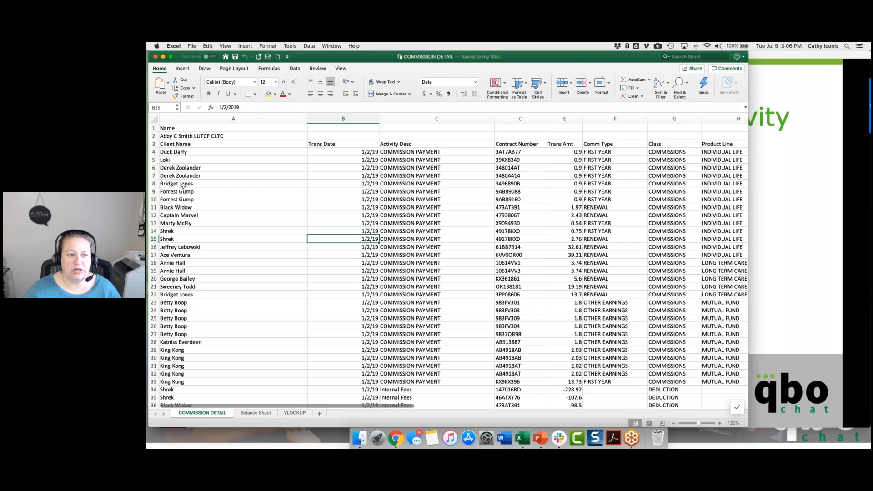
Step: Save a copy of the workbook as "COMMISSION DETAIL - completed file" in the Excel Skills for Accountants folder
left_click(191, 46)
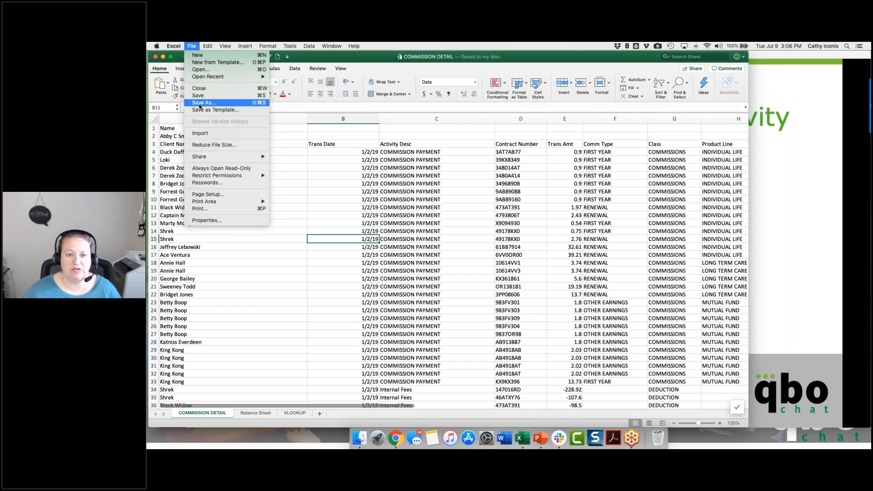
left_click(400, 186)
key("super+shift+s")
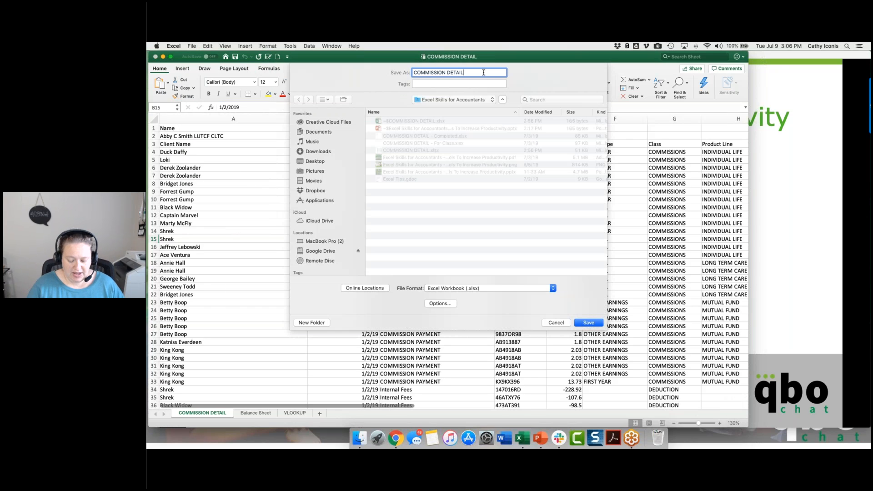
left_click(483, 72)
type("- completed file")
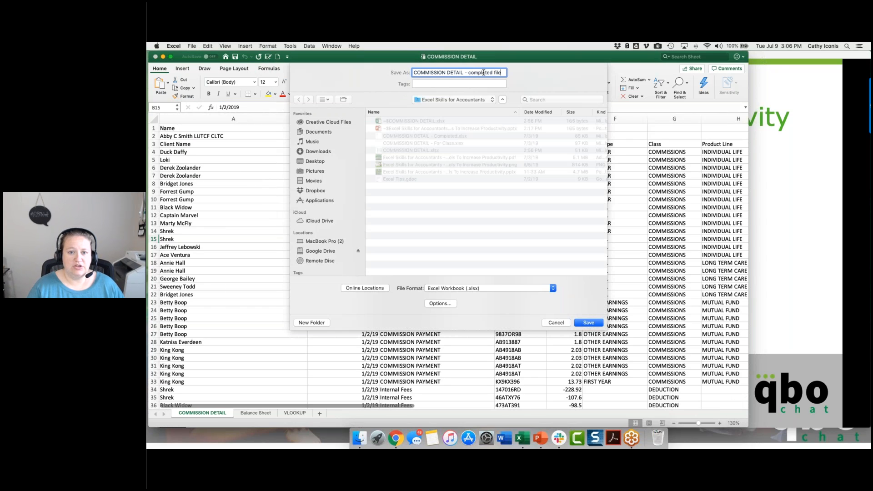
key("Return")
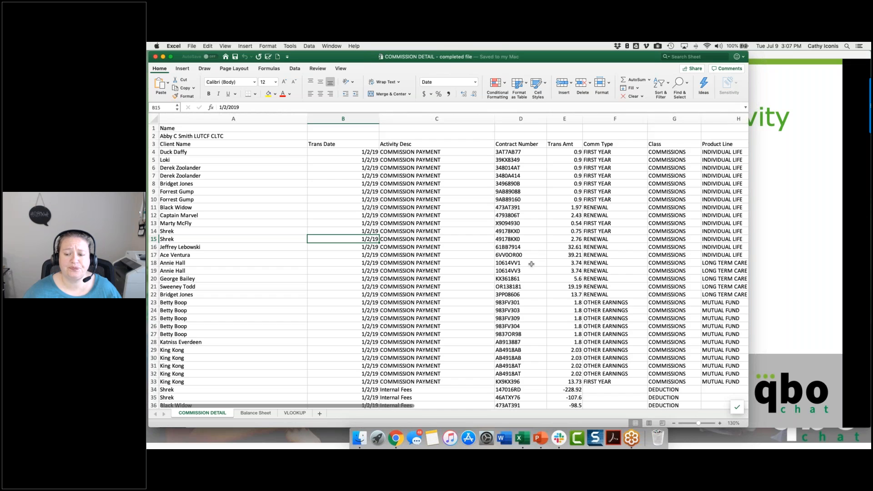
Step: Switch to the PowerPoint slide show to present the Freeze Panes slide and return to the Excel workbook
left_click(797, 247)
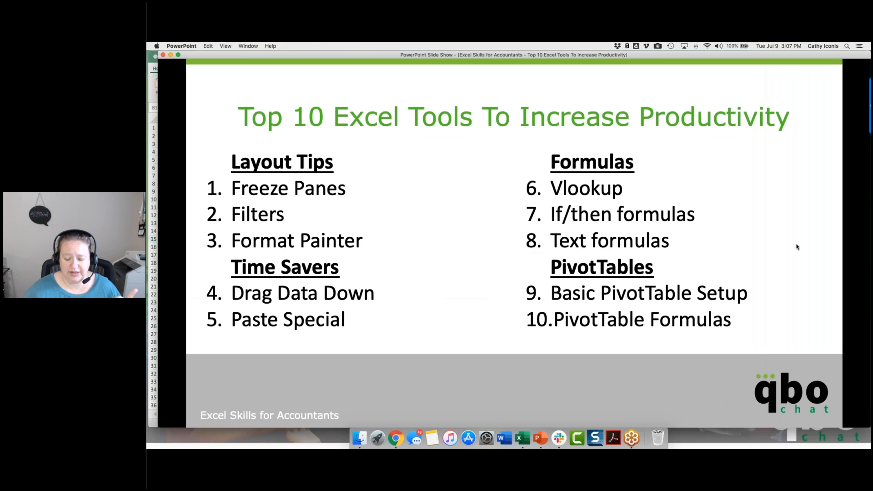
left_click(796, 247)
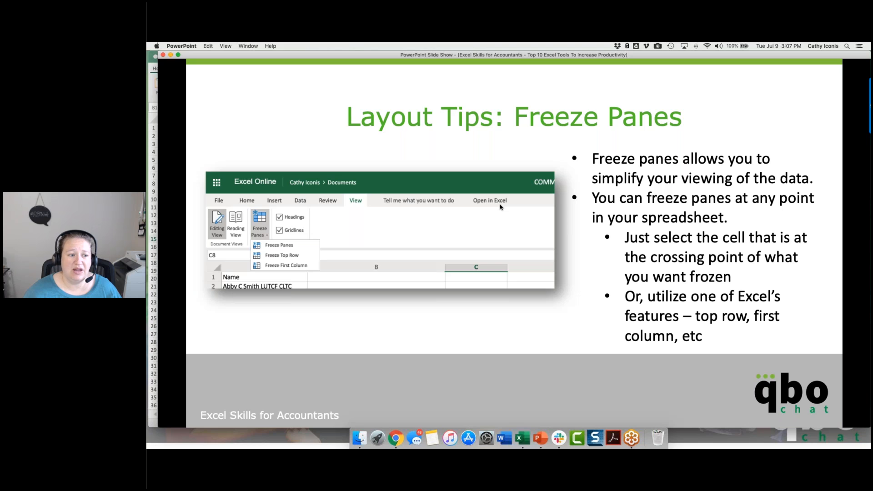
left_click(154, 256)
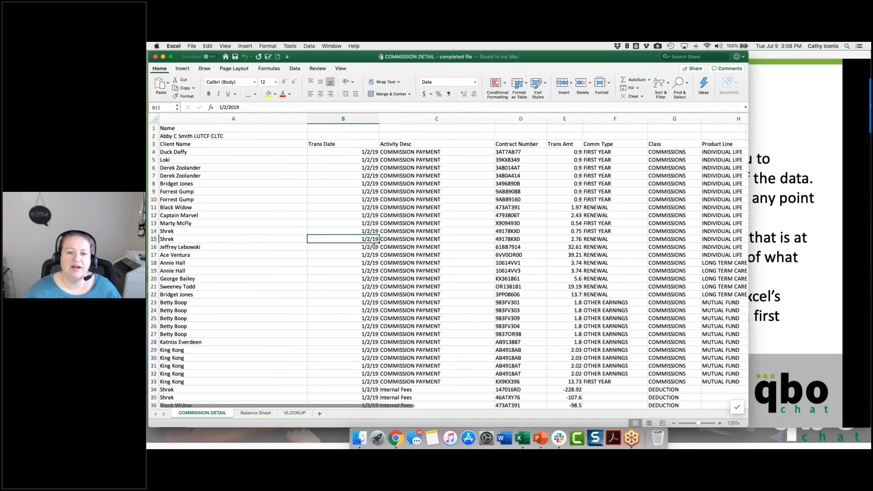
Step: Try freezing only the top row of the COMMISSION DETAIL sheet, check it while moving through the data, and unfreeze it
left_click(318, 143)
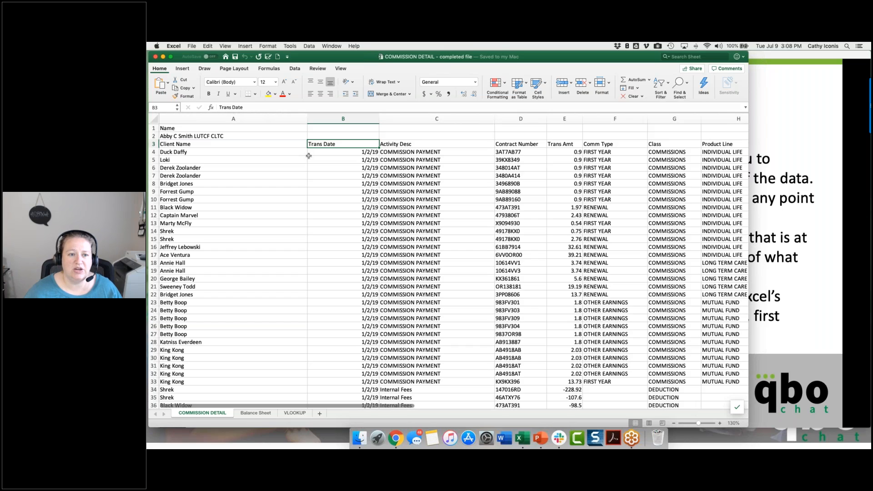
left_click(340, 68)
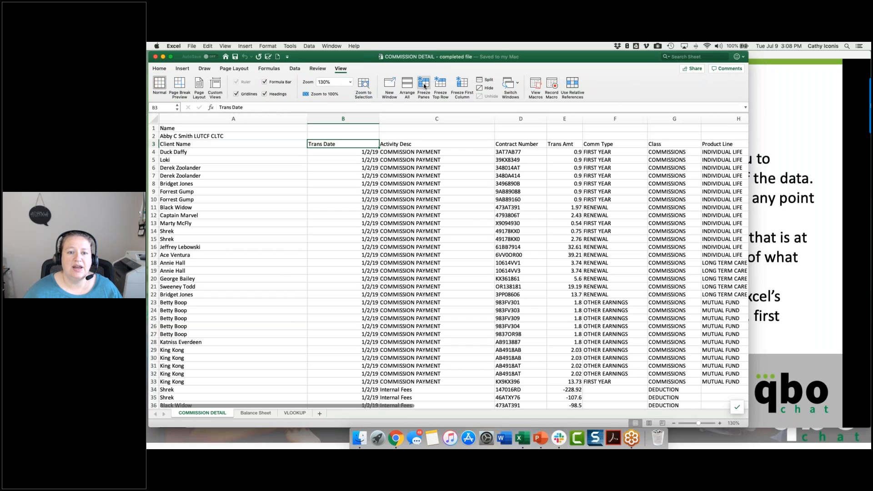
left_click(443, 84)
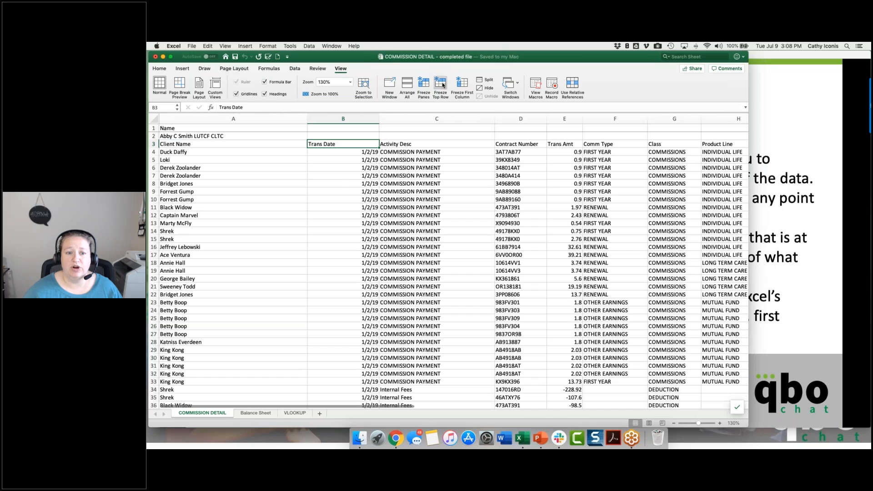
scroll(350, 179, "down", 5)
scroll(350, 179, "up", 5)
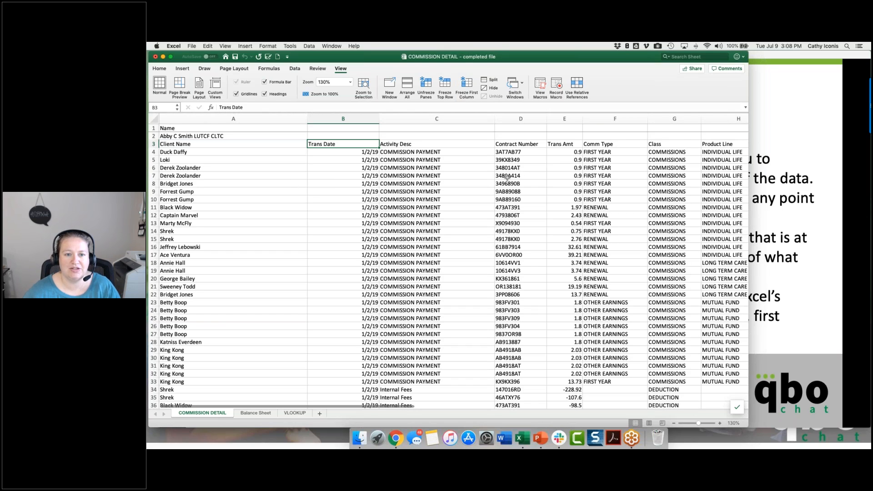
left_click(425, 86)
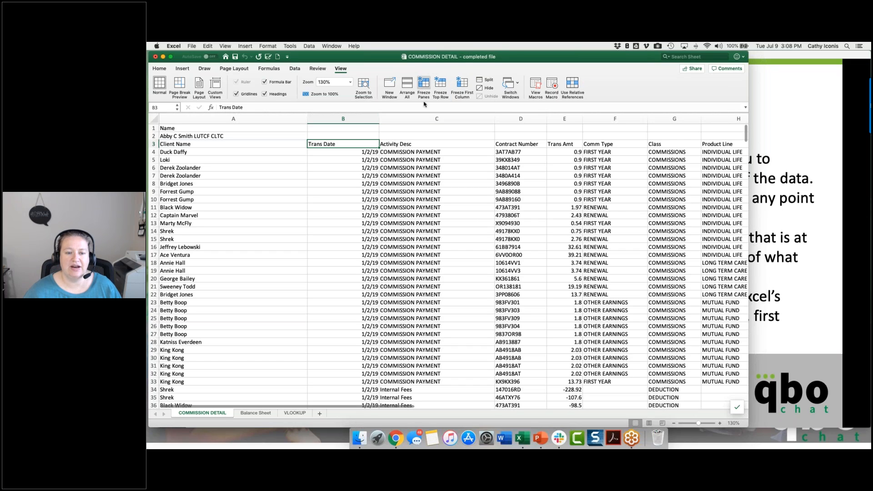
Step: Freeze the panes at cell B4 to lock rows 1 to 3 and the Client Name column
left_click(345, 153)
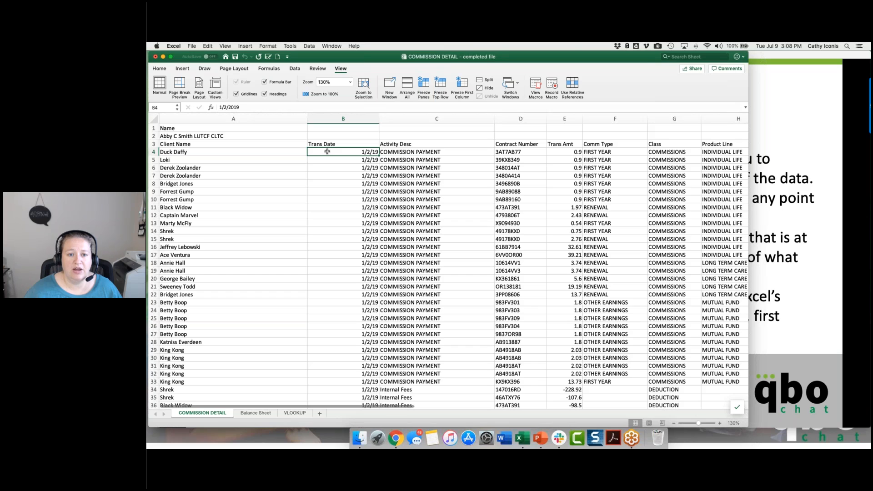
left_click(426, 83)
Step: Check how the frozen header rows and Client Name column behave across the remaining columns and down the transaction list
scroll(400, 185, "right", 5)
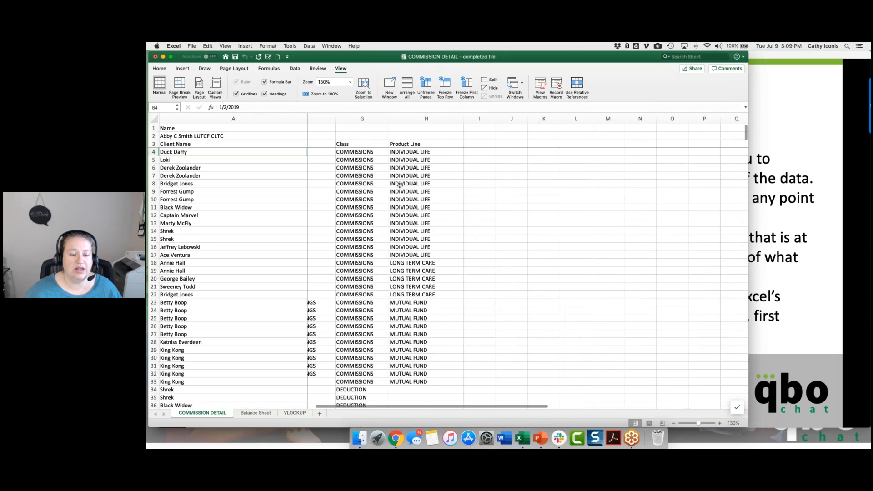
scroll(400, 186, "right", 2)
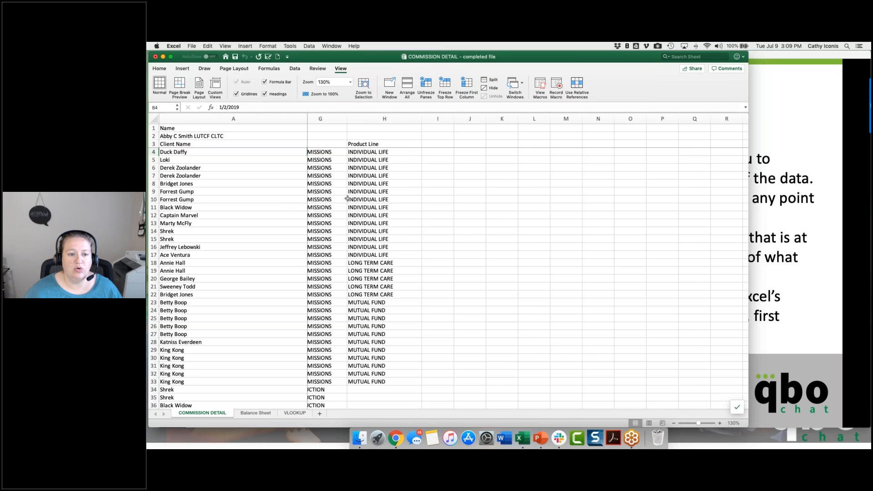
scroll(348, 199, "left", 3)
scroll(347, 198, "left", 5)
scroll(347, 199, "down", 1)
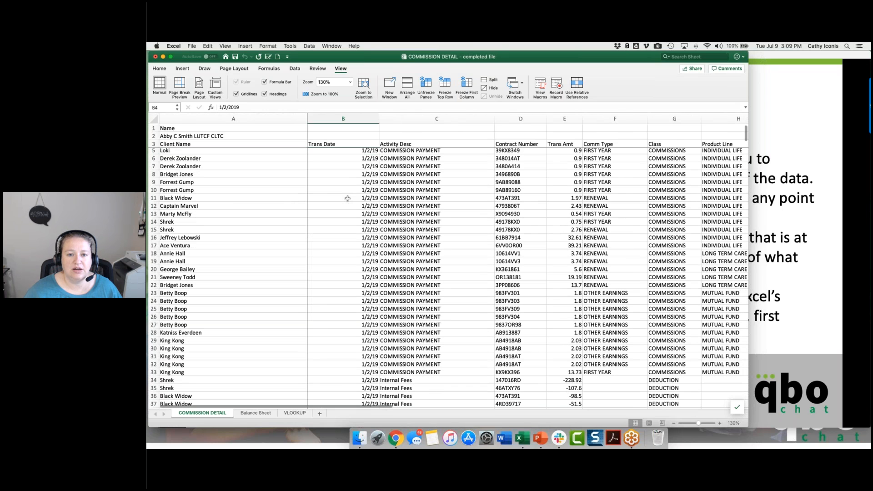
scroll(347, 199, "down", 15)
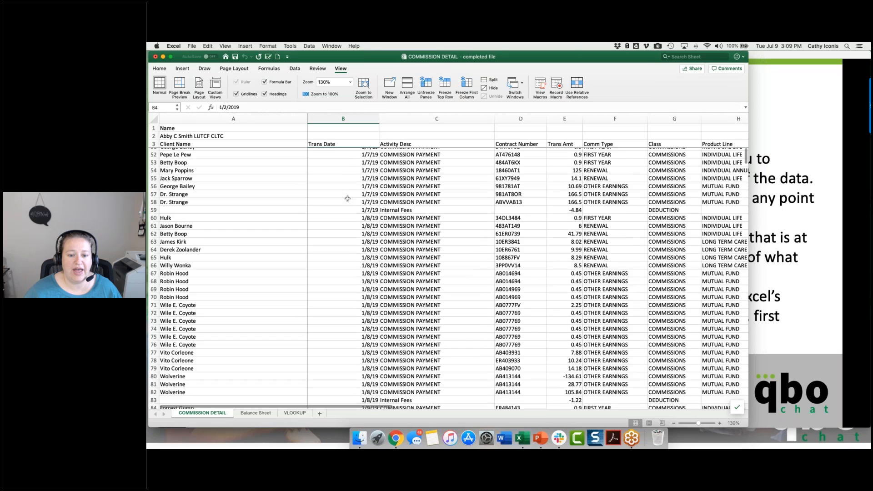
scroll(347, 198, "down", 20)
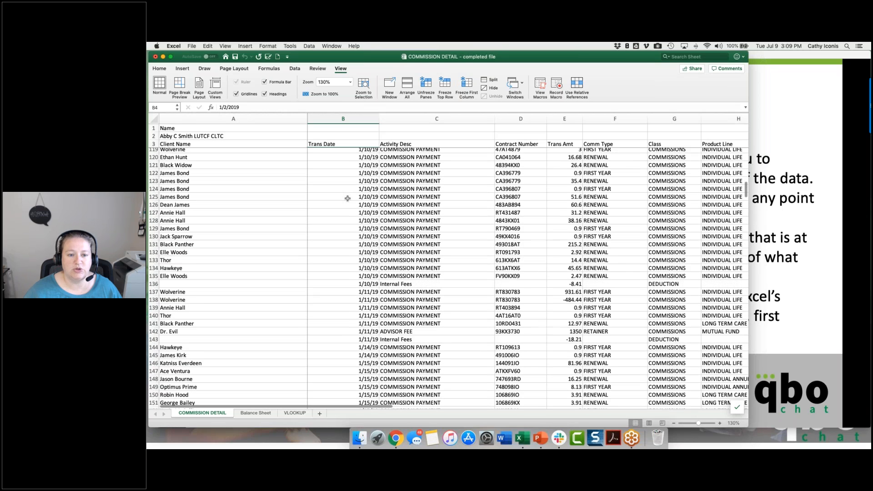
scroll(347, 199, "down", 10)
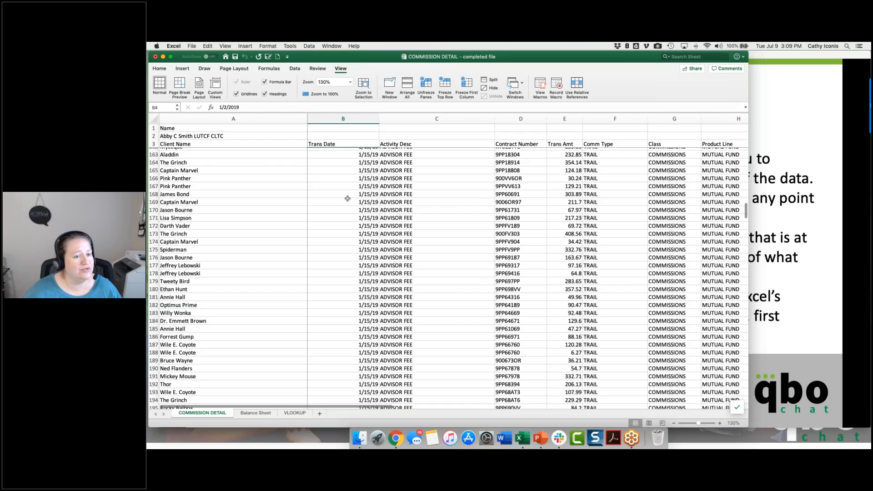
scroll(347, 199, "up", 11)
scroll(348, 198, "up", 20)
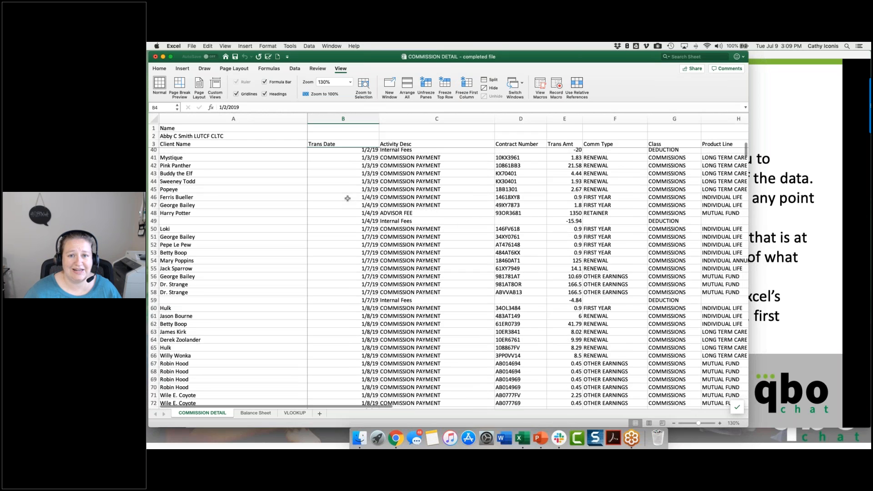
scroll(348, 199, "up", 12)
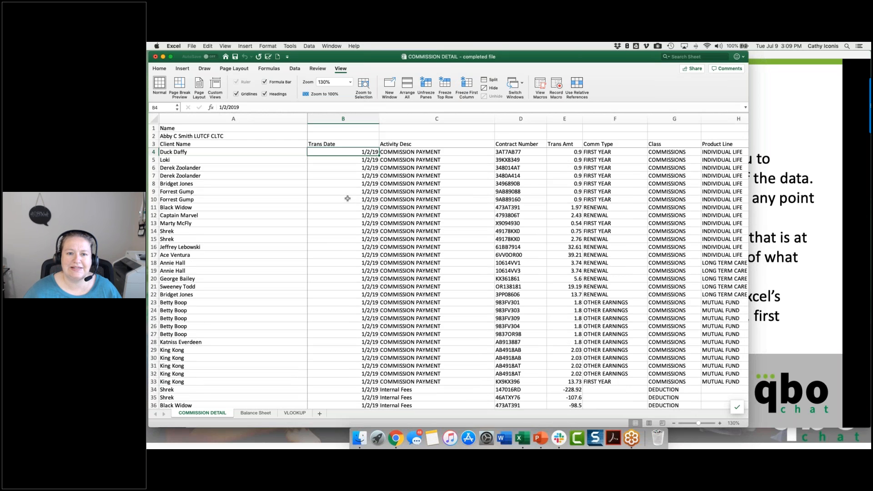
Step: Switch to the PowerPoint slide show to present the Filters slide and return to the Excel workbook
left_click(762, 102)
left_click(761, 102)
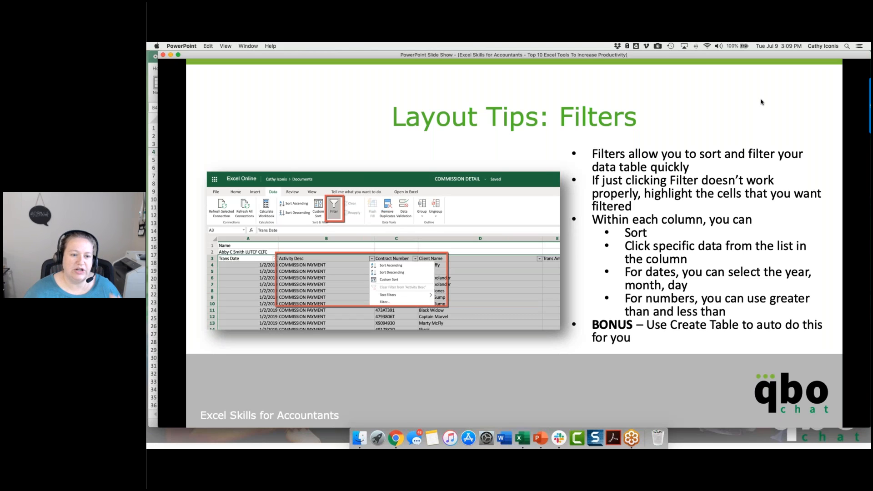
left_click(154, 262)
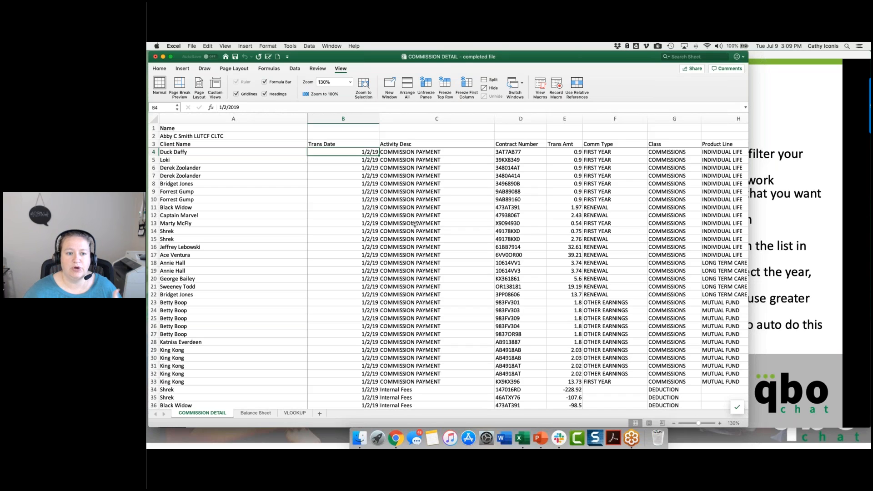
Step: Turn on Filter for the COMMISSION DETAIL sheet with the Name cell A1 selected
left_click(170, 128)
left_click(159, 69)
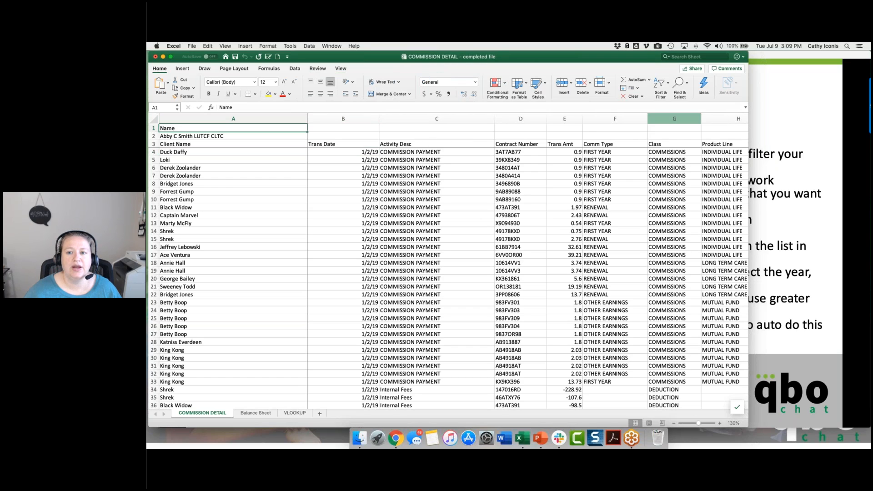
left_click(662, 86)
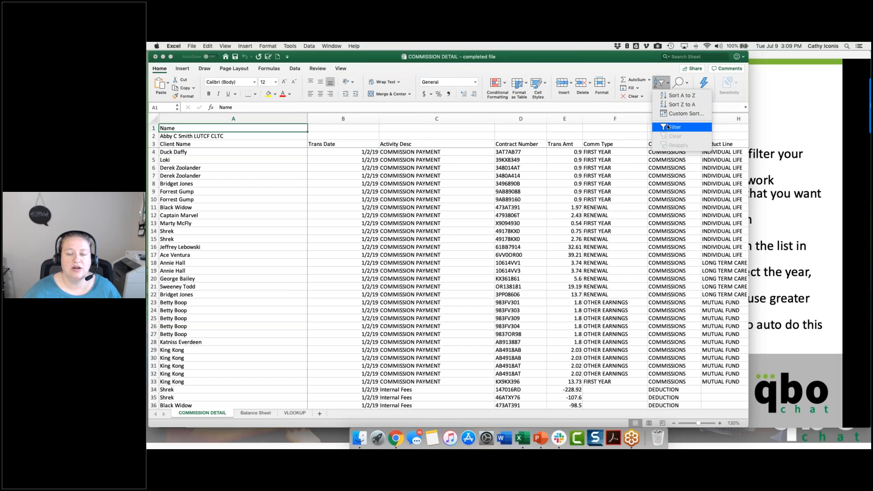
left_click(668, 128)
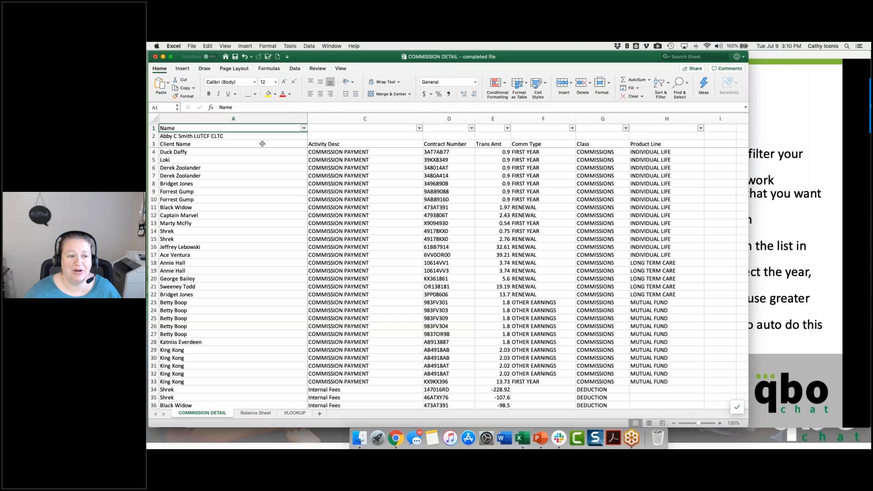
Step: Make the column headings in row 3 bold
left_click(153, 144)
left_click(208, 94)
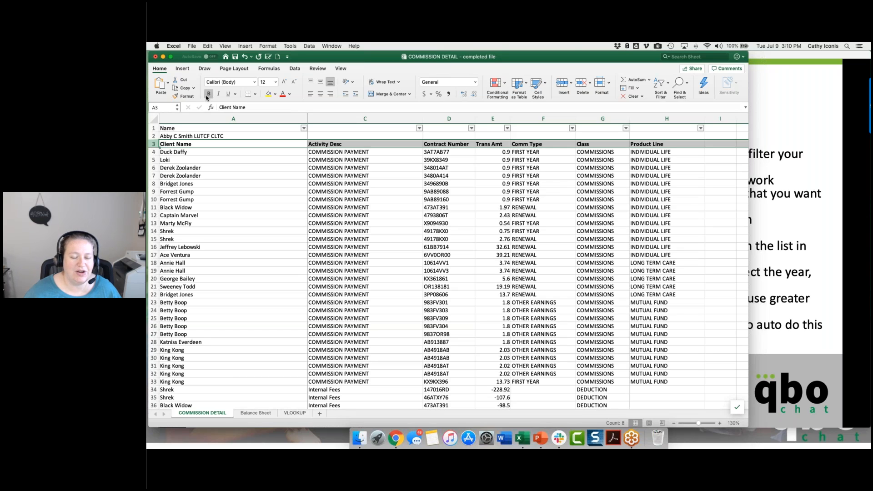
left_click(222, 160)
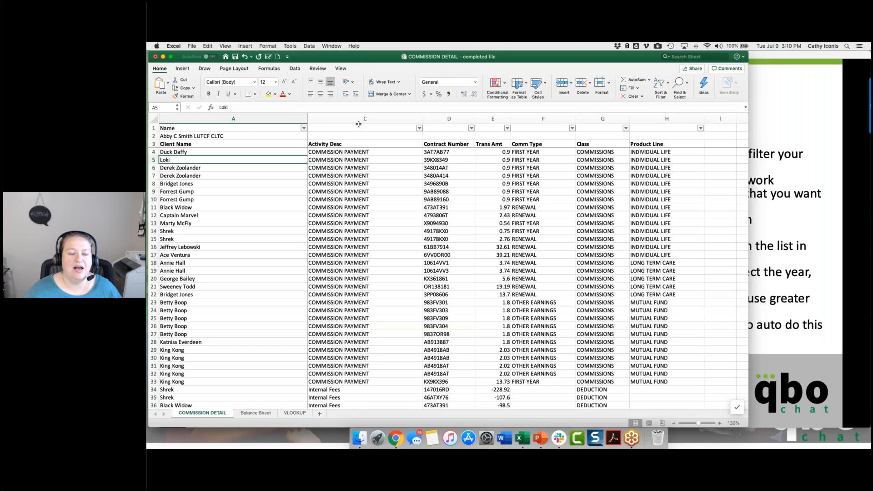
Step: Turn off the filter on row 1 and apply Filter to the range from Client Name in A3 through column H, row 557
left_click(663, 83)
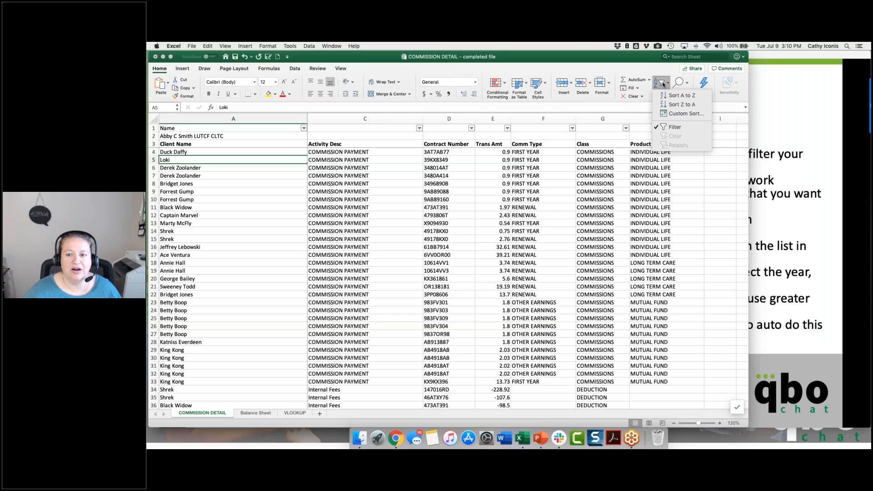
left_click(668, 128)
left_click(195, 144)
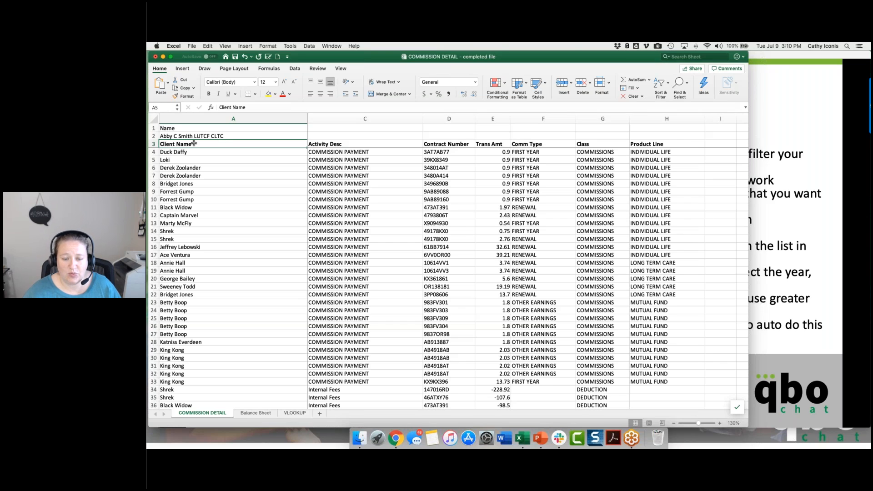
left_click_drag(427, 156, 673, 287)
left_click(662, 83)
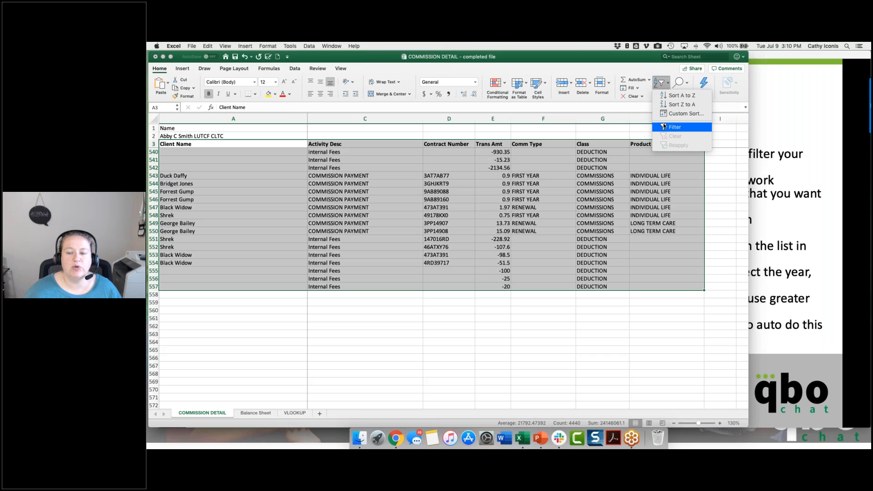
left_click(664, 127)
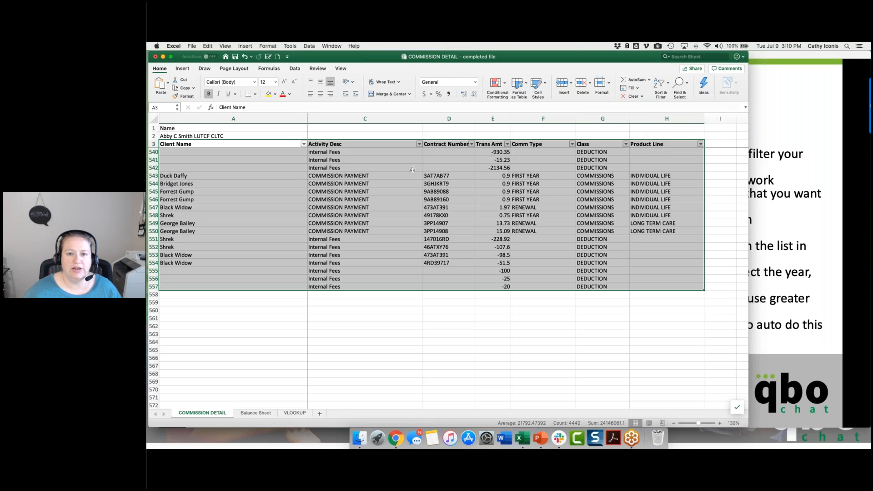
Step: Look over the Trans Date filter options from the start of the list and save the workbook
left_click(409, 169)
scroll(402, 178, "up", 20)
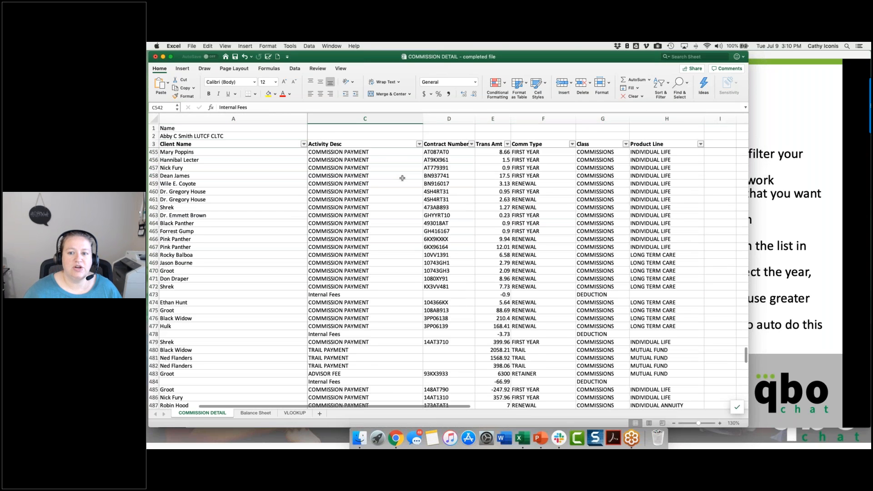
scroll(402, 178, "left", 2)
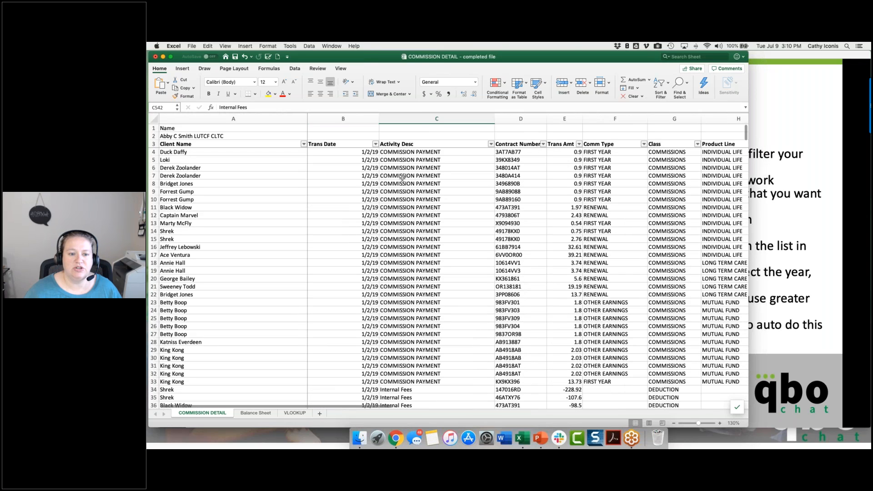
left_click(375, 144)
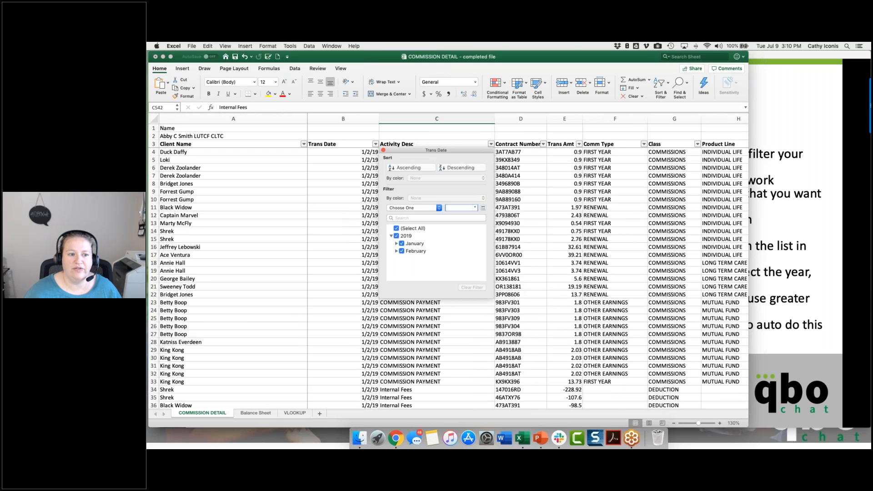
left_click(286, 158)
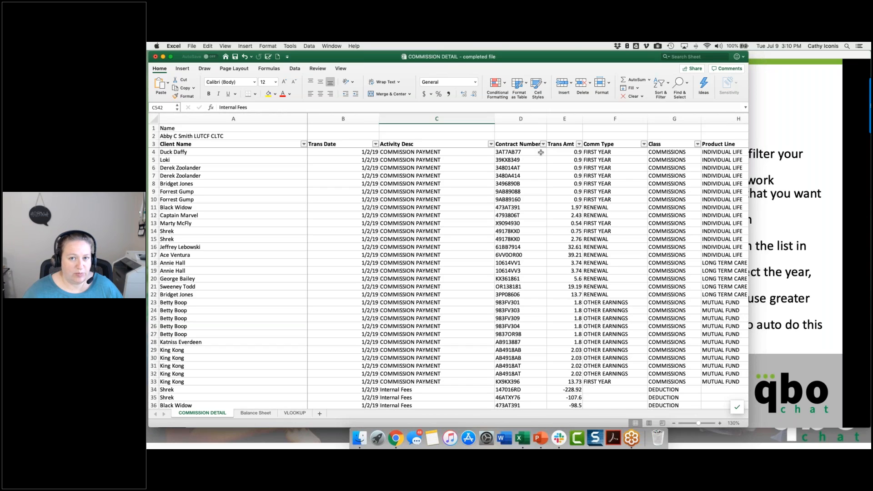
key("super+s")
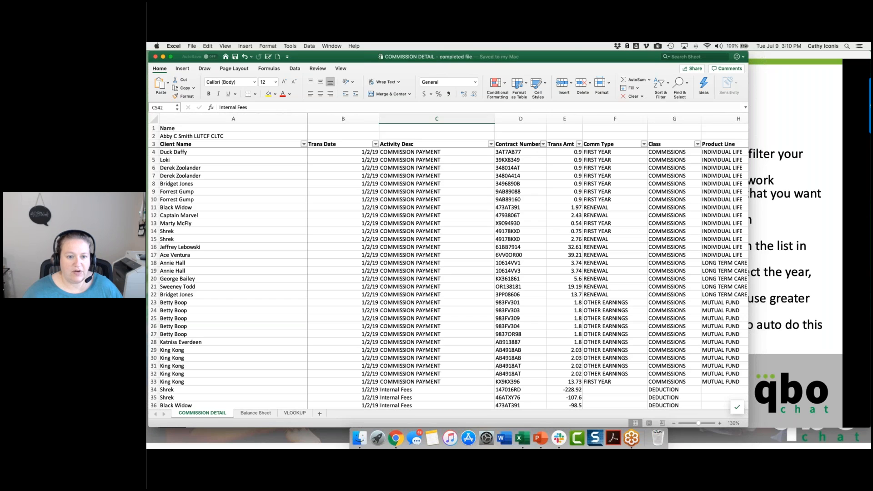
Step: Undo the row 3 filter and create a table from $A$3:$H$557 with the option My table has headers enabled
key("super+z")
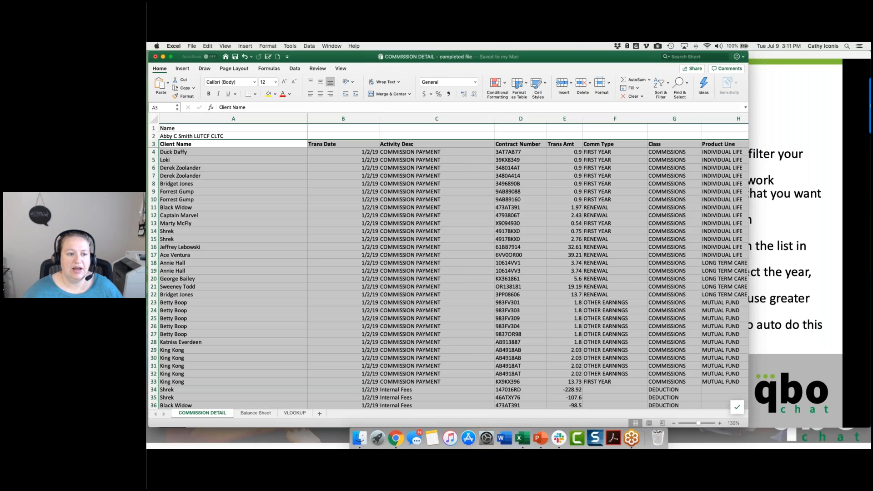
left_click(252, 143)
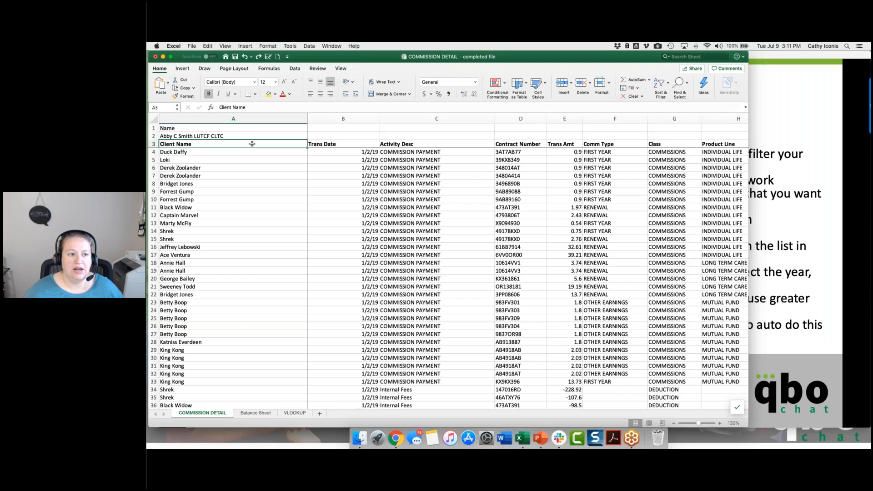
left_click(181, 70)
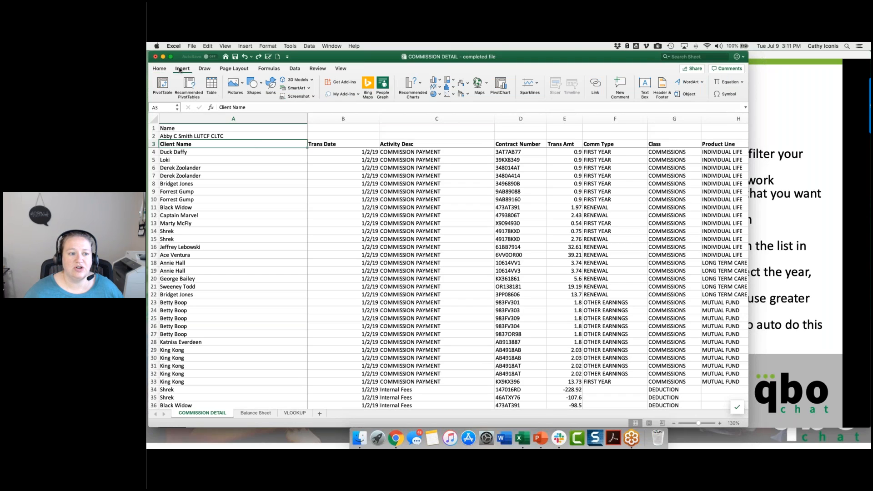
left_click(212, 83)
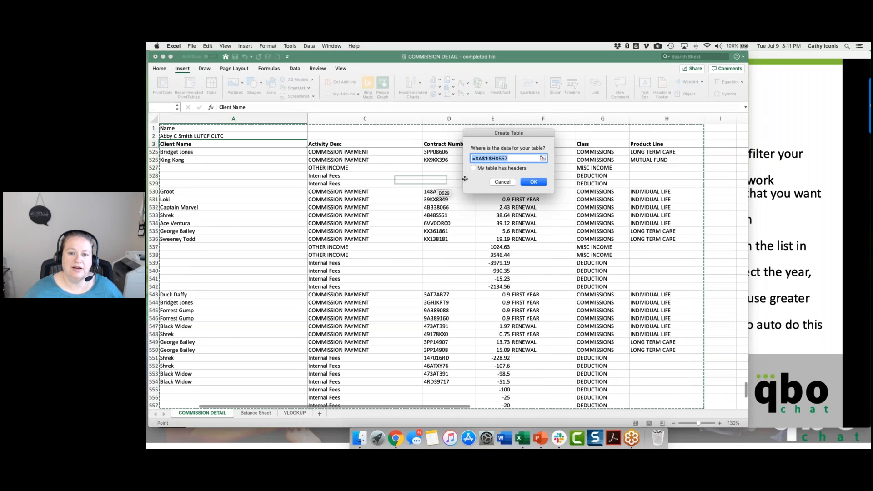
left_click(484, 158)
double_click(484, 158)
key("BackSpace")
type("3")
left_click(474, 167)
left_click(534, 182)
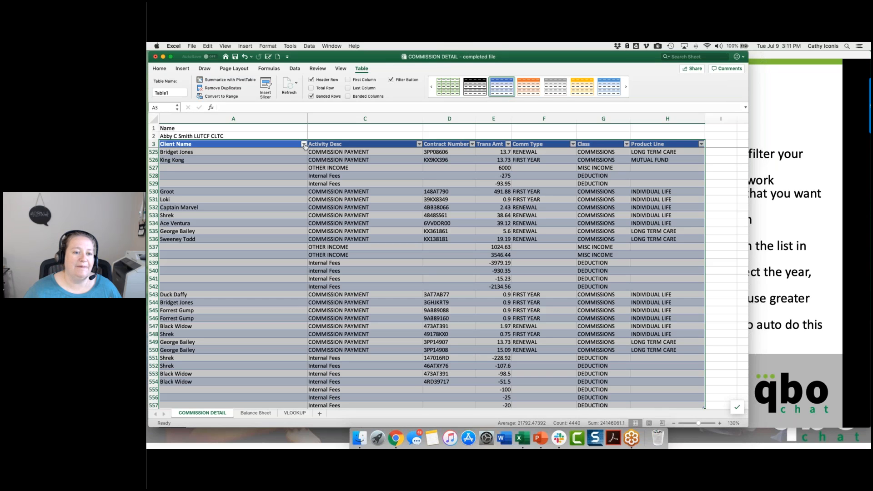
Step: Examine the new table's Client Name filter options, header row and banded rows
left_click(304, 145)
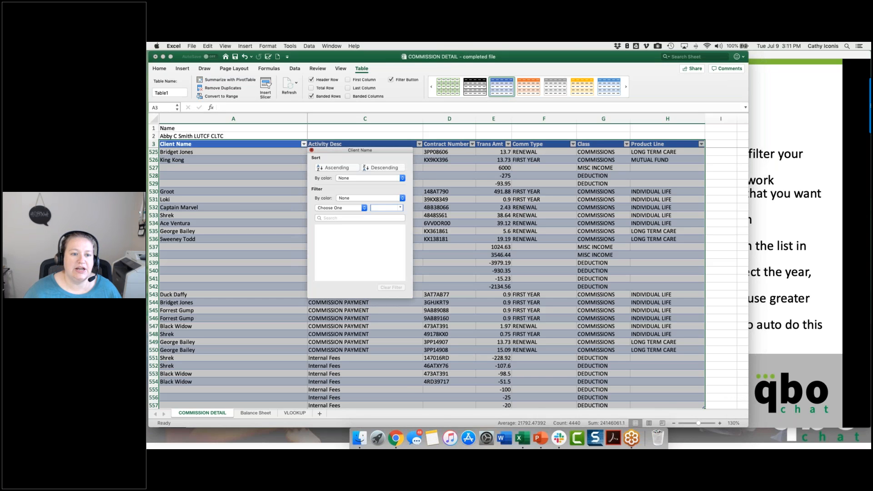
left_click(447, 171)
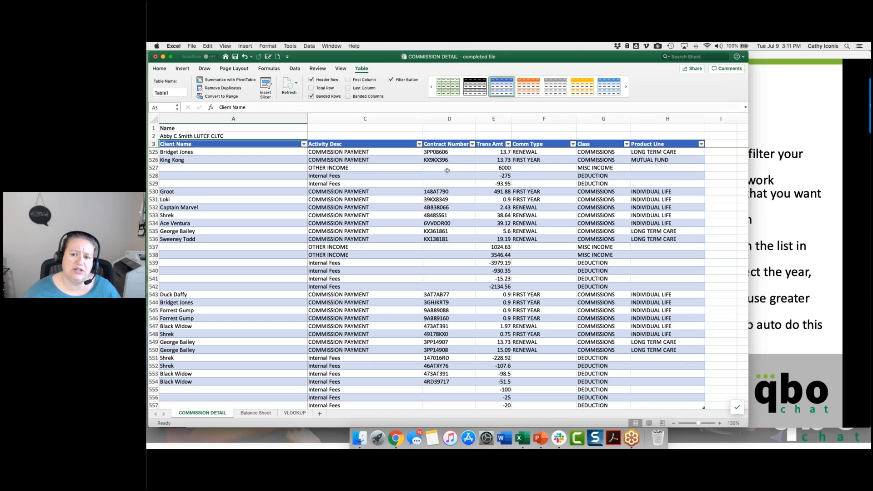
scroll(447, 171, "up", 5)
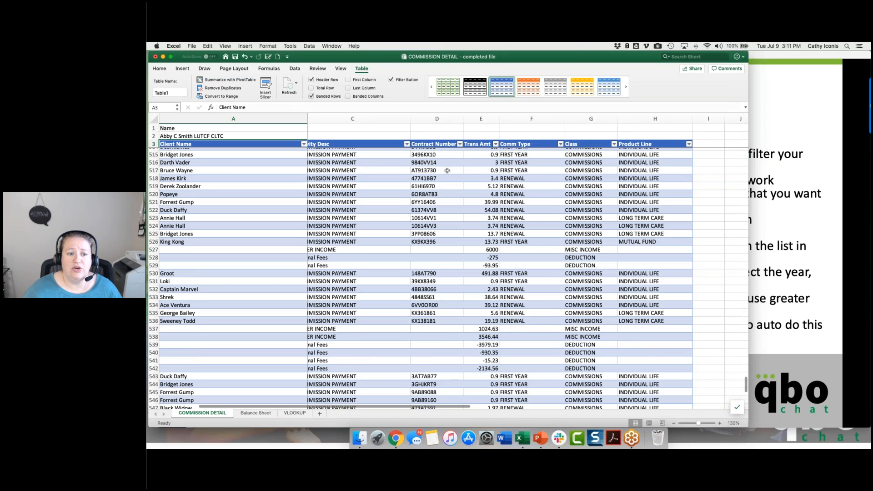
scroll(447, 170, "up", 5)
scroll(445, 171, "left", 3)
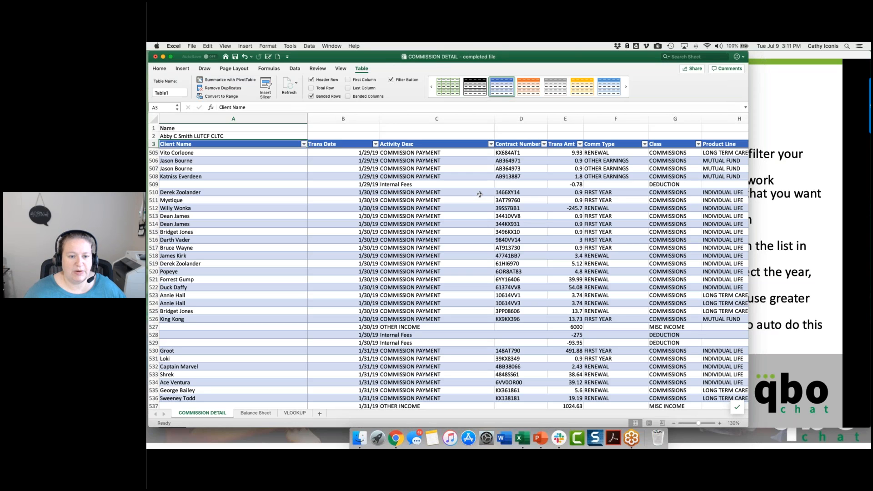
Step: Undo the table creation and the row 1 filter removal, and try toggling Filter with A3 through column H, row 557 selected
key("super+z")
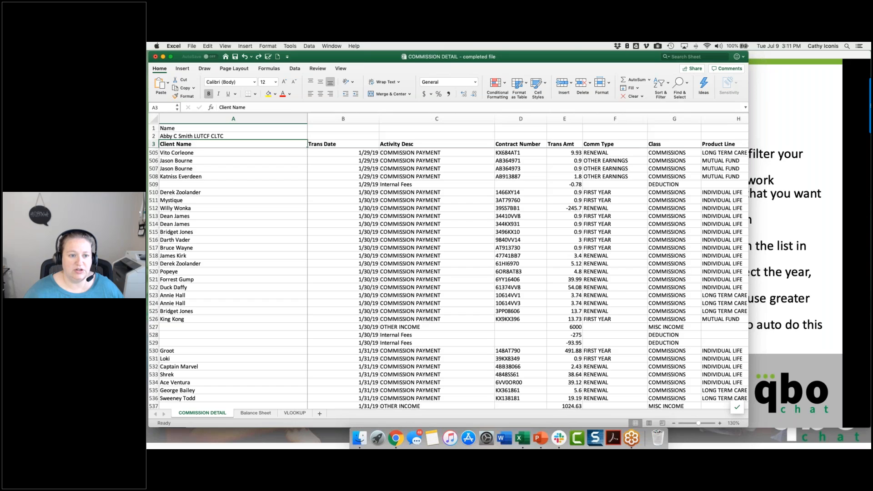
key("super+z")
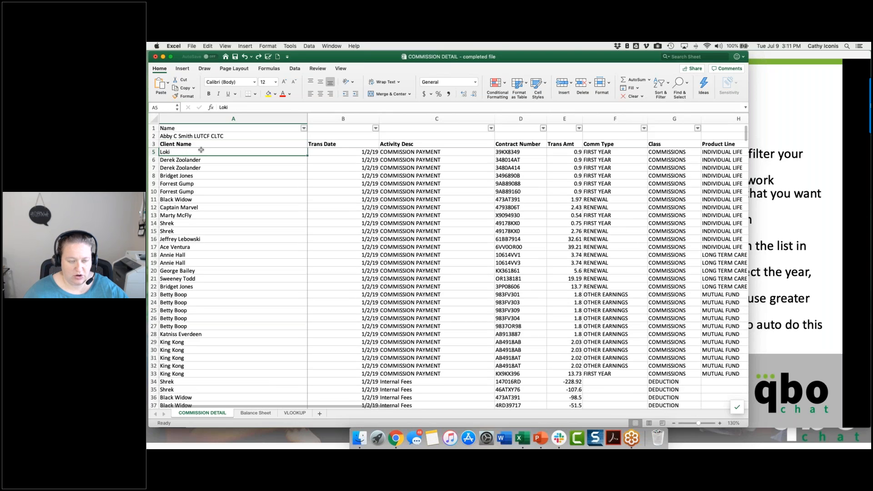
left_click_drag(200, 144, 711, 406)
left_click_drag(682, 411, 682, 412)
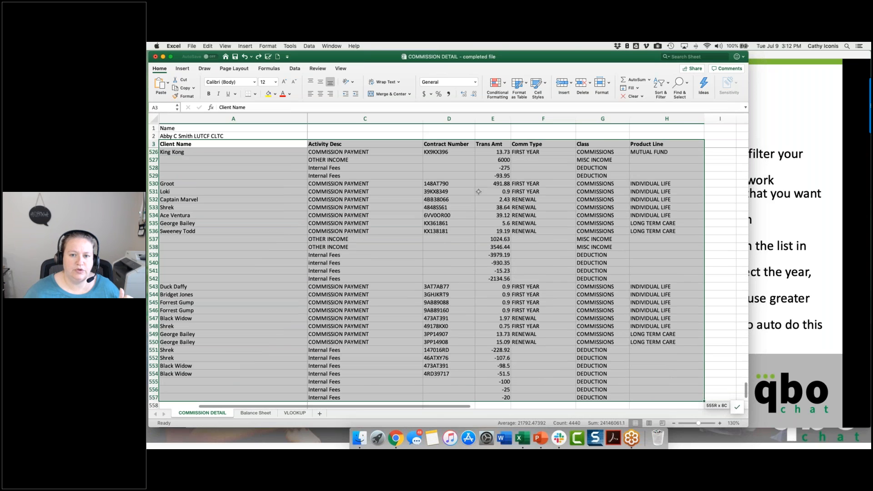
left_click(658, 83)
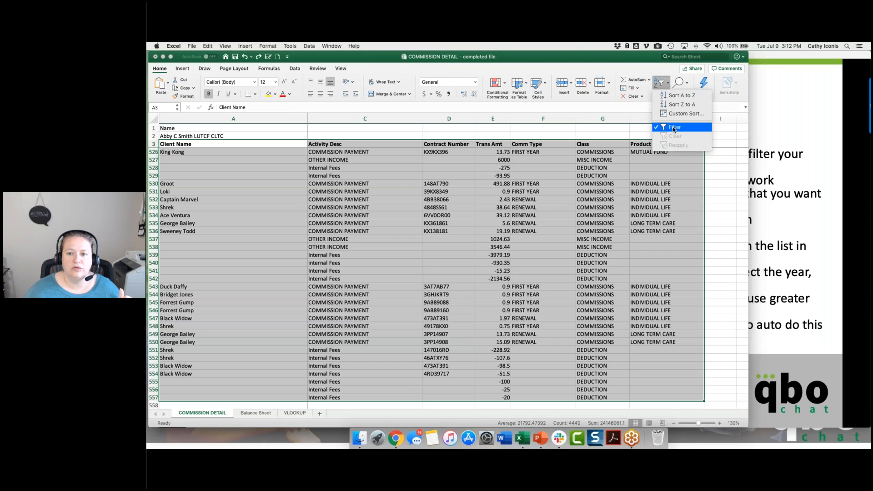
left_click(674, 128)
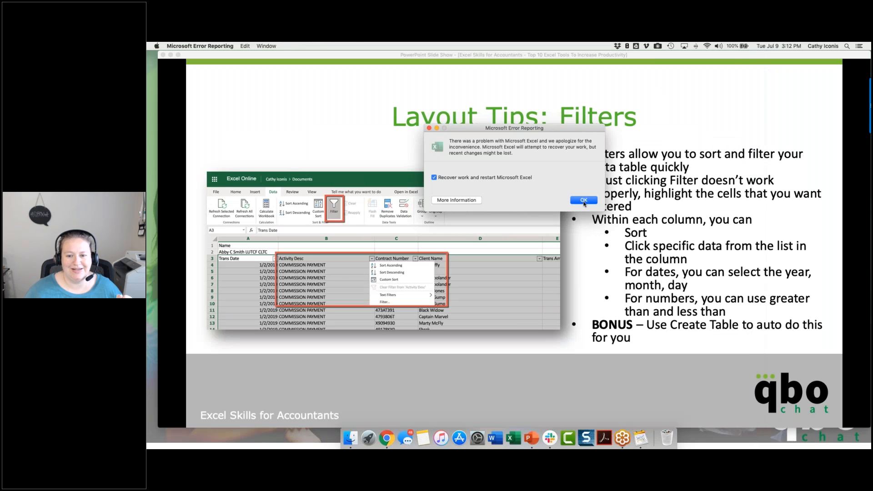
Step: Get past the error report, return to the reopened COMMISSION DETAIL workbook and select cell A9
left_click(584, 200)
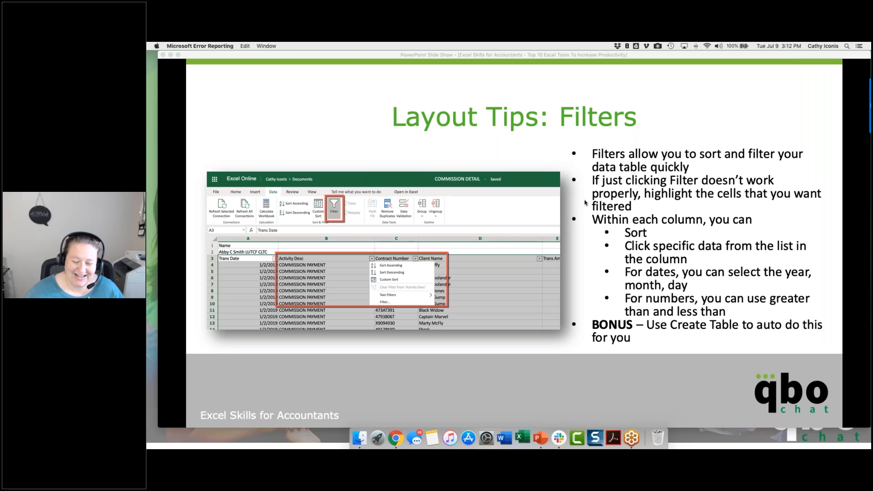
left_click(566, 181)
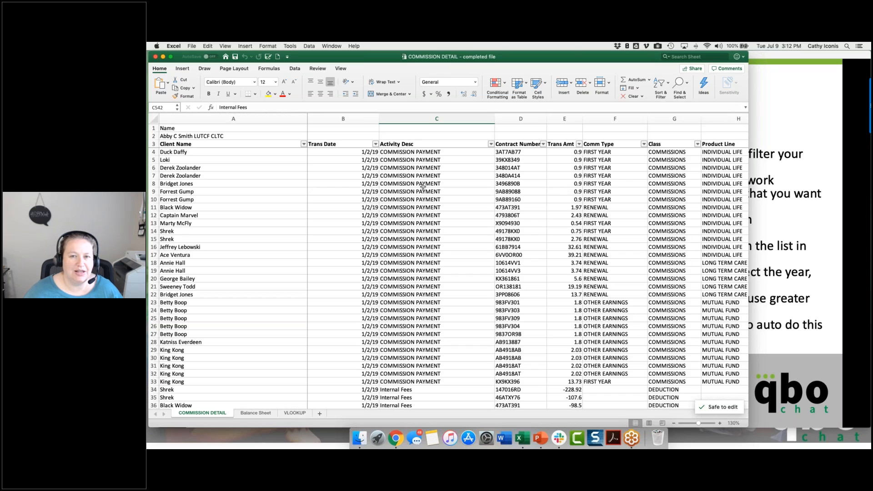
left_click(295, 193)
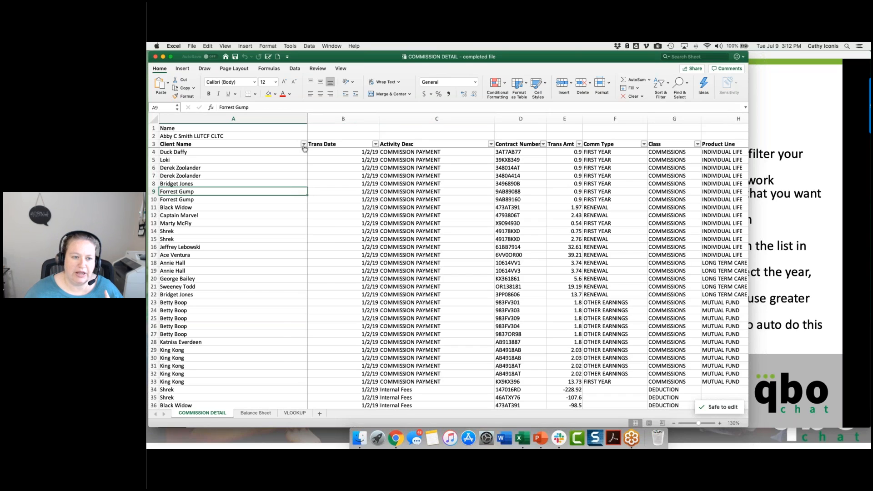
Step: Sort the list by Client Name in ascending order and switch the sort to descending
left_click(303, 144)
left_click(303, 144)
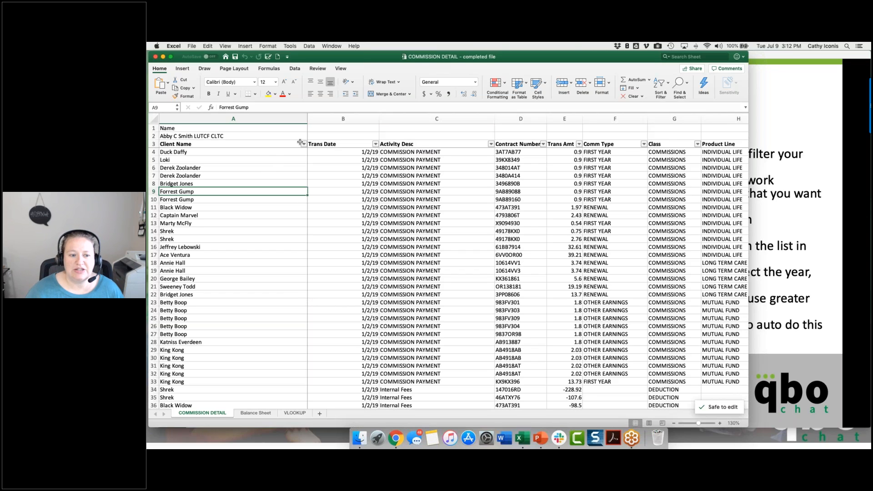
left_click(304, 145)
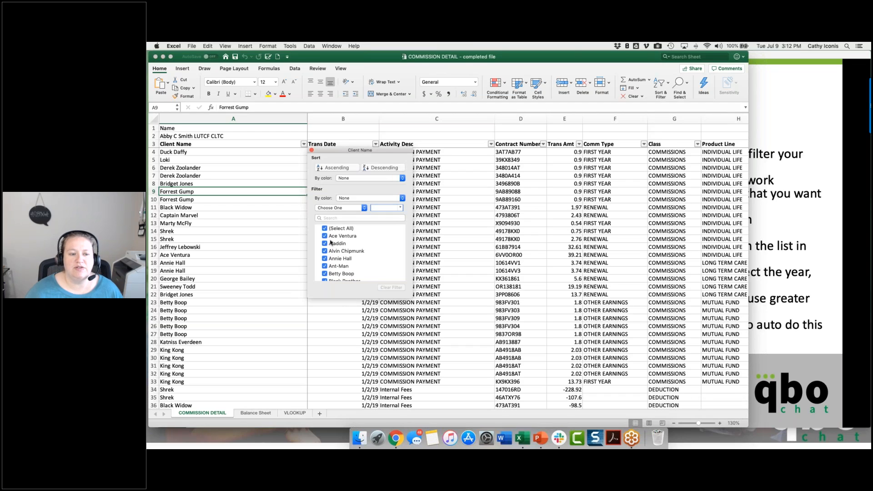
left_click(335, 169)
left_click(335, 169)
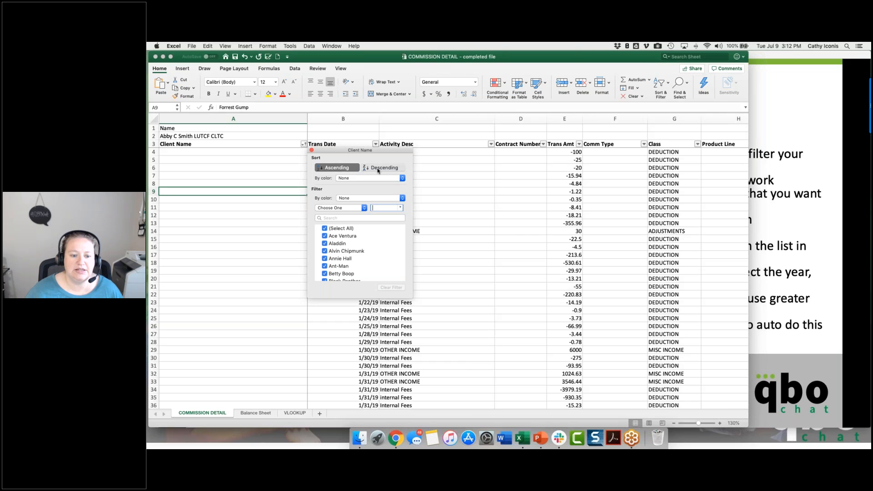
left_click(378, 168)
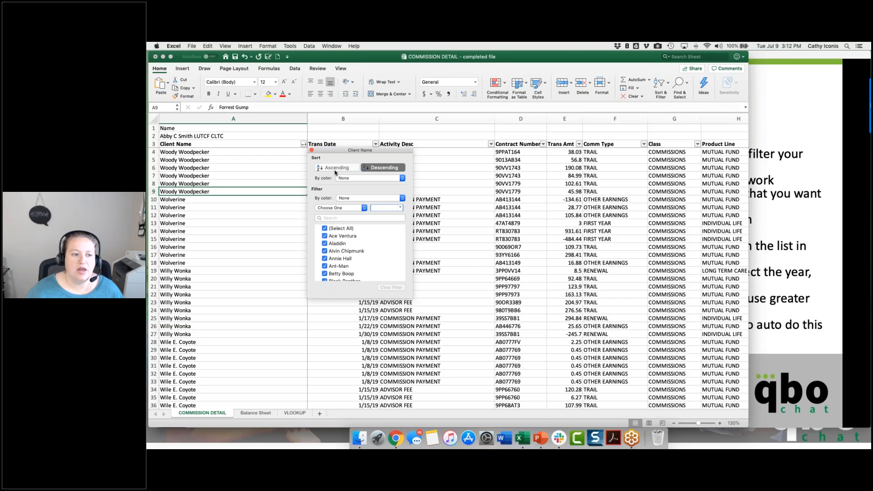
Step: Filter the Client Name column by the search text "-" and by "jones", clearing the filter after each
left_click(347, 218)
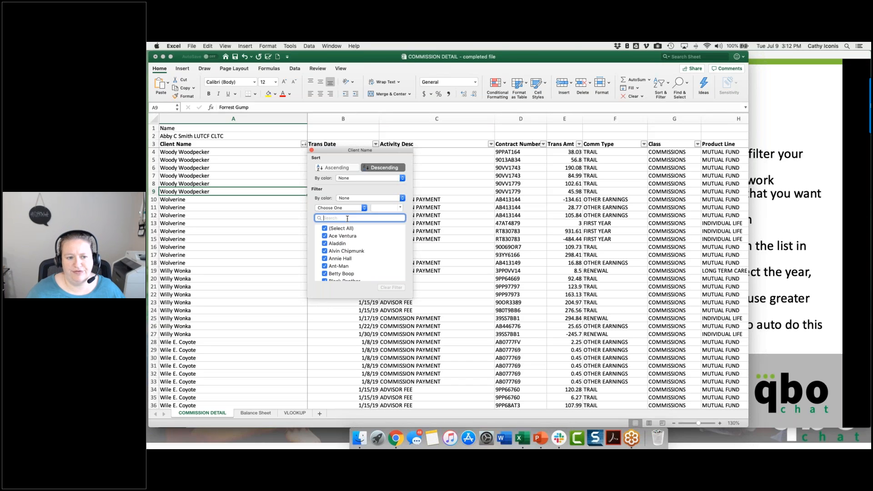
type("-")
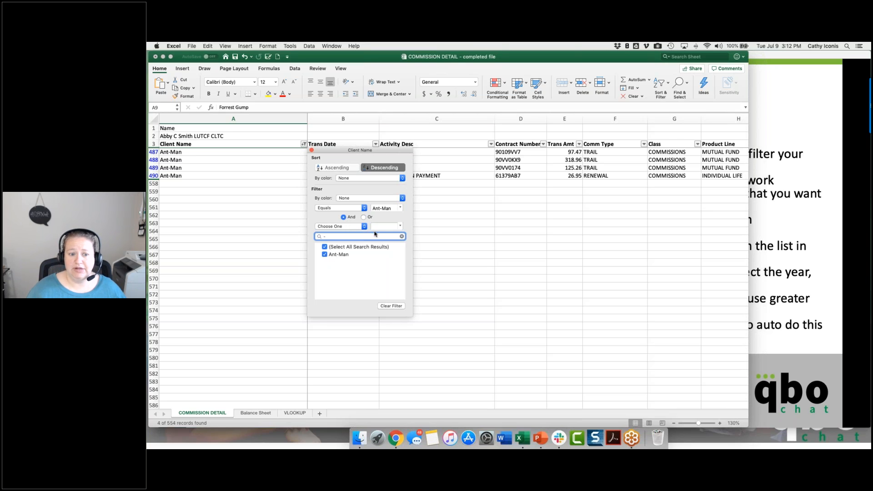
left_click(402, 237)
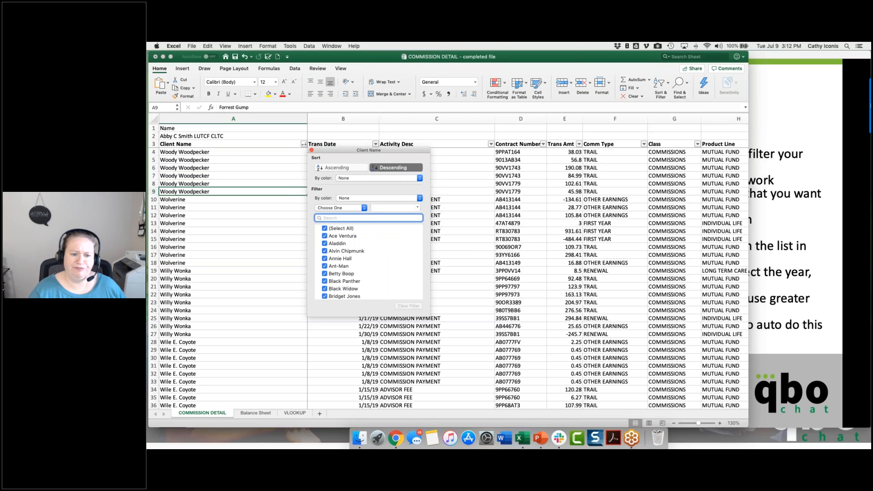
type("jones")
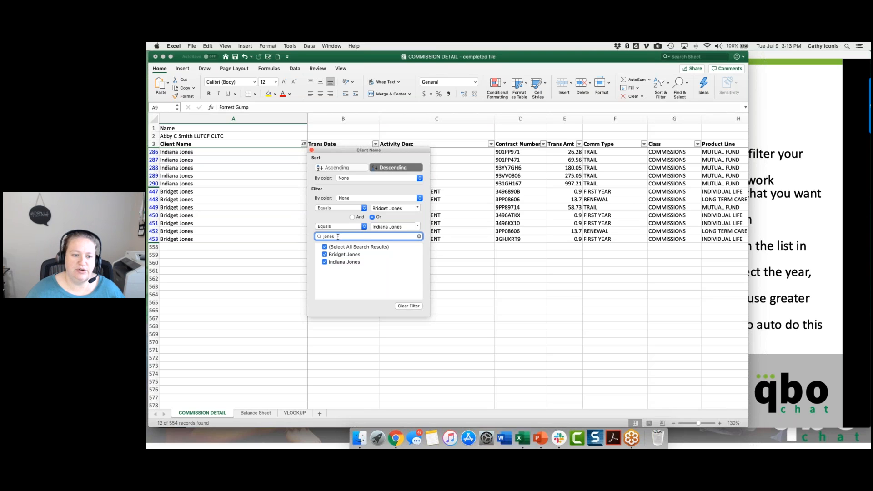
left_click(409, 306)
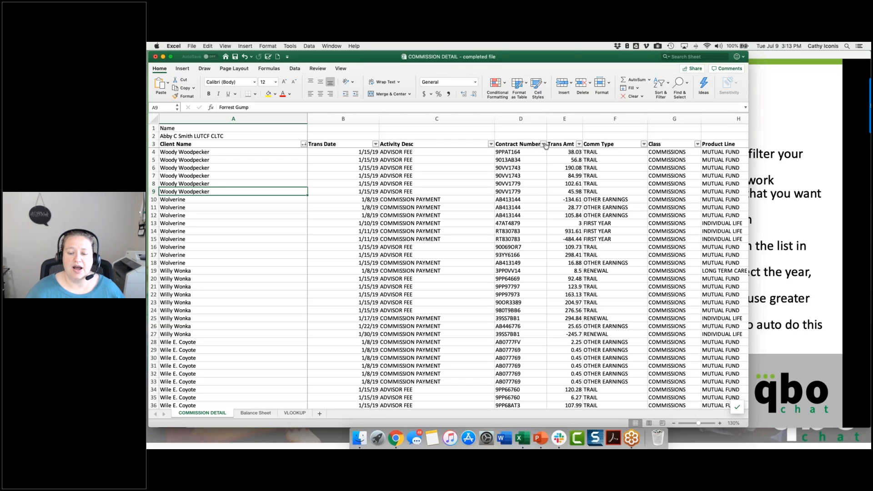
Step: Filter the Trans Amt column to show only amounts greater than 100
left_click(580, 144)
left_click(631, 209)
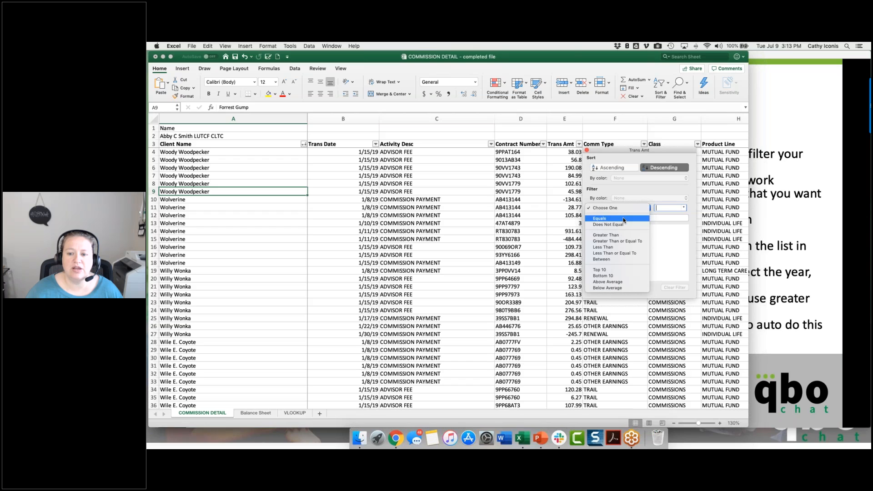
left_click(621, 236)
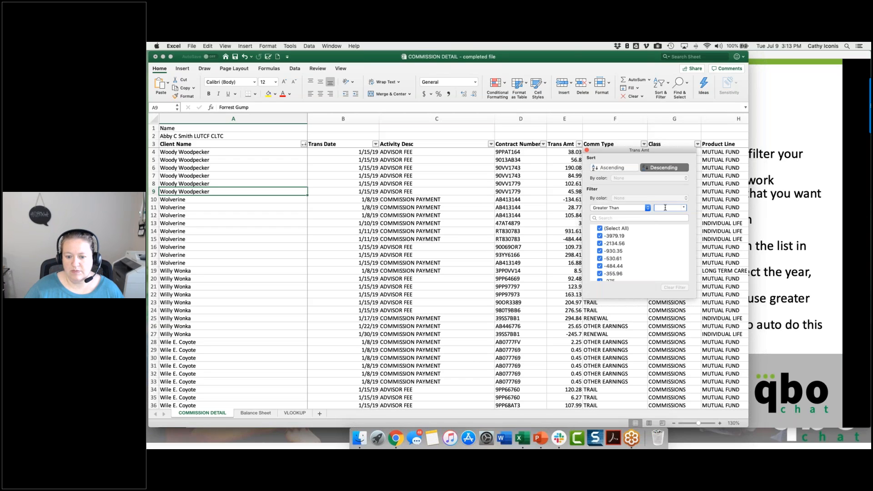
type("10")
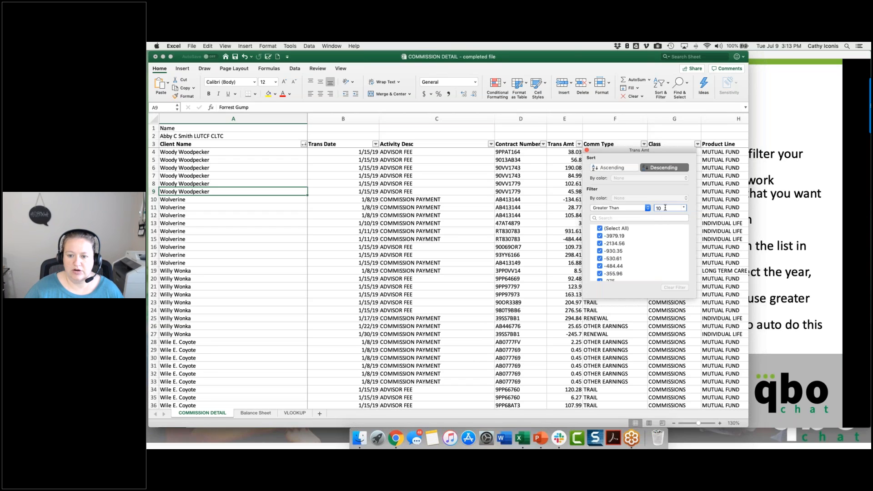
type("0")
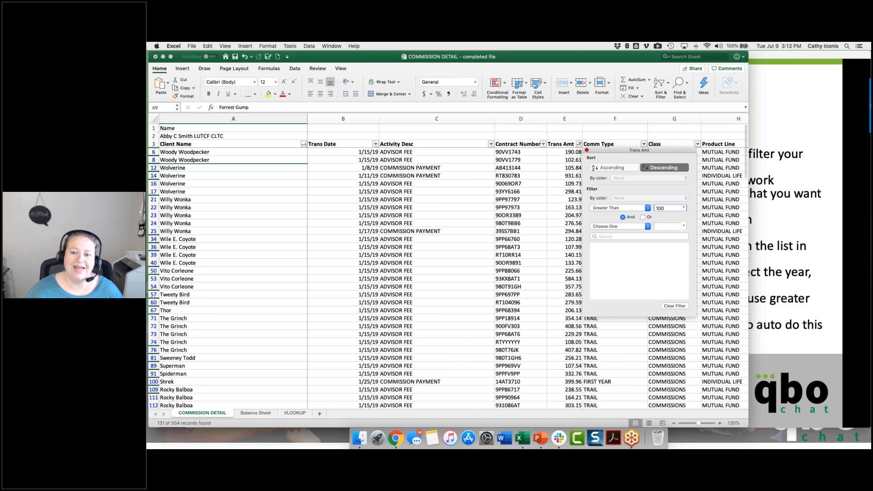
left_click(582, 364)
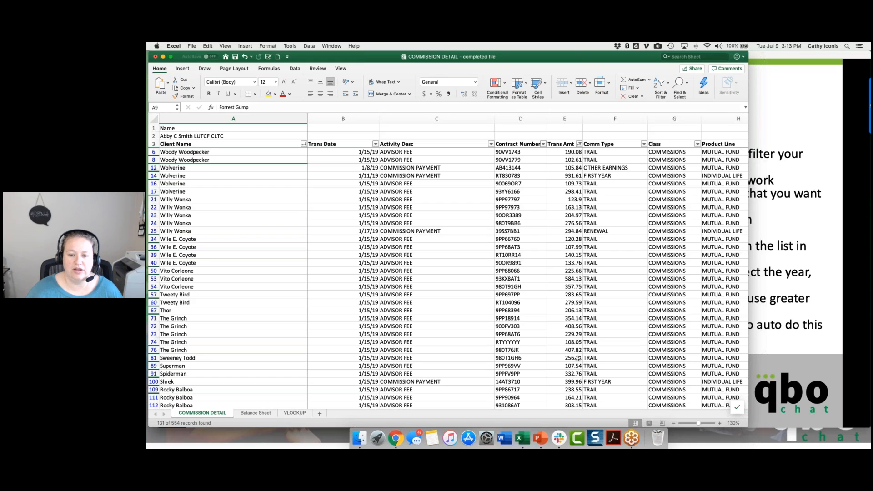
Step: Filter the Product Line column to show only MUTUAL FUND entries
scroll(701, 173, "right", 3)
left_click(699, 145)
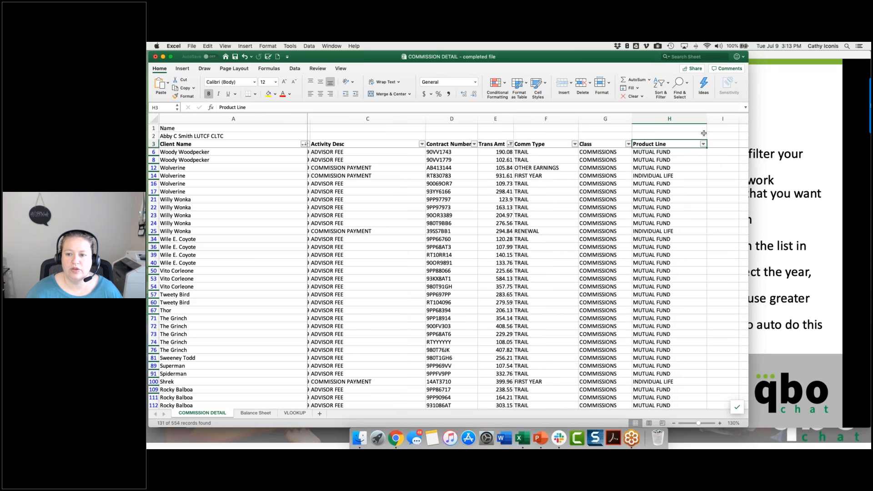
key("Down")
key("Down")
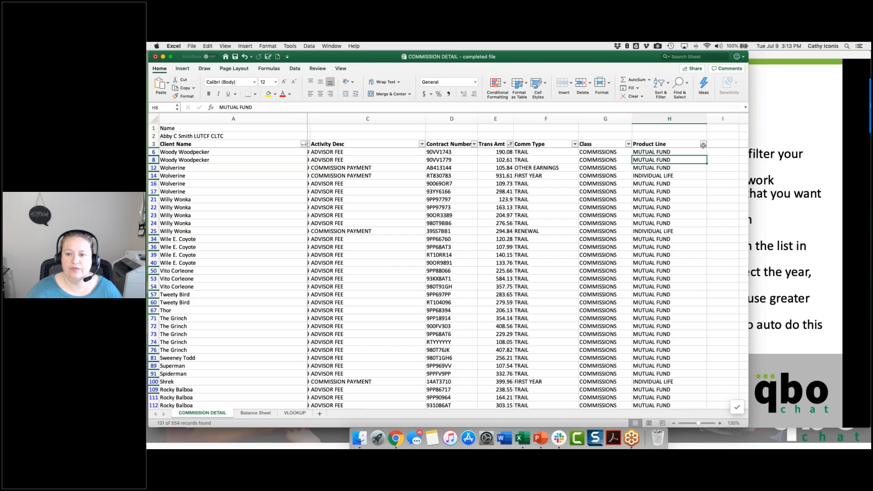
key("Up")
key("Up")
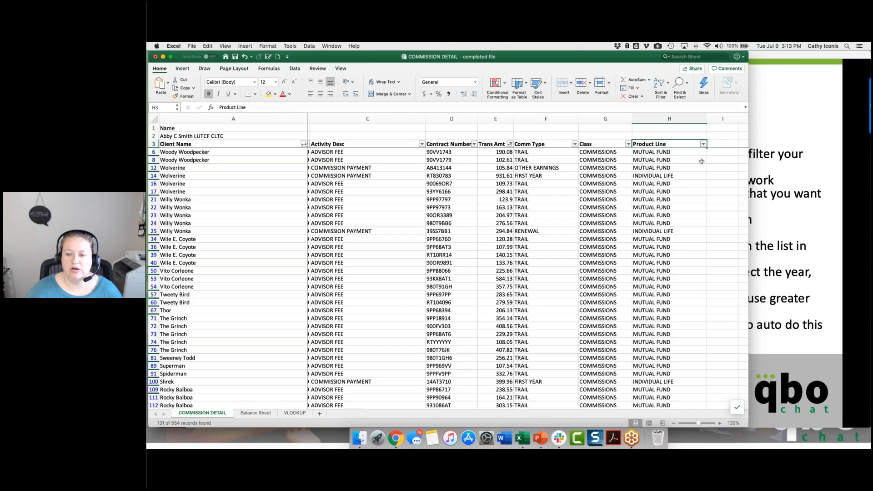
scroll(702, 161, "down", 2)
scroll(702, 161, "right", 10)
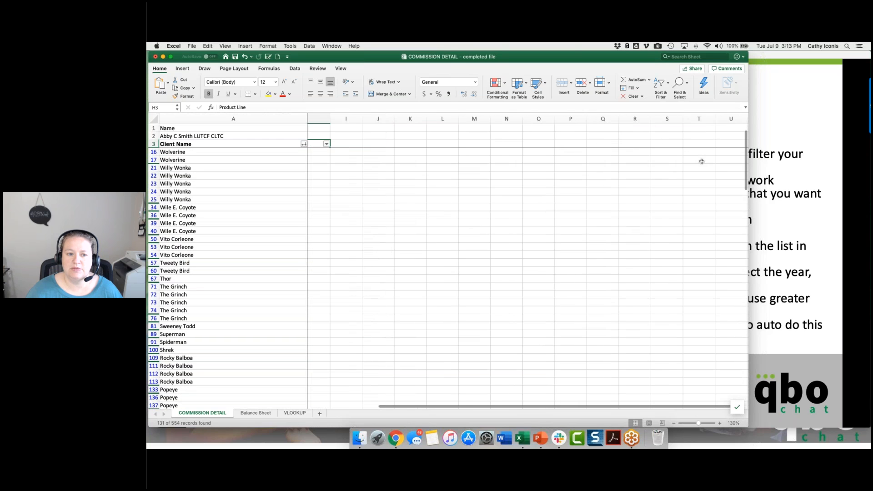
scroll(702, 162, "left", 5)
scroll(701, 161, "left", 4)
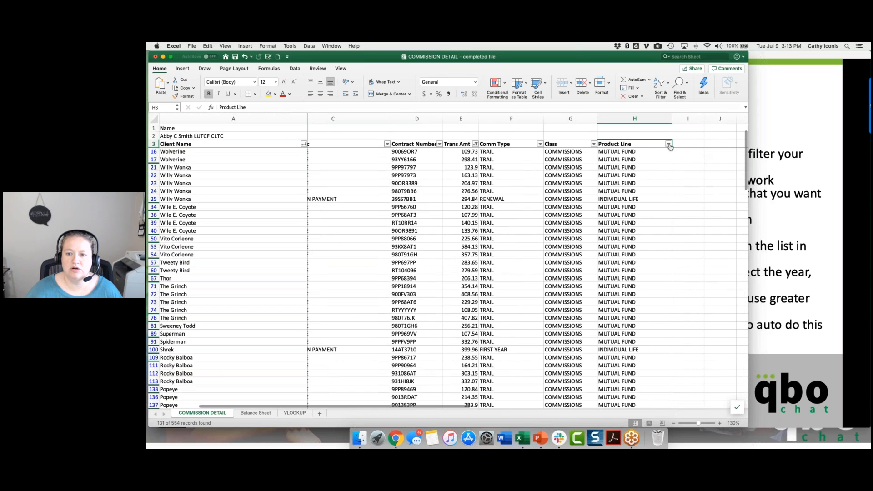
left_click(669, 144)
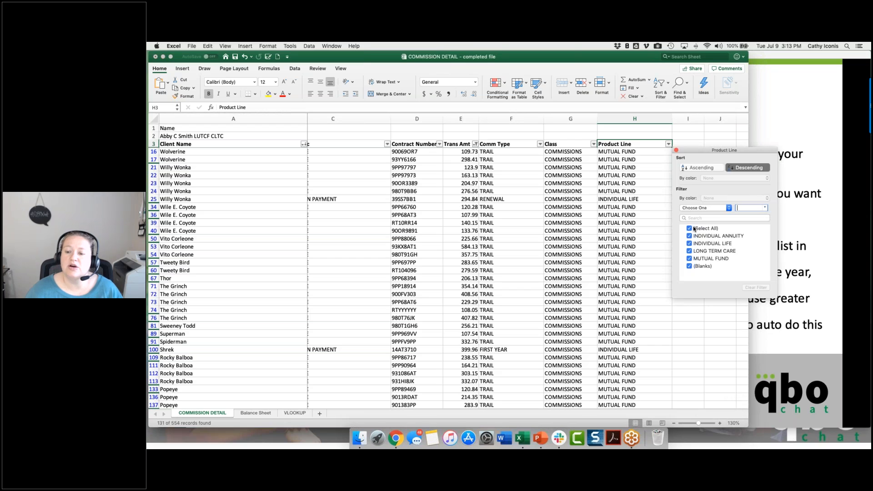
left_click(690, 228)
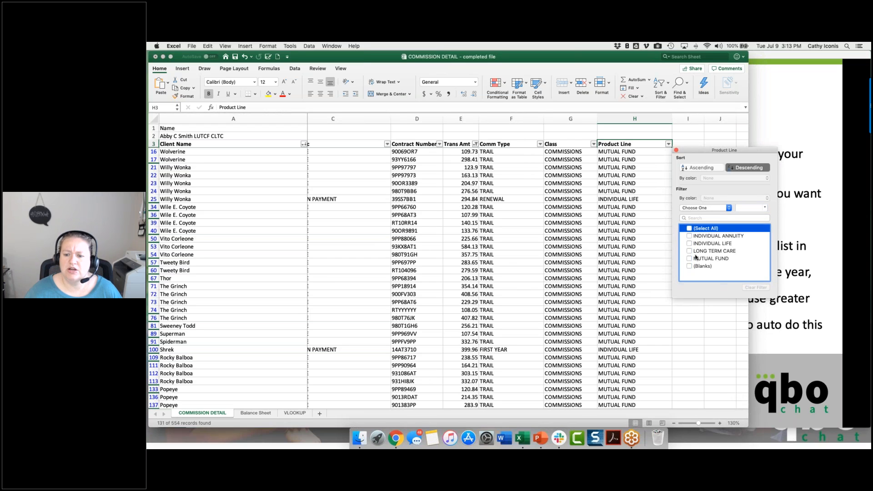
left_click(691, 259)
left_click(692, 260)
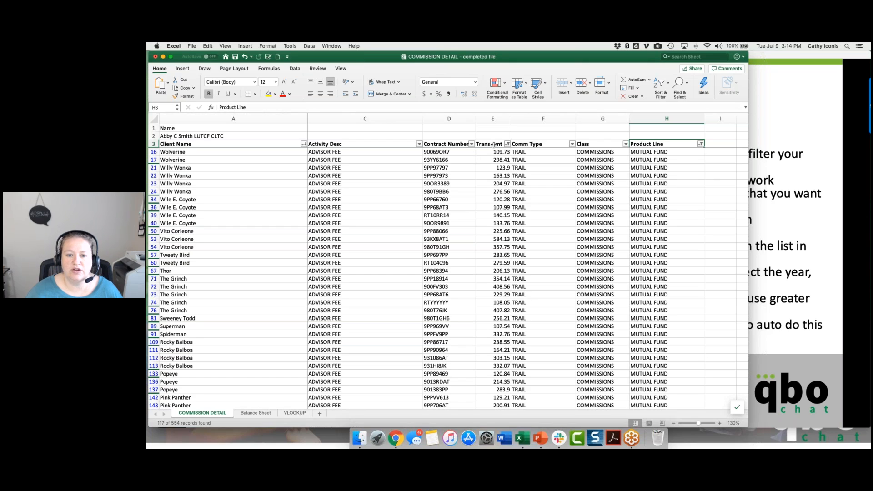
Step: Clear the filters on the Trans Amt and Product Line columns
left_click(509, 144)
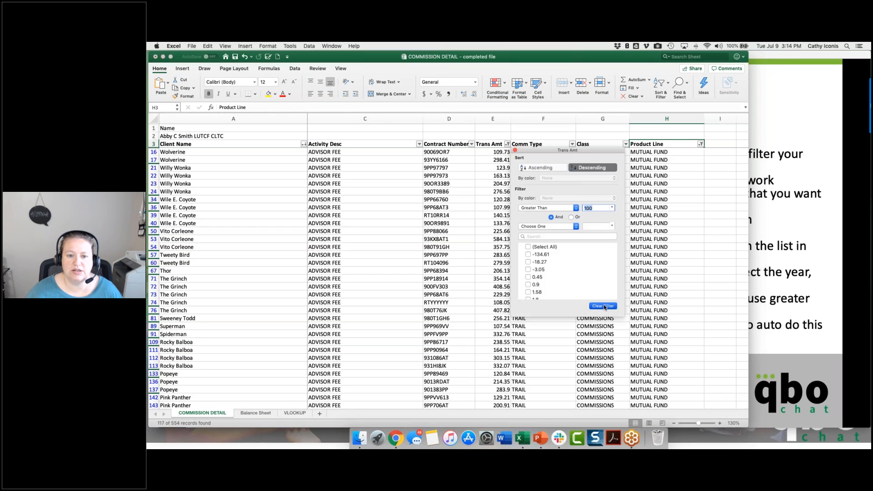
left_click(629, 305)
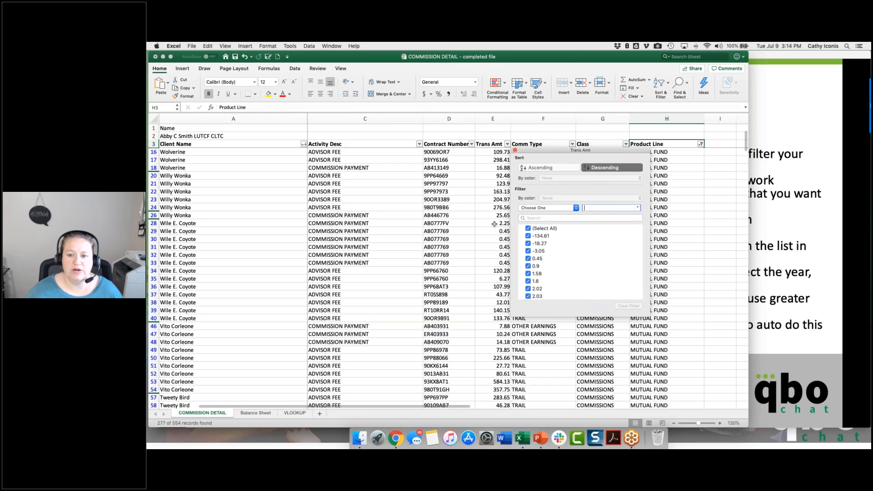
left_click(702, 145)
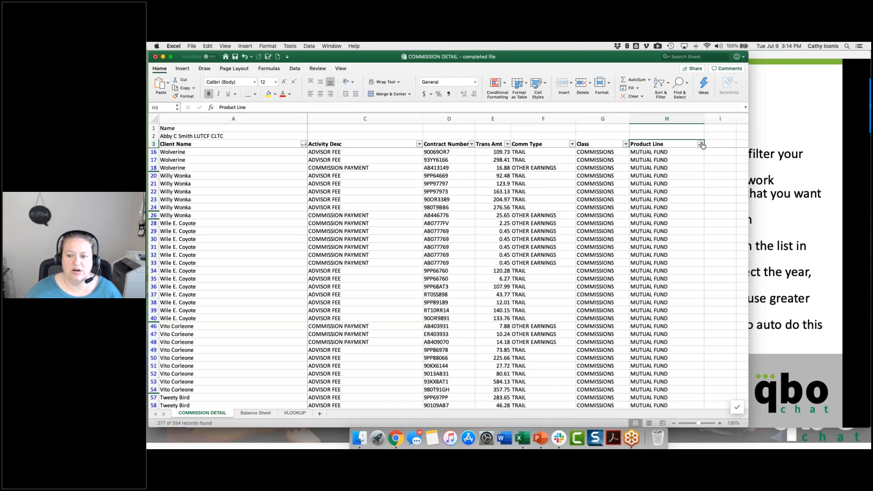
left_click(702, 144)
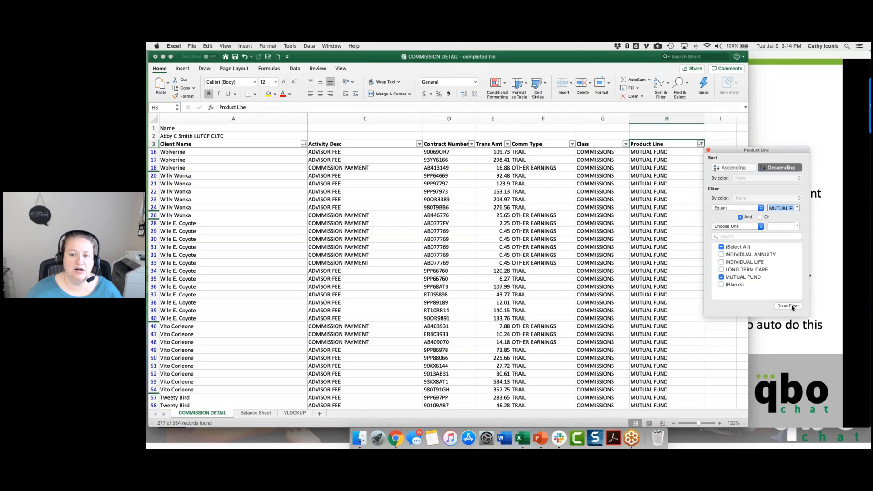
left_click(792, 307)
left_click(708, 150)
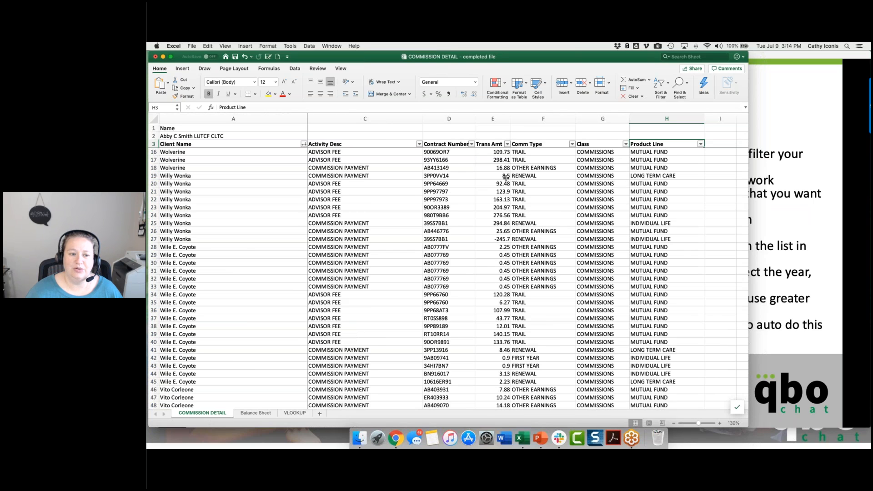
Step: Filter the Trans Date column by the 2019 months, narrowing it to January, and reselect all dates
scroll(506, 178, "left", 3)
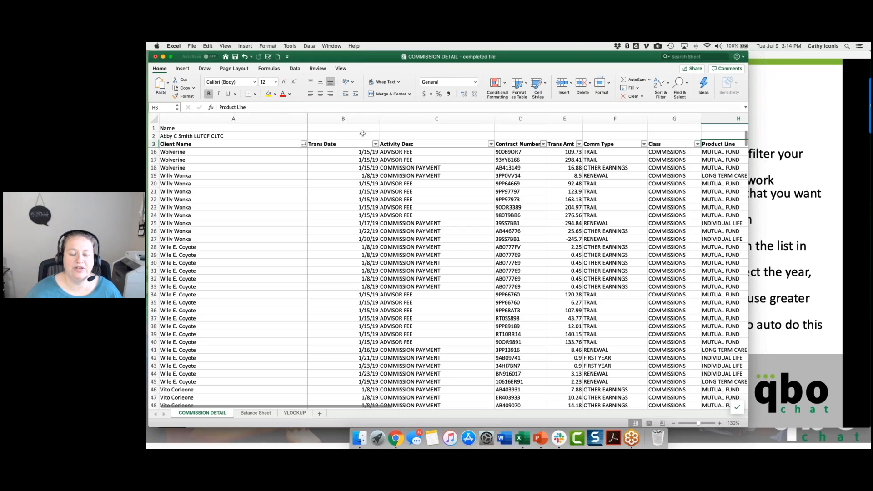
left_click(359, 144)
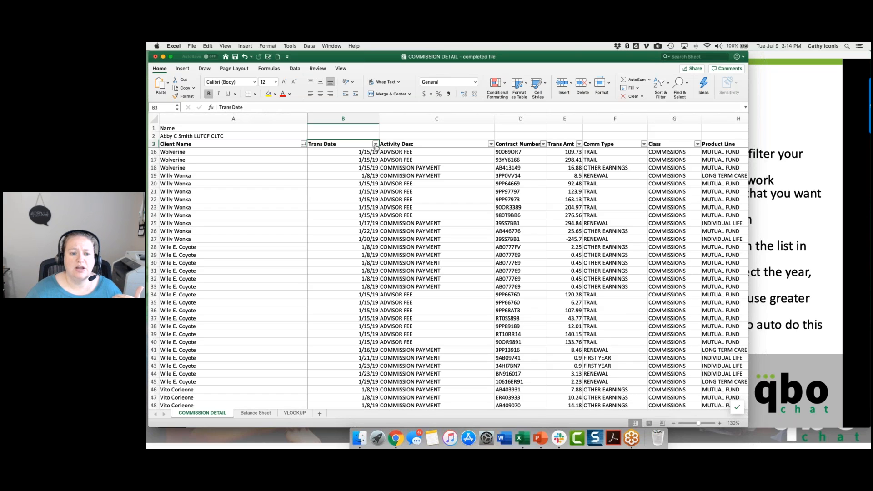
left_click(376, 144)
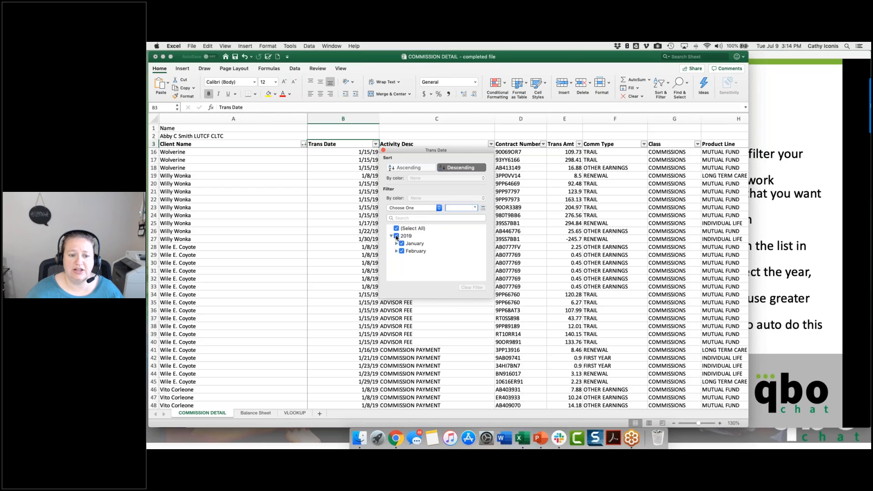
left_click(396, 237)
left_click(402, 244)
left_click(401, 245)
left_click(401, 251)
left_click(402, 251)
left_click(402, 251)
left_click(400, 244)
left_click(401, 243)
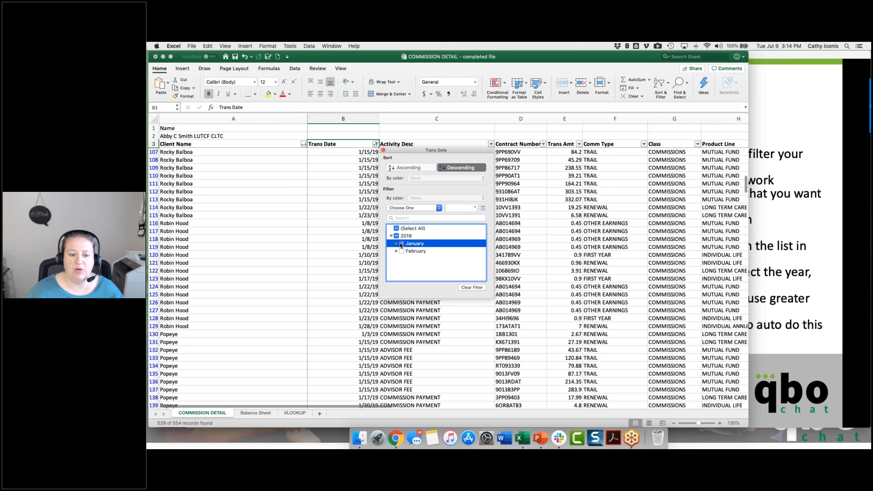
left_click(397, 228)
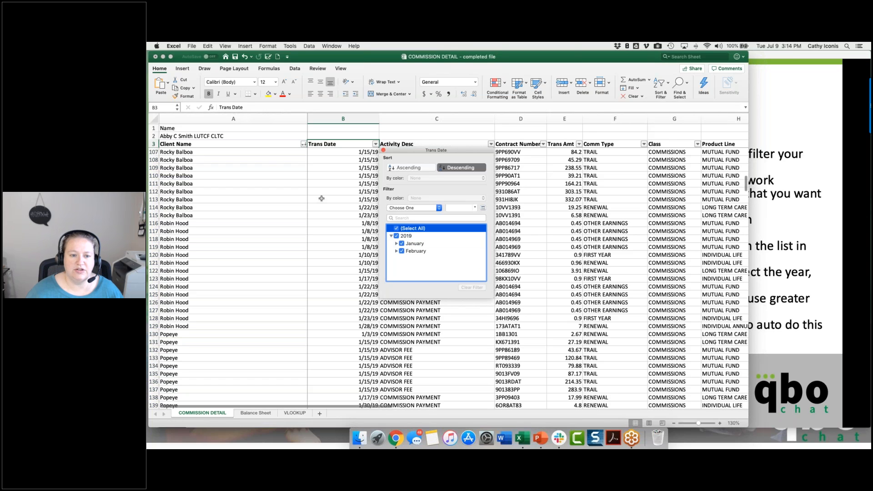
Step: Sort the list by Trans Date in ascending order and save the workbook
left_click(413, 168)
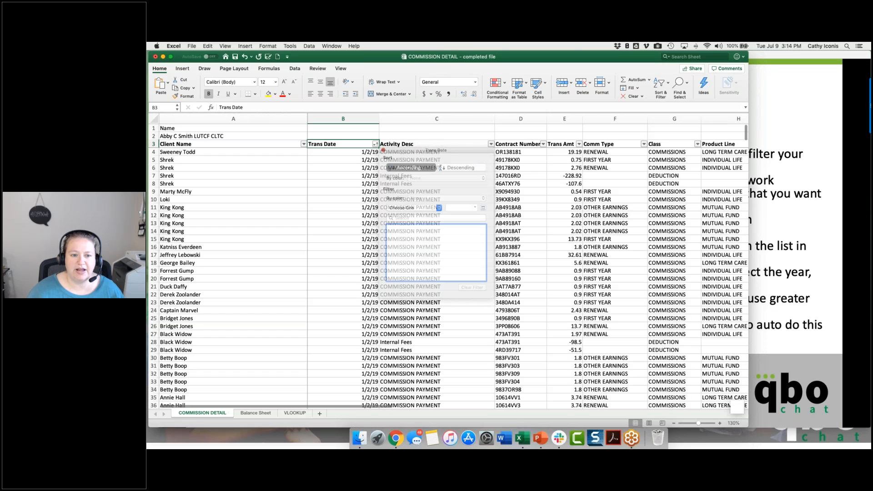
left_click(387, 162)
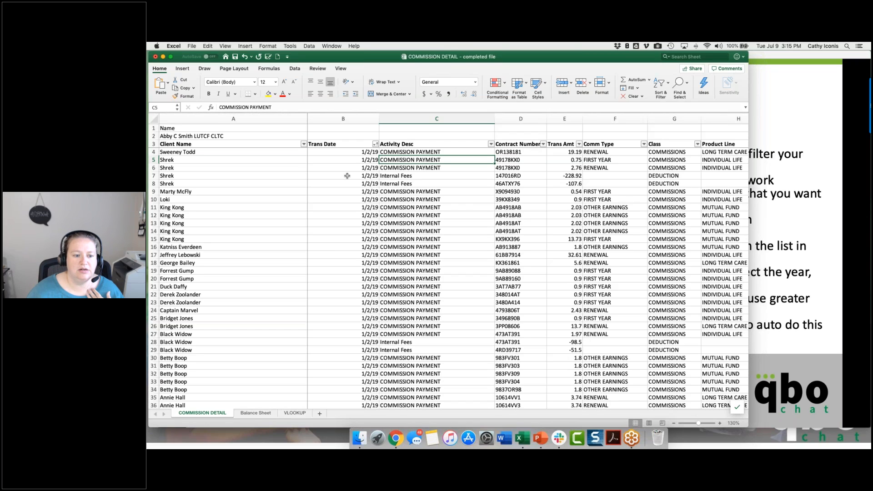
left_click(304, 144)
double_click(608, 163)
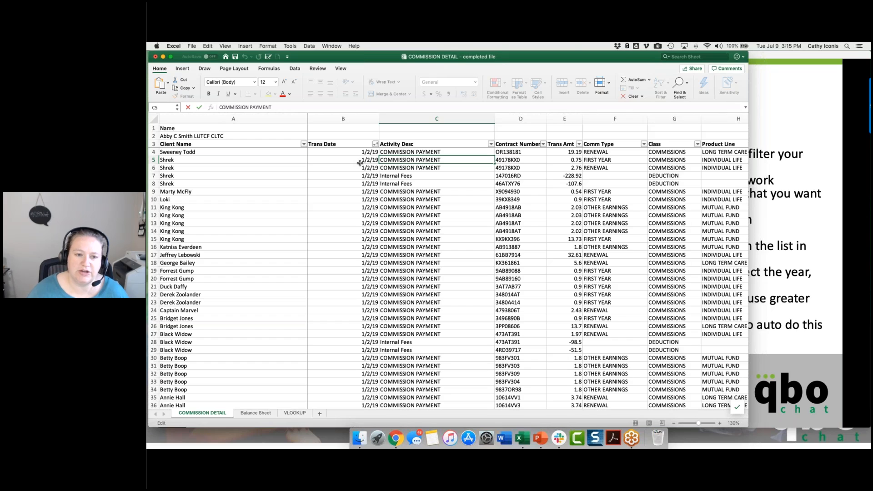
key("super+s")
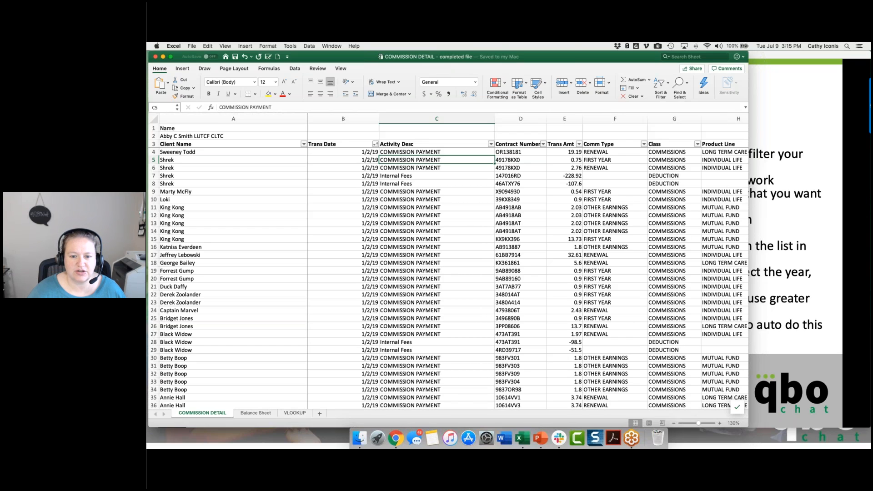
Step: Sort the list by Contract Number and re-sort it by Trans Date, both ascending, so contracts are ordered within each date
left_click(543, 144)
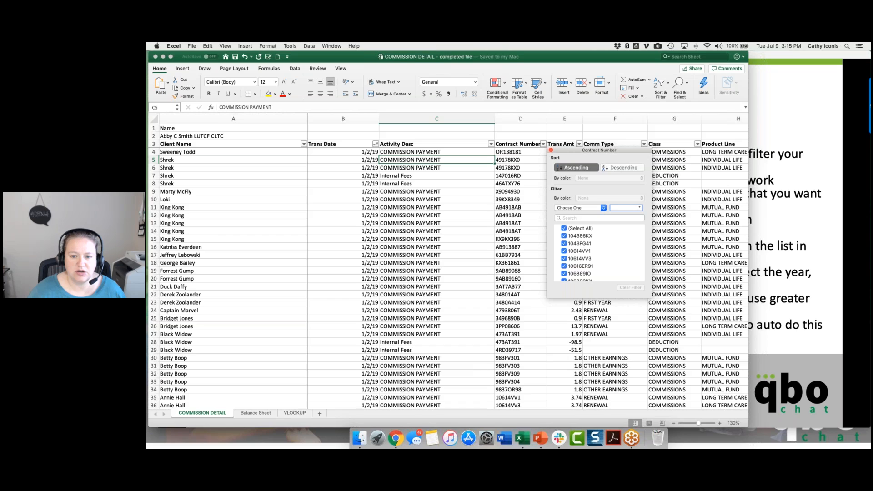
left_click(376, 144)
left_click(376, 144)
left_click(403, 168)
left_click(357, 191)
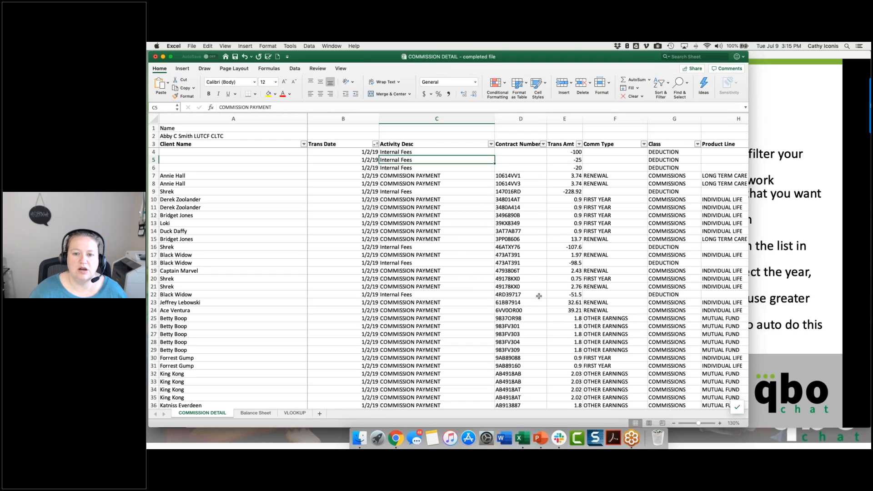
Step: Sort the list by Trans Amt and re-sort it by Trans Date, both ascending, so amounts are ordered within each date
left_click(579, 144)
left_click(610, 168)
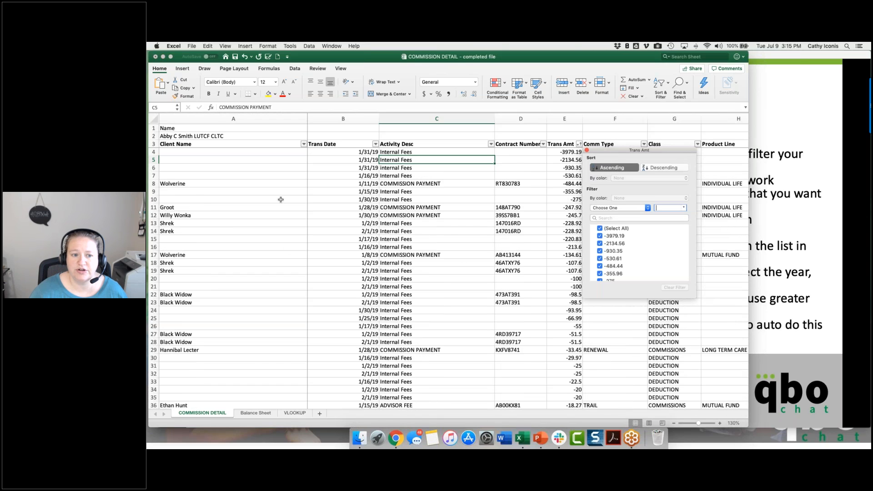
left_click(586, 150)
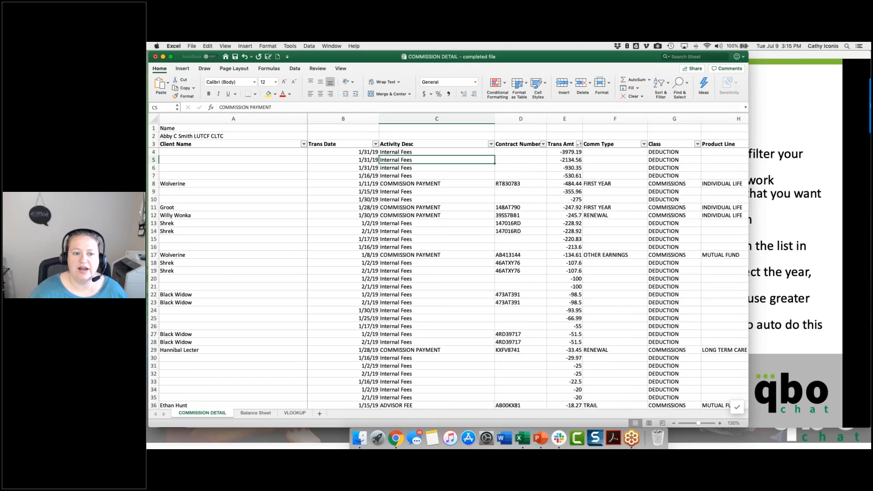
left_click(375, 144)
left_click(401, 168)
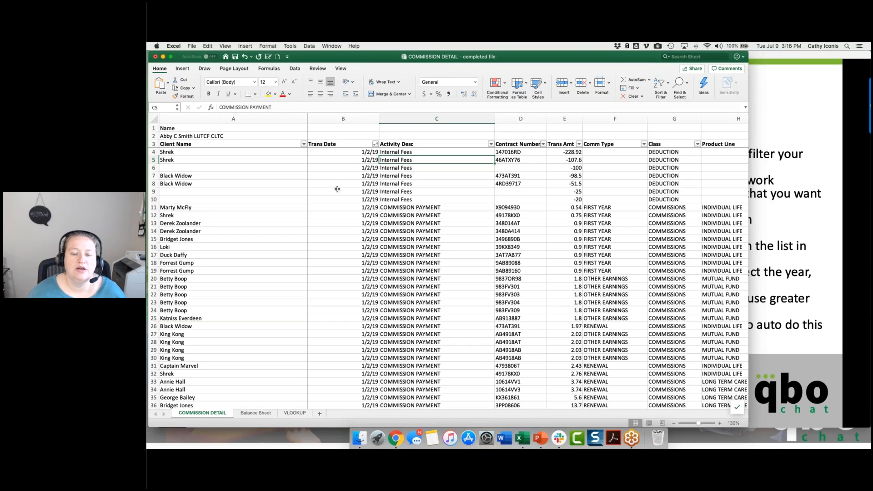
Step: Switch to the PowerPoint slide show, advance it to the Format Painter slide and return to the Excel workbook
left_click(789, 136)
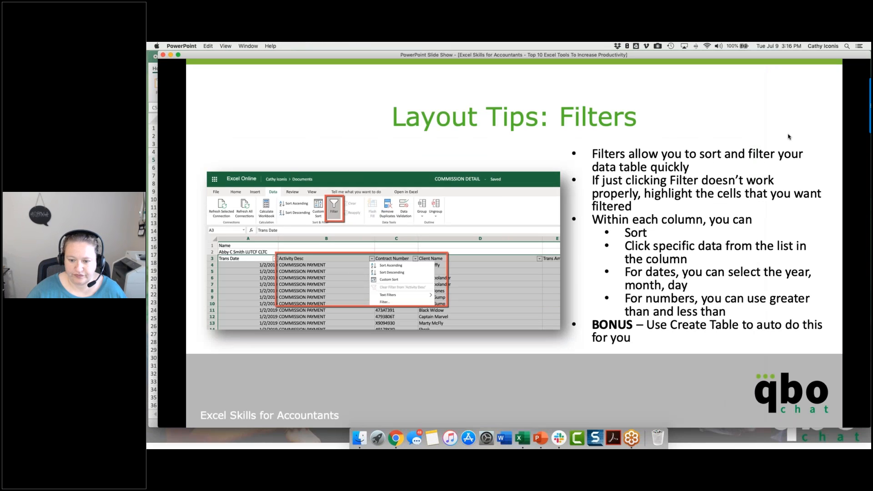
left_click(789, 136)
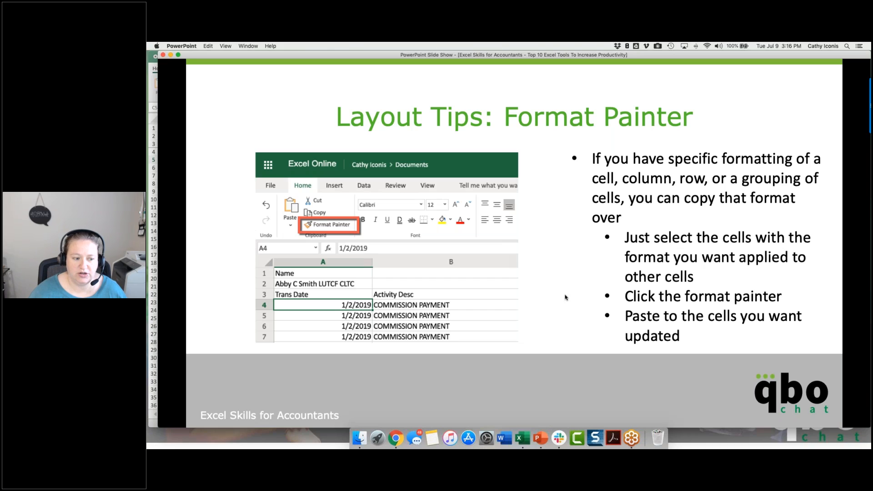
left_click(153, 345)
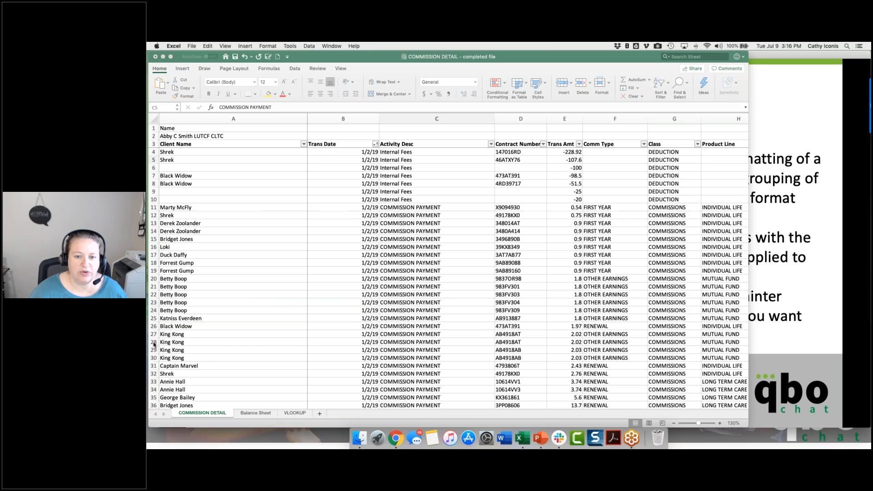
Step: On the Balance Sheet worksheet, save the workbook and enter the heading % Change in cell E6
left_click(256, 414)
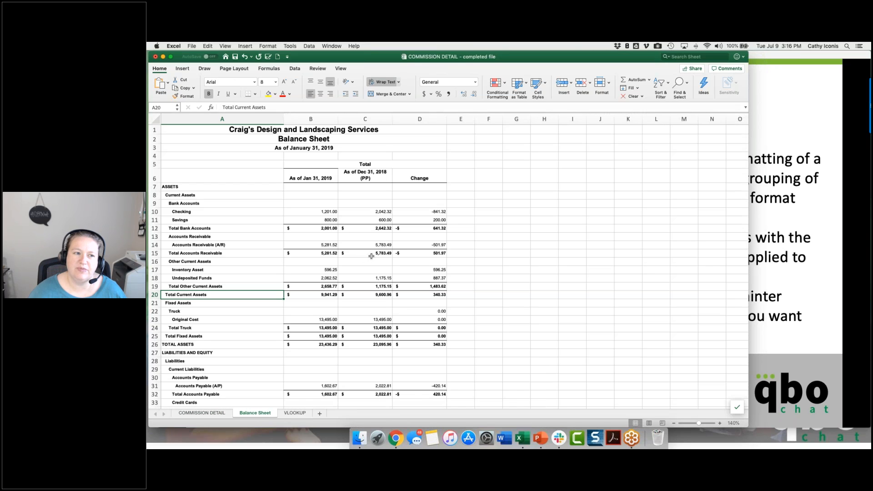
key("super+s")
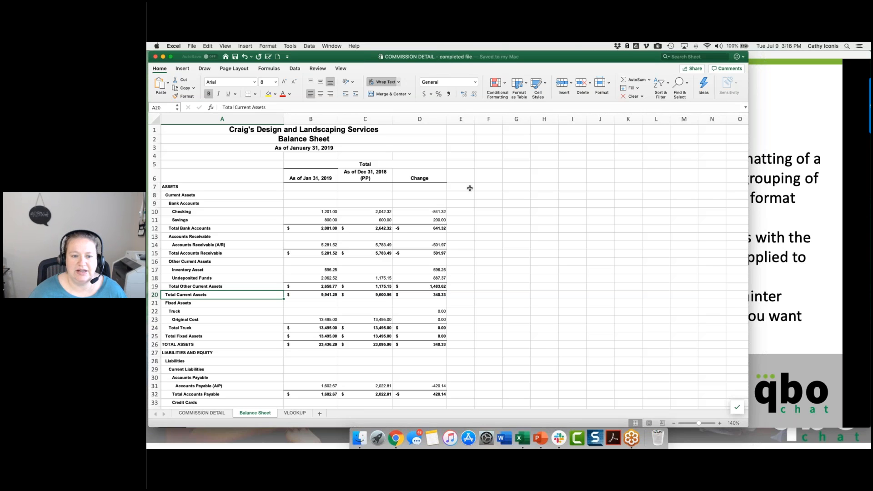
left_click(419, 119)
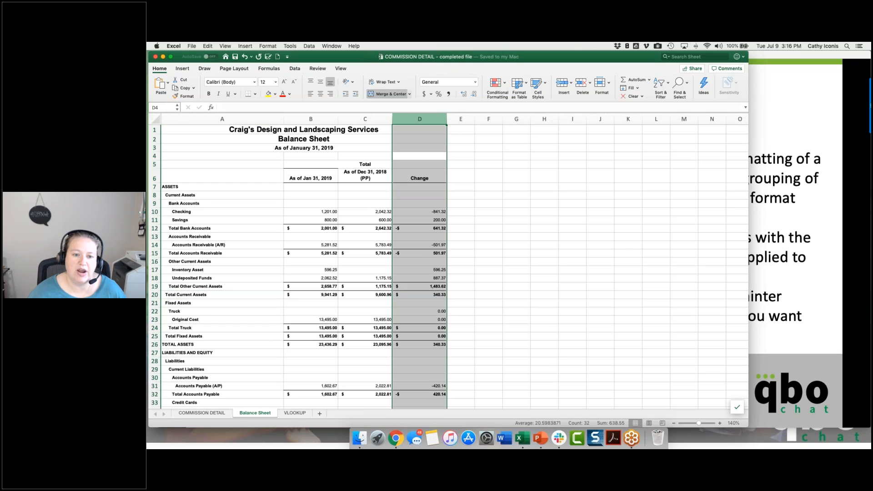
left_click(460, 176)
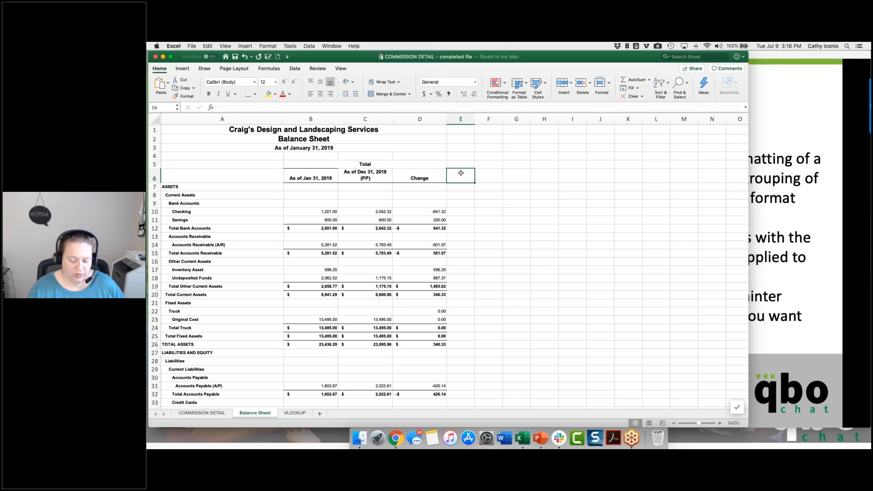
type("% Change")
key("Return")
Step: Enter the formula =B10-C10/C10 in cell E10 for the Checking row
key("Down")
key("Down")
key("Down")
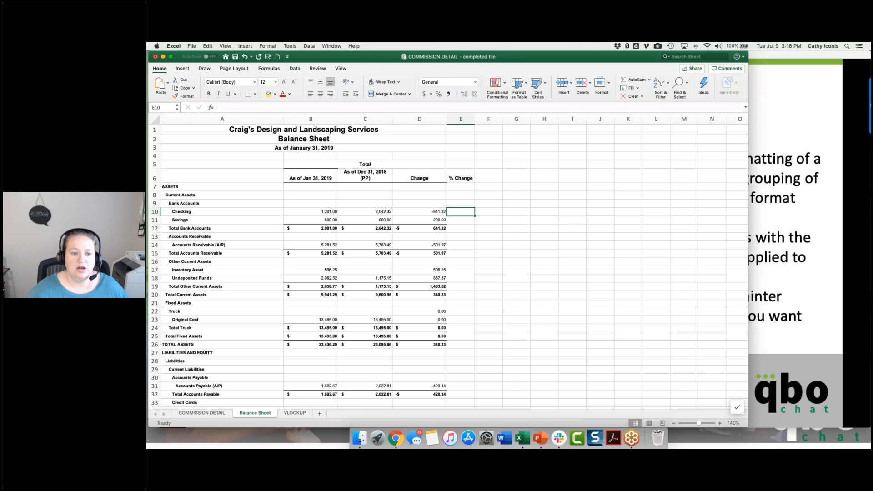
type("+")
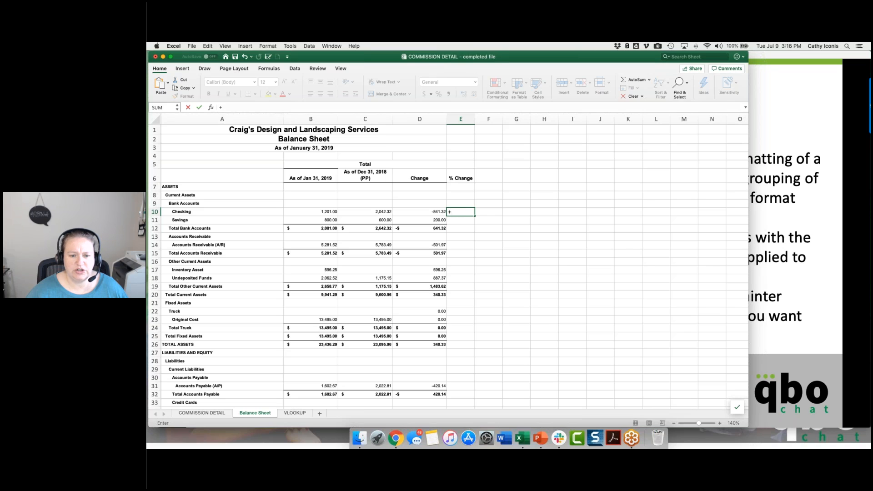
key("Left")
key("Left")
key("Left")
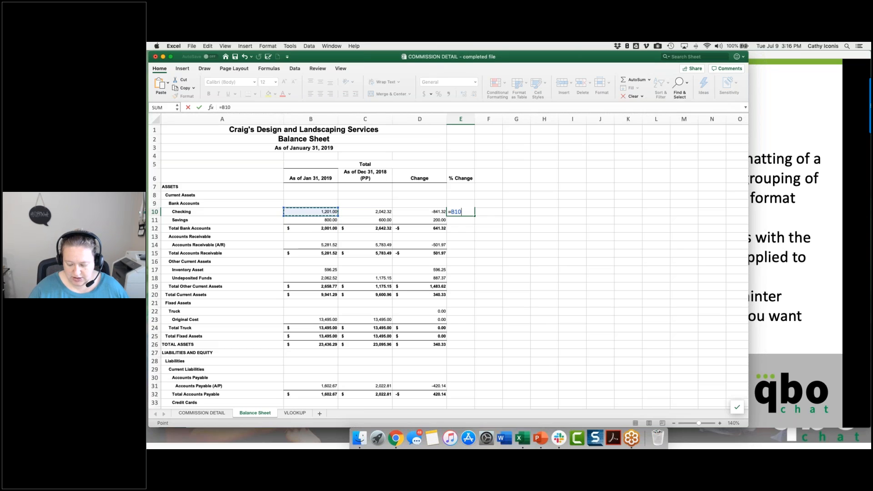
type("-")
key("Left")
key("Left")
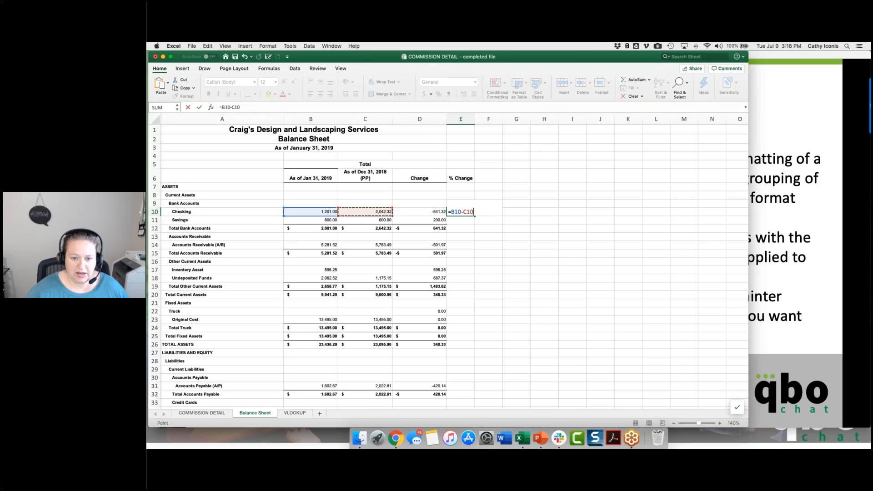
type("/")
key("Left")
key("Left")
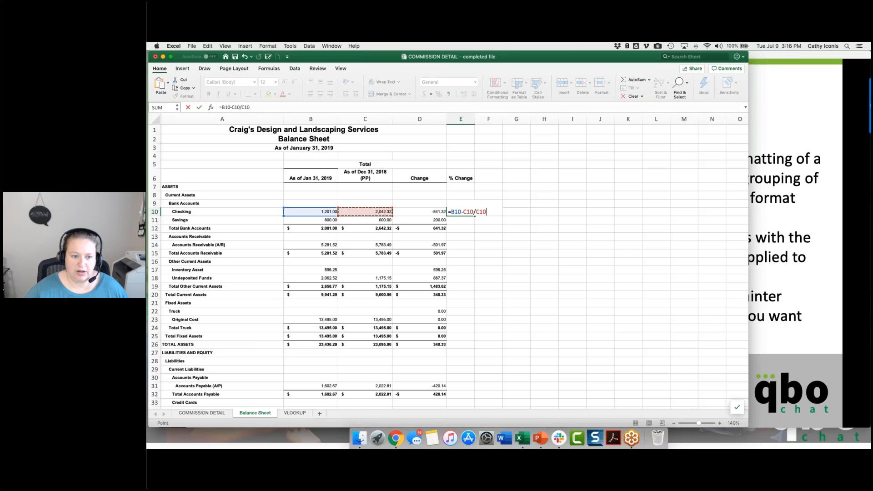
key("Return")
Step: Correct the formula in E10 to =(B10-C10)/C10 and format the cell as a percentage
left_click(459, 211)
left_click(222, 108)
type("(")
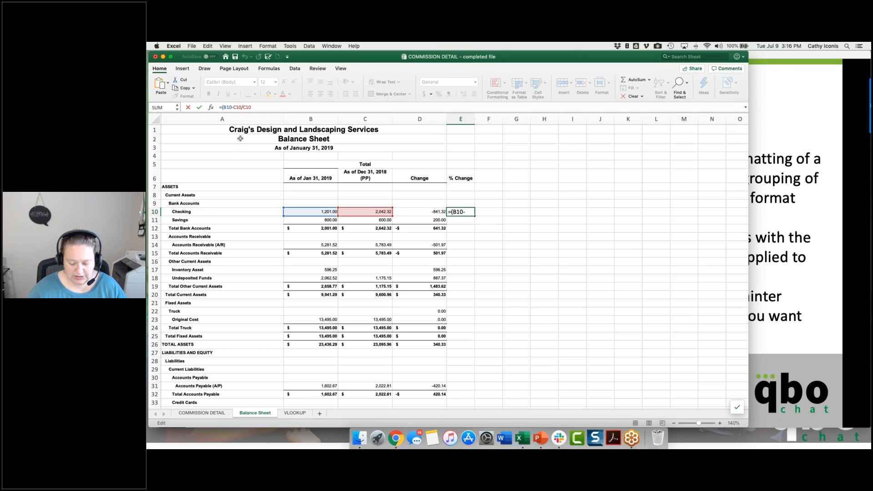
left_click(242, 107)
type(")")
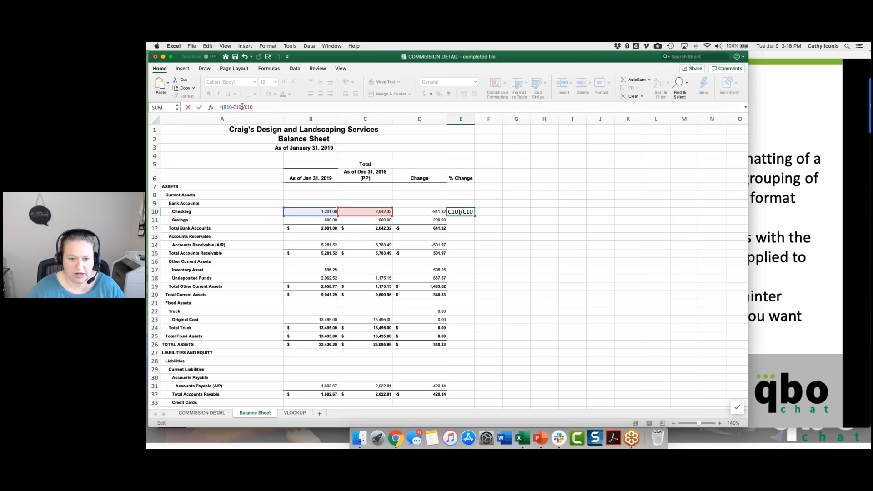
key("ctrl+Return")
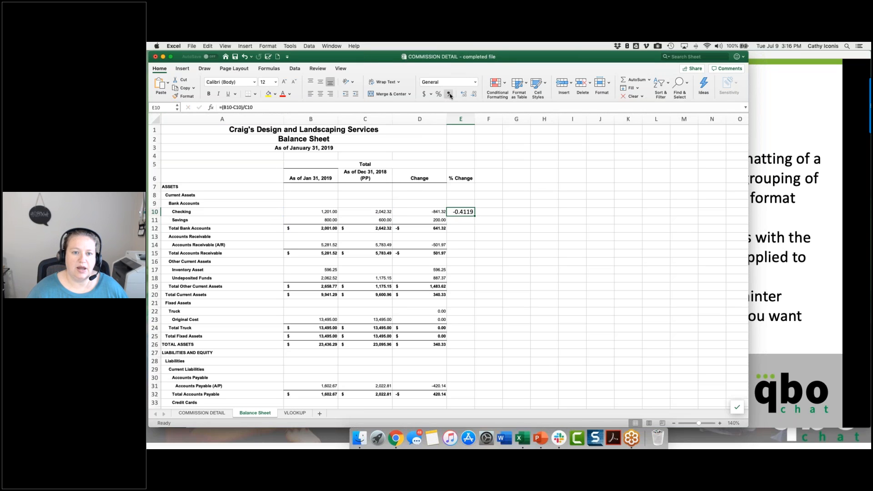
left_click(439, 94)
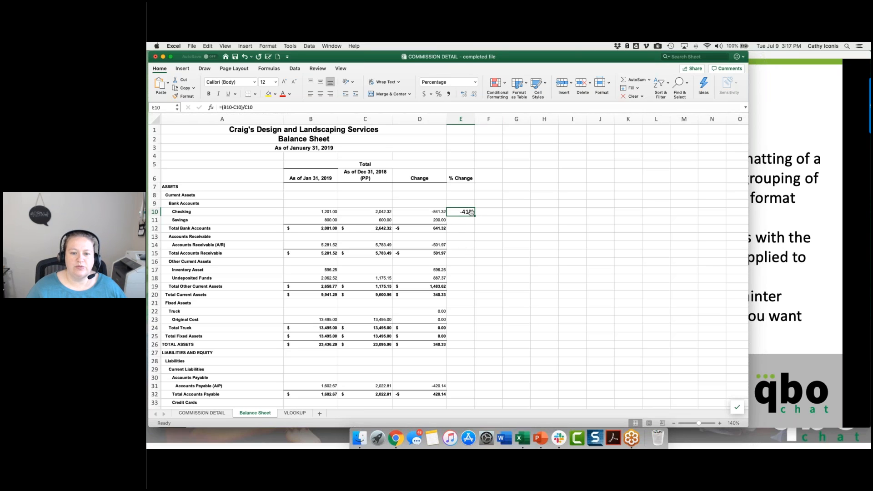
Step: Fill the percent change formula from E10 down through E51 and clear the Accounts Receivable header's cell E13
left_click_drag(470, 213, 468, 387)
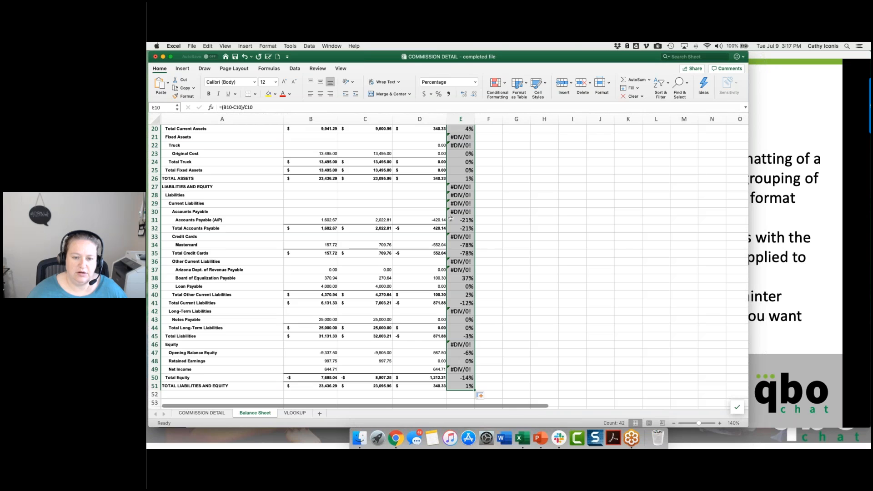
scroll(450, 219, "up", 10)
left_click(454, 236)
left_click(454, 237)
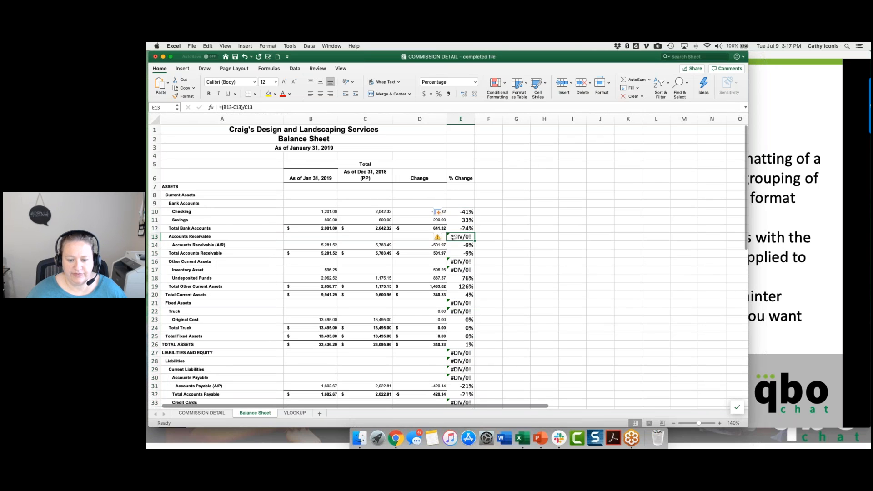
Step: Copy the formatting of the Change column D onto column E with Format Painter and apply the percentage format to column E
left_click(416, 229)
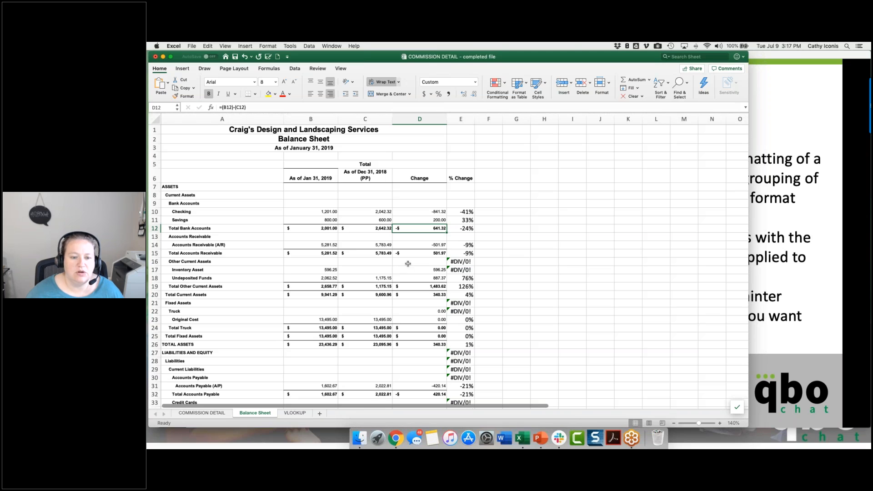
scroll(407, 264, "down", 3)
scroll(407, 264, "up", 3)
left_click_drag(418, 212, 419, 409)
left_click(418, 119)
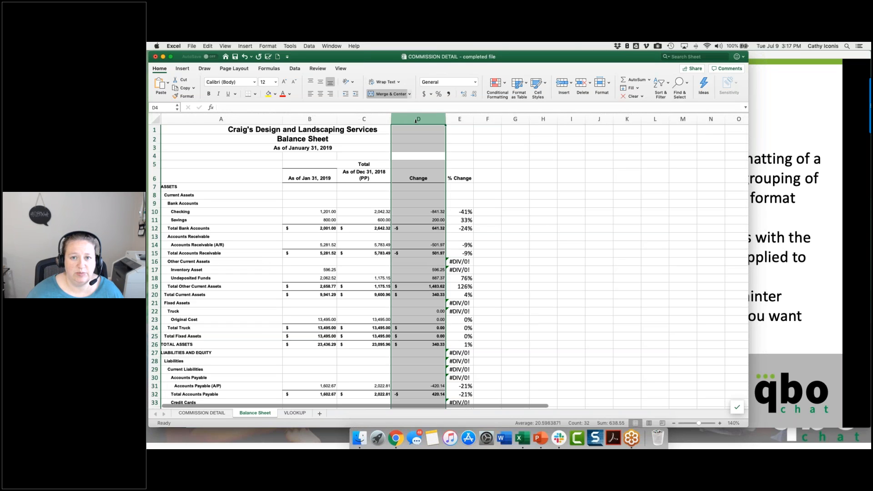
left_click(184, 96)
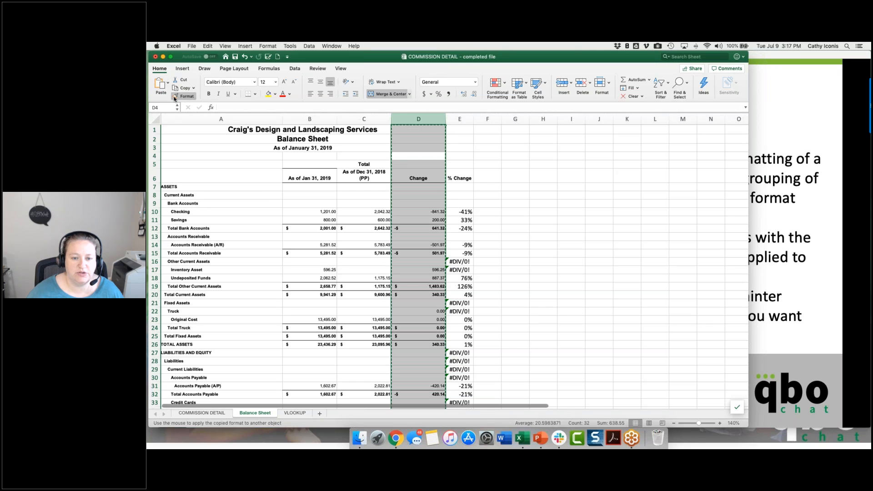
left_click(459, 119)
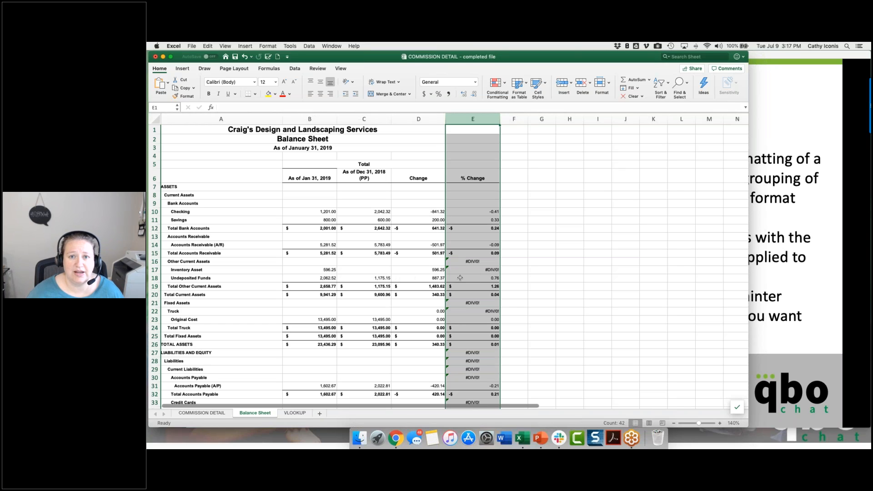
left_click(438, 93)
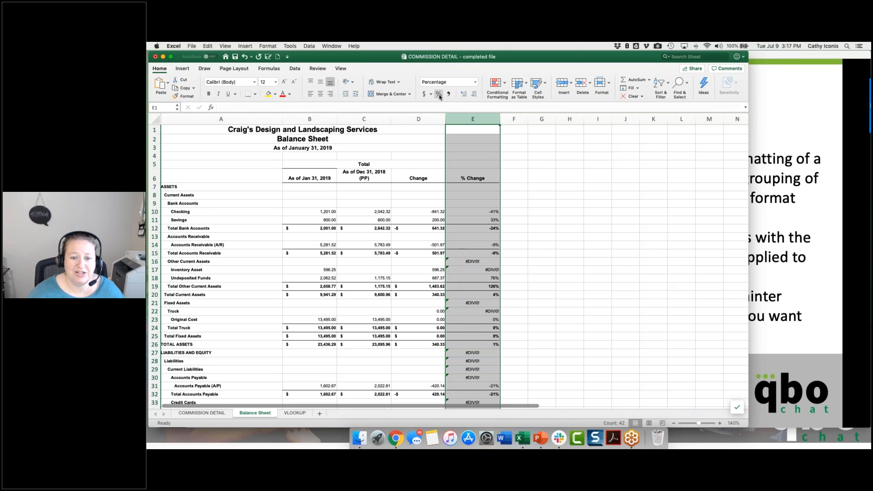
left_click(568, 258)
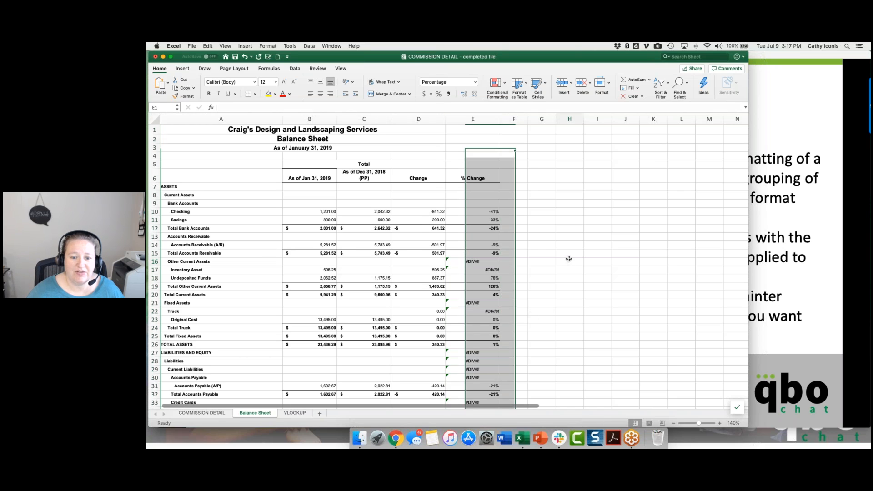
Step: Clear the #DIV/0! formulas in cells E16:E17, E21:E22, E27:E30 and E33
left_click_drag(461, 261, 460, 269)
key("Delete")
mouse_move(461, 302)
left_mouse_down()
mouse_move(461, 311)
mouse_move(461, 288)
mouse_move(463, 314)
left_mouse_up()
key("Delete")
scroll(460, 311, "down", 7)
key("Delete")
left_click(469, 336)
key("Delete")
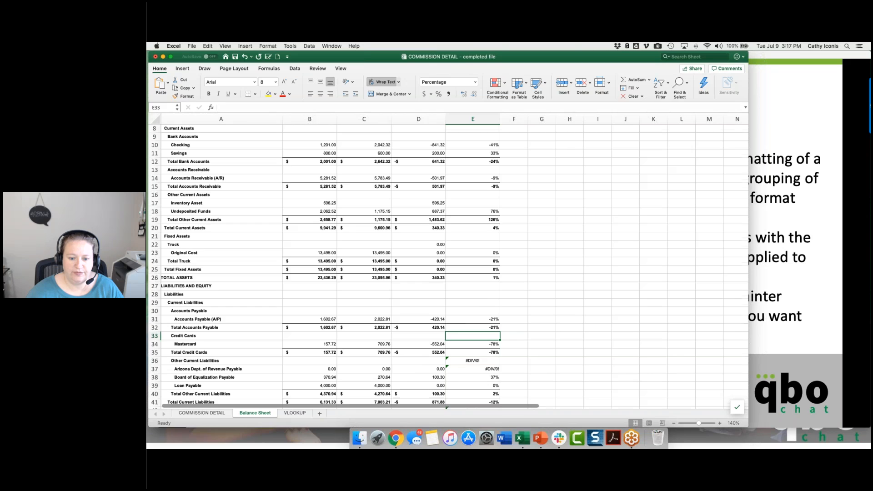
Step: Clear the #DIV/0! formulas in cells E36:E37, E42, E46 and E49, and save the workbook
scroll(469, 258, "down", 5)
left_click_drag(469, 258, 468, 264)
key("Delete")
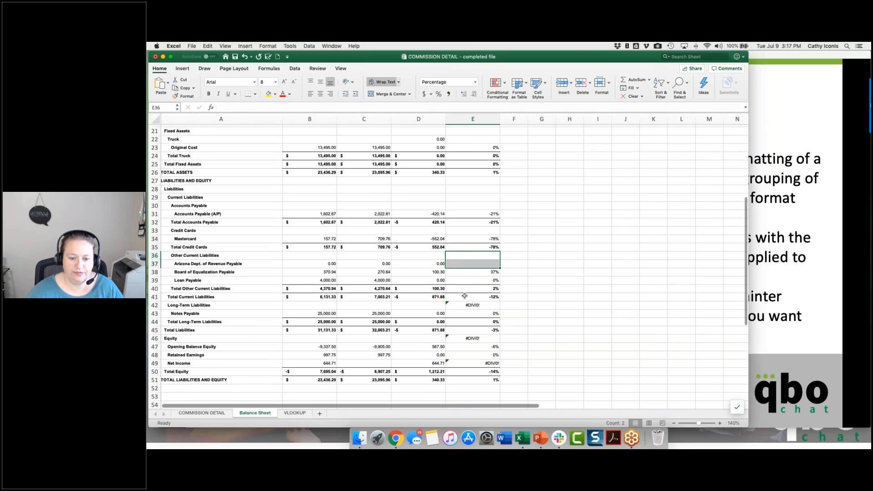
left_click(464, 306)
key("Delete")
left_click(466, 338)
key("Delete")
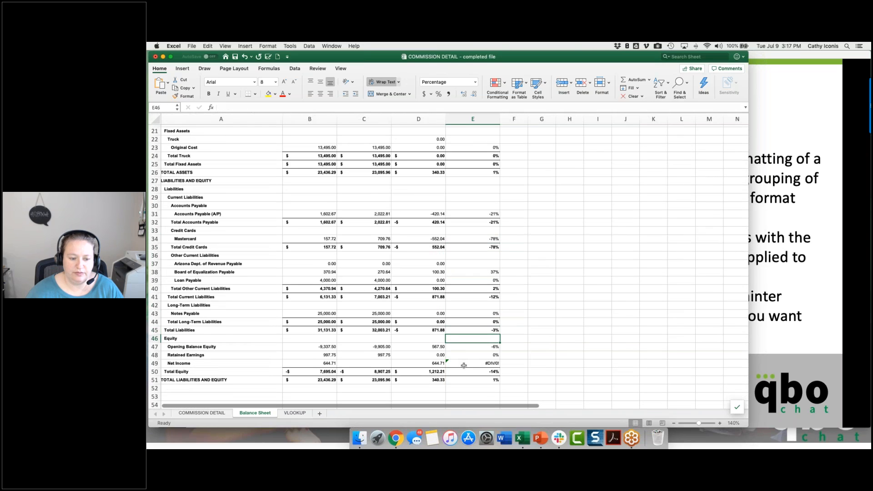
left_click(464, 365)
key("Delete")
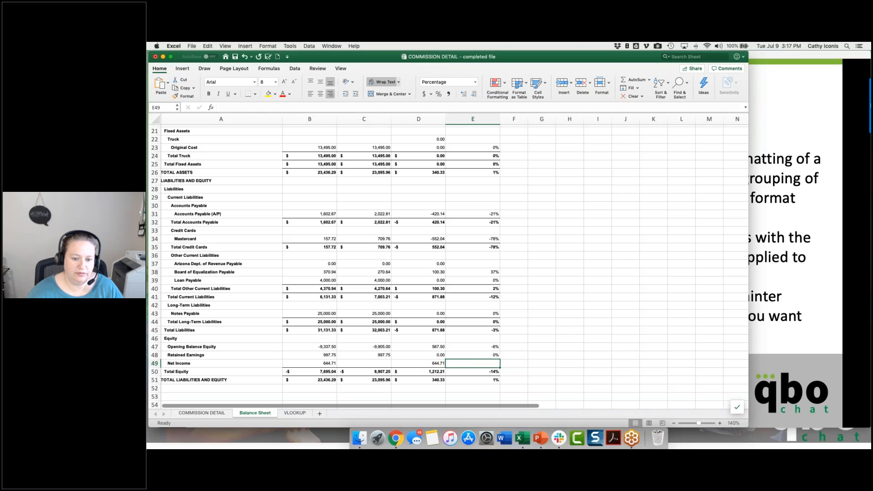
left_click(466, 391)
key("super+s")
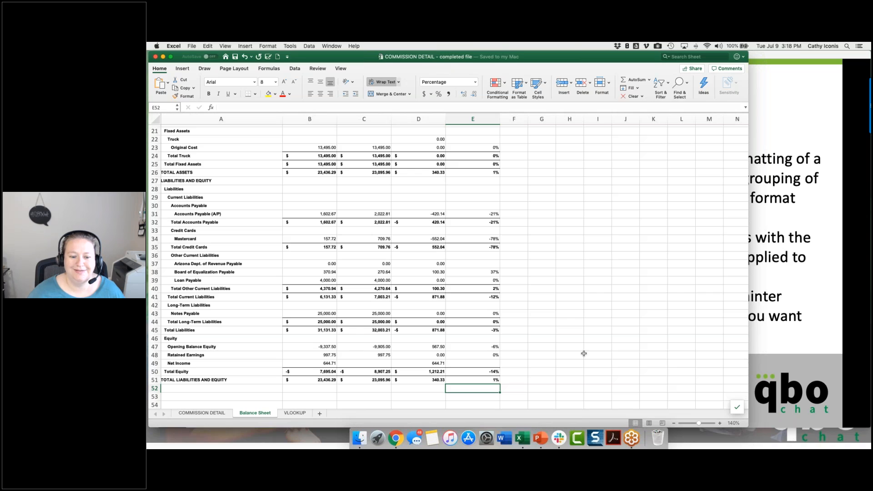
Step: Format column B as Currency with the $ symbol and negative numbers in red parentheses
scroll(578, 353, "up", 10)
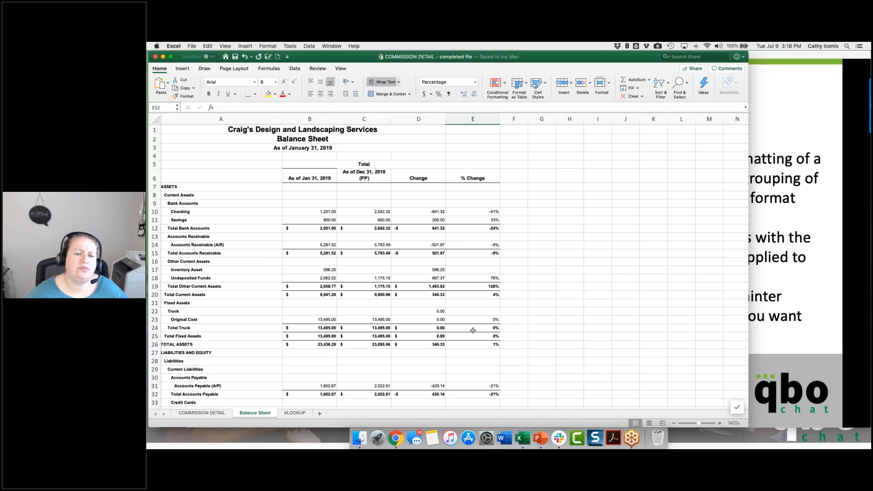
left_click(308, 117)
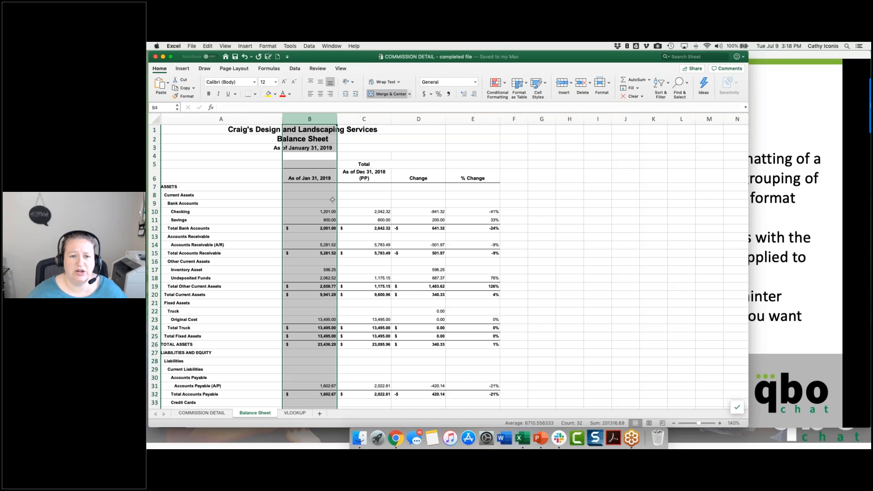
left_click(475, 82)
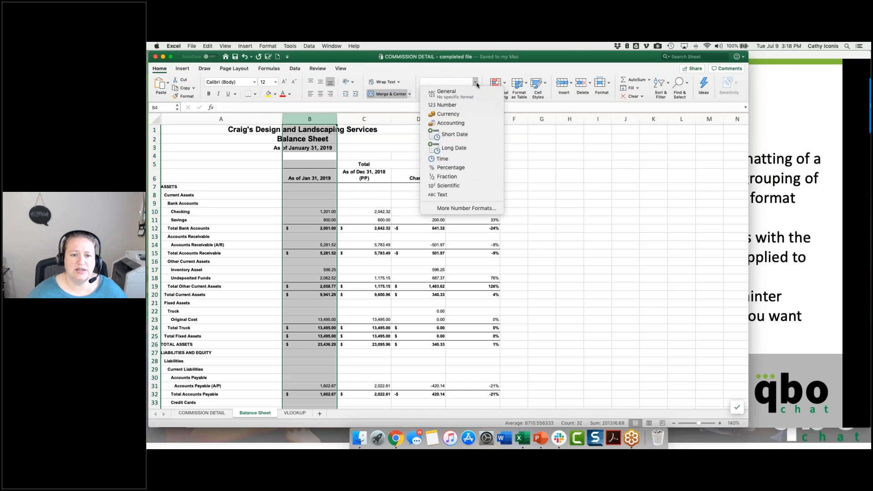
left_click(464, 208)
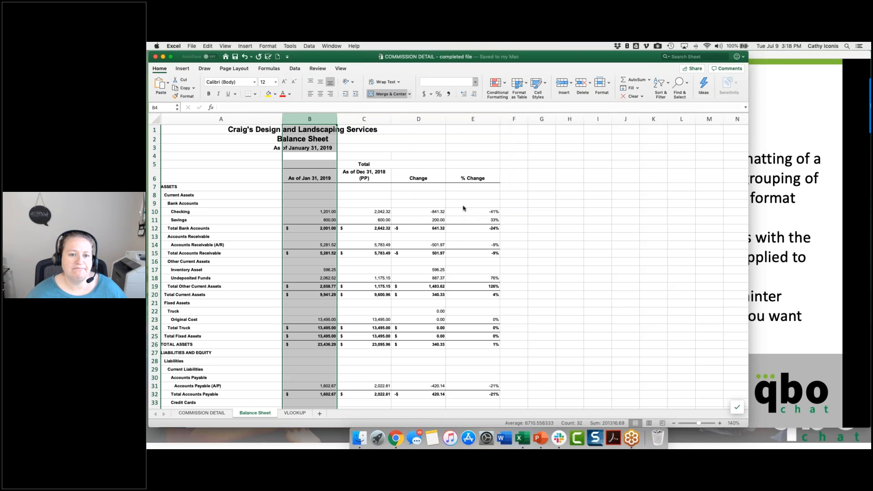
left_click(434, 141)
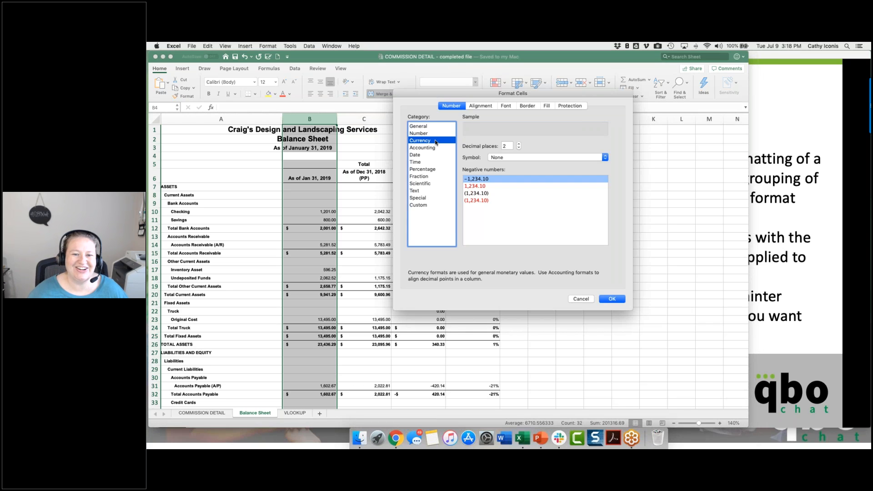
left_click(479, 201)
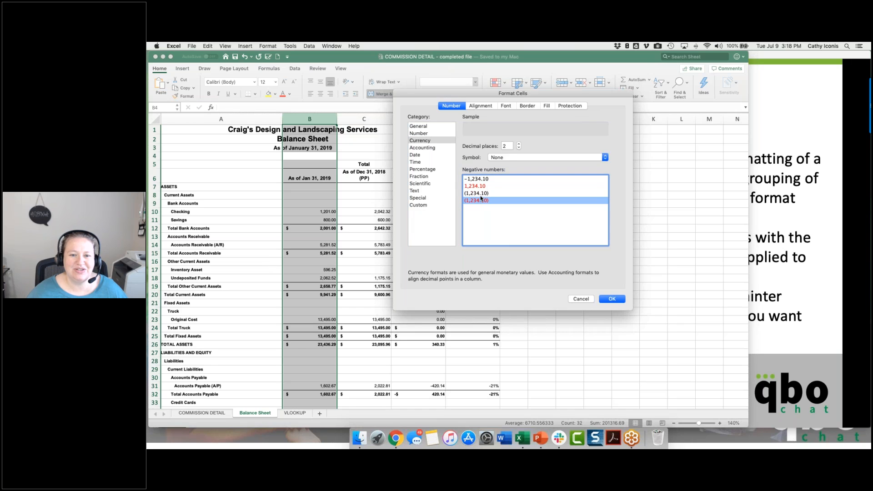
left_click(507, 157)
left_click(507, 167)
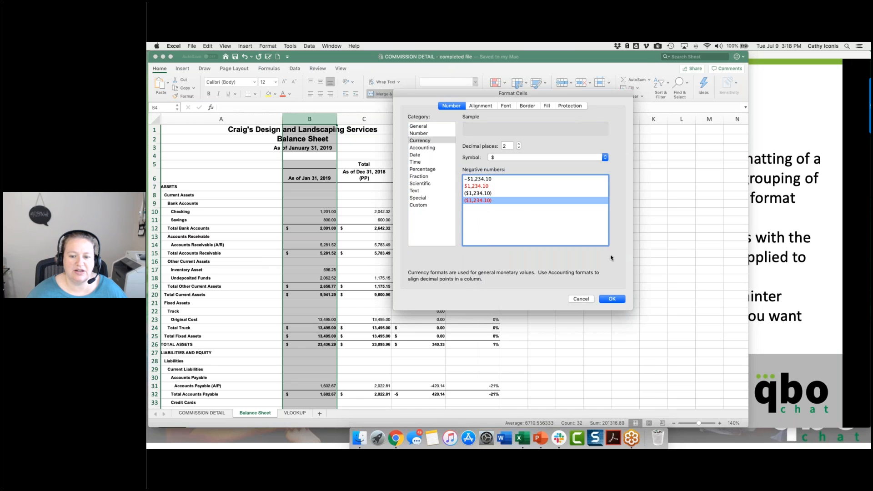
left_click(612, 300)
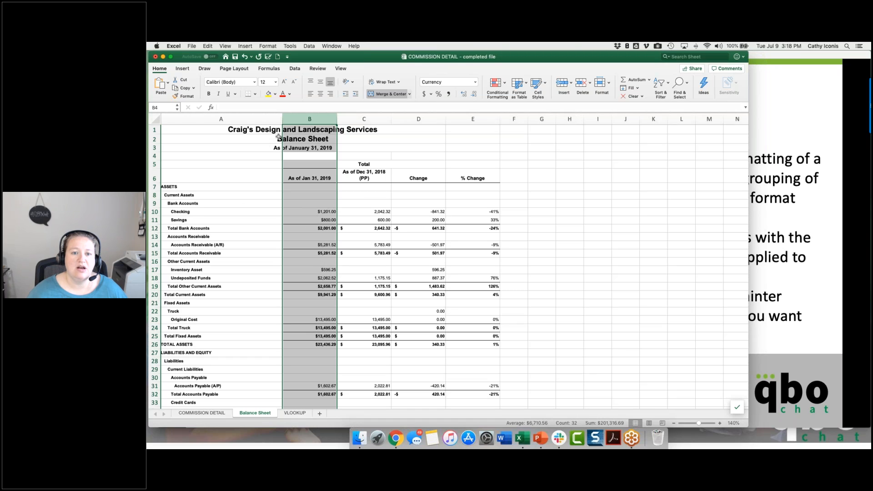
Step: Add a conditional formatting rule to column B that gives values greater than 0 Green Fill with Dark Green Text, and check the column
left_click(503, 87)
mouse_move(506, 96)
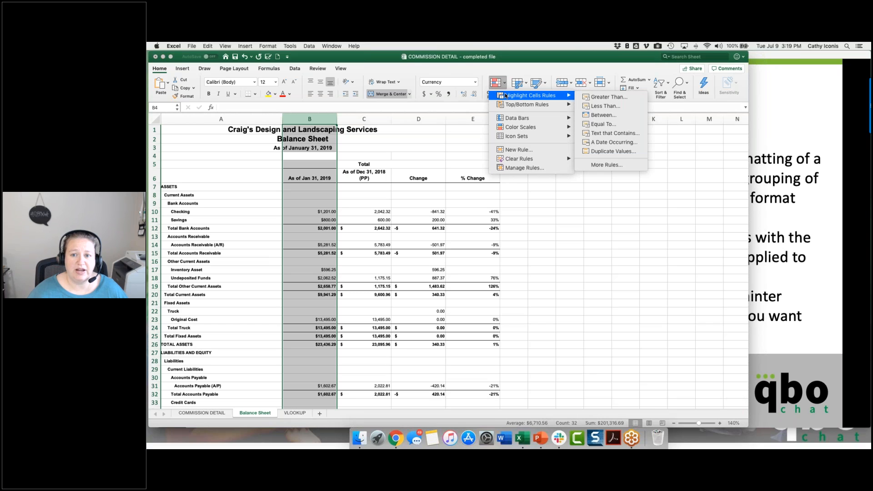
left_click(626, 98)
type("0")
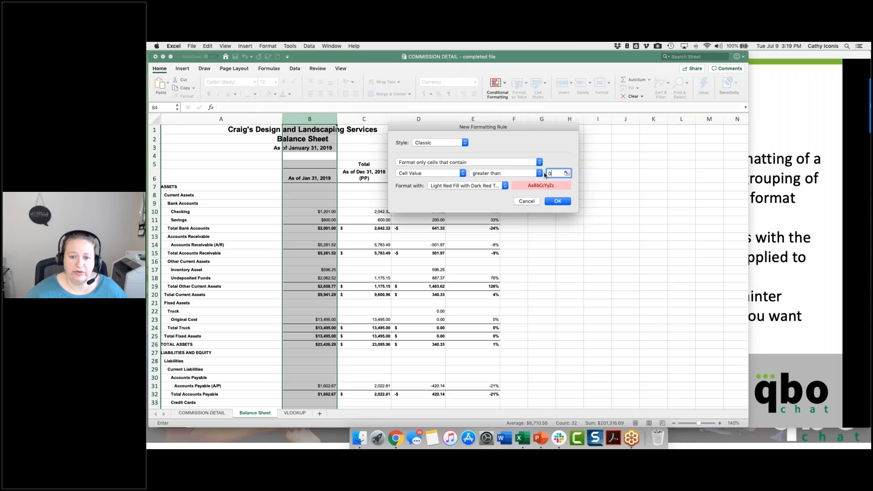
left_click(479, 186)
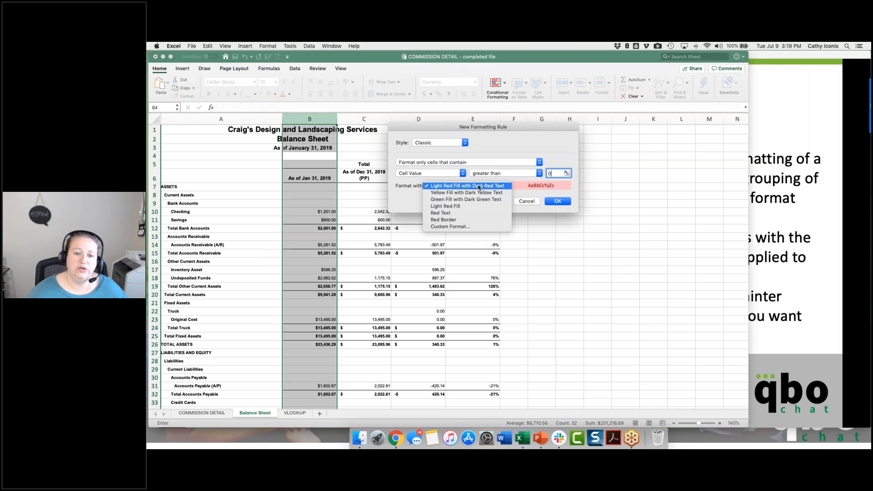
left_click(471, 200)
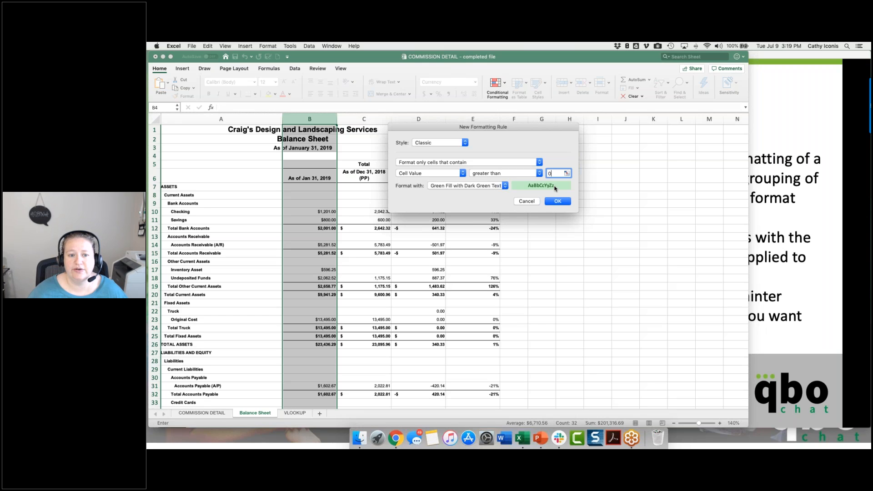
left_click(557, 202)
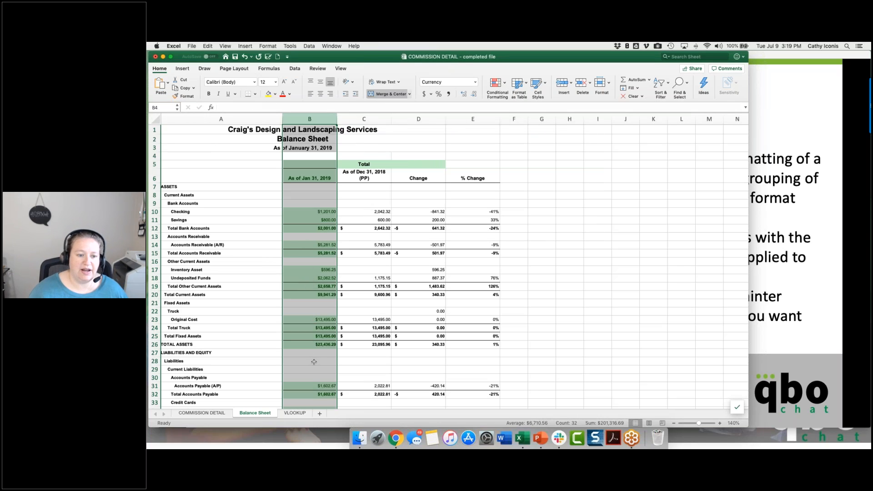
scroll(310, 329, "down", 9)
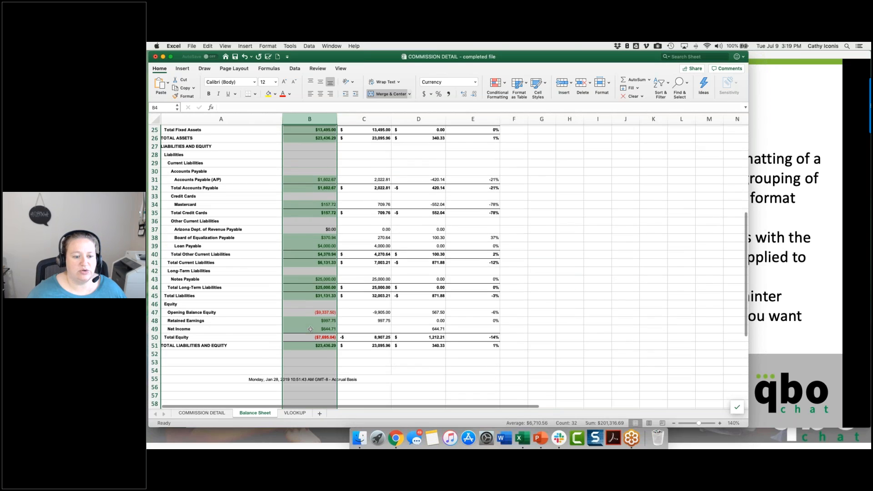
left_click(307, 287)
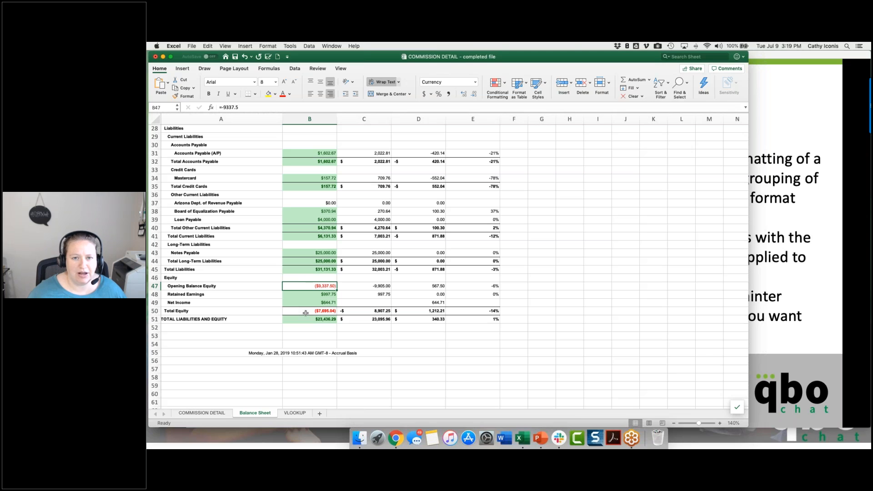
scroll(305, 299, "up", 9)
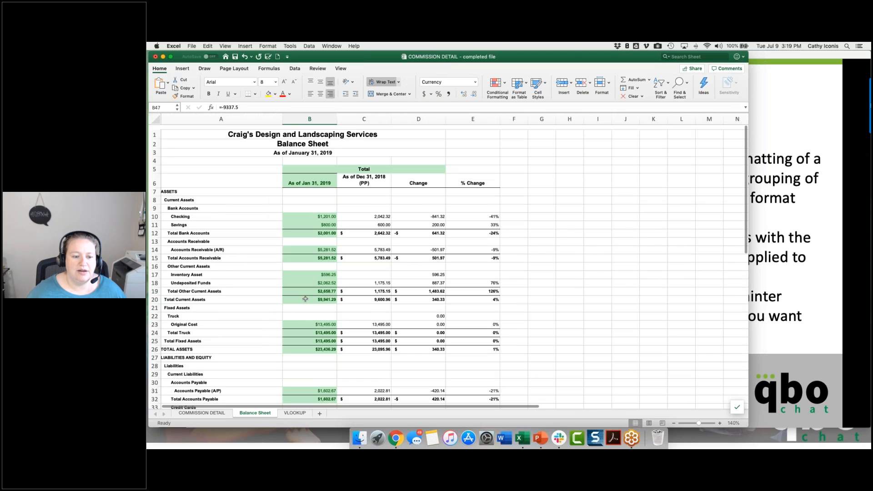
Step: Try to copy the formatting of column B onto column C with Format Painter
left_click(313, 119)
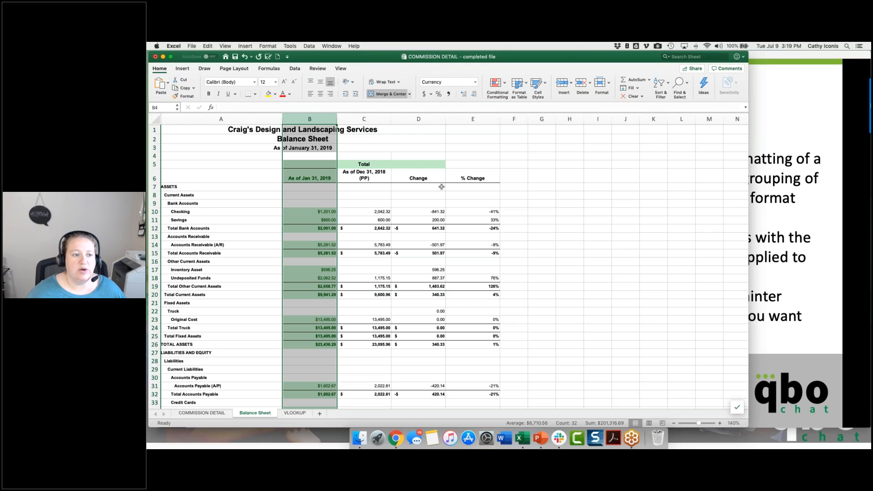
left_click(186, 97)
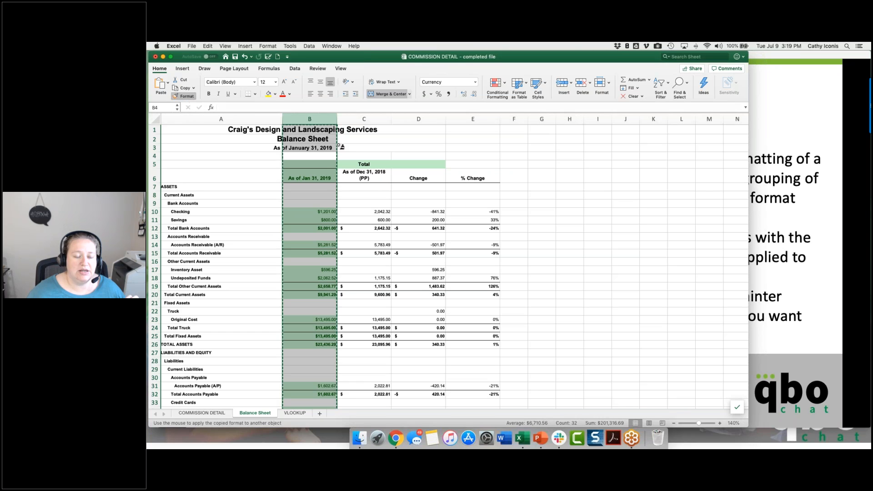
left_click(358, 119)
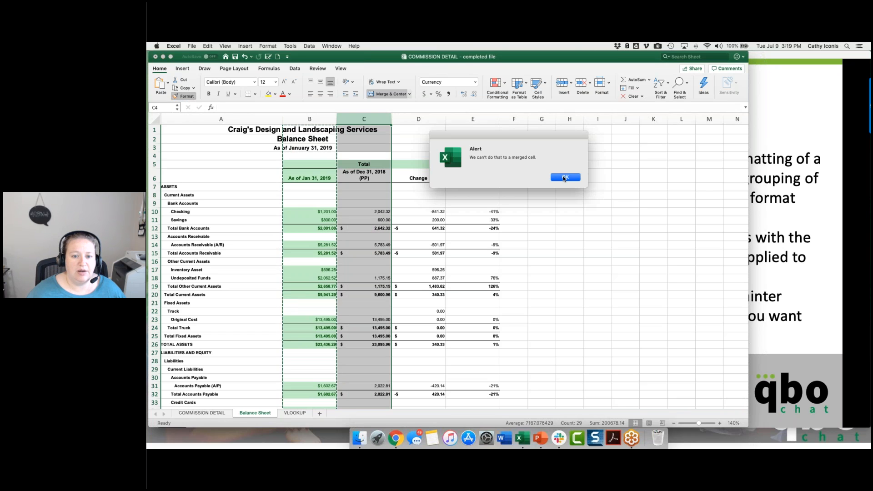
key("Return")
Step: Unmerge all merged cells on the Balance Sheet worksheet
left_click(295, 148)
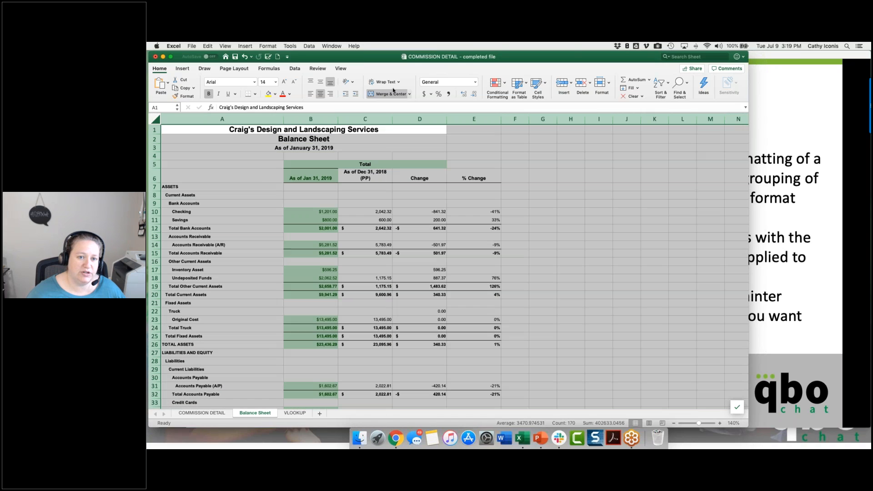
key("super+a")
left_click(389, 94)
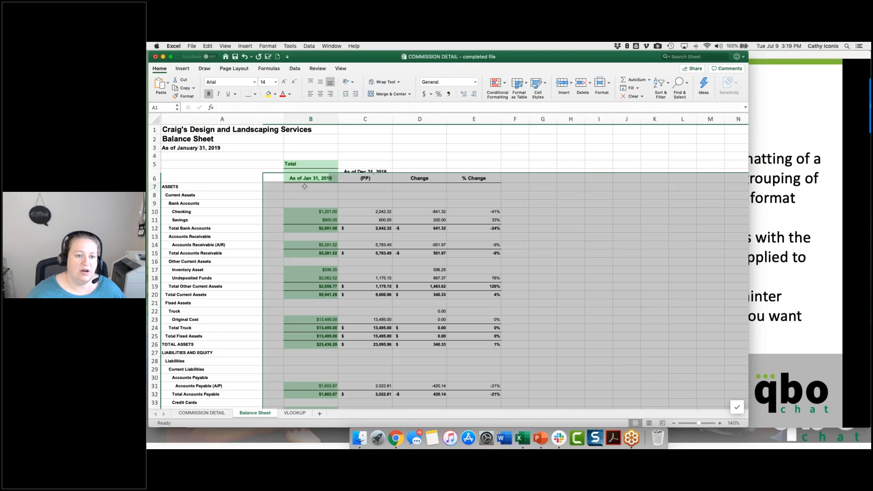
Step: Copy the formatting of the whole column B onto column C with Format Painter
left_click(311, 119)
left_click(187, 96)
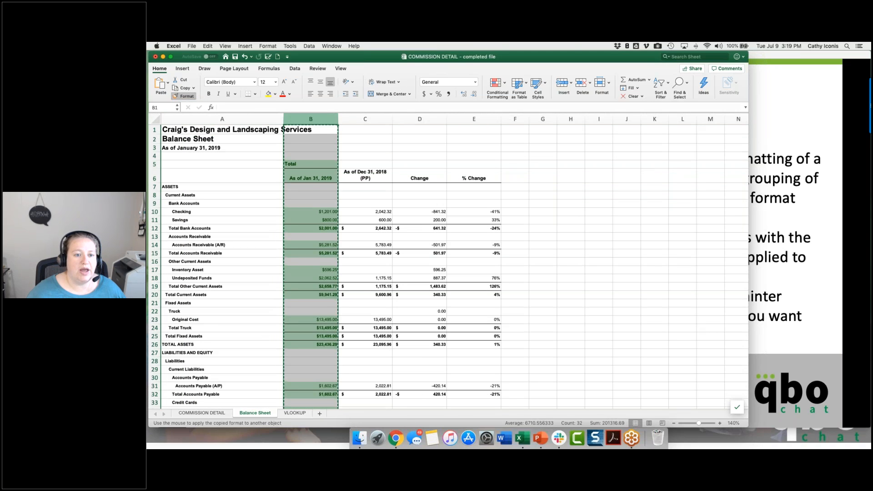
left_click(365, 119)
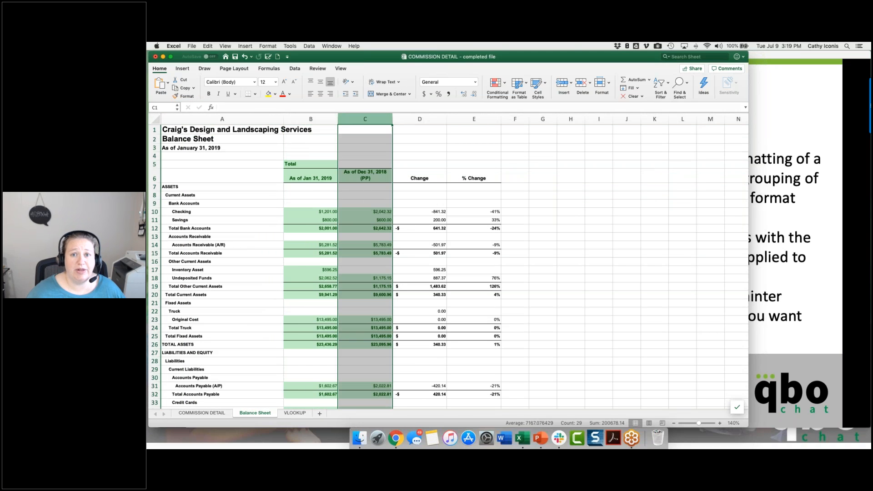
left_click(370, 212)
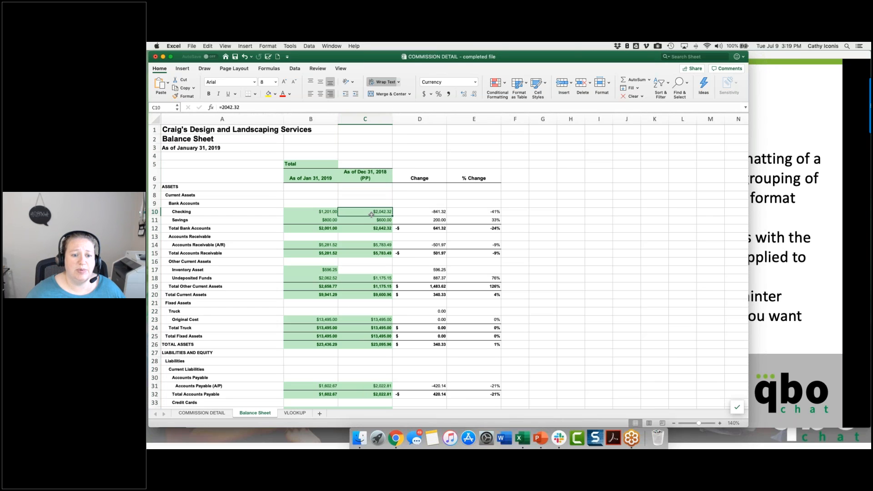
Step: Copy the formatting of cell C10 onto the Change values in D10:D26 with Format Painter, and save the workbook
left_click(175, 97)
left_click(430, 212)
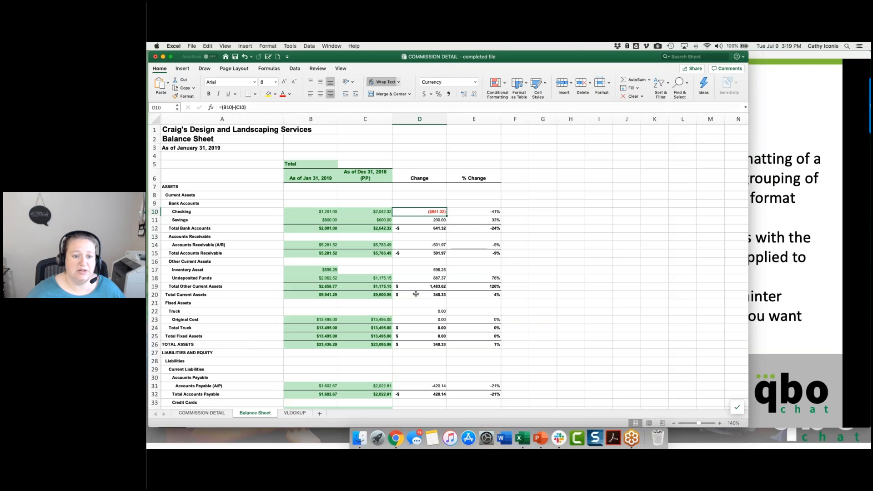
left_click(369, 212)
left_click(188, 96)
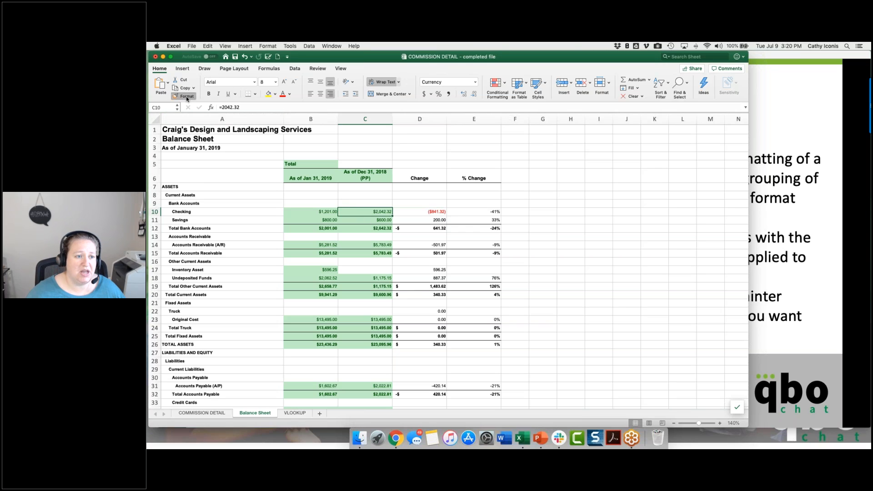
left_click_drag(433, 213, 437, 347)
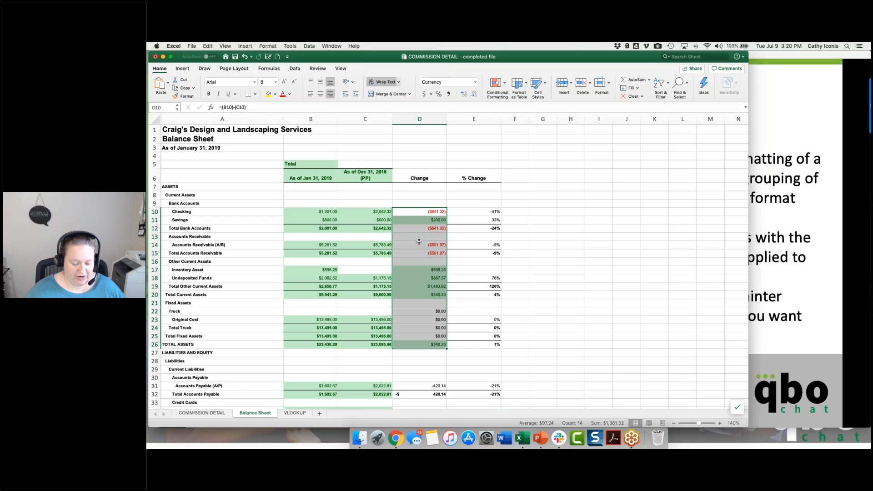
key("super+s")
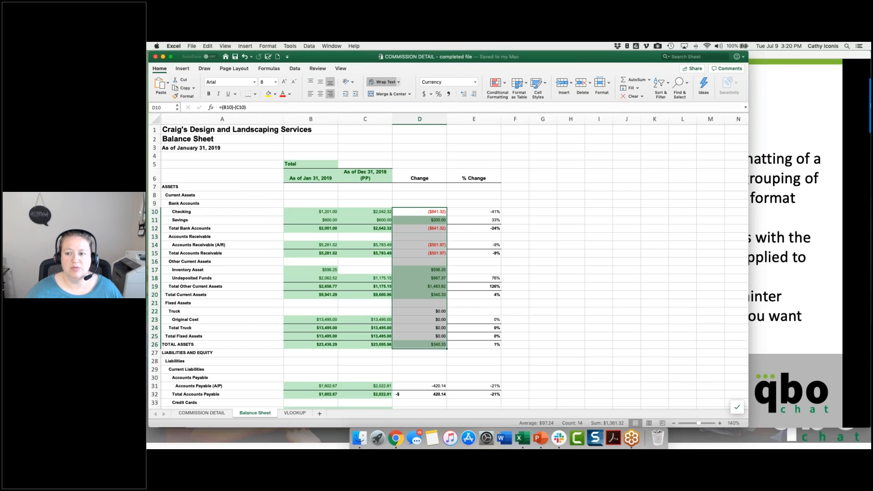
Step: Switch to the PowerPoint slide show, advance to the "Time Savers: Drag Data Down" slide, and return to the Excel workbook
left_click(785, 122)
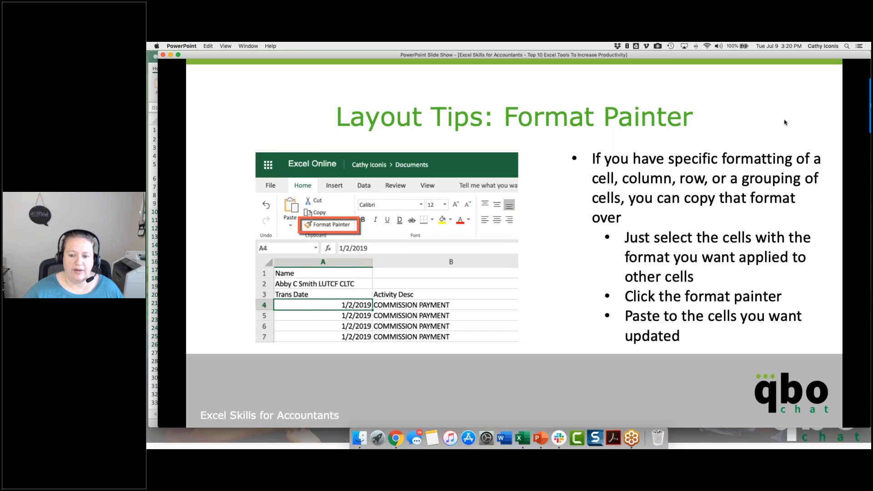
left_click(786, 123)
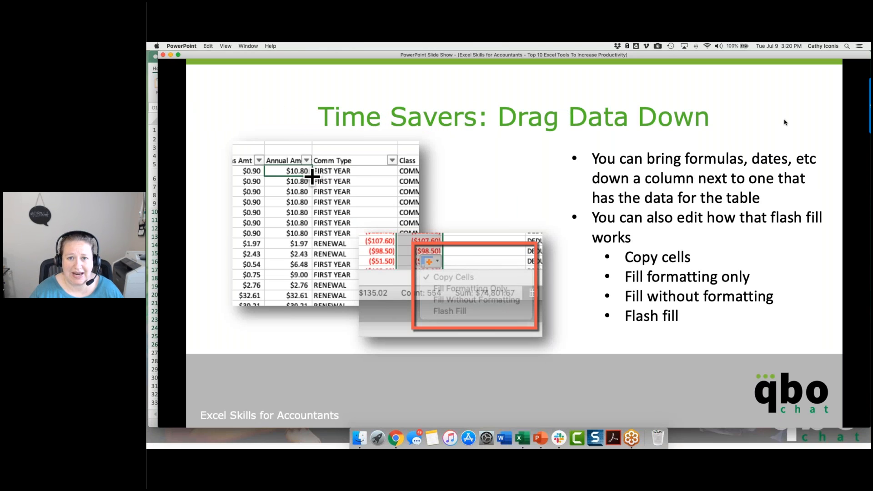
left_click(158, 381)
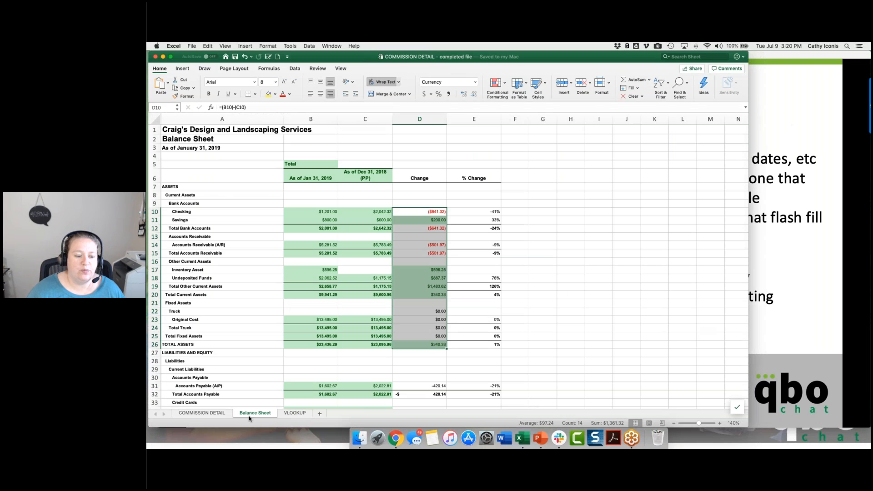
Step: Insert a blank column before the Comm Type column on the COMMISSION DETAIL sheet
left_click(202, 413)
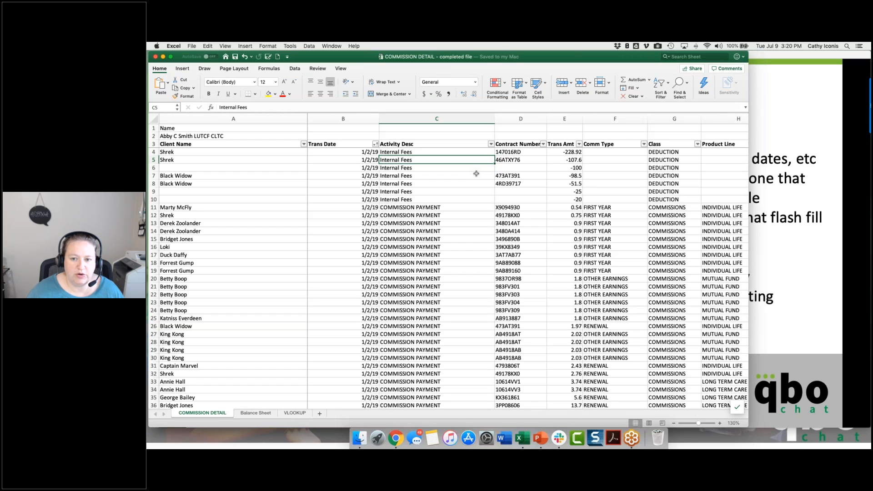
mouse_move(602, 117)
left_mouse_down()
mouse_move(595, 137)
mouse_move(609, 117)
left_mouse_up()
right_click(608, 117)
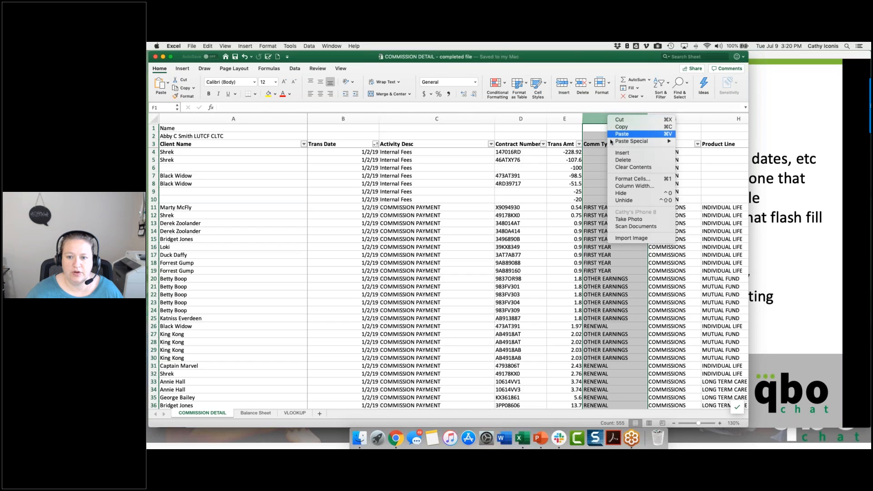
left_click(612, 152)
Step: Enter If/Then as the header of the blank column in cell F3
left_click(594, 145)
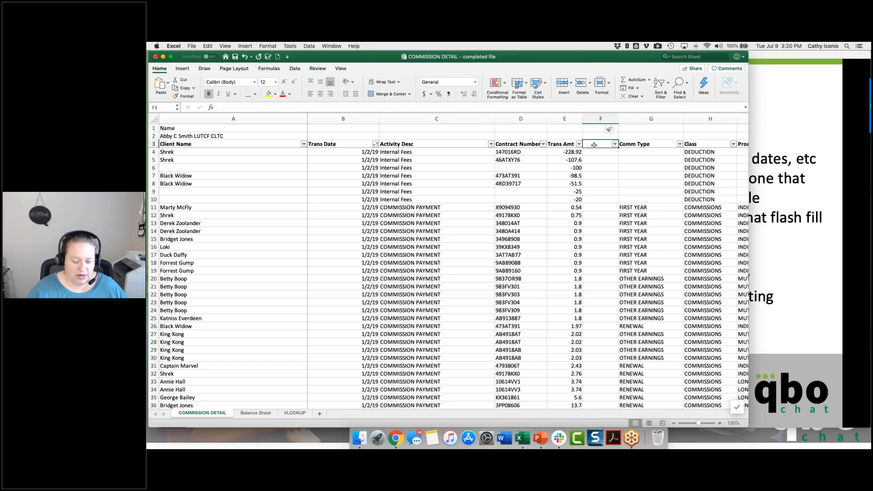
type("A")
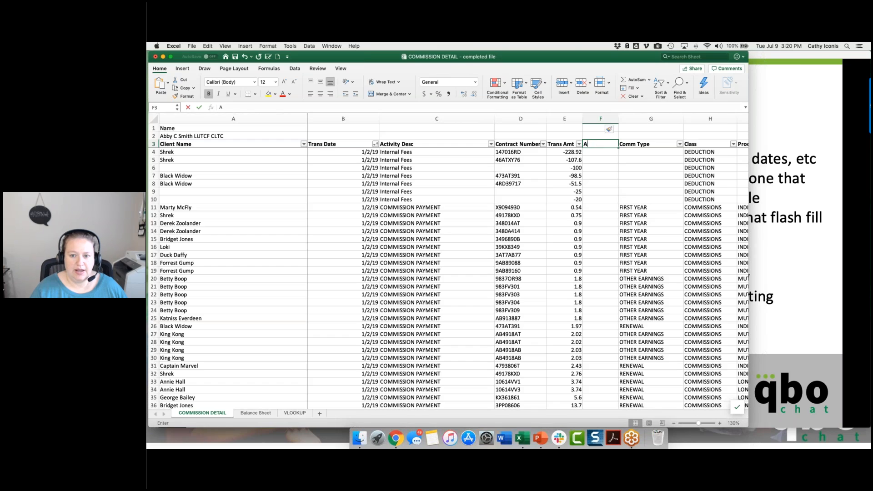
type("nnual")
key("BackSpace")
key("BackSpace")
key("BackSpace")
key("BackSpace")
key("BackSpace")
key("BackSpace")
type("If/Then")
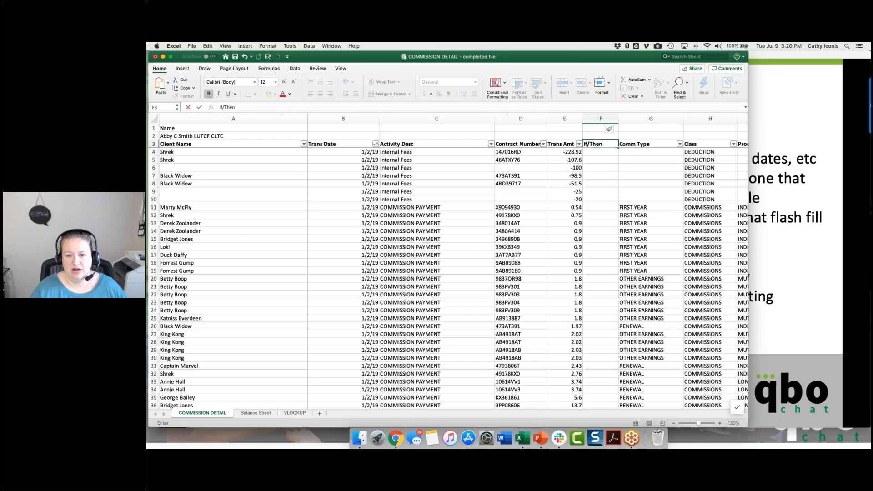
key("Return")
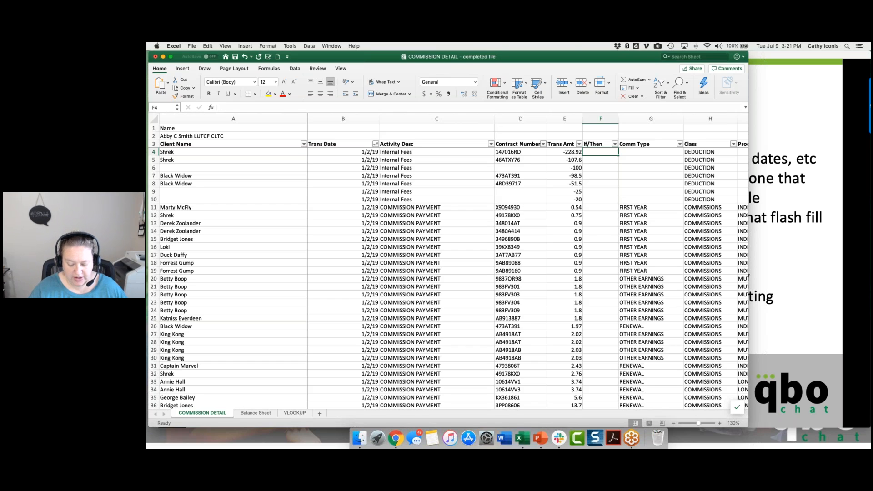
Step: Enter the formula =IF(C4="COMMISSION PAYMENT",E4*12,E4) in cell F4 of the If/Then column
type("=if(")
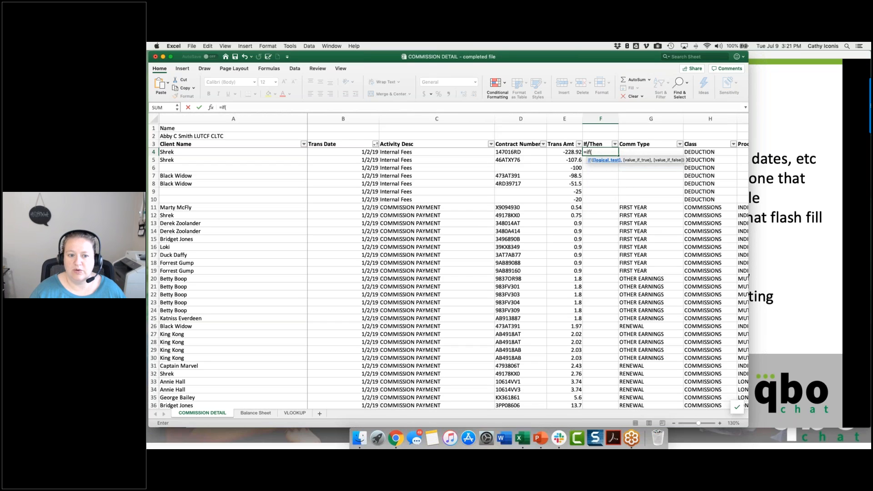
key("Left")
key("Left")
key("Left")
key("Left")
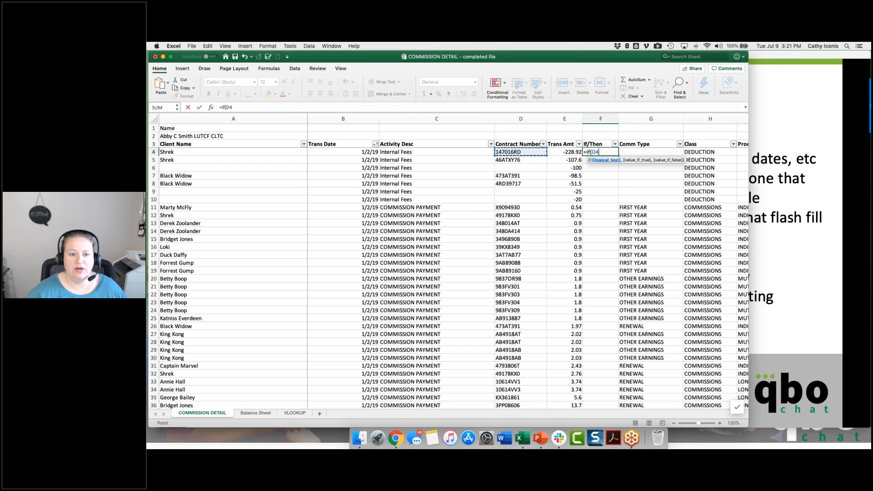
key("Right")
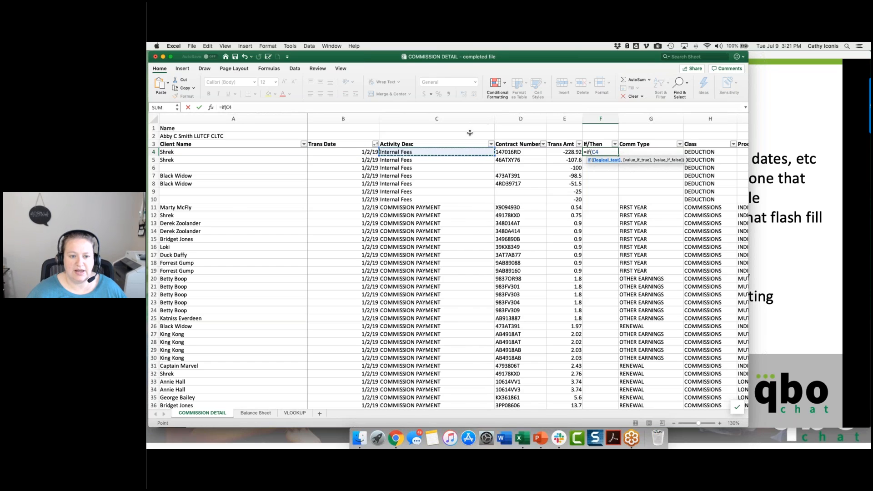
type("=\"COM")
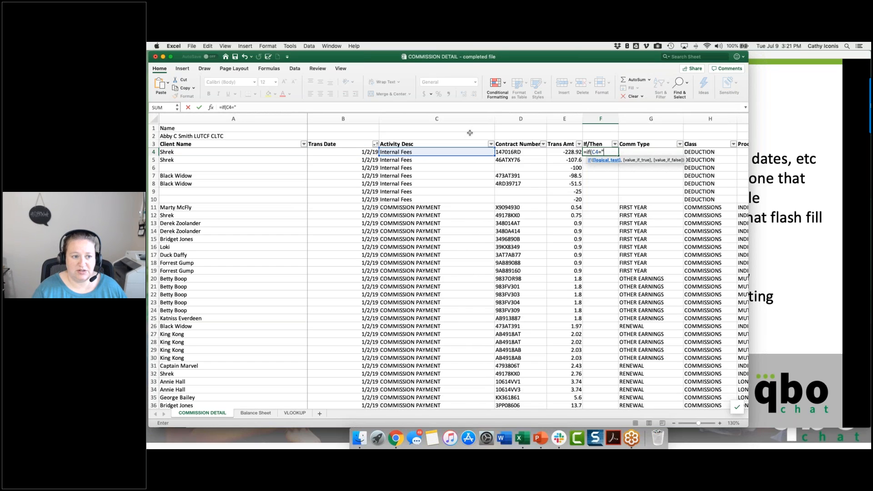
type("MISSIO")
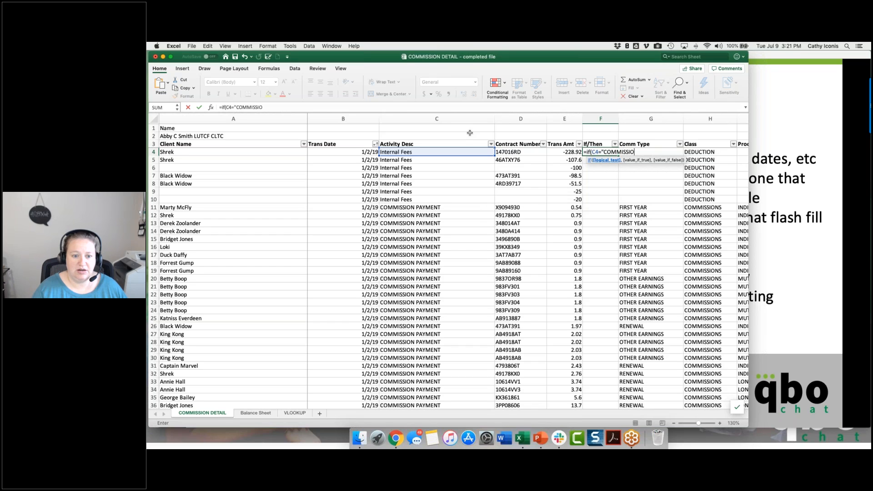
type("N PAYMENT\"")
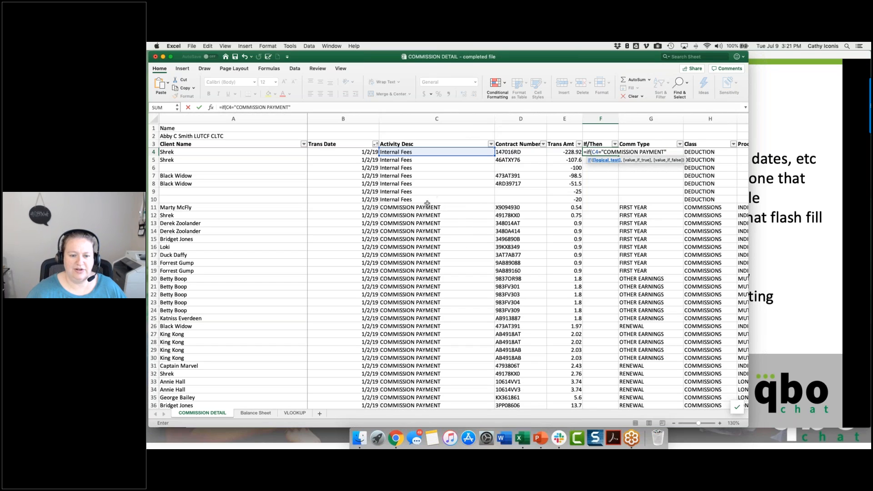
type(",")
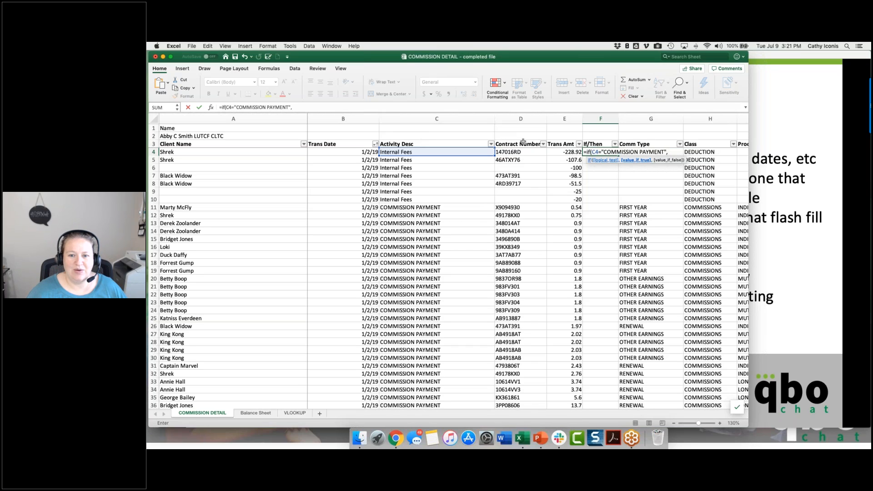
left_click(554, 152)
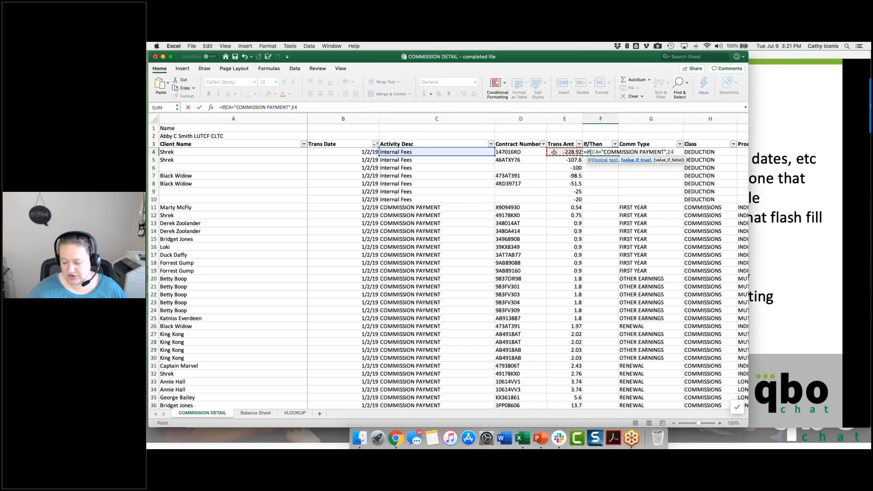
type("*12,")
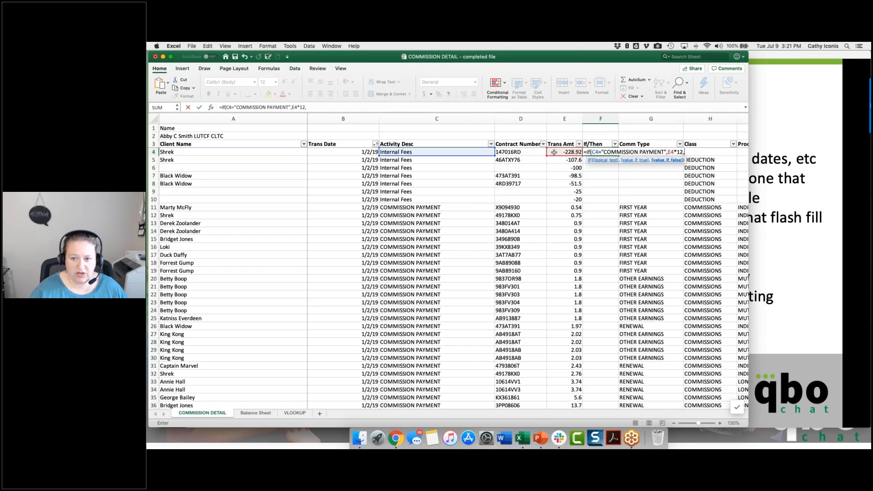
left_click(555, 152)
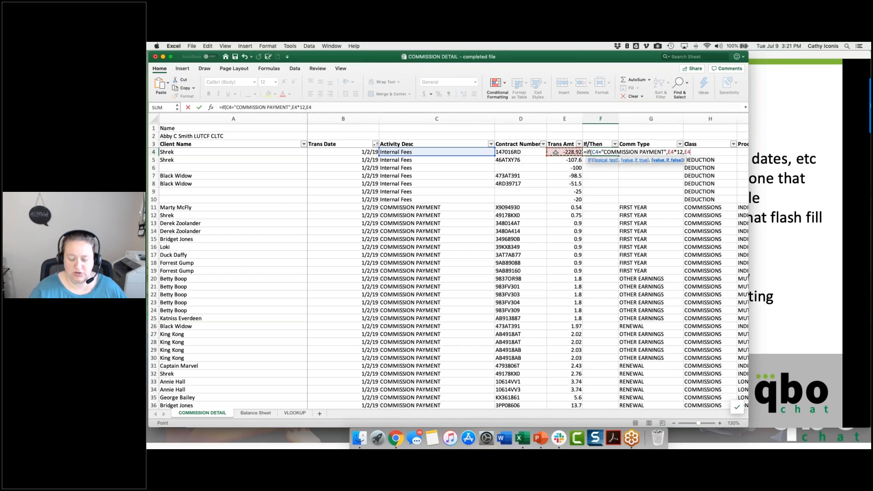
type(")")
key("Return")
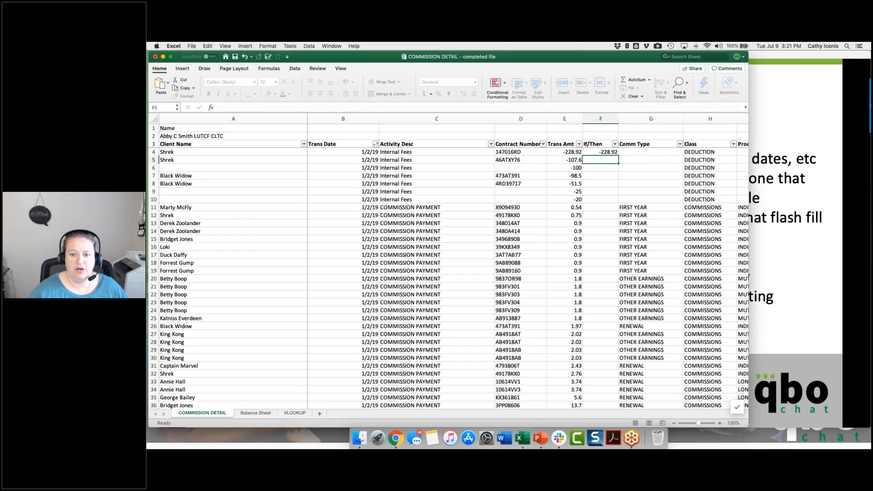
Step: Fill the IF formula from F4 down the If/Then column to the last data row
left_click(598, 151)
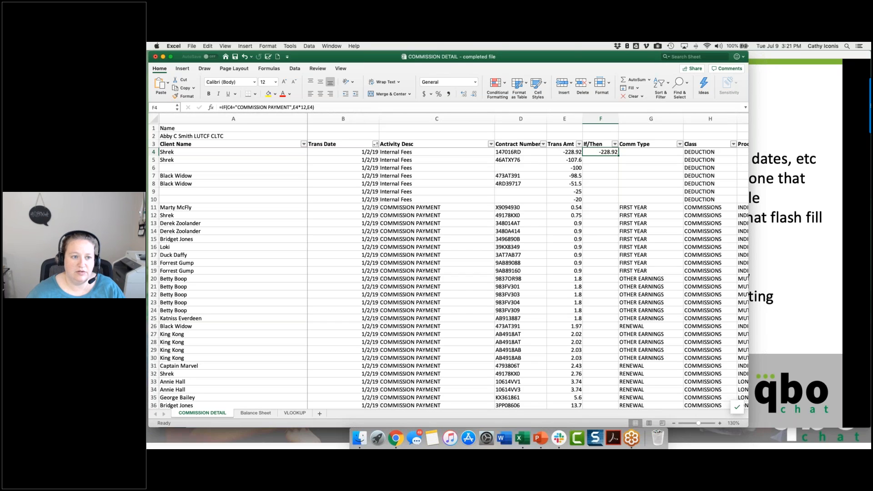
double_click(598, 152)
key("Escape")
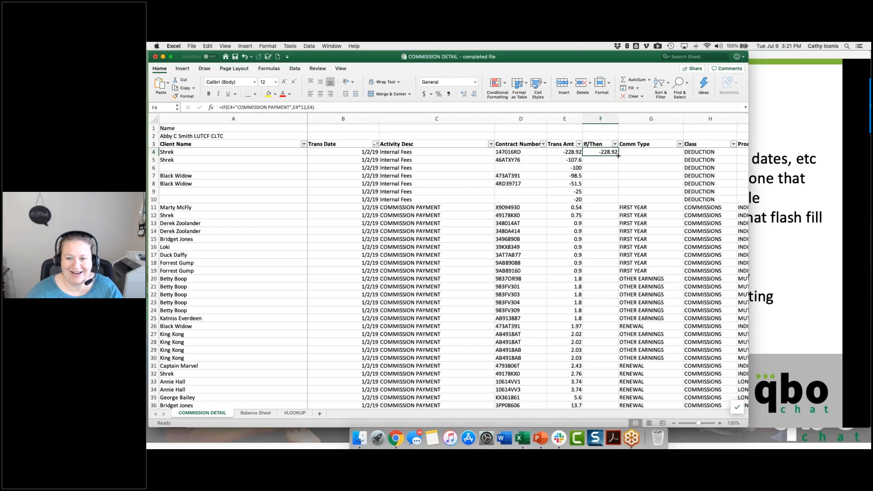
left_click_drag(619, 156, 619, 156)
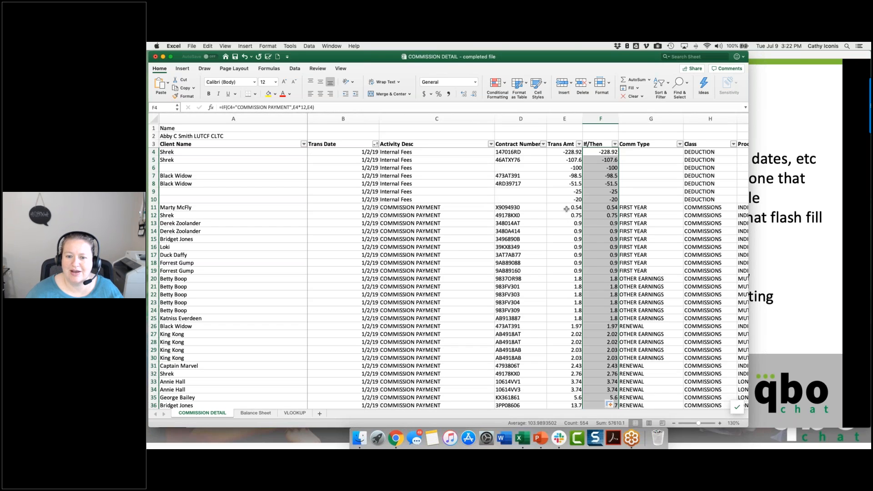
Step: Replace the comparison text in F4's IF formula with the exact activity description copied from C11, including its trailing spaces
left_click(594, 209)
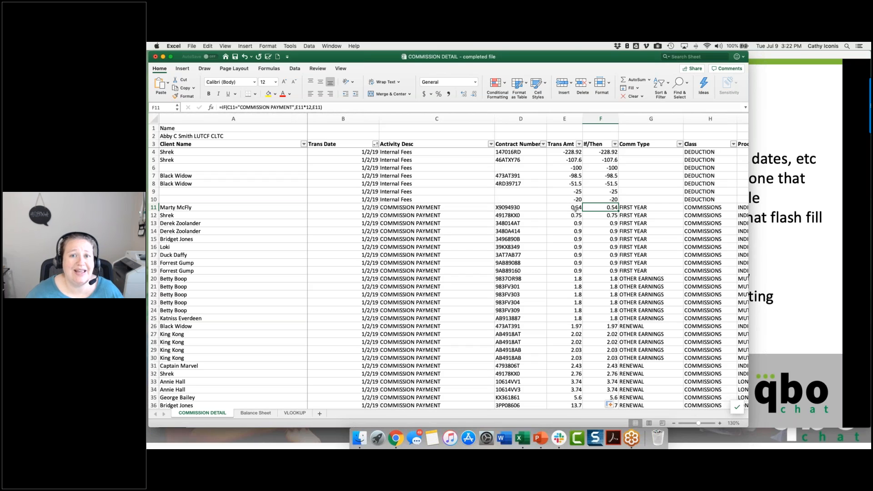
left_click(433, 208)
triple_click(245, 105)
key("super+c")
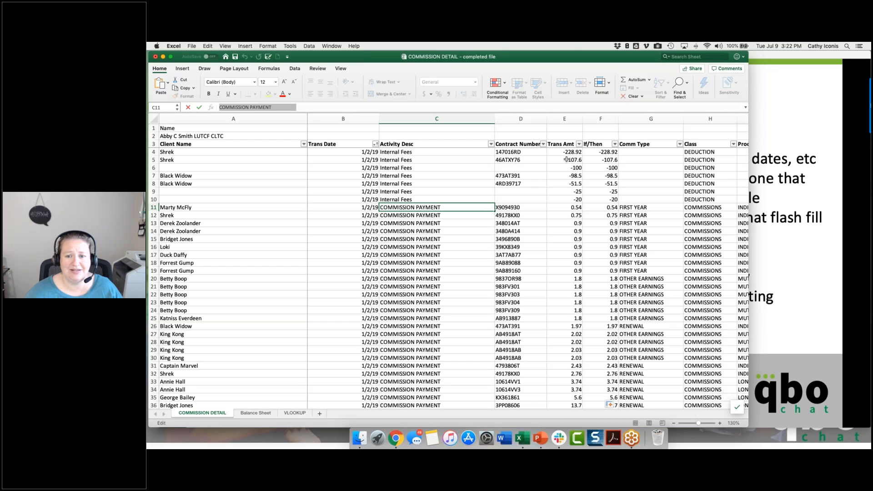
left_click(590, 151)
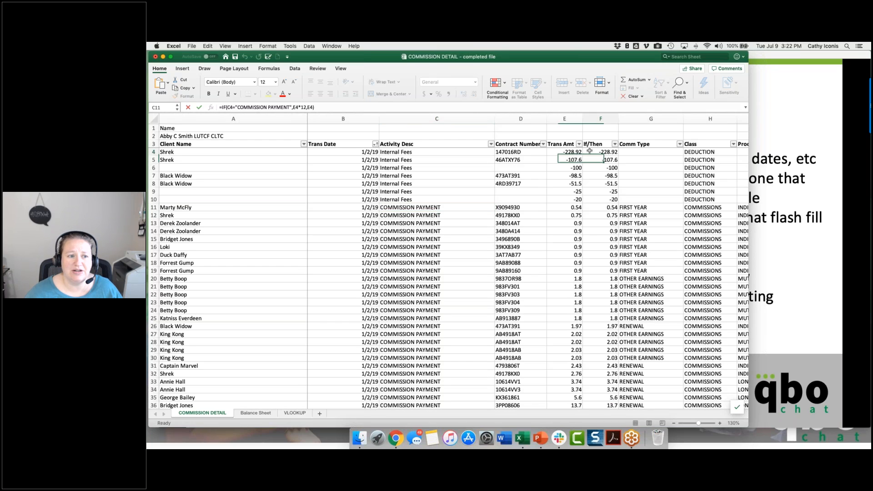
left_click_drag(237, 107, 288, 106)
key("super+v")
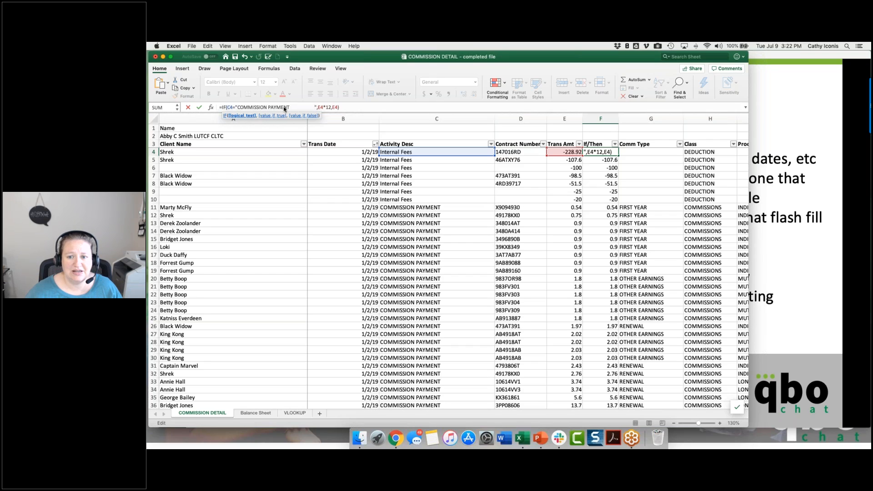
key("Return")
Step: Fill the corrected IF formula from F4 down the If/Then column, and check the formula in F13
left_click(607, 151)
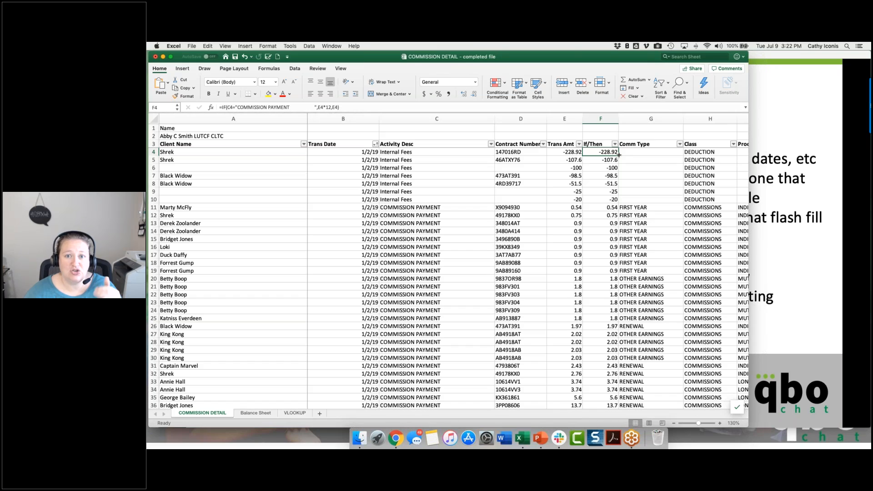
double_click(619, 154)
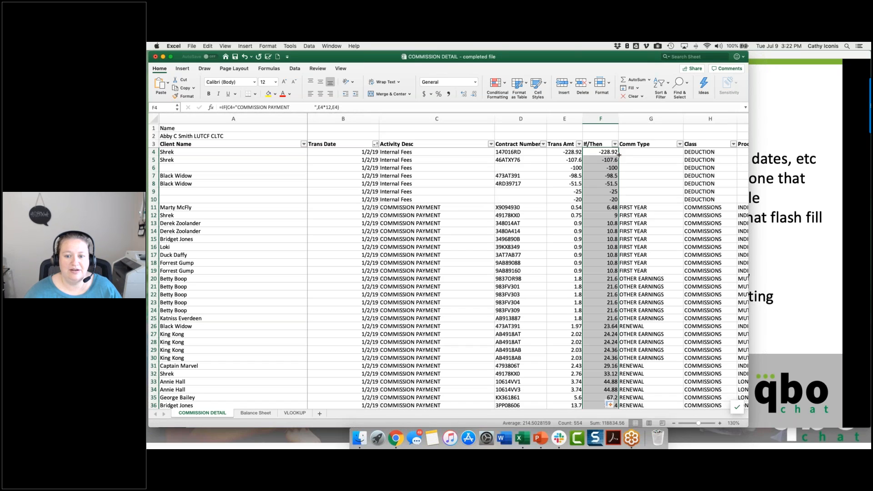
left_click(602, 224)
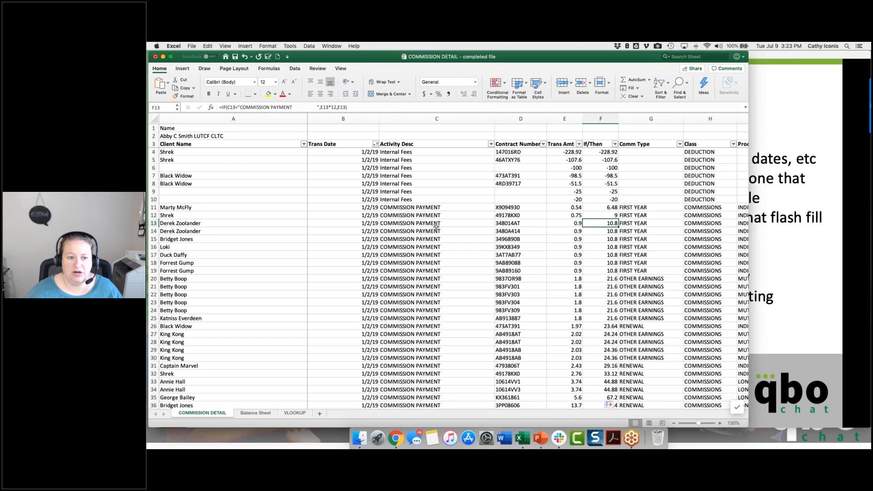
Step: Insert a blank column before the Activity Desc column and enter Count as its header in C3
right_click(405, 118)
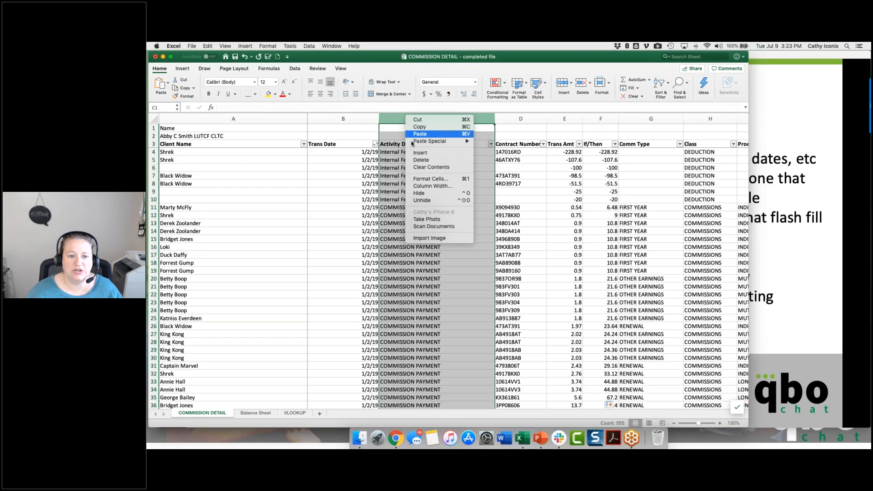
left_click(412, 152)
left_click(405, 144)
type("Count")
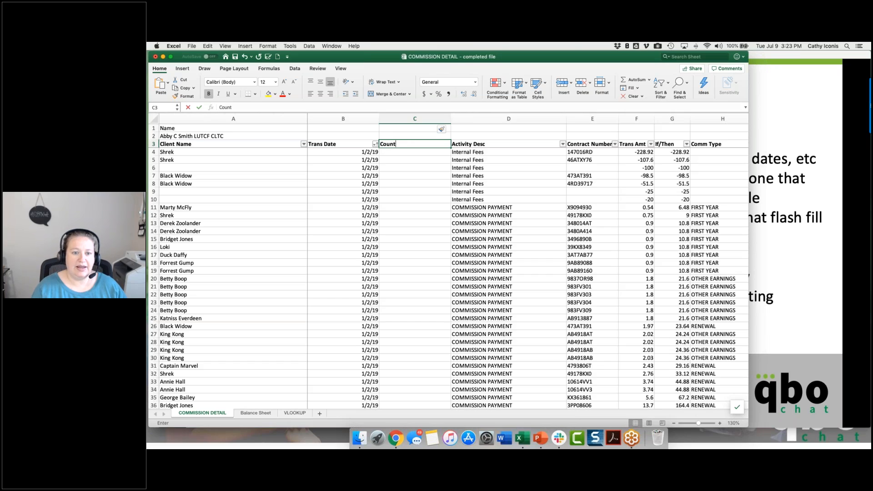
key("Return")
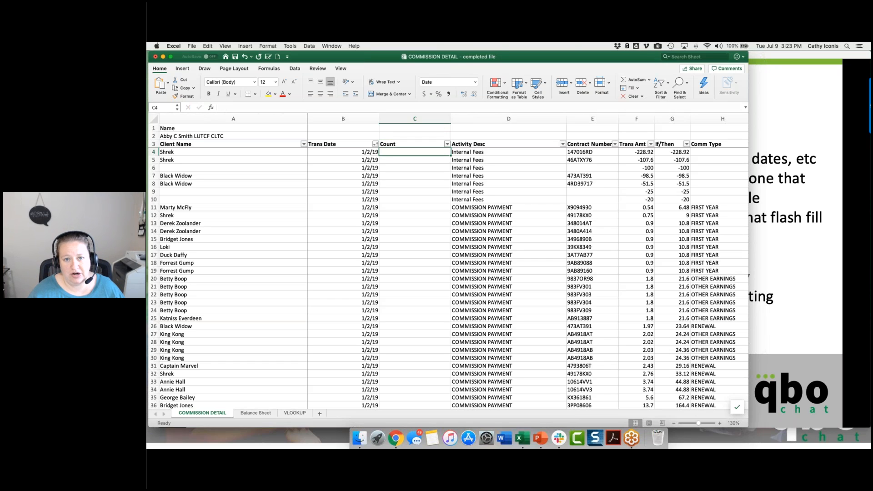
Step: Enter 1, 2 and 3 in cells C4 to C6 of the Count column
type("1")
key("Return")
type("2")
key("Return")
type("3")
key("Return")
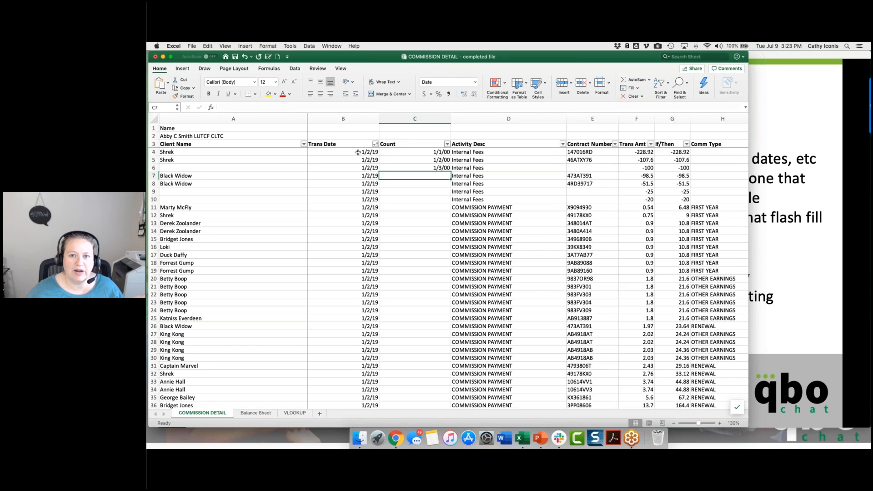
Step: Copy the Activity Desc column's formatting onto the Count column with Format Painter, and narrow the Count column
left_click(481, 117)
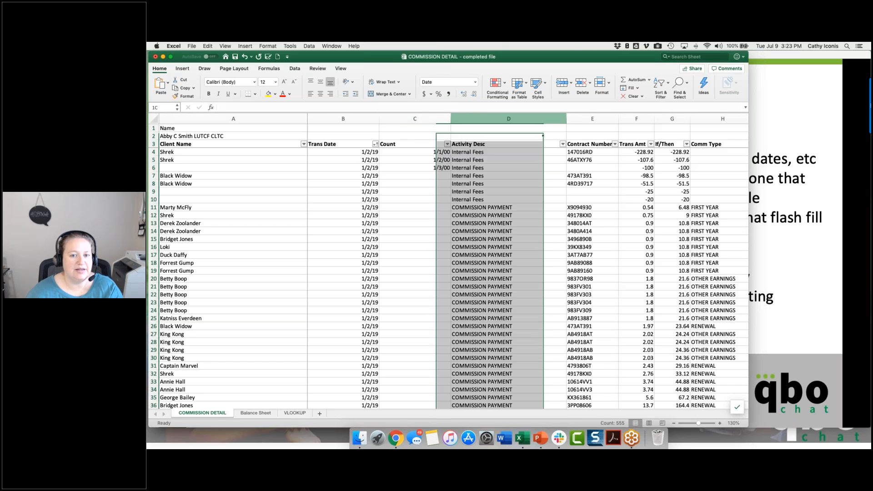
left_click(184, 95)
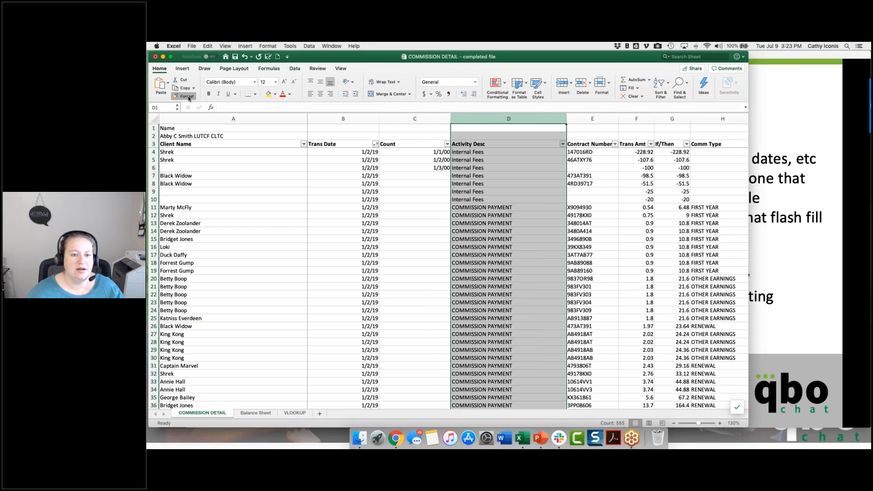
left_click(421, 118)
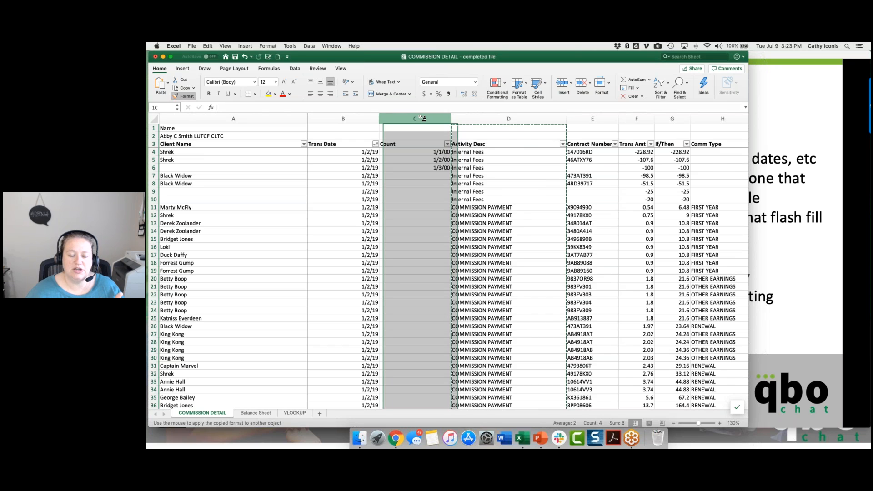
left_click_drag(493, 117, 412, 118)
Step: Fill C4:C6 down the Count column and set the autofill option to Copy Cells
left_click_drag(399, 152, 399, 169)
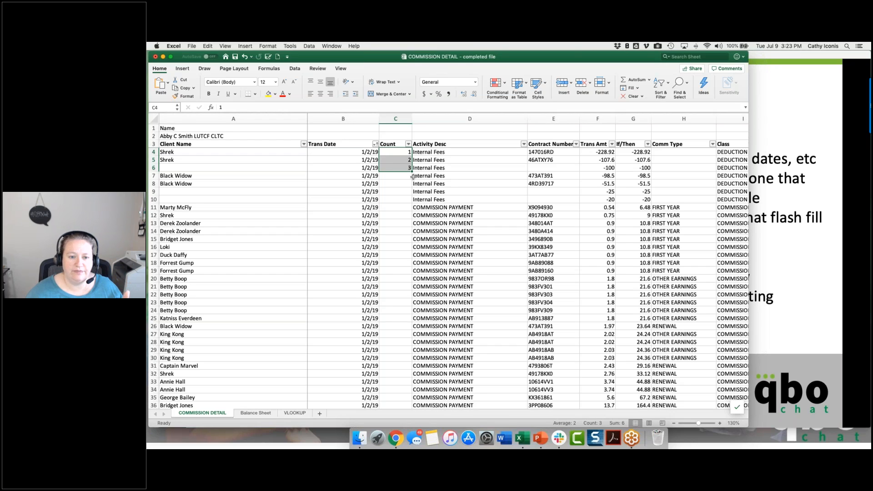
double_click(412, 177)
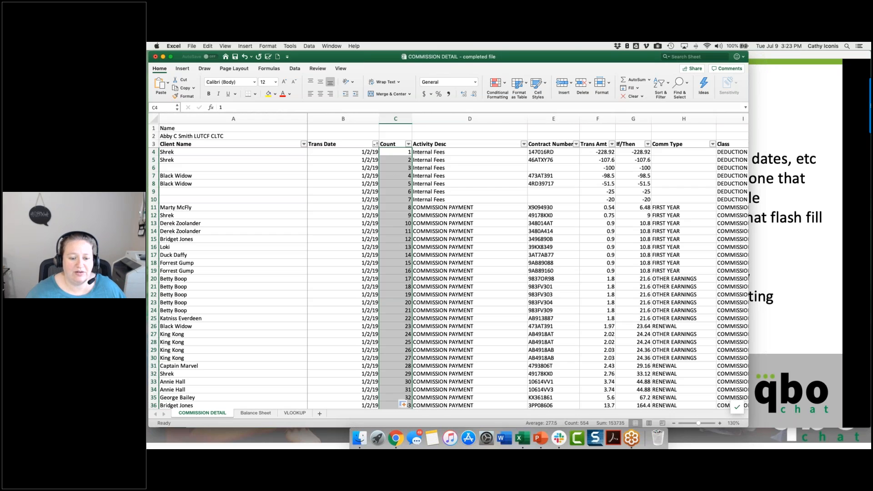
left_click(409, 405)
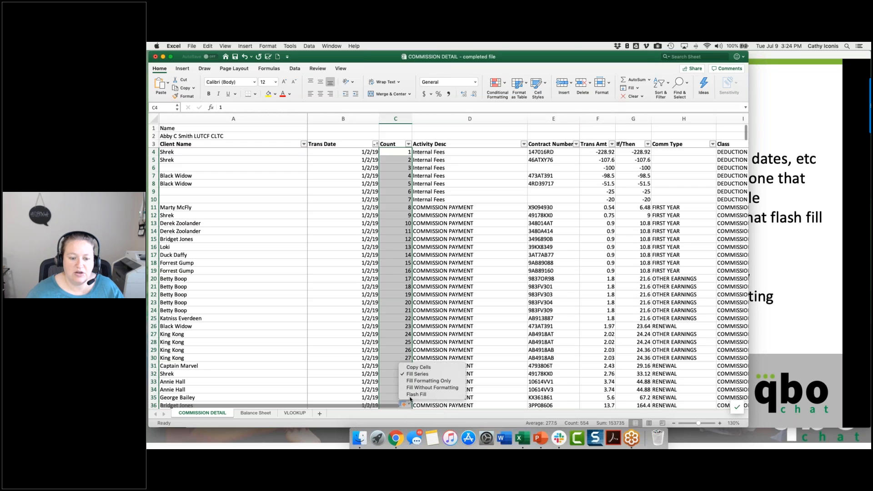
left_click(412, 373)
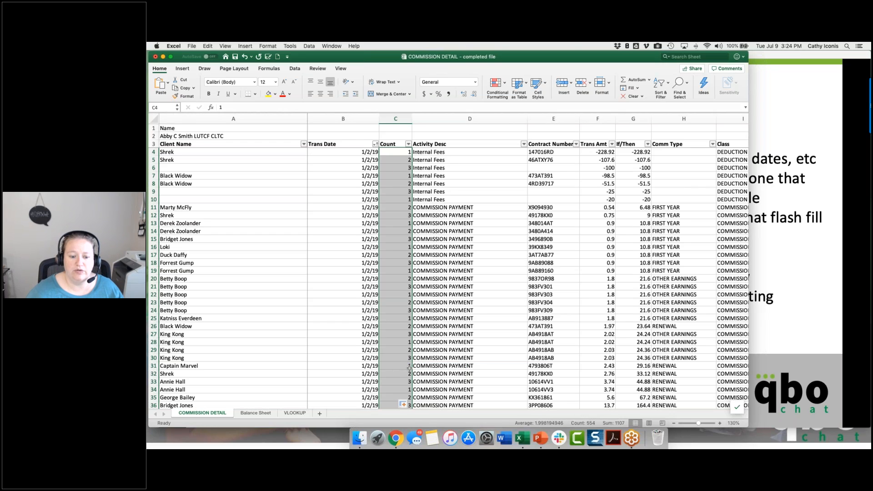
Step: Switch the Count column's autofill option back to Fill Series, and undo the fill
left_click(404, 404)
left_click(413, 375)
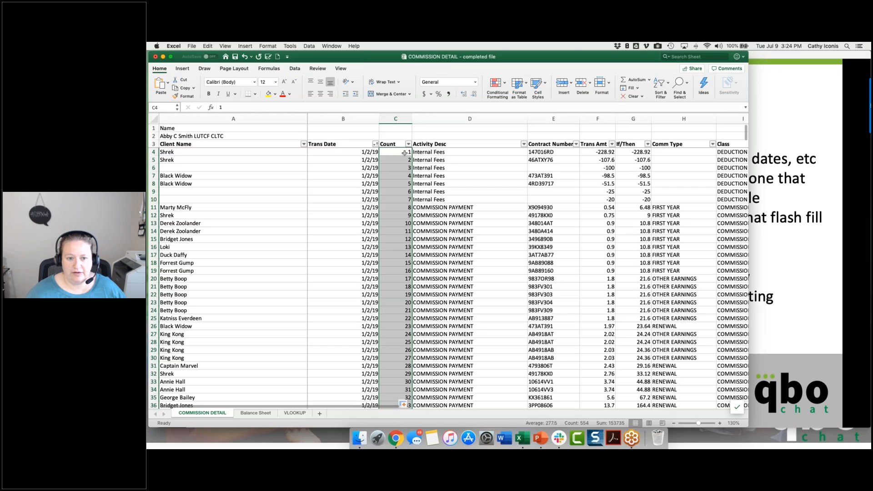
key("super+z")
Step: Replace the numbers in cells C4 to C6 of the Count column with 1 ABC, 2 ABC and 3 ABC
left_click(401, 152)
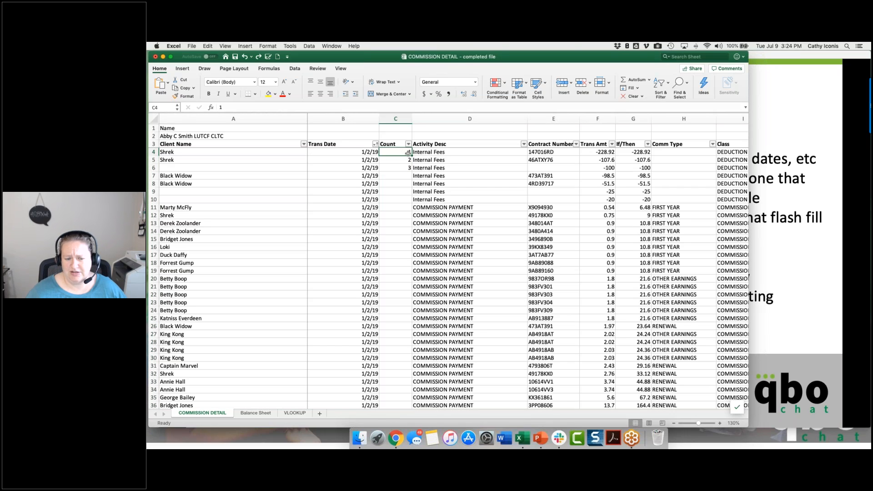
type("1 AB")
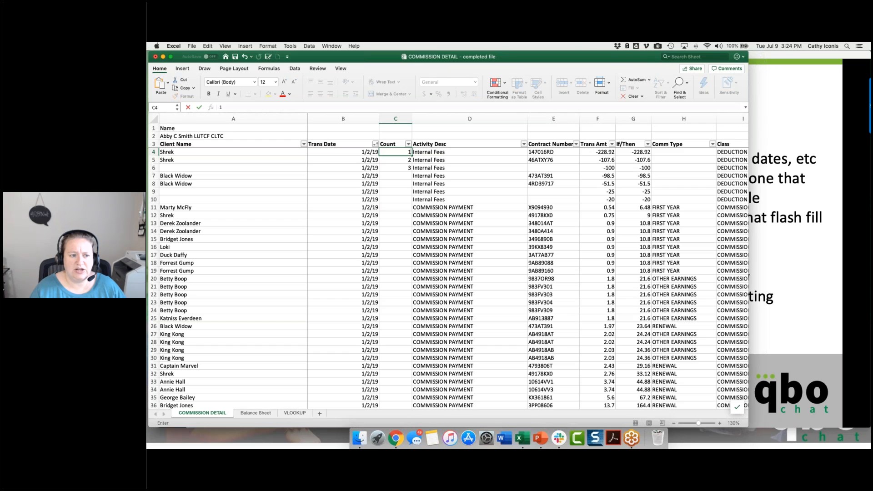
type("C")
key("Return")
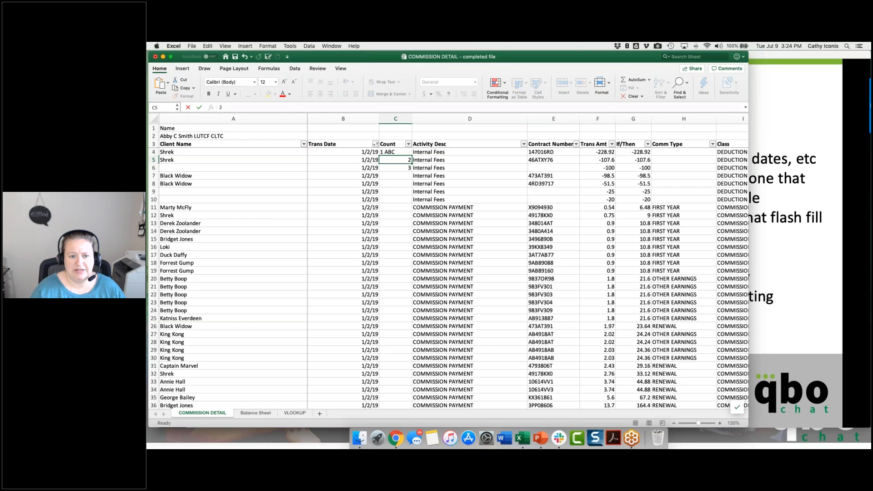
type("2 ABC")
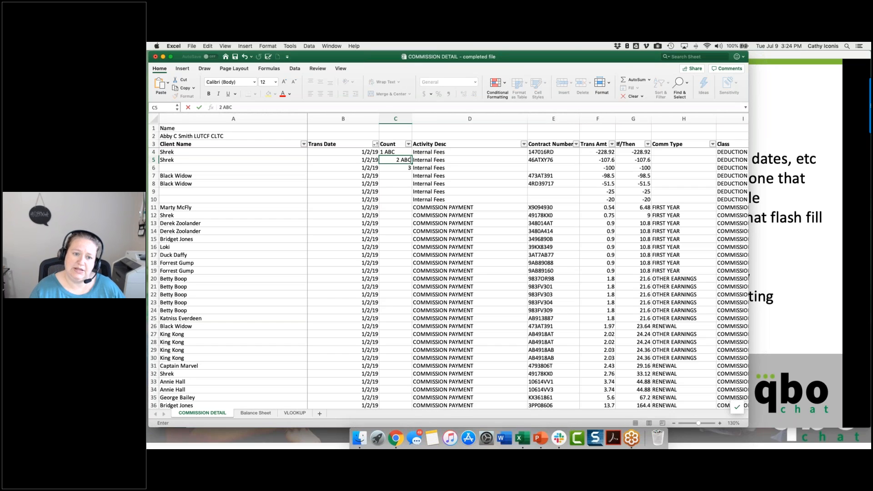
key("Return")
type("3 ABC")
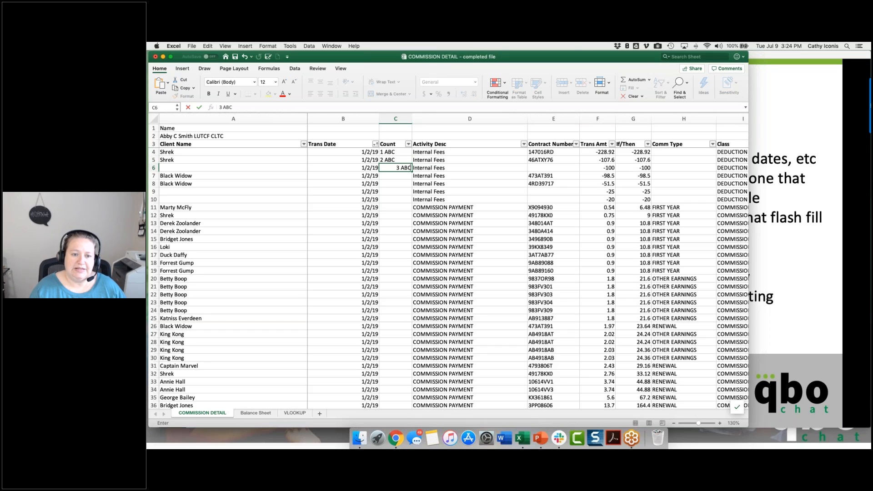
key("Return")
Step: Fill the C4:C6 pattern down the whole Count column and check the series through the last data row
left_click(405, 158)
left_click_drag(404, 152, 405, 170)
left_click(406, 152)
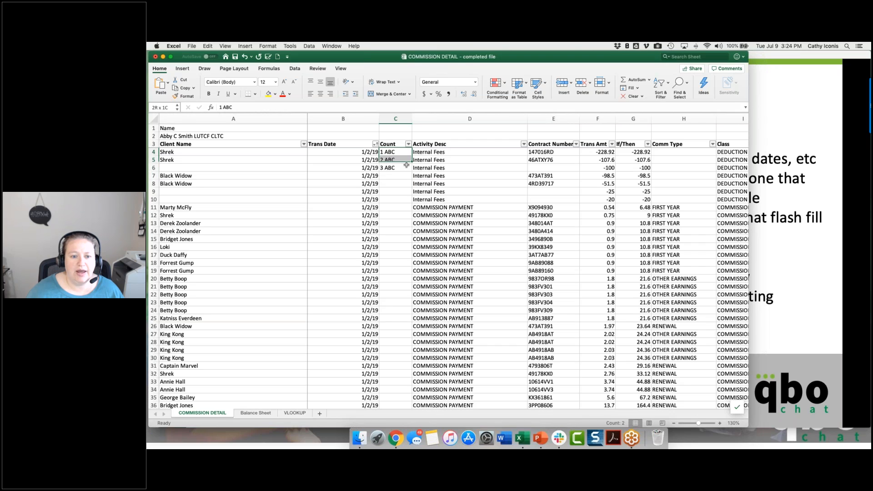
double_click(412, 172)
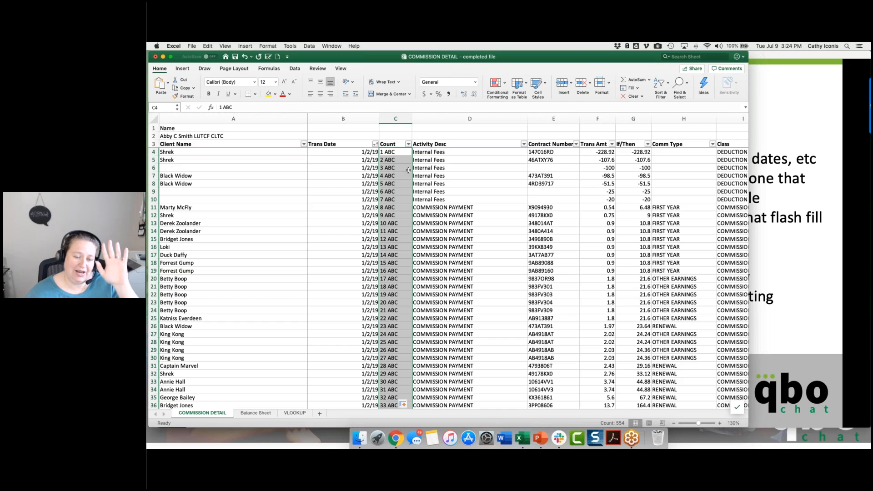
scroll(408, 170, "down", 20)
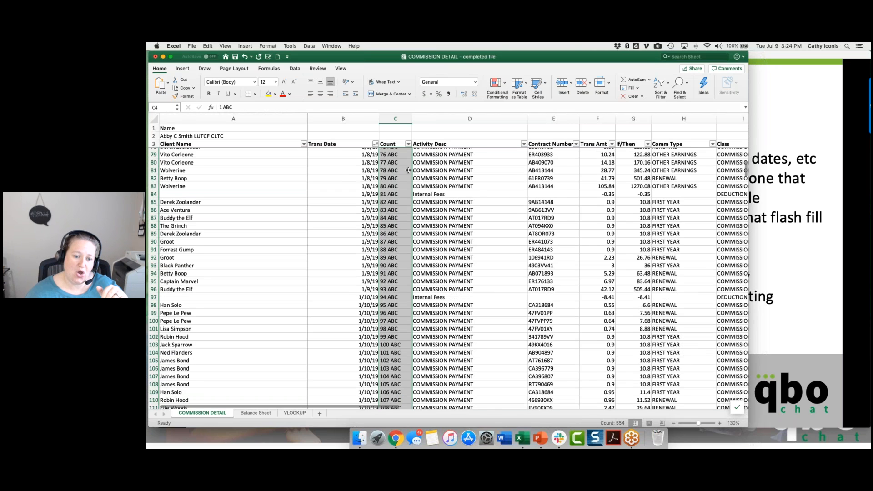
scroll(409, 170, "down", 20)
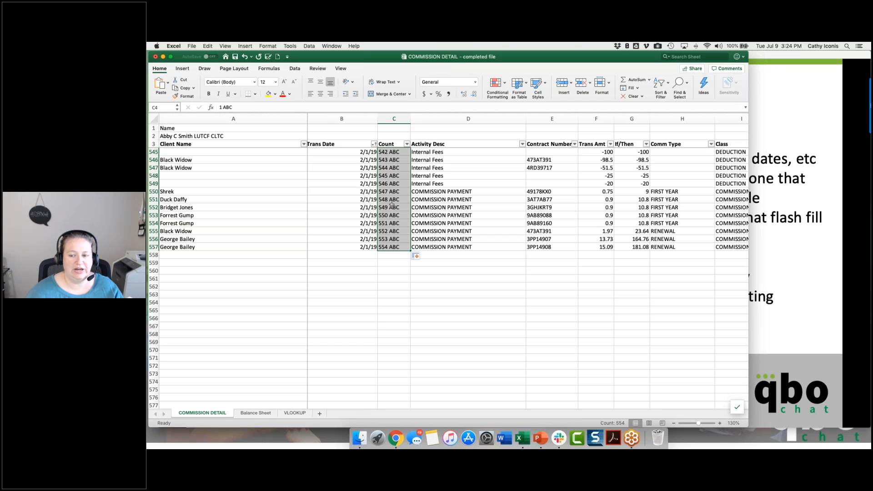
scroll(392, 204, "up", 20)
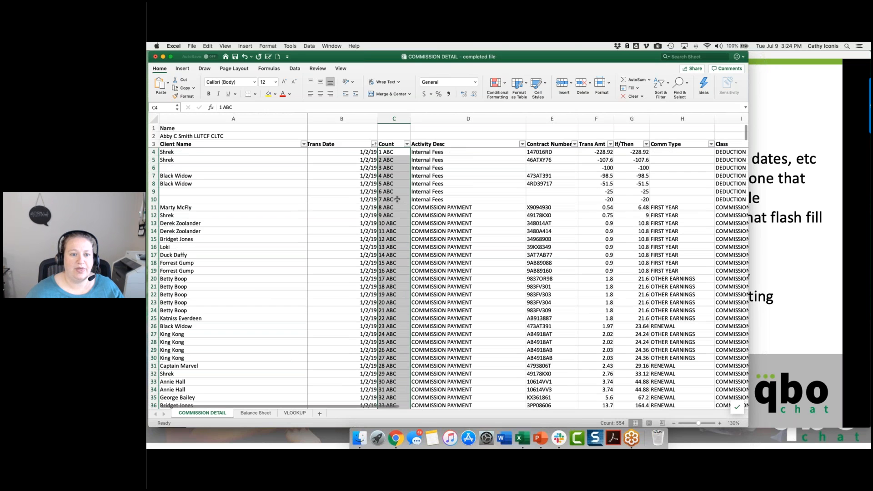
left_click(394, 160)
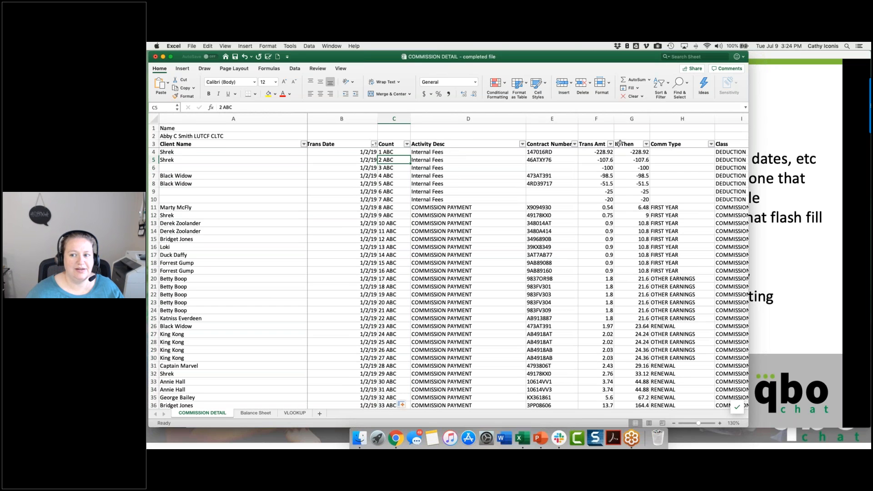
Step: Switch to the PowerPoint slide show, advance to the Paste Special slide, and return to the Excel workbook
left_click(775, 120)
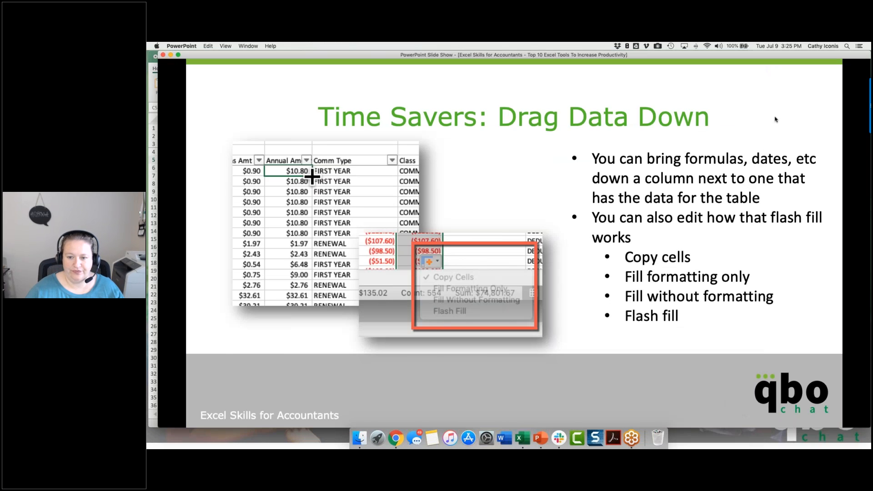
left_click(775, 119)
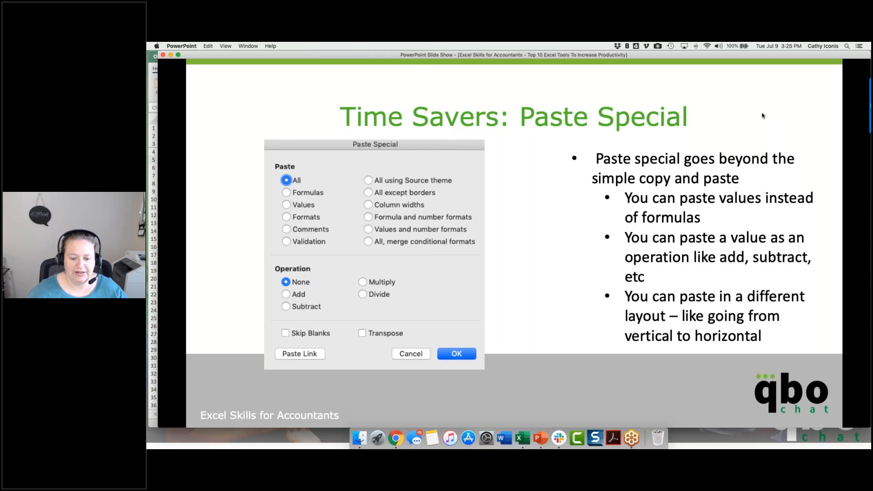
left_click(522, 438)
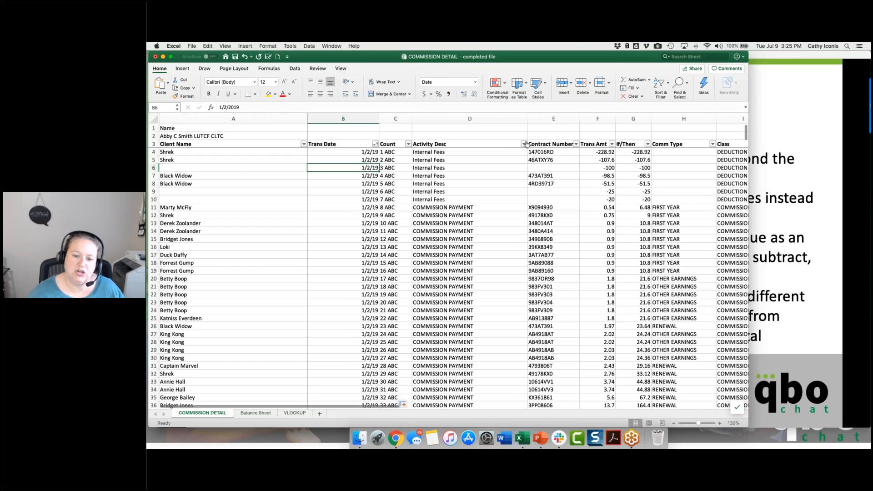
Step: Copy the commission rows in A499:H509 of the COMMISSION DETAIL sheet
left_click(524, 144)
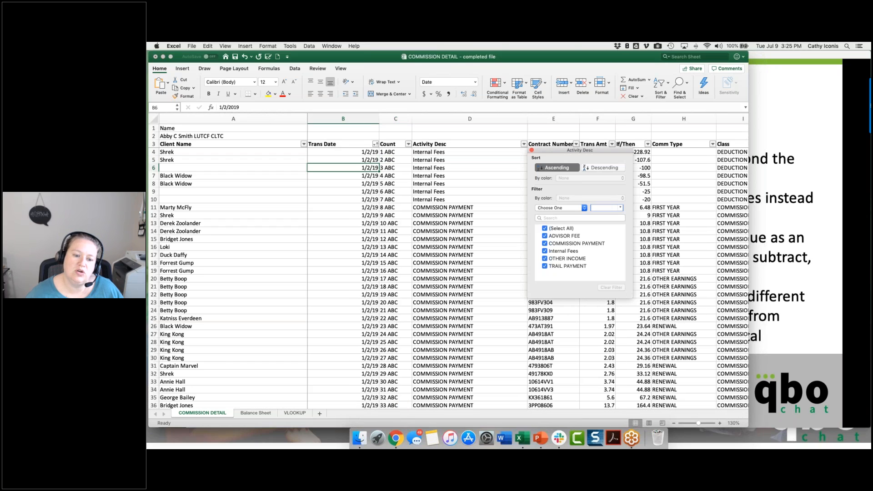
double_click(390, 331)
scroll(390, 331, "down", 20)
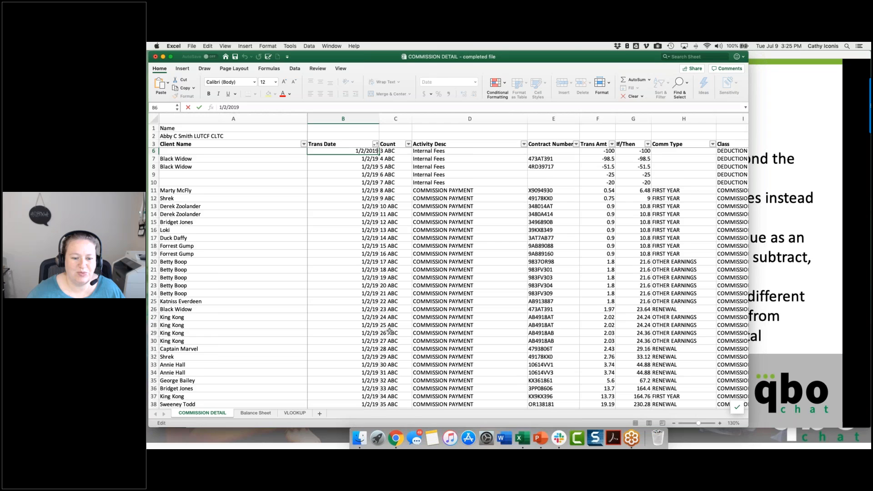
scroll(390, 331, "down", 20)
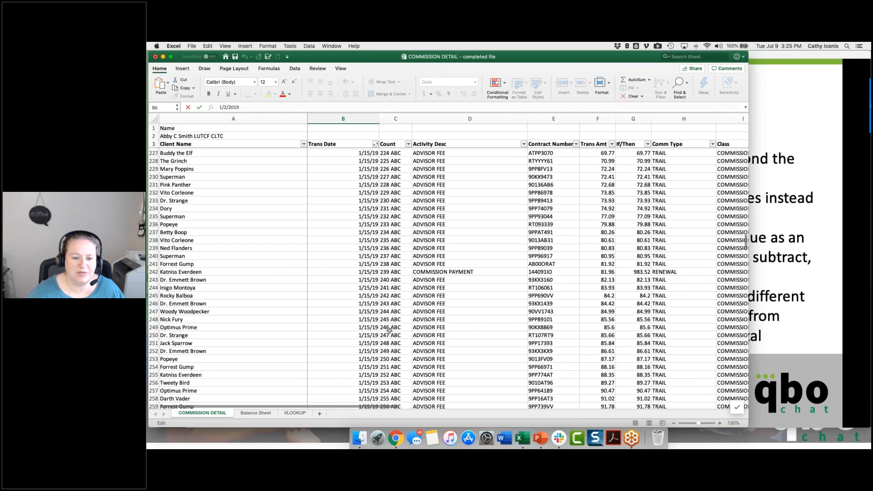
scroll(389, 332, "down", 20)
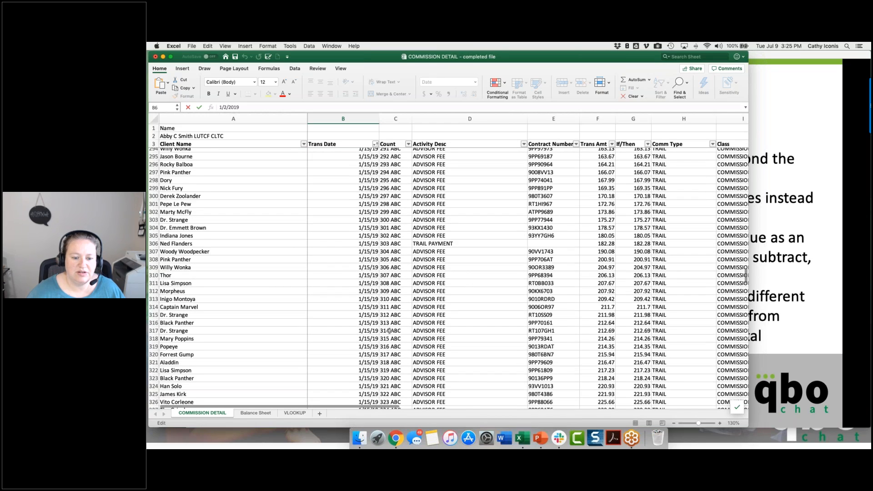
scroll(390, 331, "down", 20)
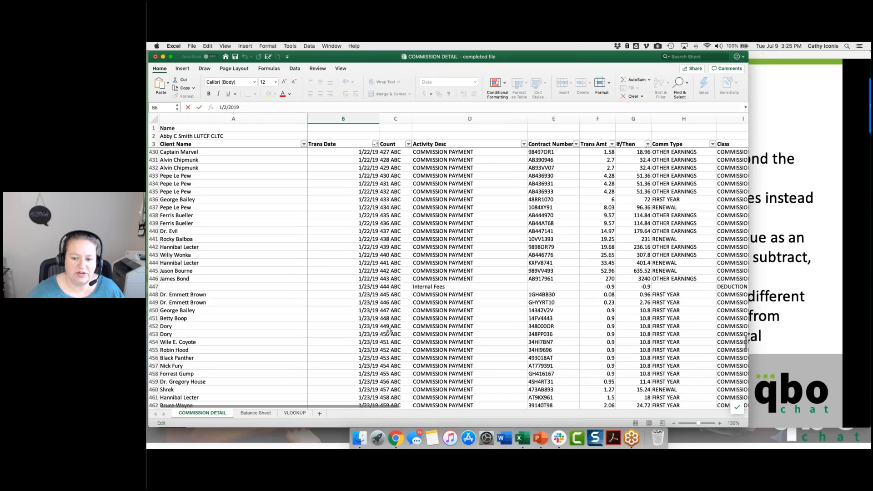
left_click(211, 288)
left_click_drag(211, 285, 695, 365)
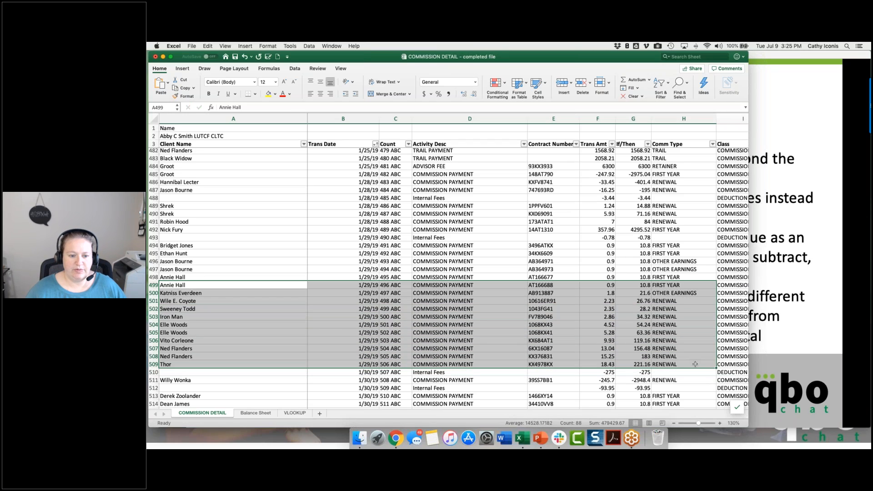
left_click(207, 46)
key("super+c")
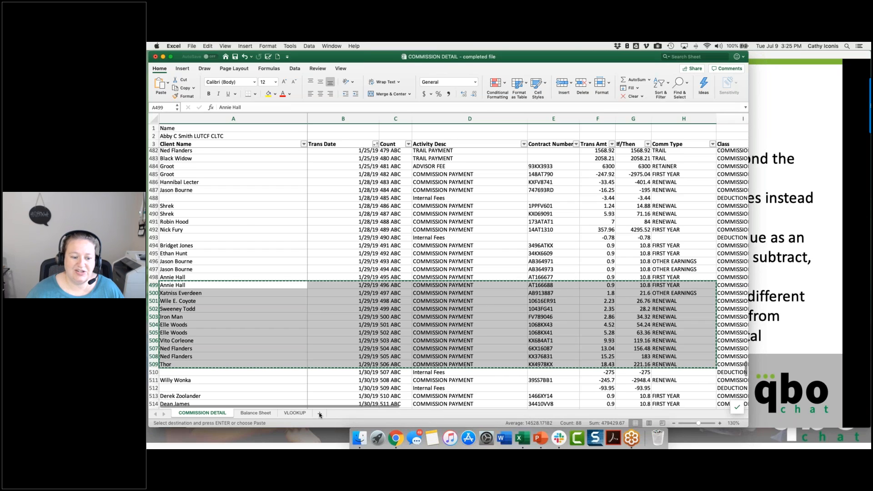
Step: Add a new blank worksheet directly after the COMMISSION DETAIL sheet
left_click(320, 414)
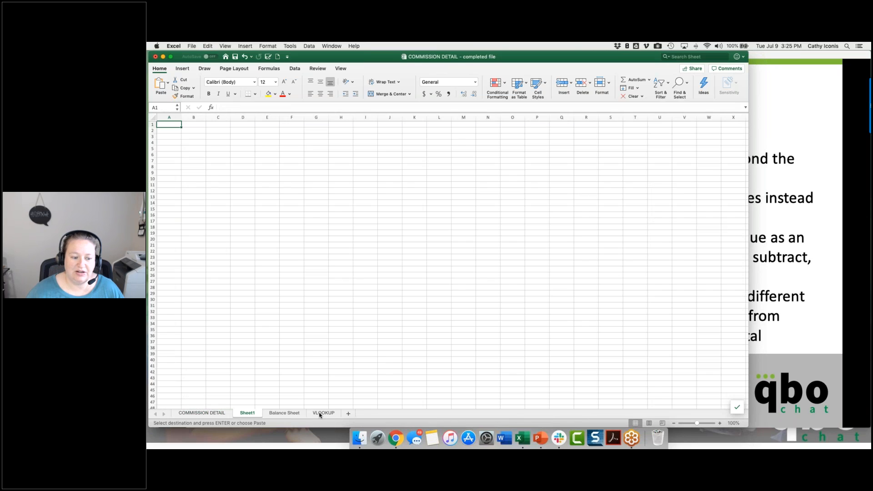
left_click(204, 415)
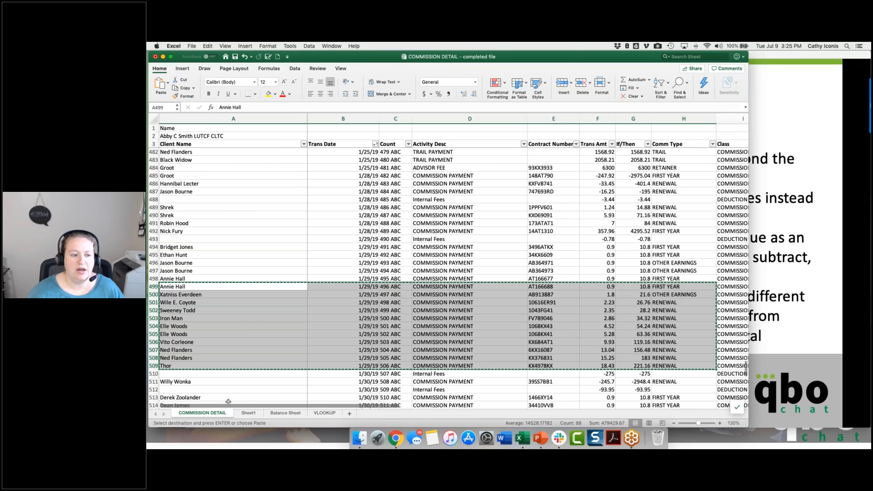
left_click(247, 415)
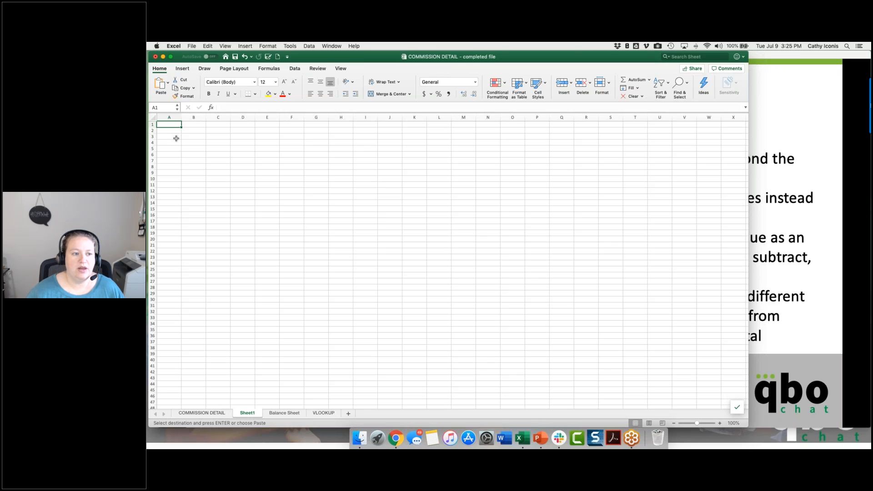
Step: Open the Paste Special dialog for the copied rows at cell B2 of the new sheet
right_click(190, 130)
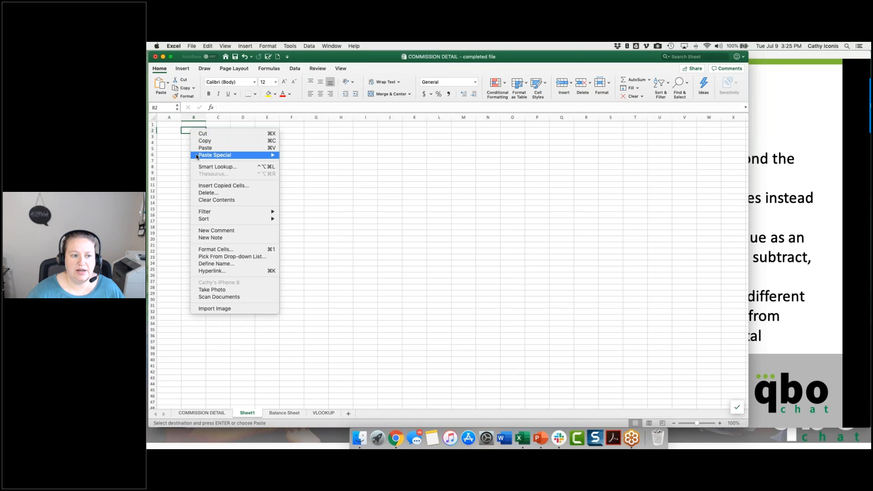
mouse_move(199, 156)
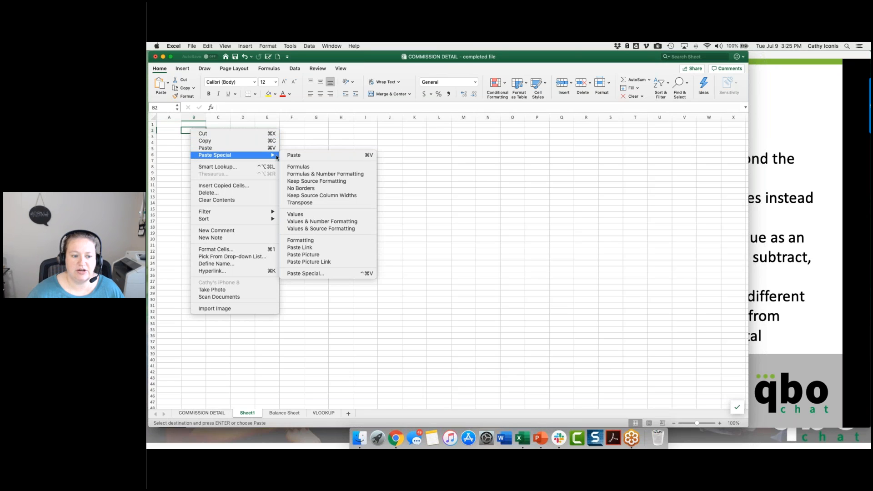
left_click(332, 274)
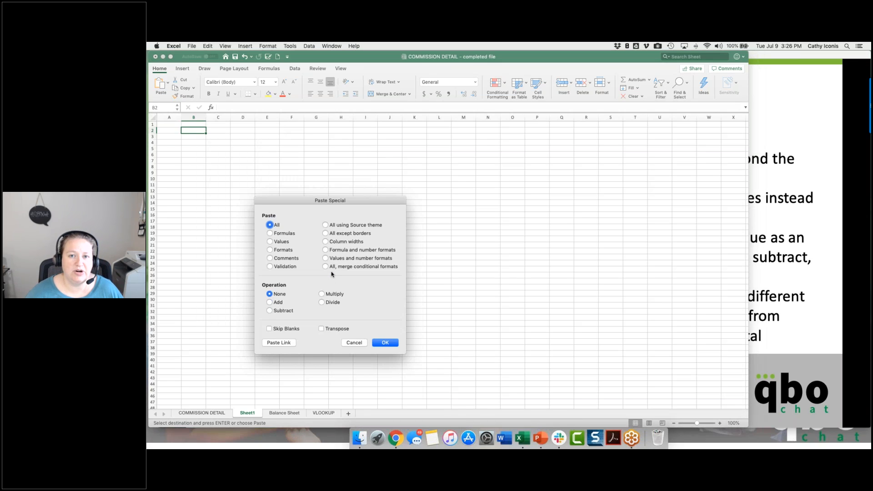
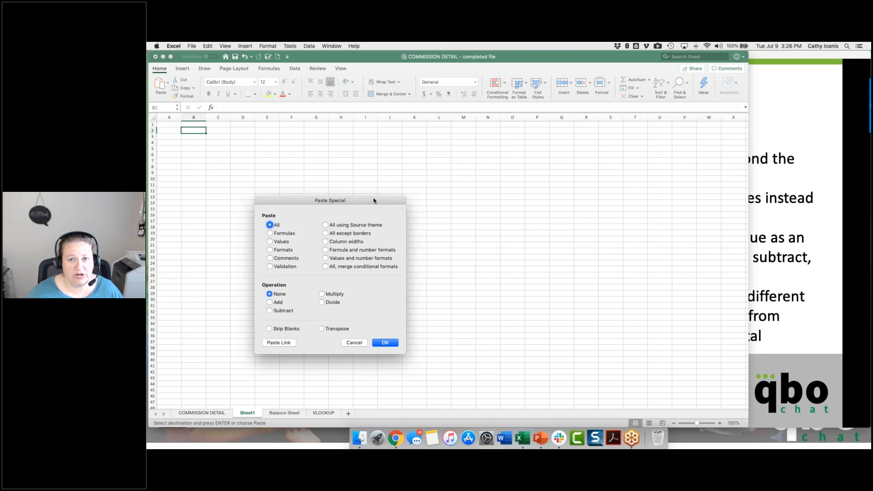
Step: Paste the copied commission rows transposed at B2 and autofit the widths of the pasted columns
left_click(321, 329)
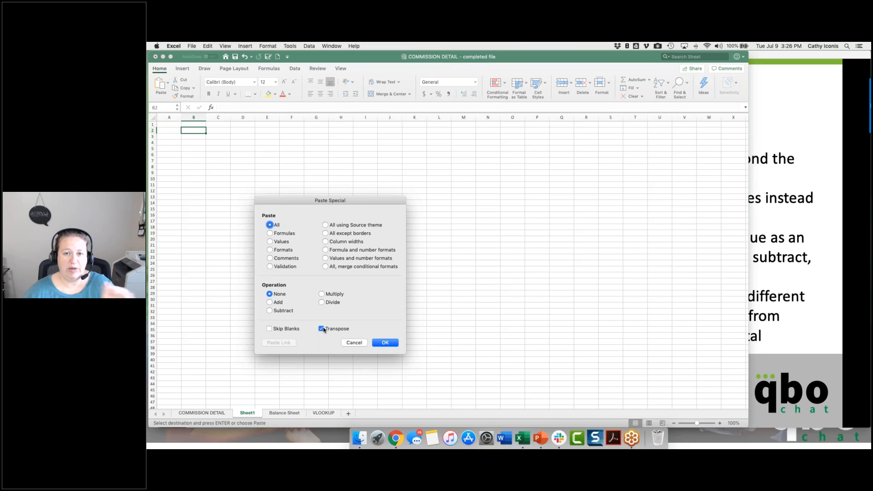
left_click(385, 343)
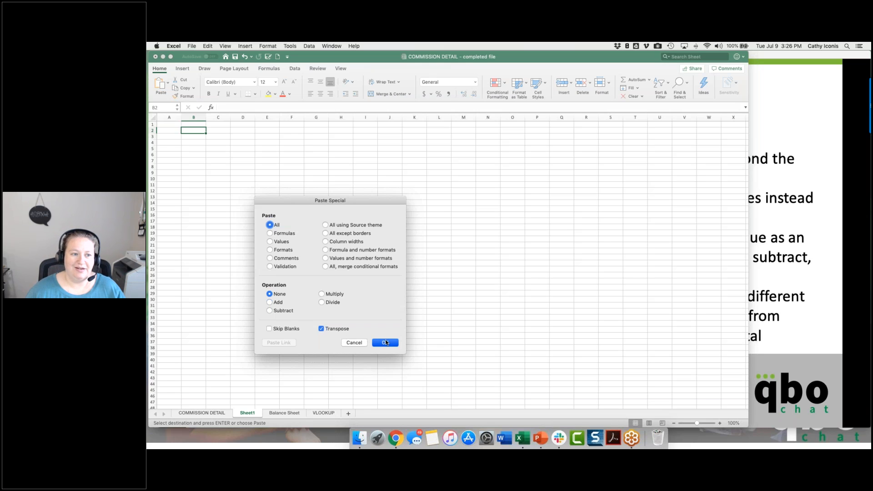
left_click_drag(194, 118, 449, 117)
double_click(451, 118)
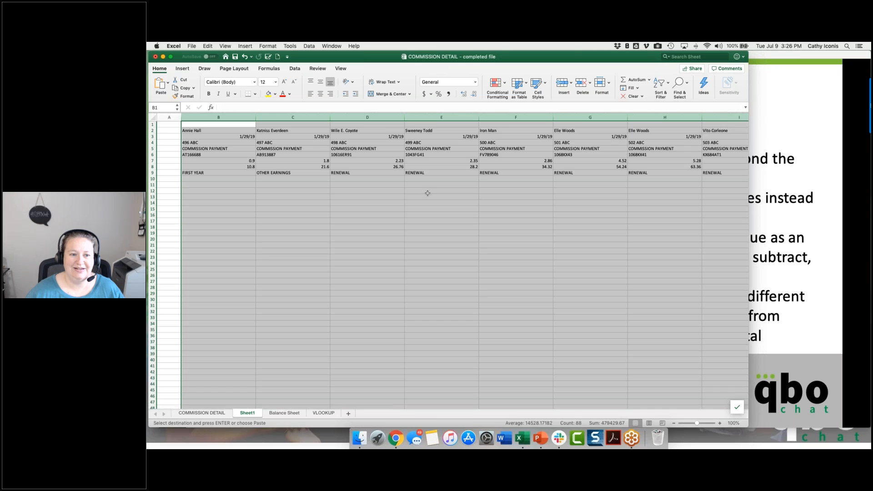
left_click(427, 193)
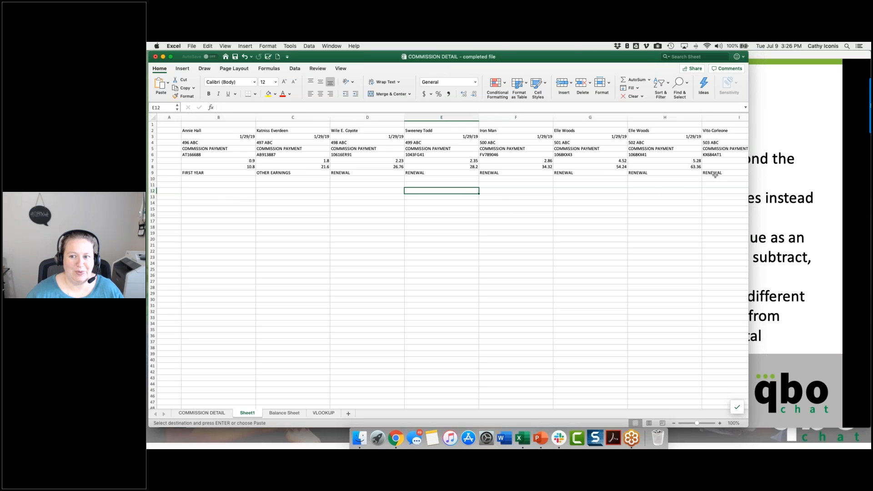
left_click_drag(813, 203, 816, 202)
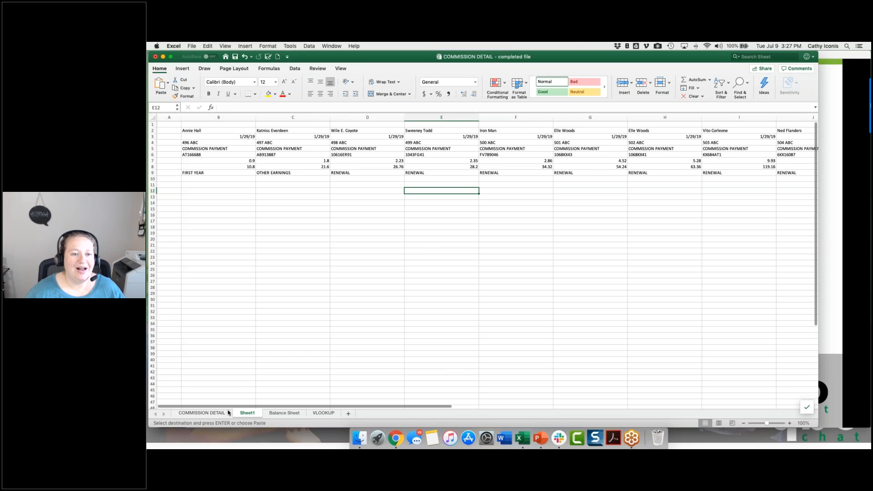
Step: Inspect the transposed cells in column B, including the IF formula in B8, without changing them
left_click(211, 137)
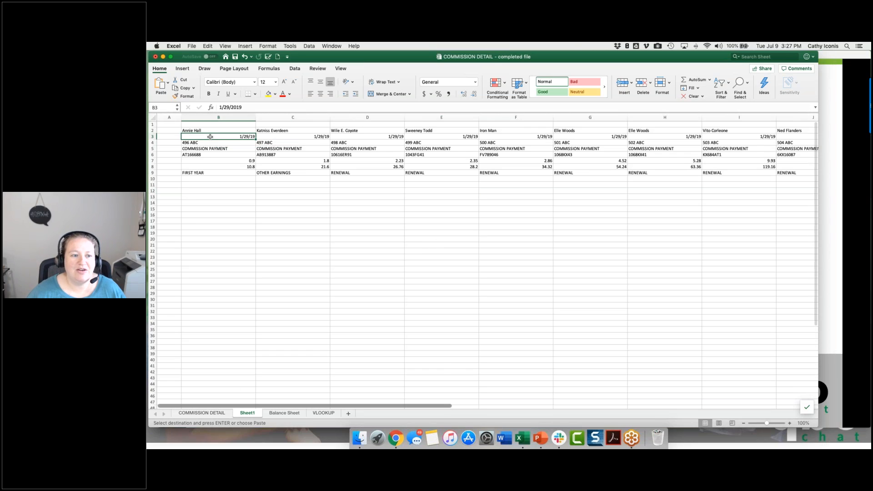
left_click(221, 163)
left_click(221, 166)
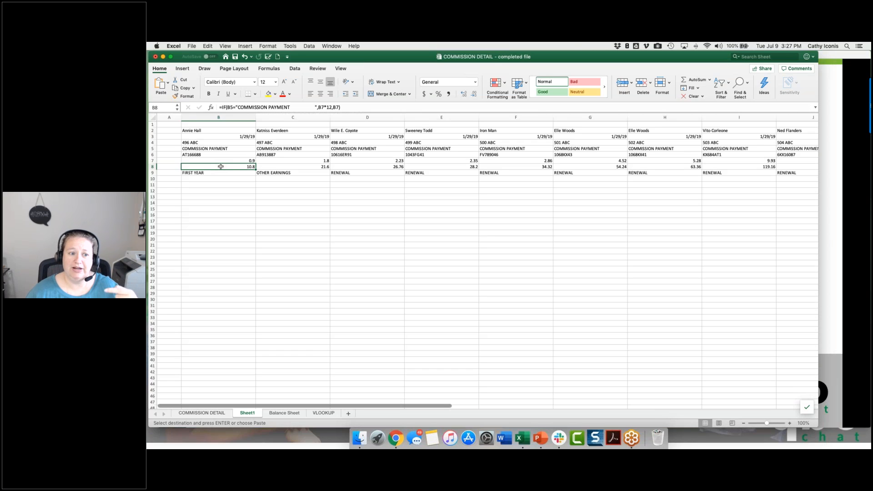
double_click(221, 167)
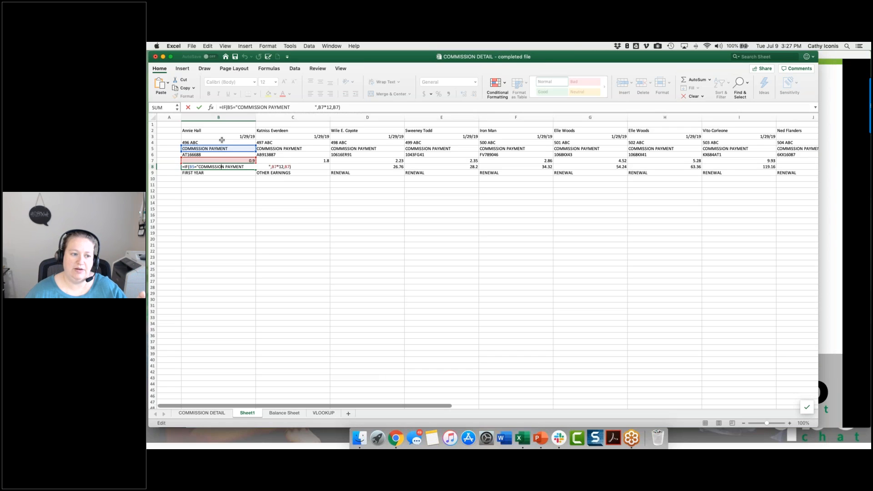
key("Escape")
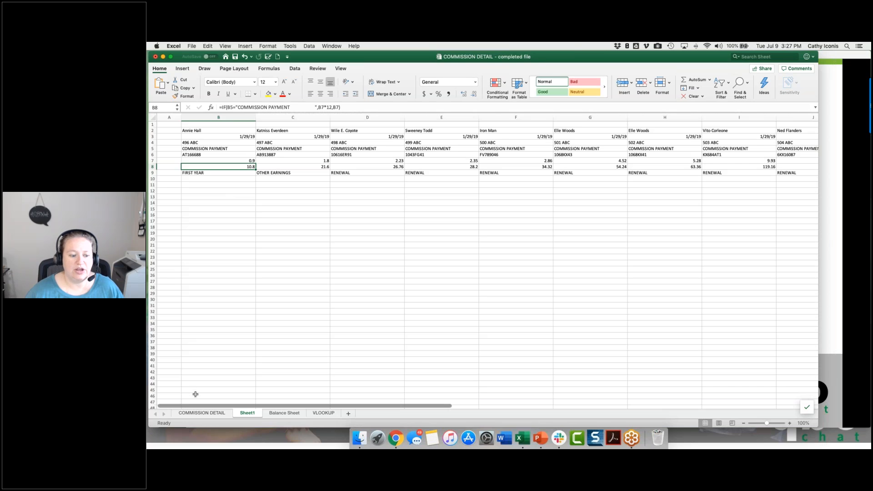
left_click(201, 412)
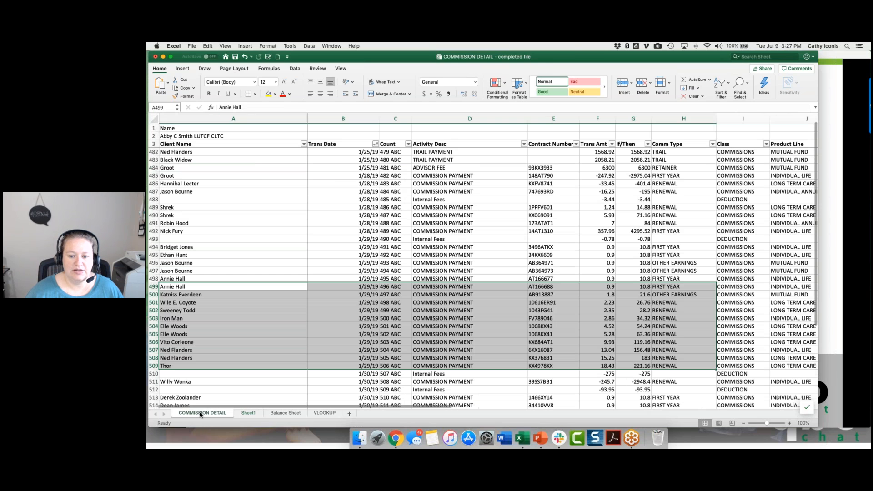
left_click_drag(605, 285, 608, 365)
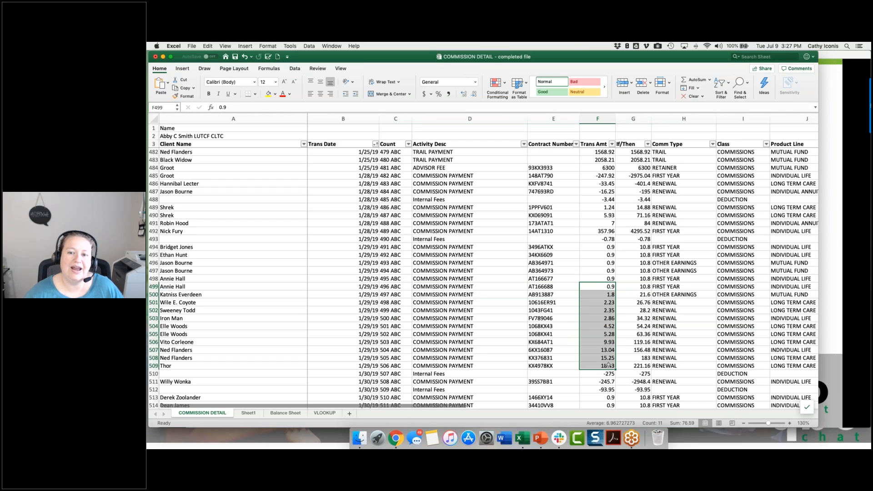
key("super+c")
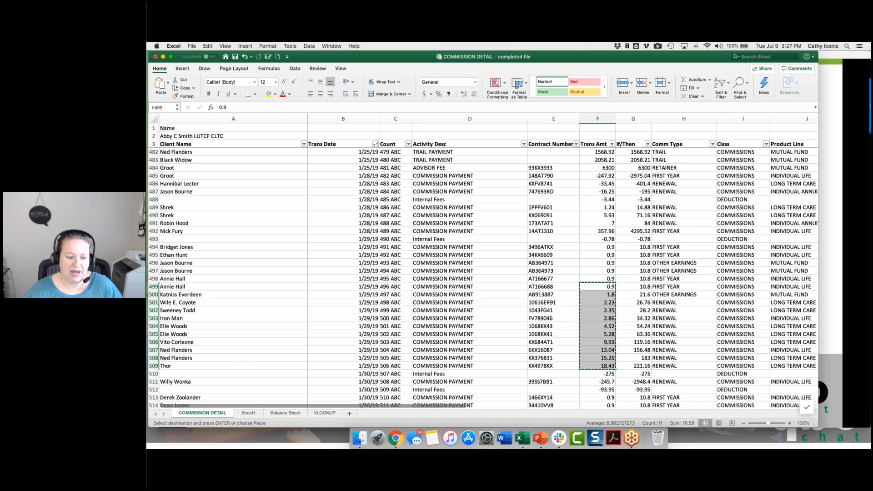
left_click(245, 412)
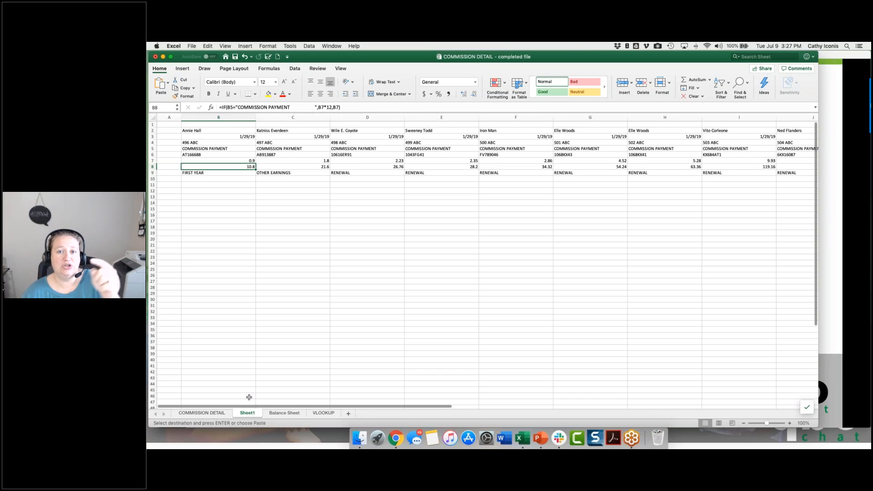
left_click(224, 161)
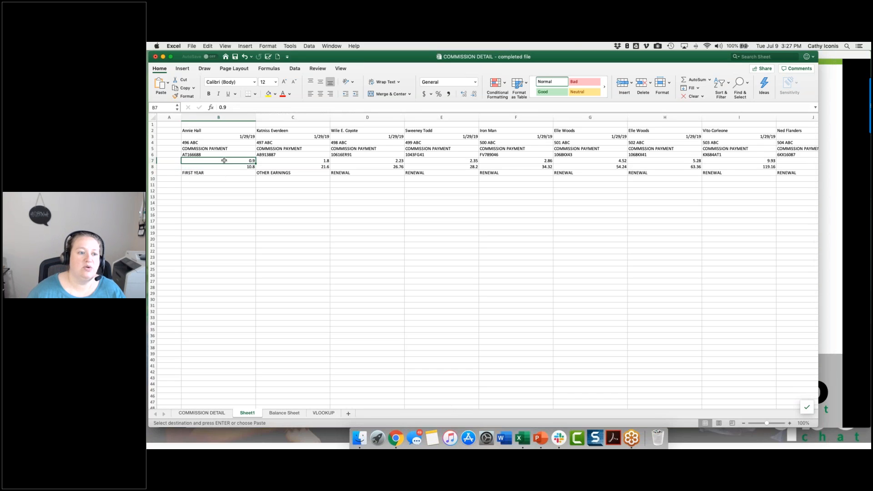
right_click(224, 160)
mouse_move(235, 188)
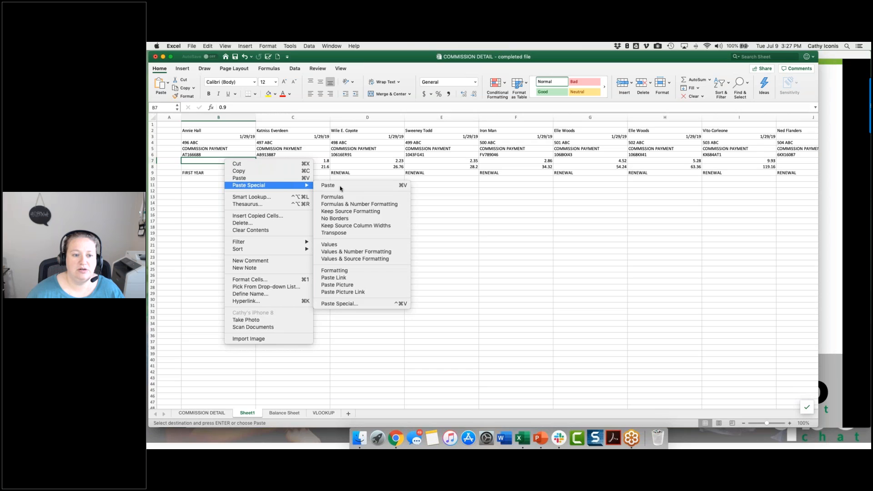
left_click(353, 303)
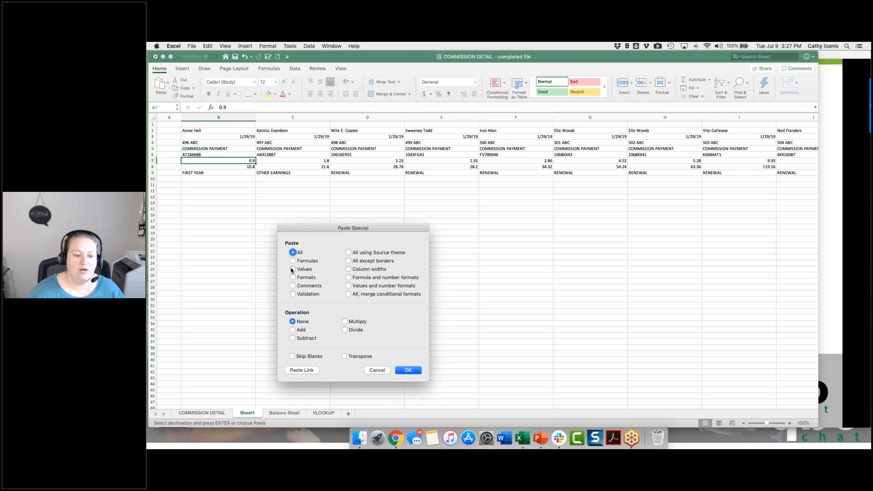
left_click(345, 356)
left_click(344, 356)
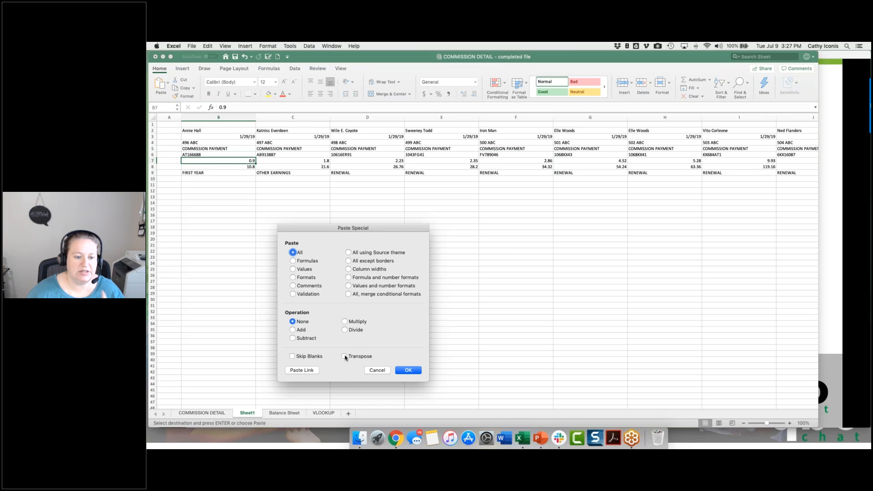
left_click(377, 370)
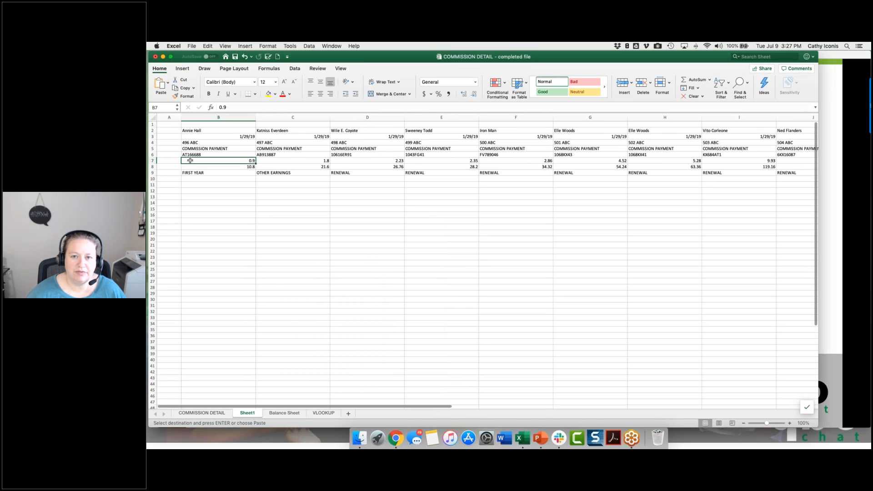
Step: Copy the column headers A3:G3, Client Name through If/Then, on the COMMISSION DETAIL sheet
left_click(215, 414)
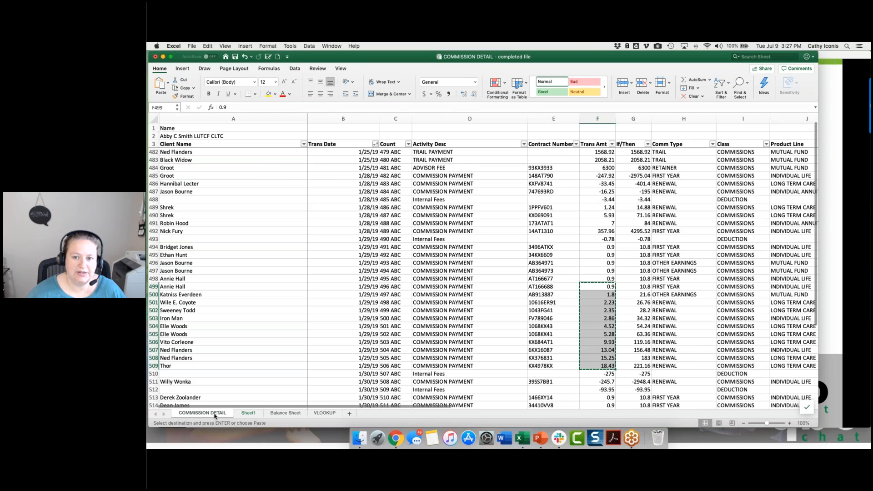
left_click(179, 144)
left_click_drag(178, 143, 628, 145)
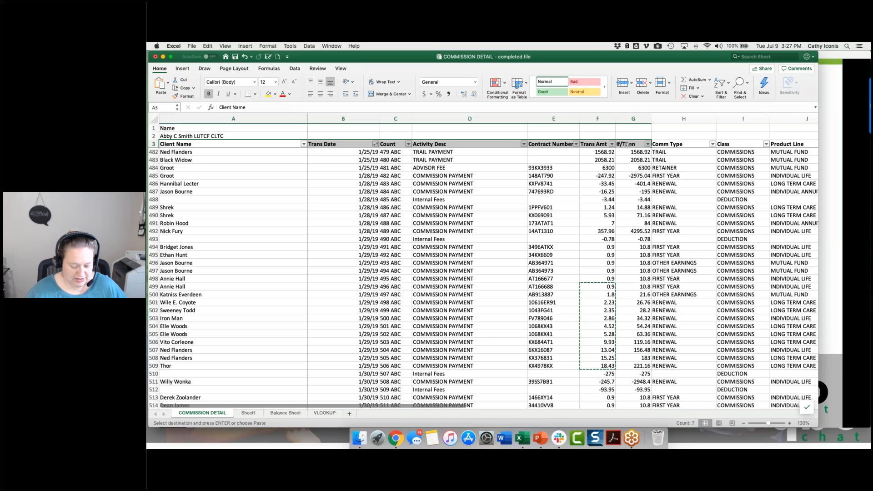
key("super+c")
Step: Paste the copied headers transposed at cell A2 of Sheet1 as row labels for the data
left_click(248, 413)
left_click(169, 131)
right_click(168, 131)
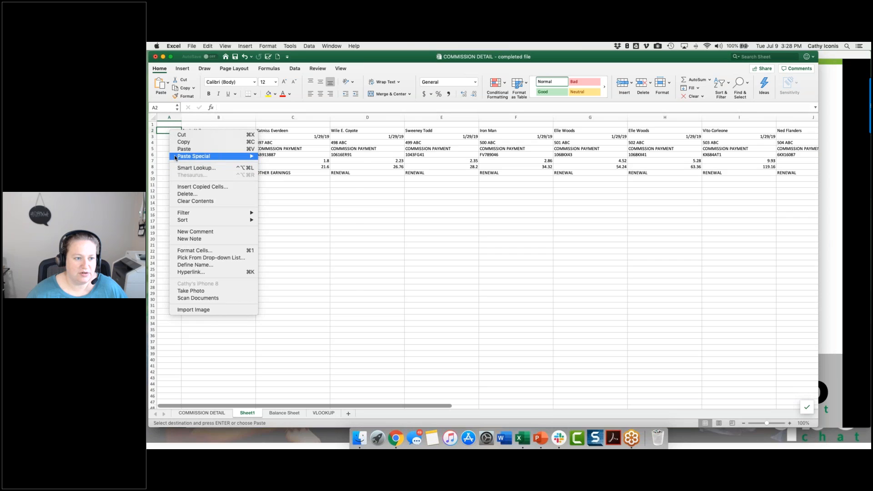
mouse_move(200, 156)
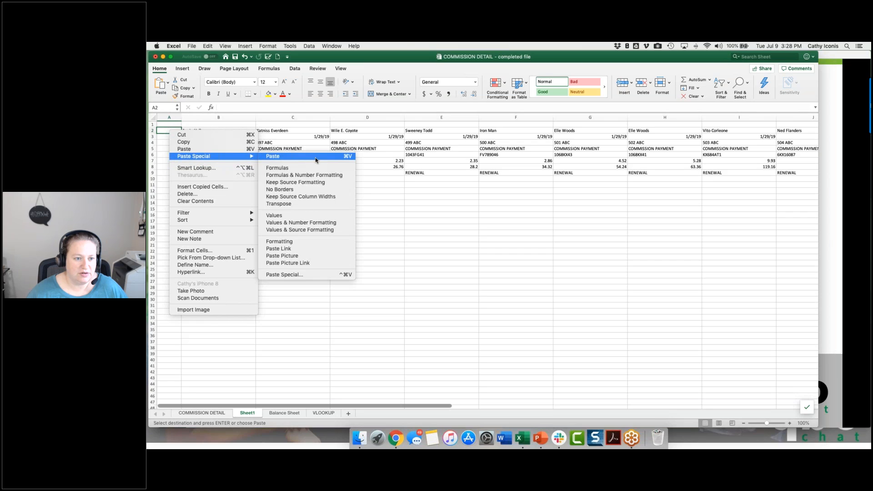
left_click(280, 274)
left_click(270, 328)
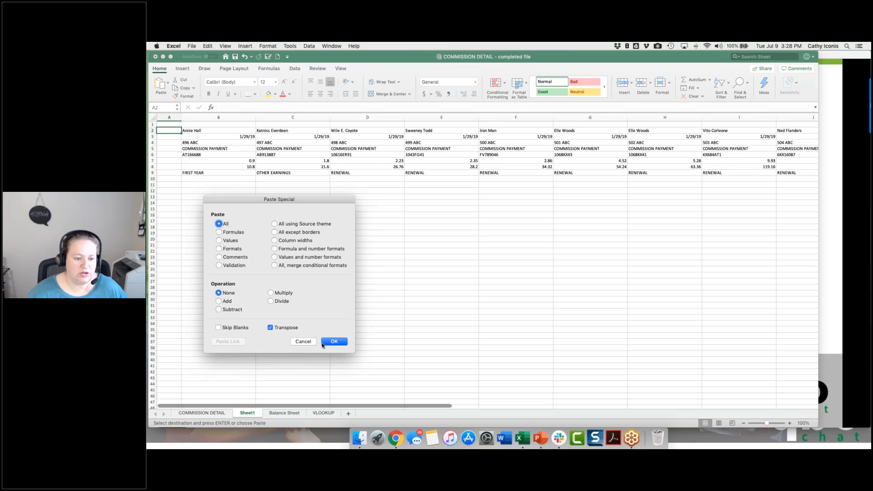
left_click(334, 342)
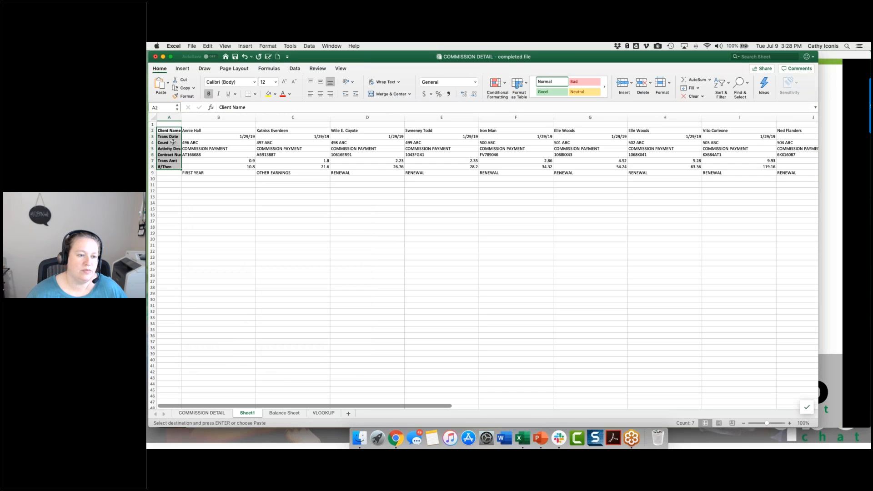
Step: Copy the Comm Type header from H3 of COMMISSION DETAIL into A9 of Sheet1 and autofit column A
left_click(169, 173)
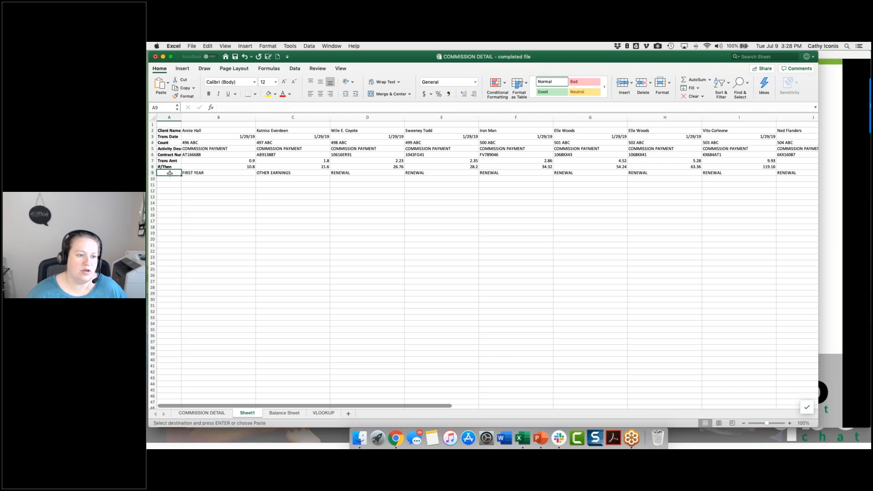
left_click(269, 414)
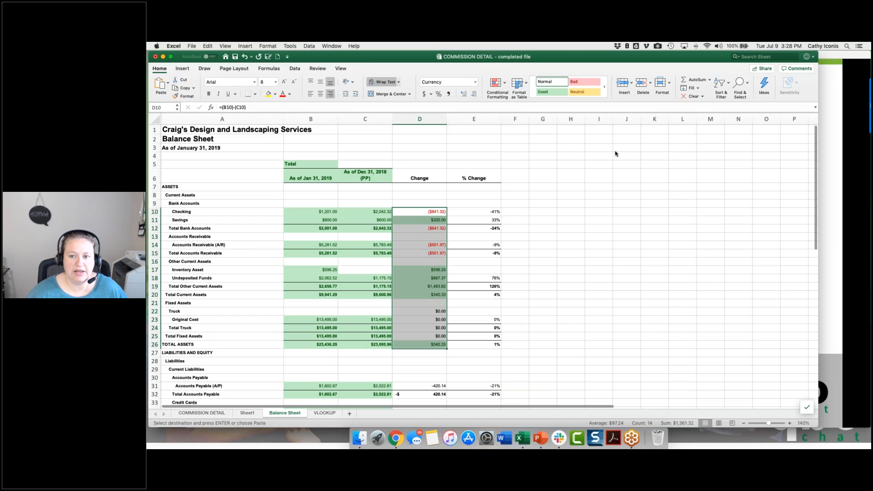
left_click(202, 412)
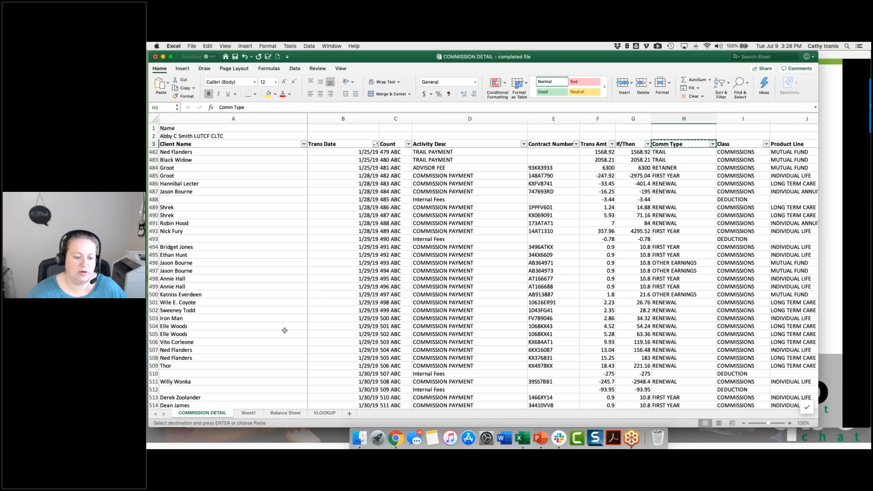
key("ctrl+Page_Down")
type("Comm Type")
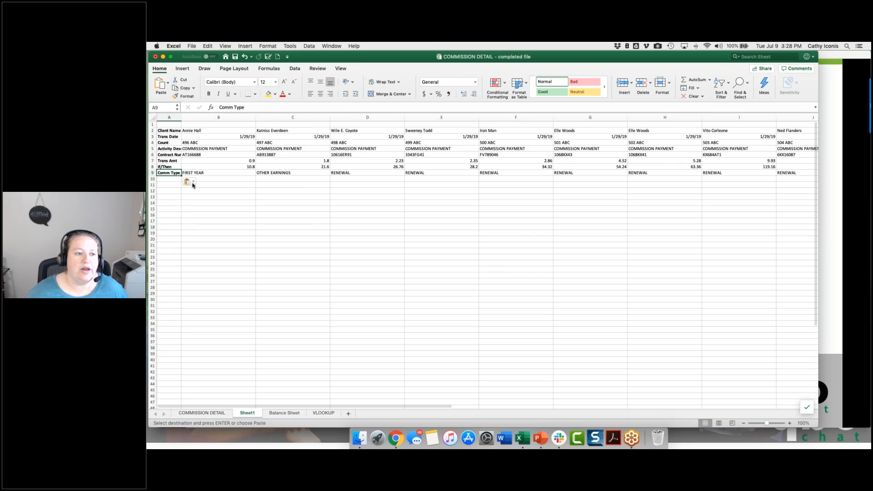
left_click_drag(181, 114, 181, 114)
double_click(181, 114)
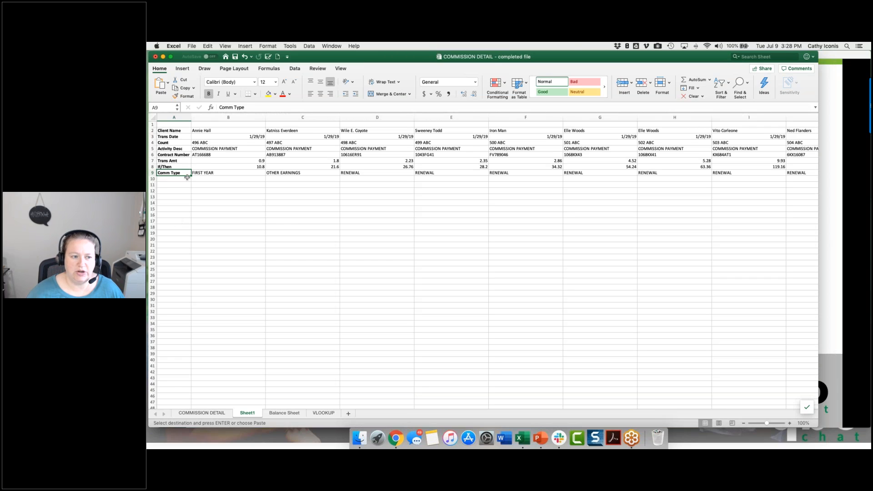
Step: Copy the entire Trans Date row, row 3, and paste it into row 11 of Sheet1
left_click(216, 161)
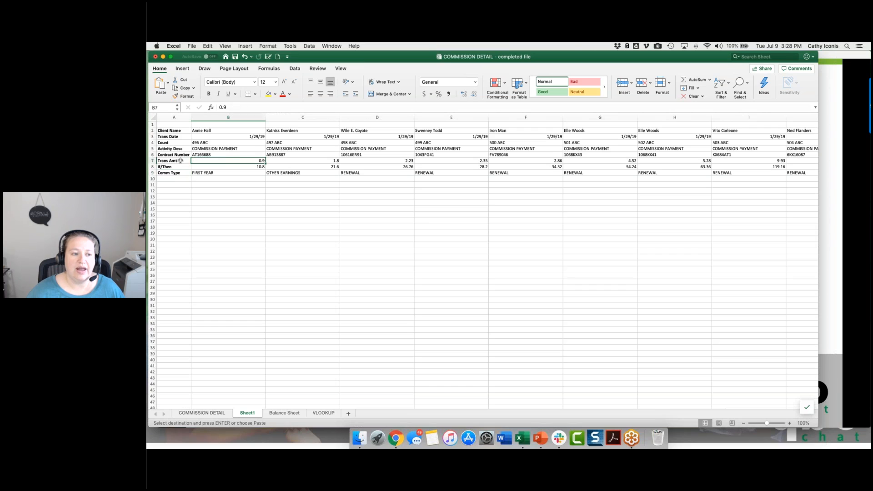
left_click(179, 191)
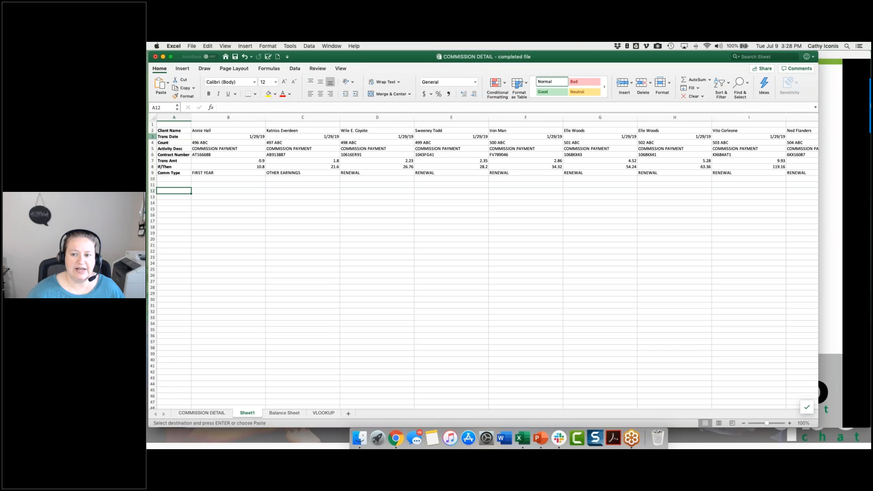
left_click(154, 137)
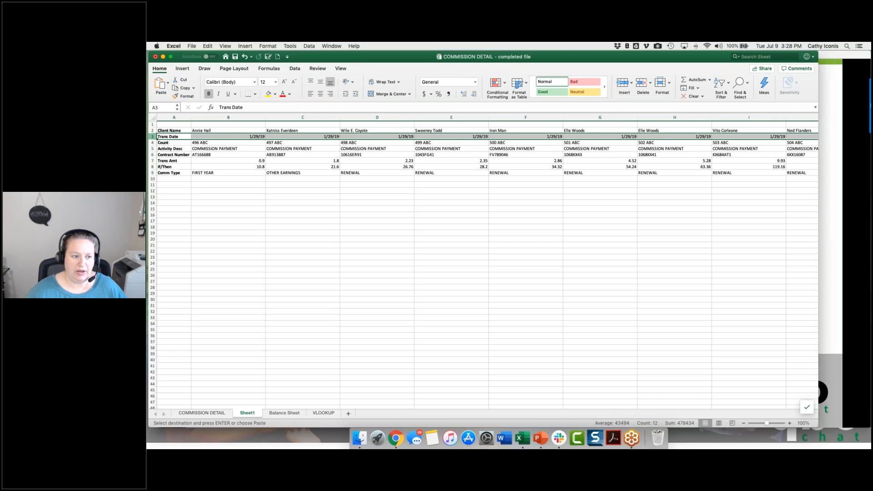
left_click(153, 184)
key("super+v")
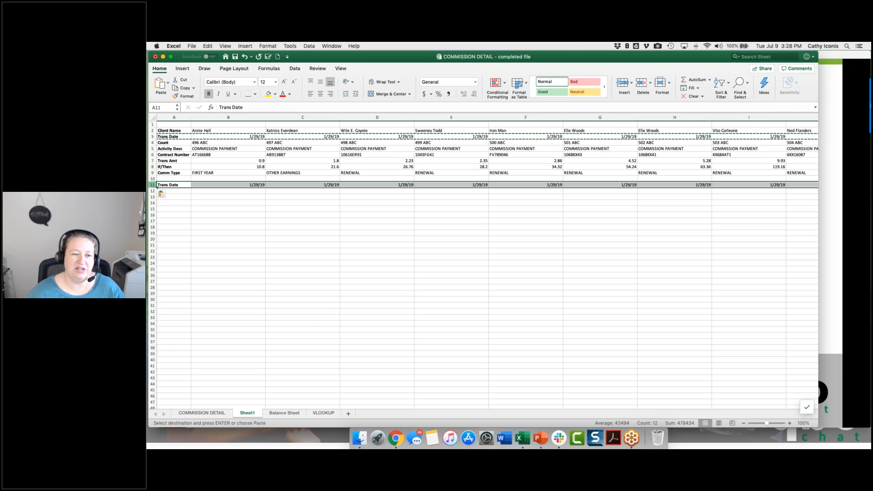
Step: Insert a blank row above the pasted Trans Date row at row 11 of Sheet1 and label A11 Next Year
left_click(170, 186)
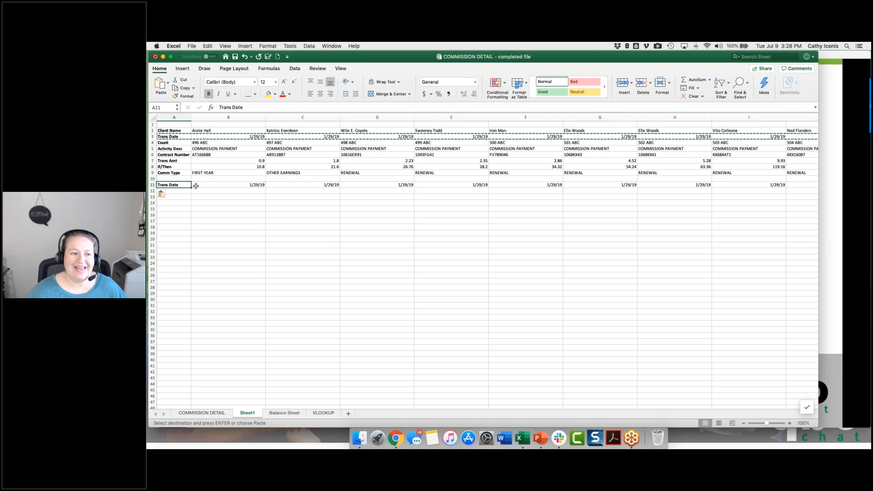
right_click(153, 184)
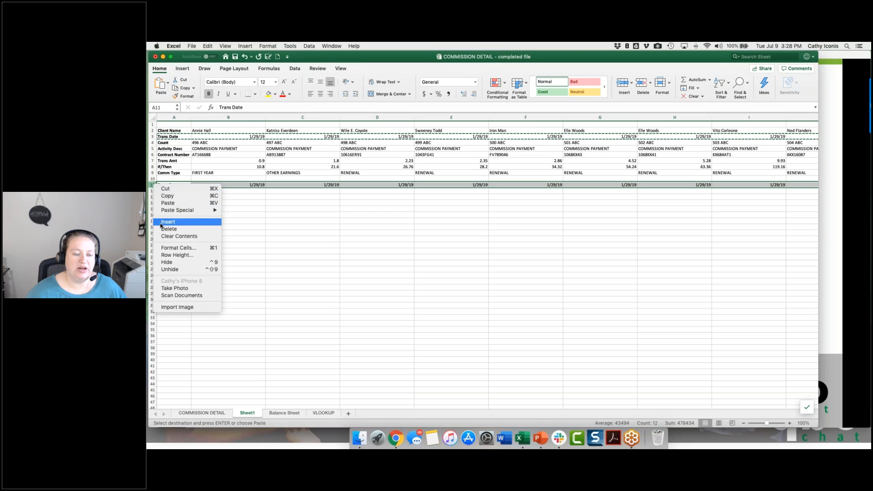
left_click(164, 220)
left_click(164, 184)
type("Next Year")
key("Return")
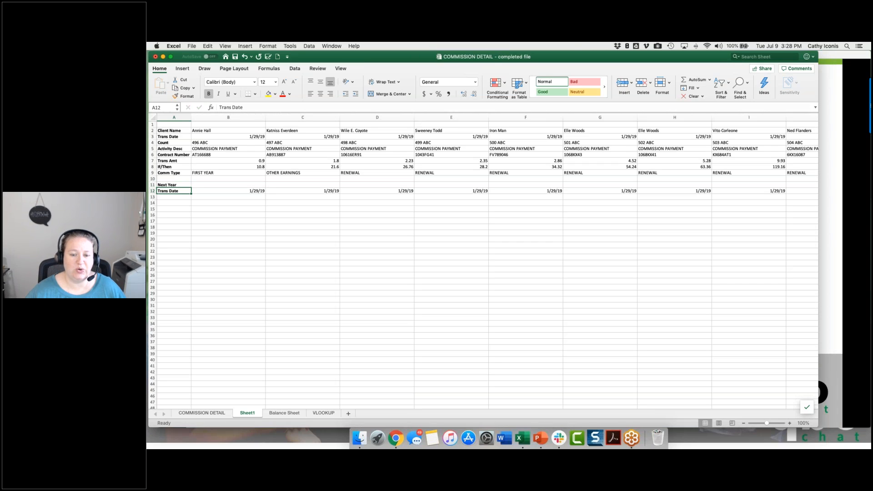
Step: Enter 365 in B11 beside the Next Year label and copy that cell
left_click(228, 185)
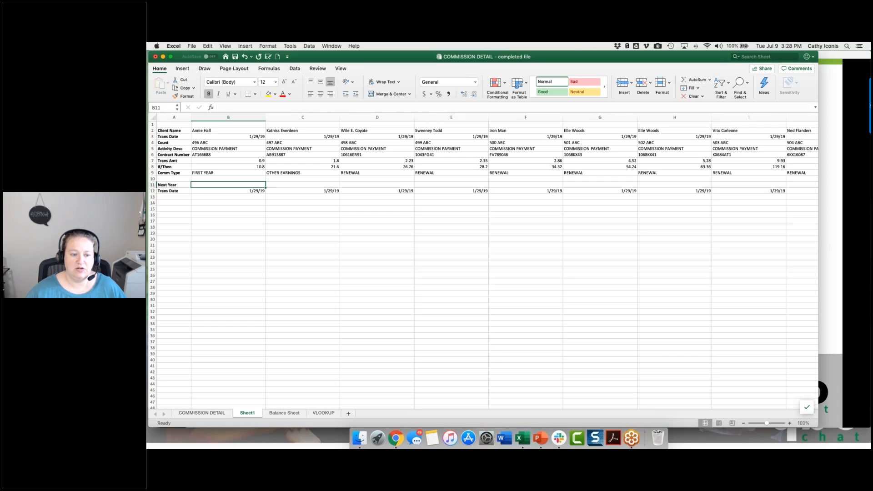
type("365")
key("Return")
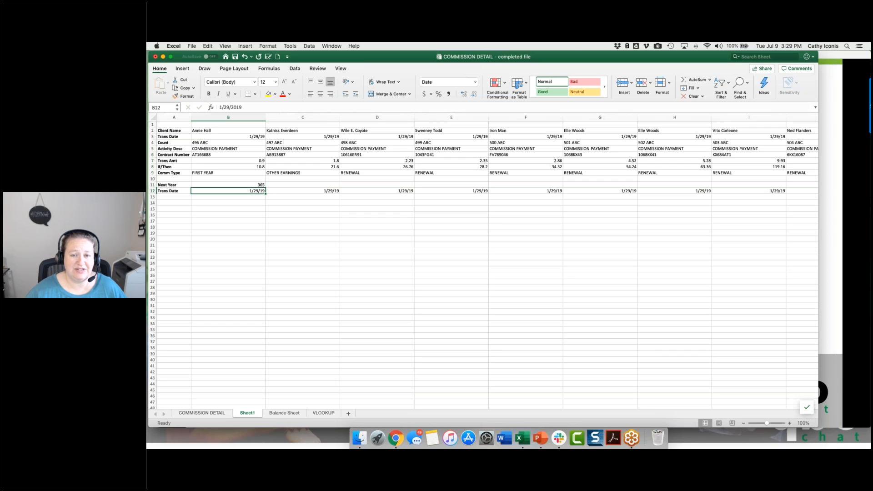
left_click(229, 185)
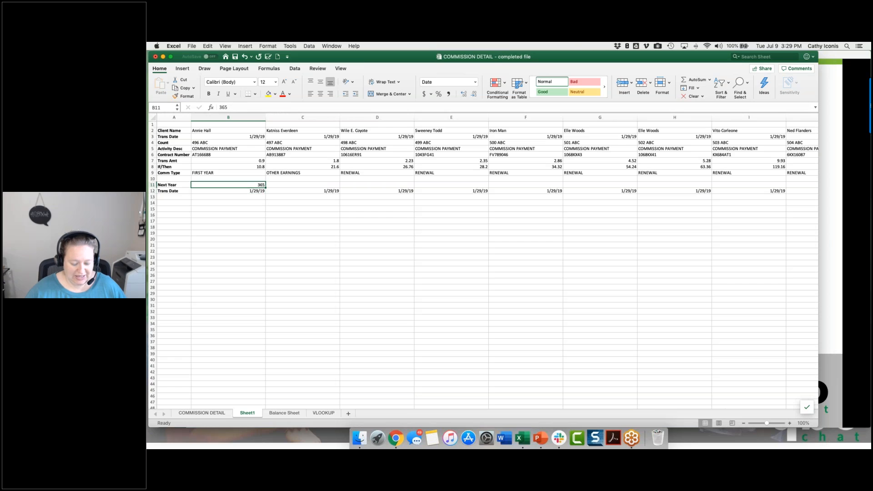
key("super+c")
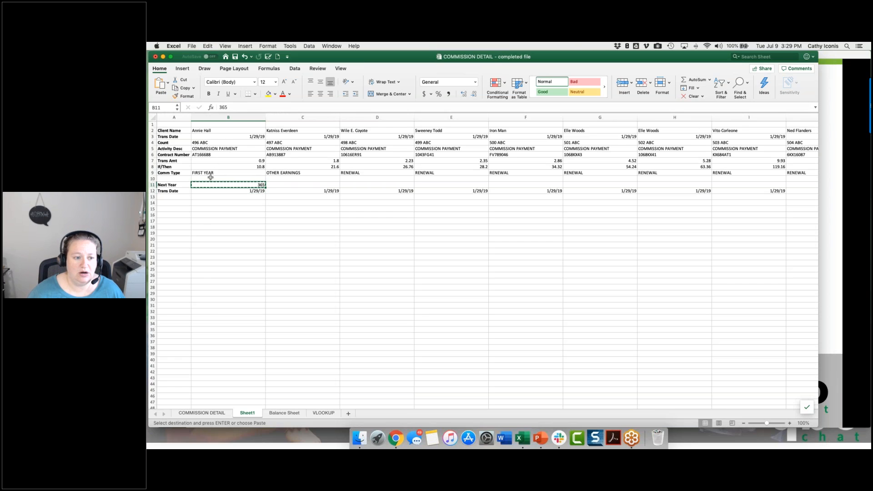
Step: Add the copied 365 to the Trans Date cells B12:L12 using Paste Special with Values and the Add operation
left_click_drag(207, 191, 714, 191)
right_click(714, 191)
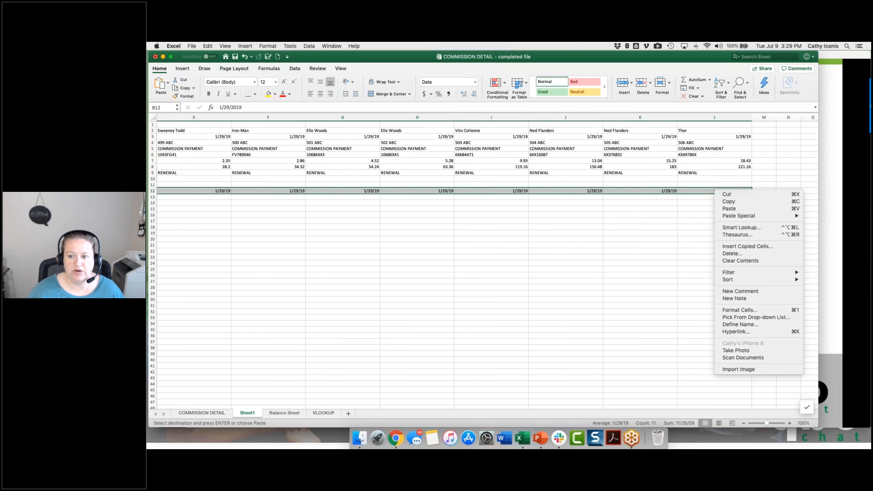
mouse_move(732, 216)
left_click(663, 333)
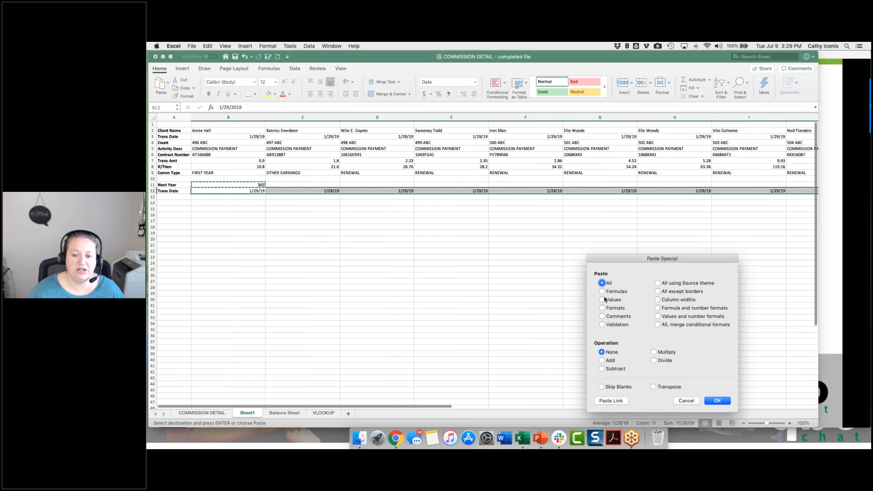
left_click(602, 300)
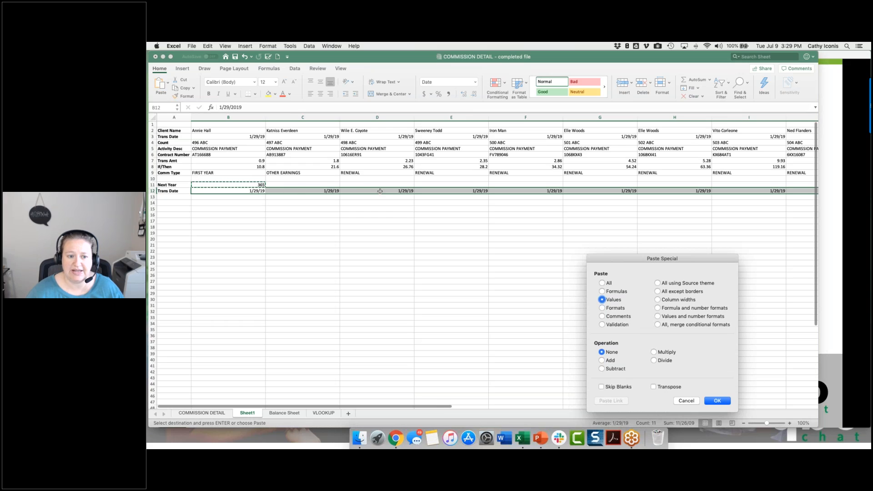
left_click(602, 360)
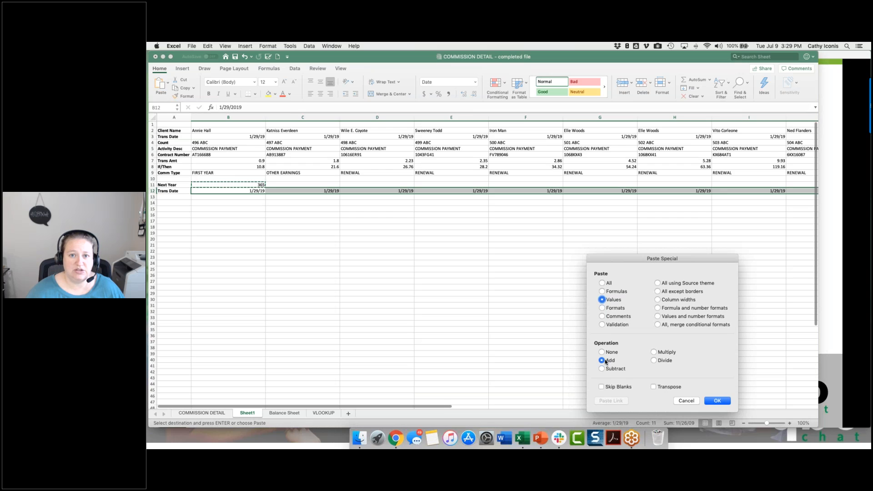
left_click(712, 403)
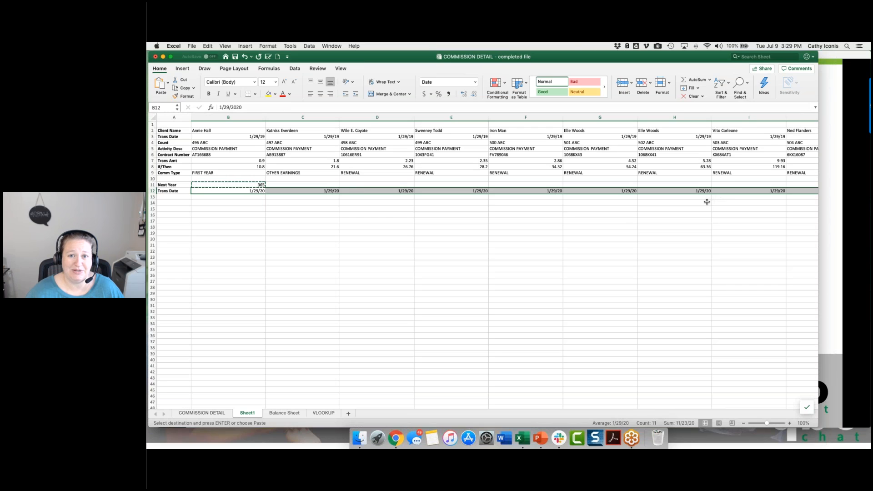
Step: Copy the entire Trans Amt row, row 7, and paste it into row 13
left_click(175, 197)
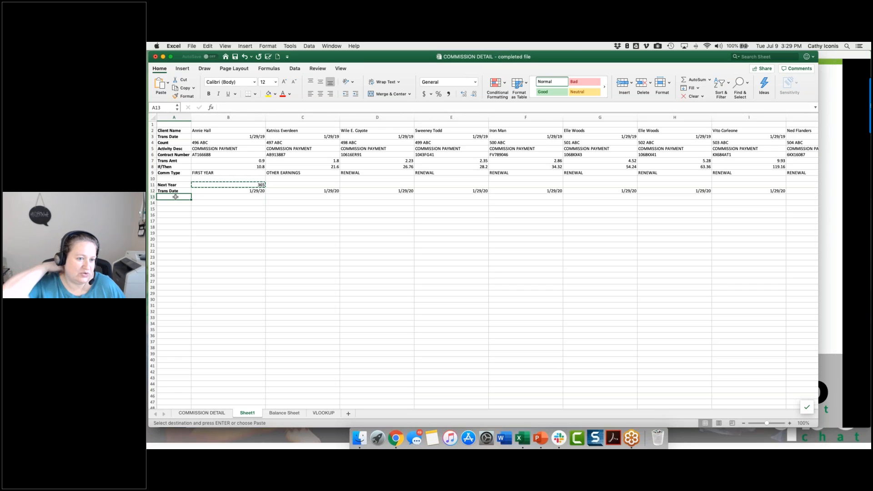
left_click(153, 161)
key("super+b")
key("super+c")
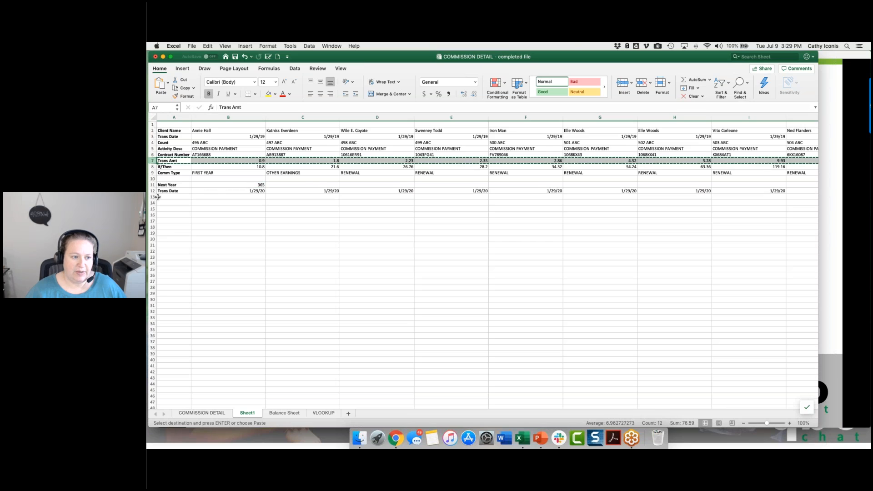
left_click(162, 197)
key("super+v")
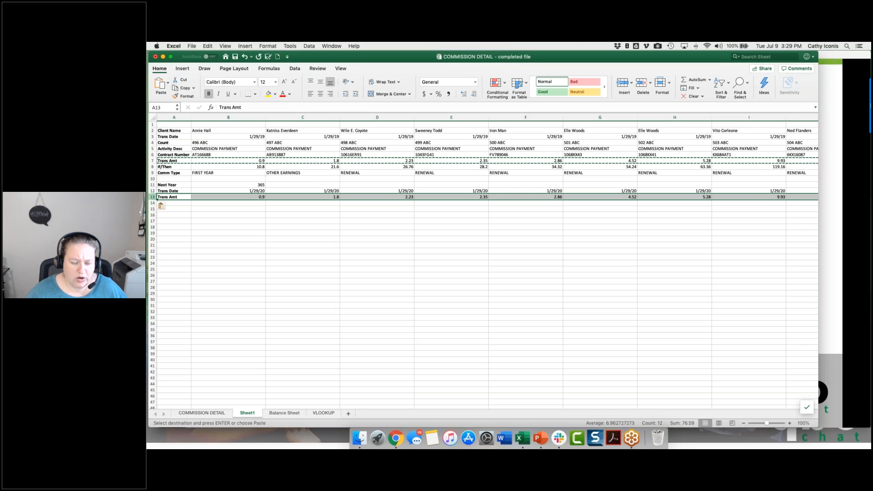
Step: Enter 1.2 in C11 of the Next Year row and copy that cell
left_click(275, 186)
type("1.20")
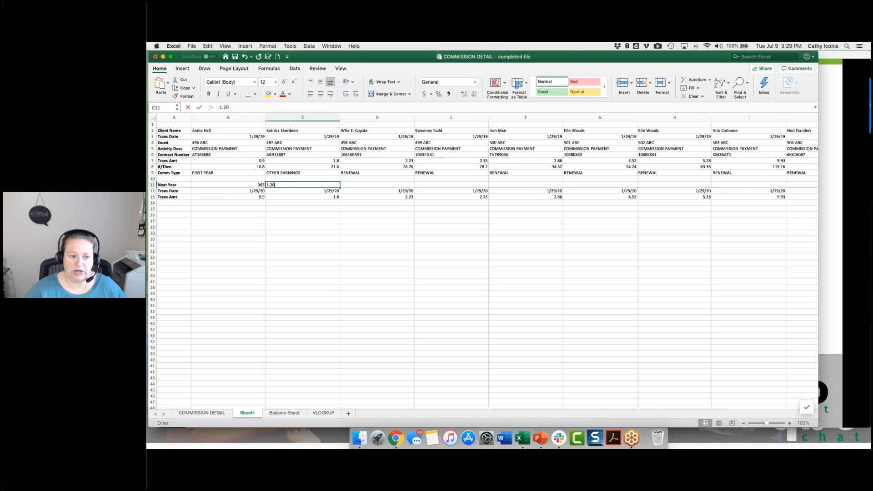
key("Return")
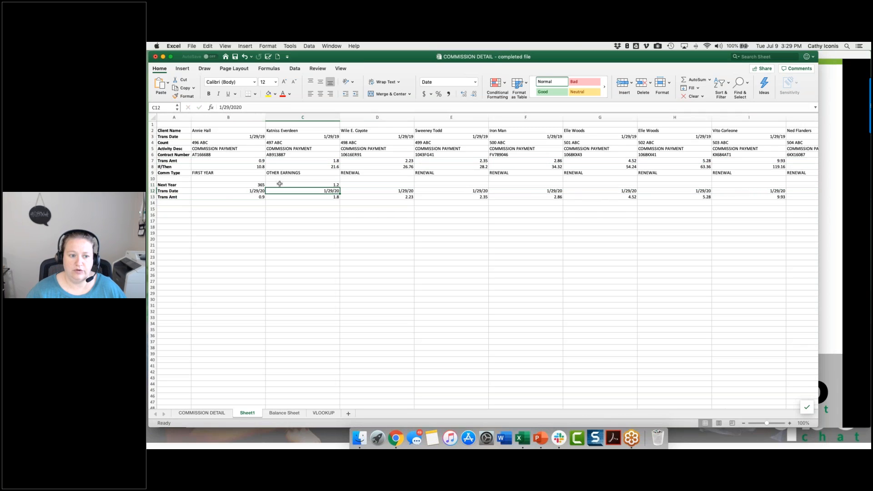
left_click(281, 186)
key("super+c")
Step: Multiply the Trans Amt cells B13:L13 by the copied 1.2 using Paste Special with Values and the Multiply operation
left_click_drag(234, 197, 731, 198)
right_click(731, 198)
mouse_move(733, 223)
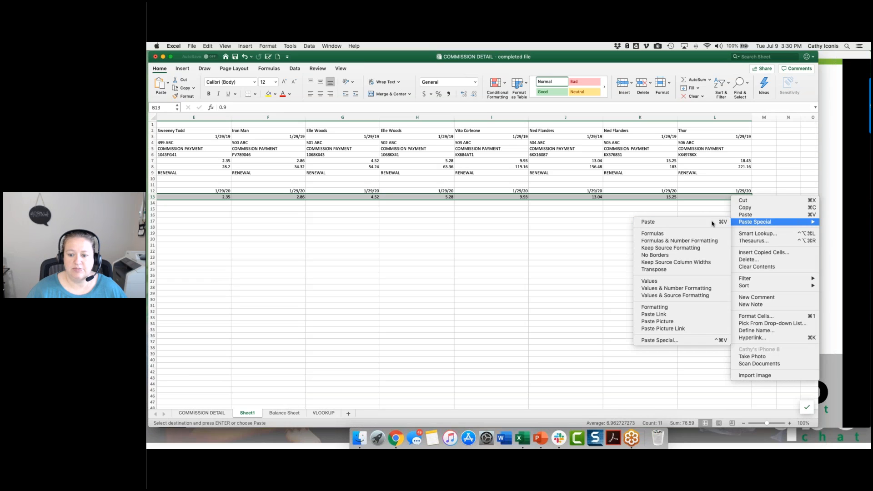
left_click(660, 340)
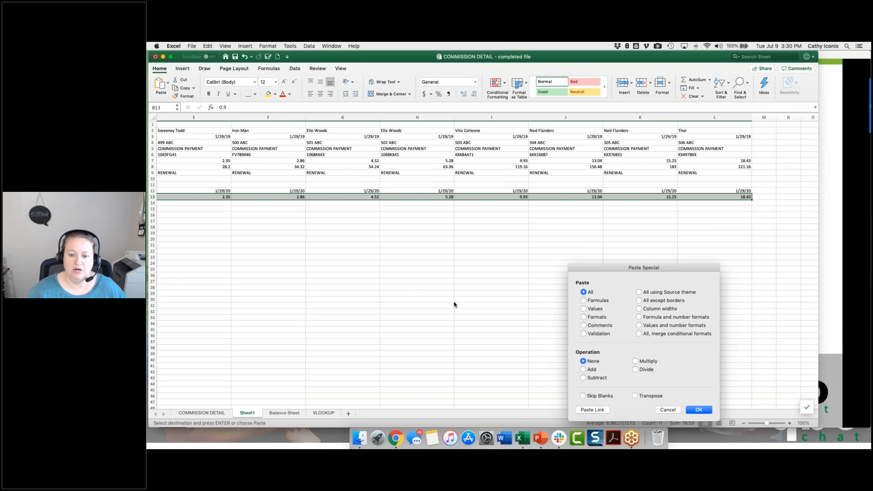
left_click(585, 309)
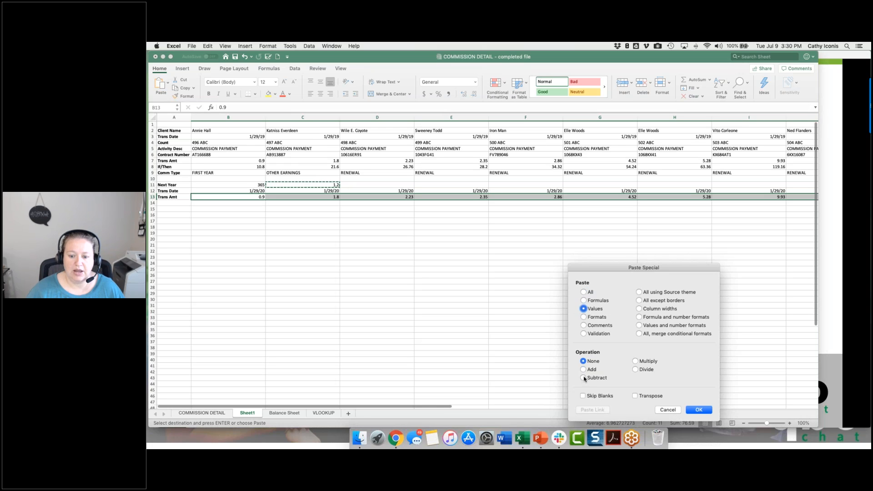
left_click(636, 362)
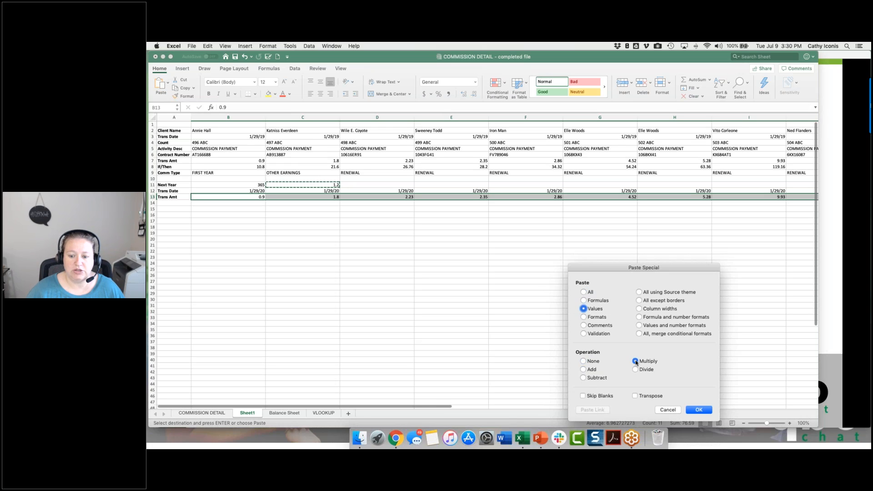
left_click(696, 411)
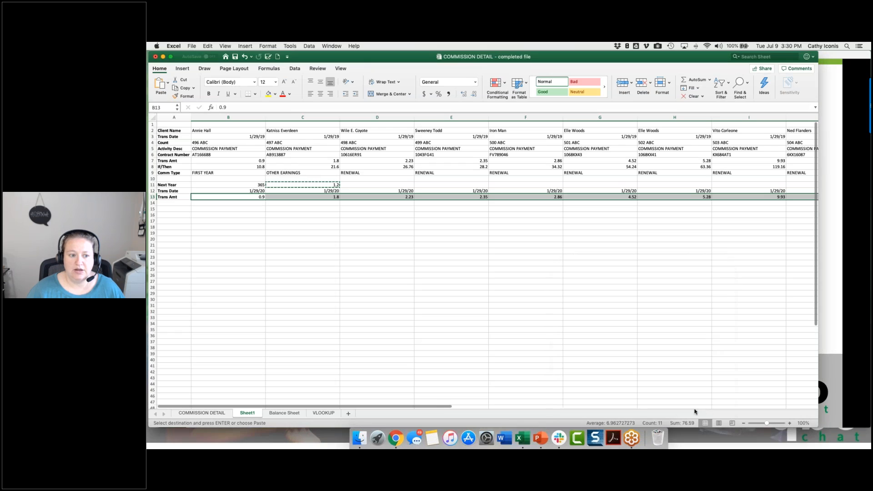
left_click(247, 197)
left_click(290, 196)
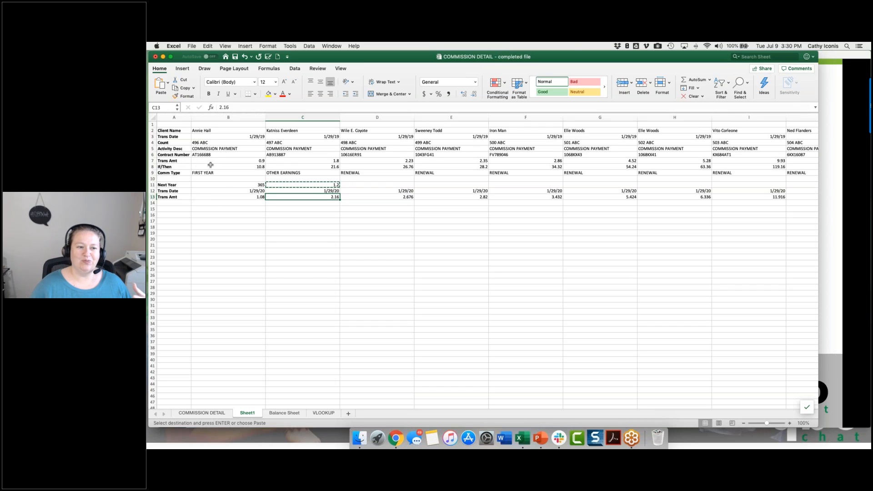
left_click(221, 196)
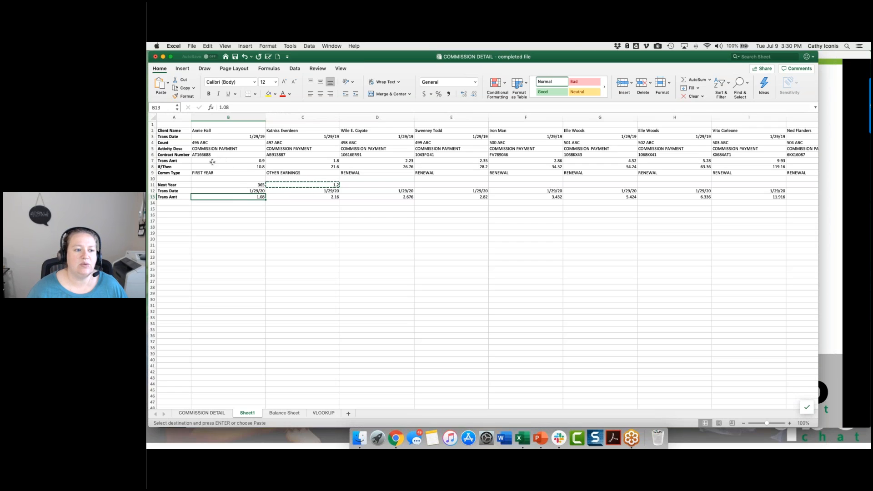
Step: Copy the original Trans Amt values B7:L7, paste them as links starting at B13, and inspect the formula in B13
left_click_drag(212, 162, 735, 162)
key("super+c")
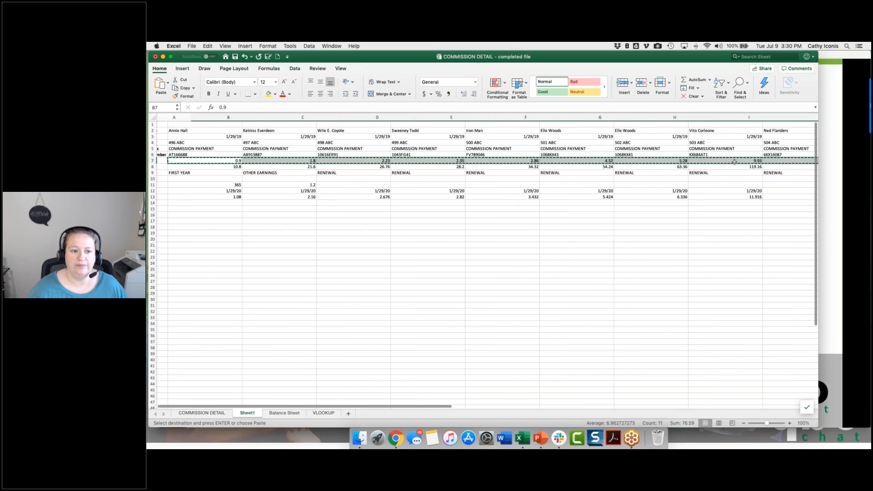
scroll(455, 182, "left", 2)
left_click(217, 197)
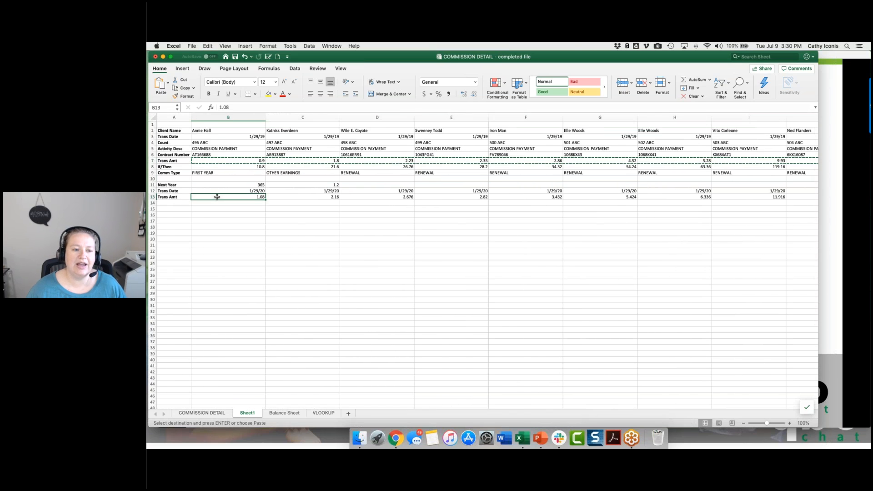
right_click(217, 197)
mouse_move(273, 222)
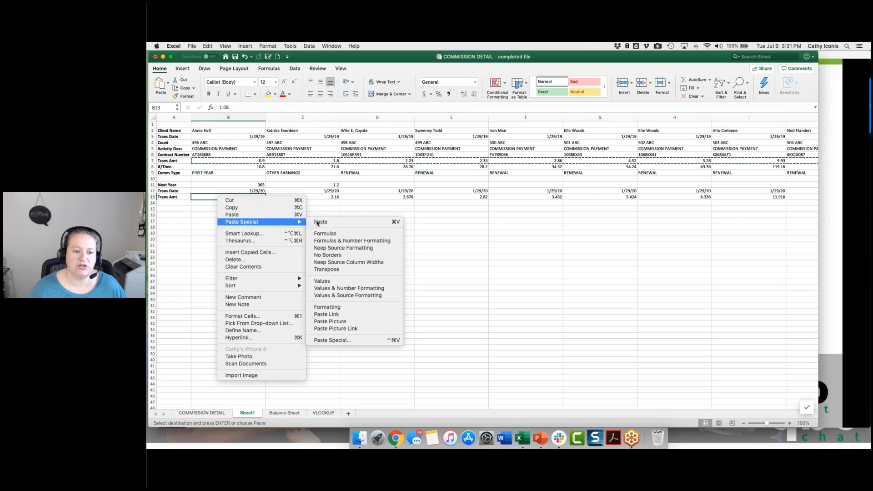
left_click(340, 340)
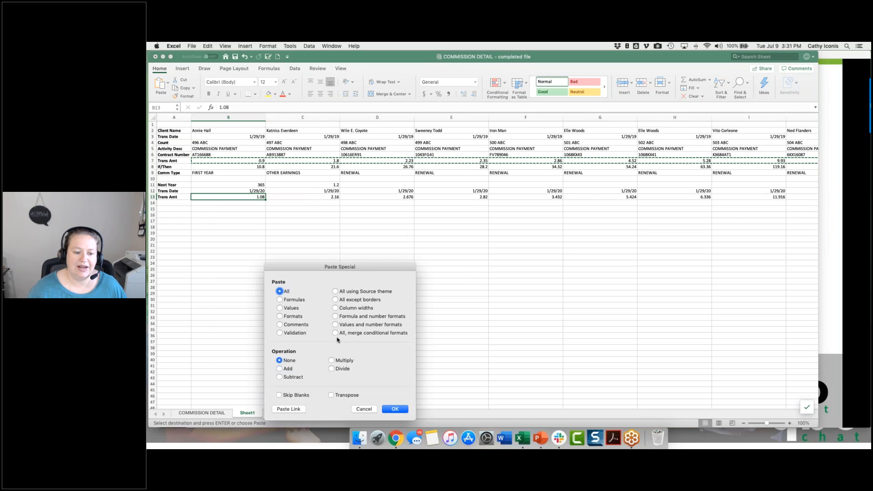
left_click(284, 409)
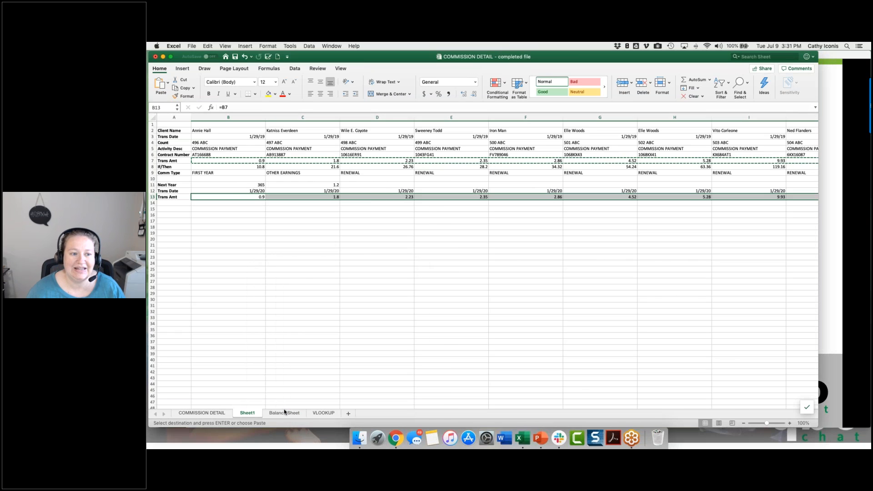
double_click(231, 197)
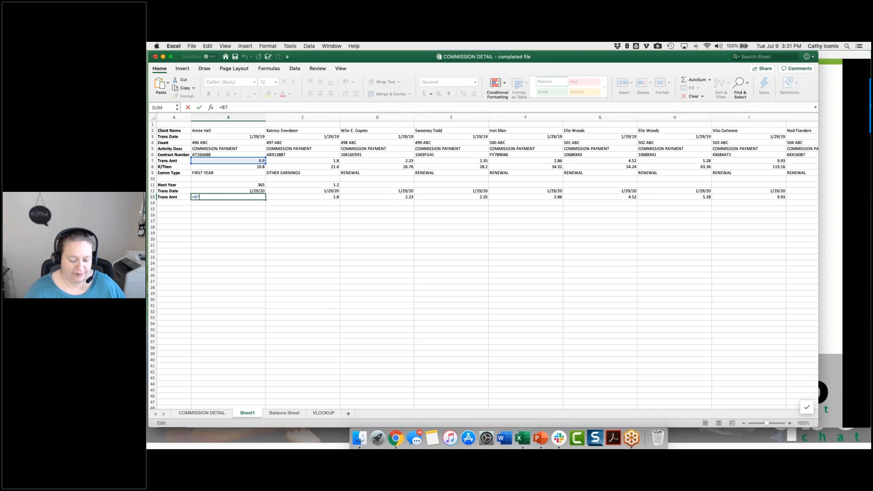
key("Escape")
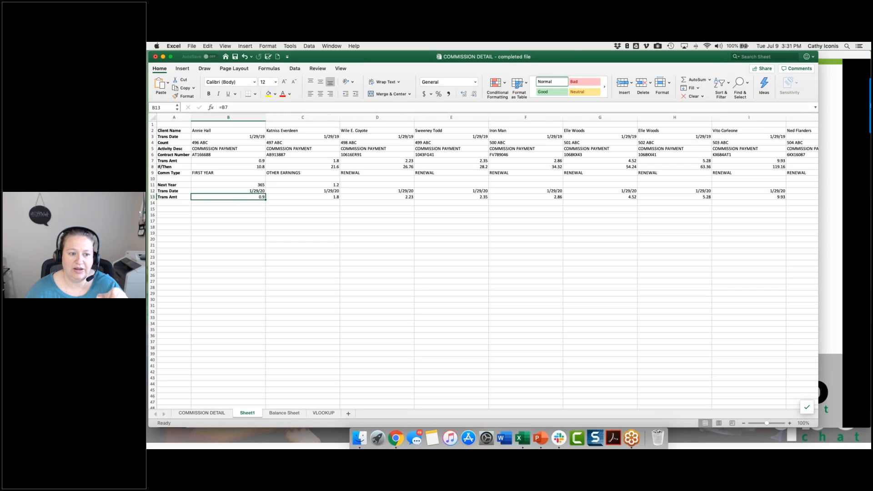
Step: Multiply the linked Trans Amt cells B13:L13 by the 1.2 in C11 using Paste Special with Values and Multiply
left_click(313, 184)
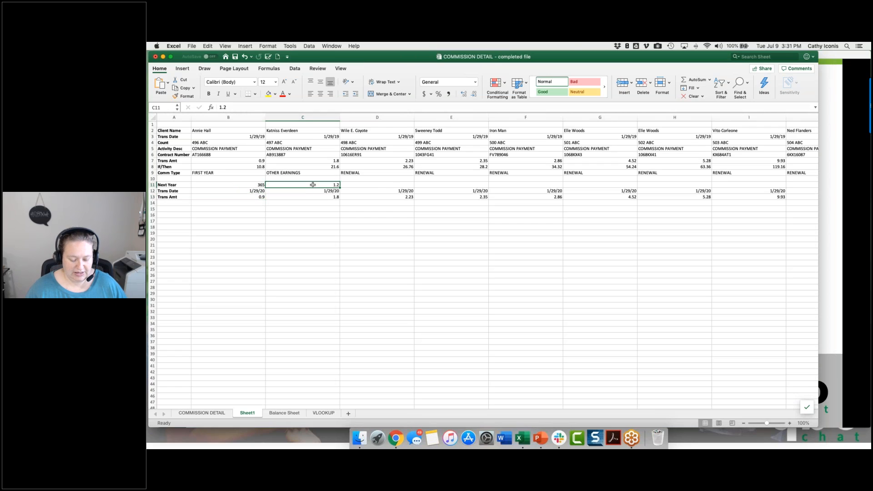
key("super+c")
left_click(248, 196)
left_click_drag(249, 197, 738, 197)
right_click(738, 197)
mouse_move(738, 221)
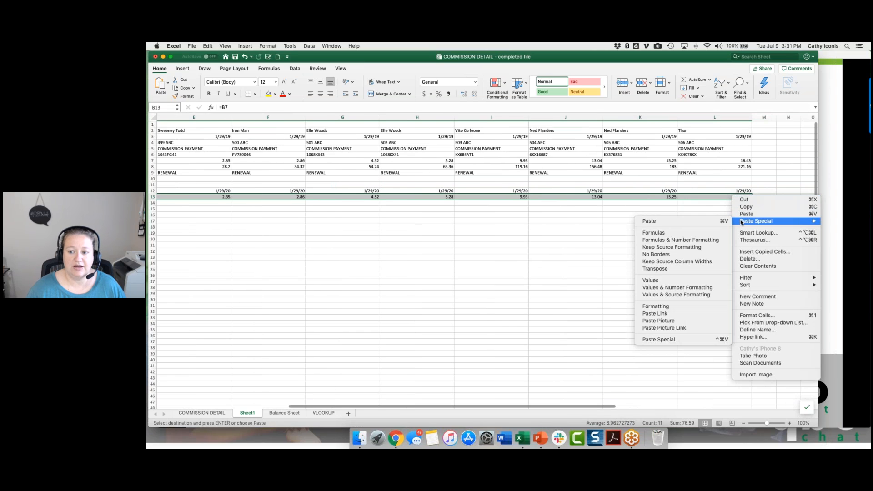
left_click(675, 341)
left_click(614, 308)
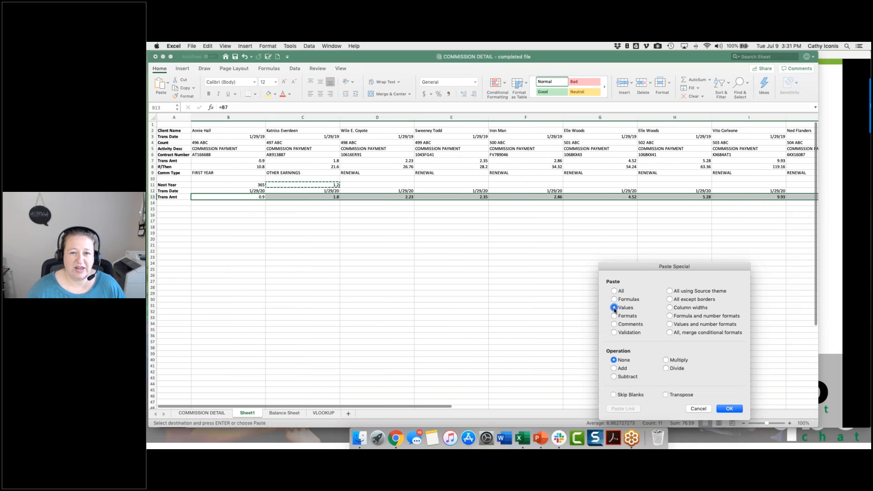
left_click(666, 360)
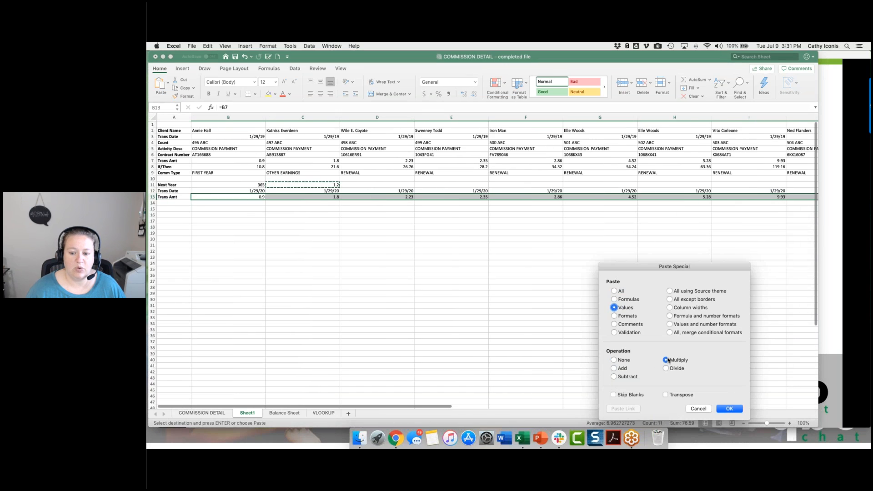
left_click(729, 409)
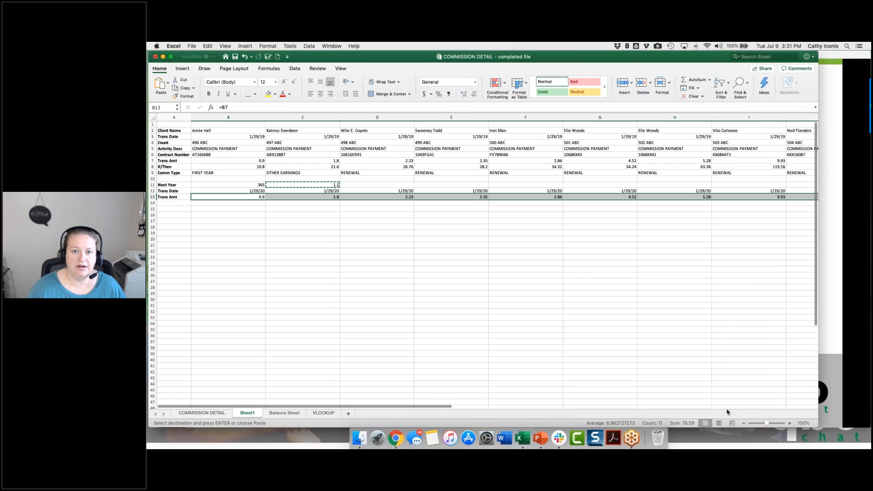
Step: Inspect the formula in Trans Amt cell B13, leaving it unedited
left_click(239, 223)
left_click(244, 198)
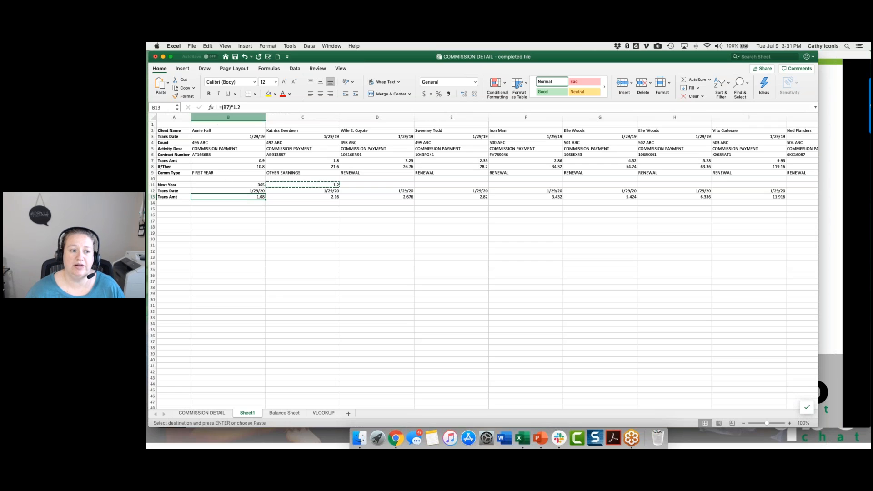
double_click(229, 197)
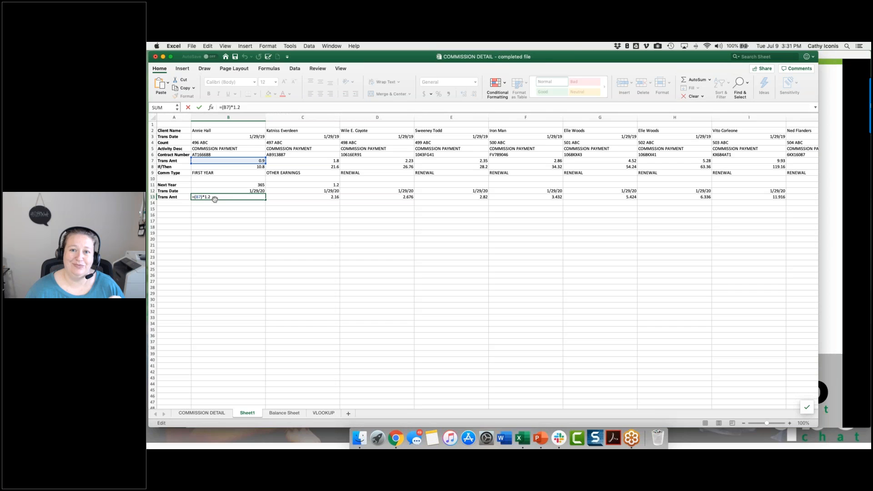
key("Return")
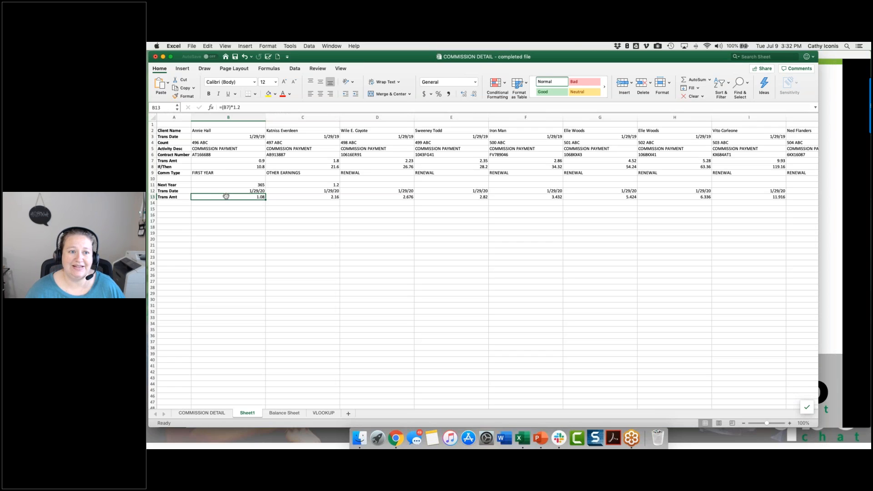
scroll(226, 197, "right", 1)
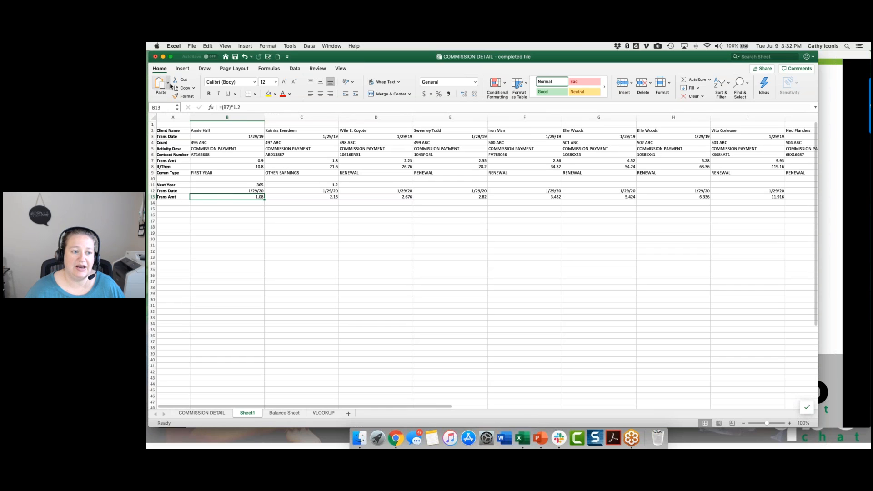
left_click(169, 84)
left_click(170, 128)
left_click(558, 277)
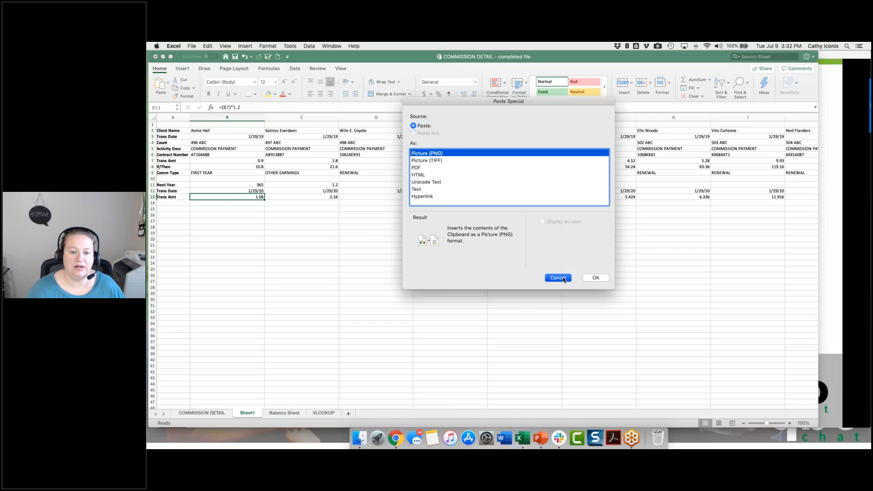
Step: Copy the Next Year value in B11 and review the Paste Special options without applying any
left_click(249, 184)
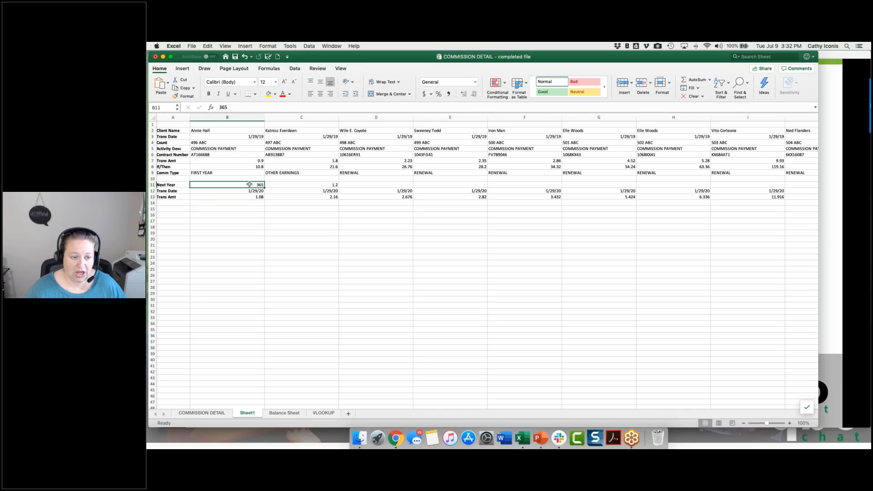
key("super+c")
left_click(168, 84)
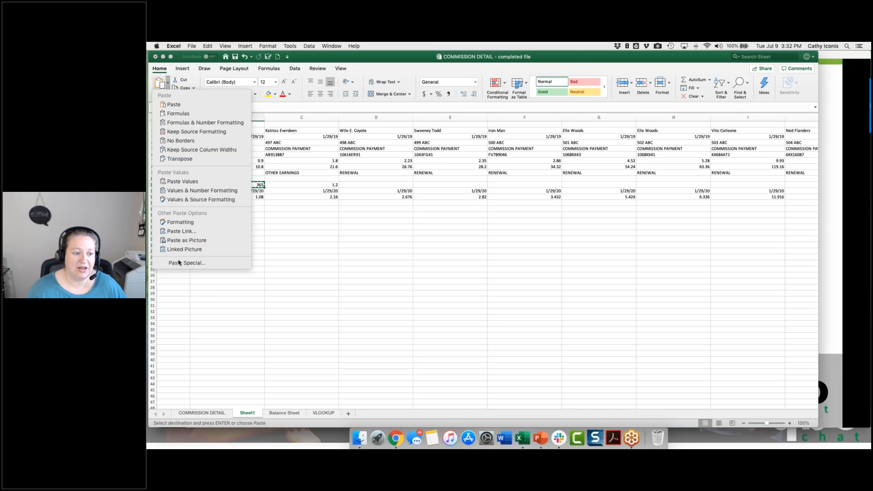
left_click(176, 263)
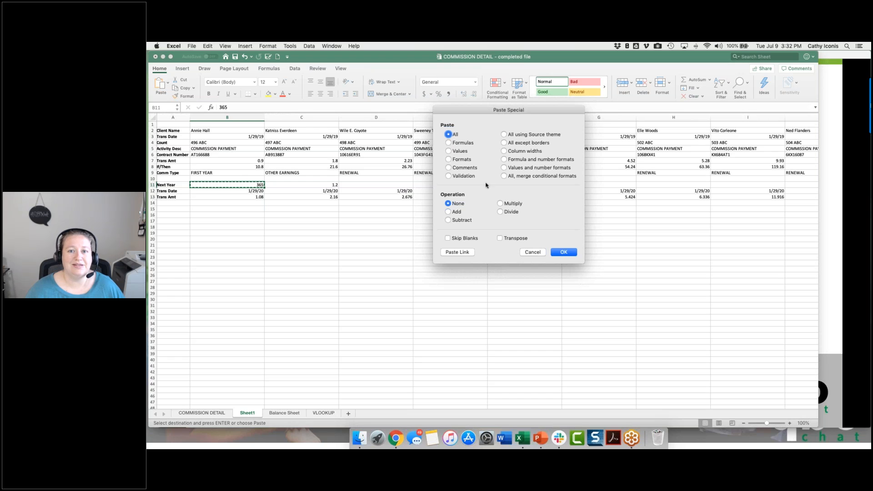
left_click(533, 252)
Step: Save the workbook, then switch to the PowerPoint slide show and advance to the Vlookup slide
left_click(440, 268)
key("super+s")
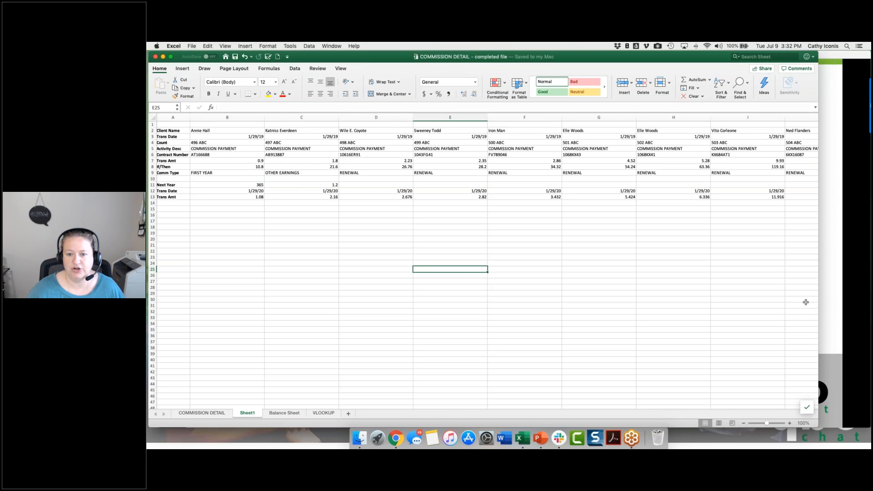
left_click(828, 293)
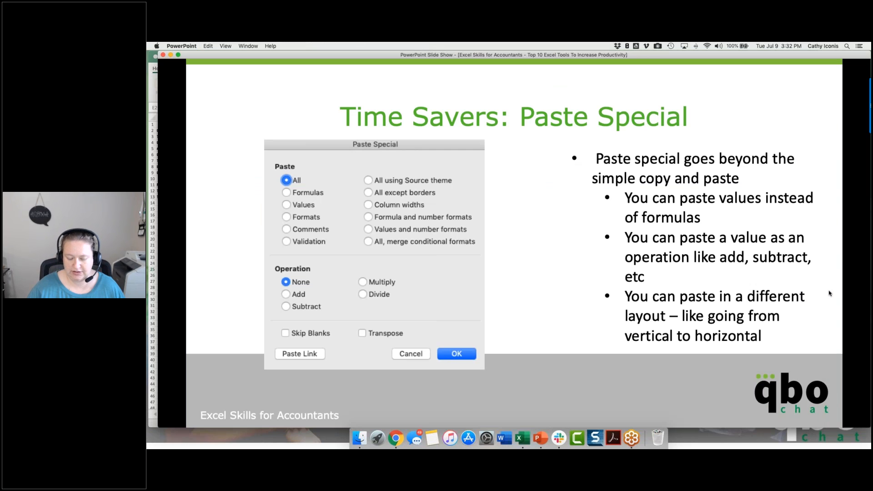
left_click(830, 293)
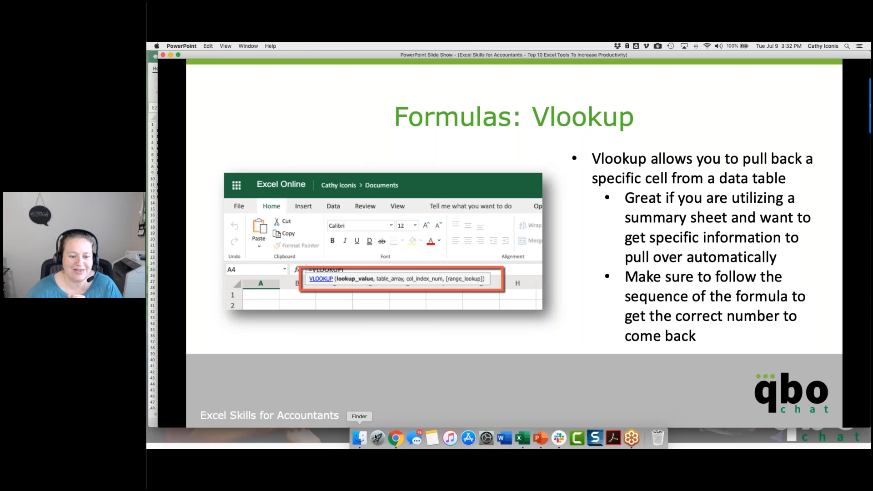
Step: In Excel's COMMISSION DETAIL sheet, insert a column before Contract Number and enter the header Account in E3
left_click(522, 439)
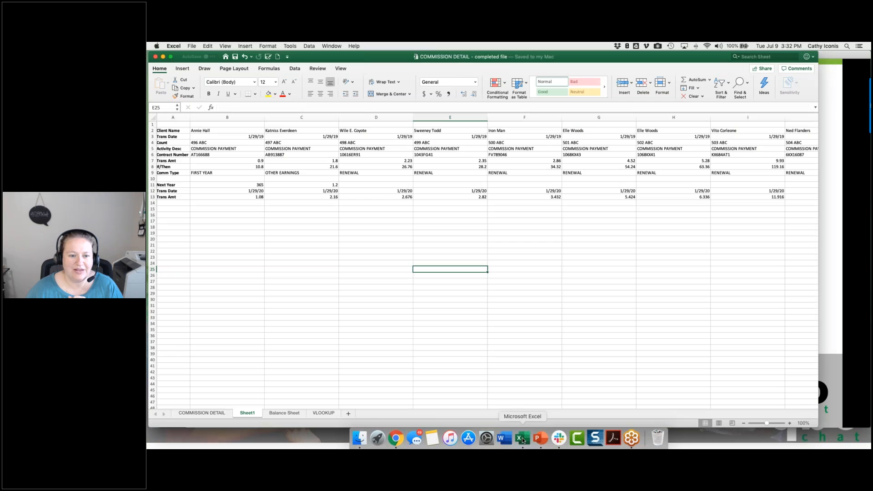
left_click(216, 414)
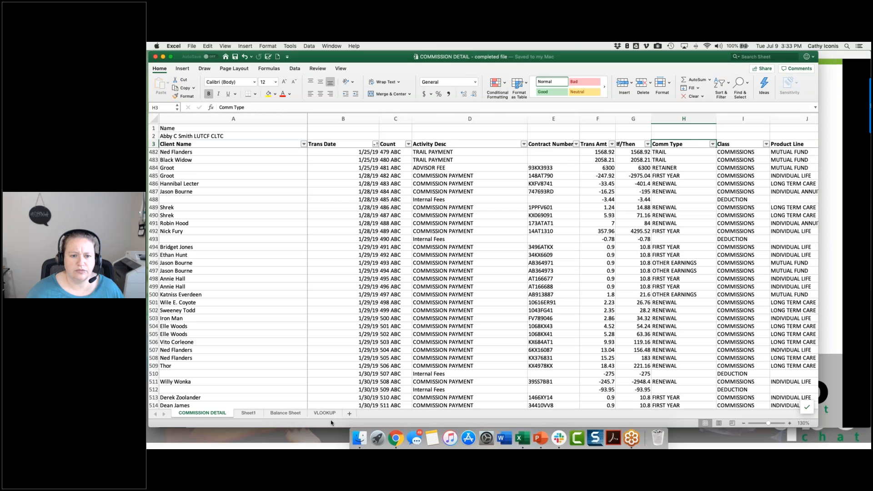
left_click(553, 117)
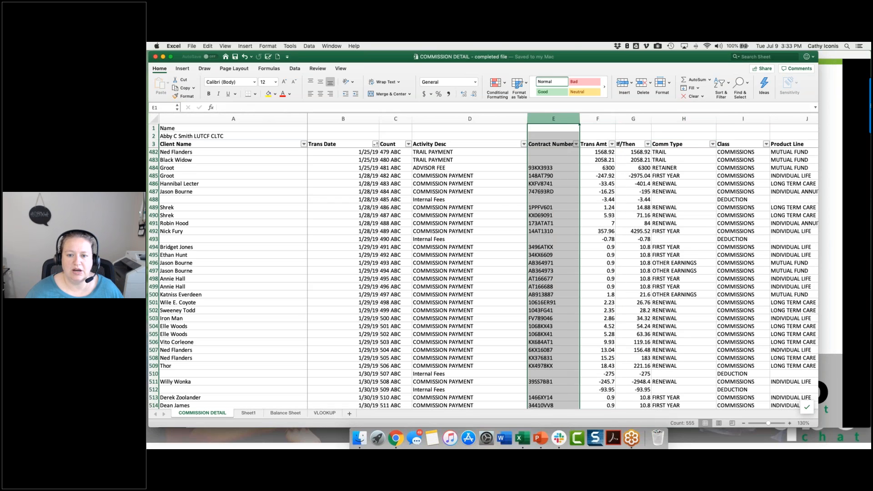
right_click(554, 119)
left_click(568, 152)
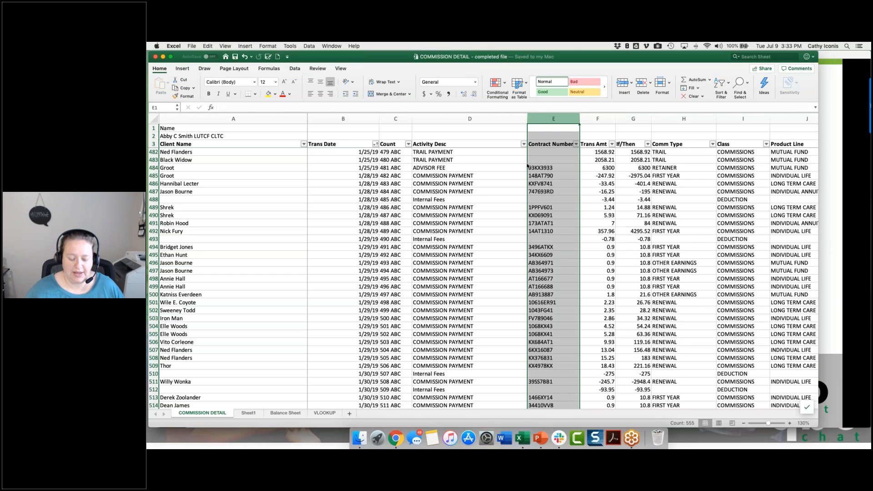
left_click(569, 144)
type("Account")
key("Return")
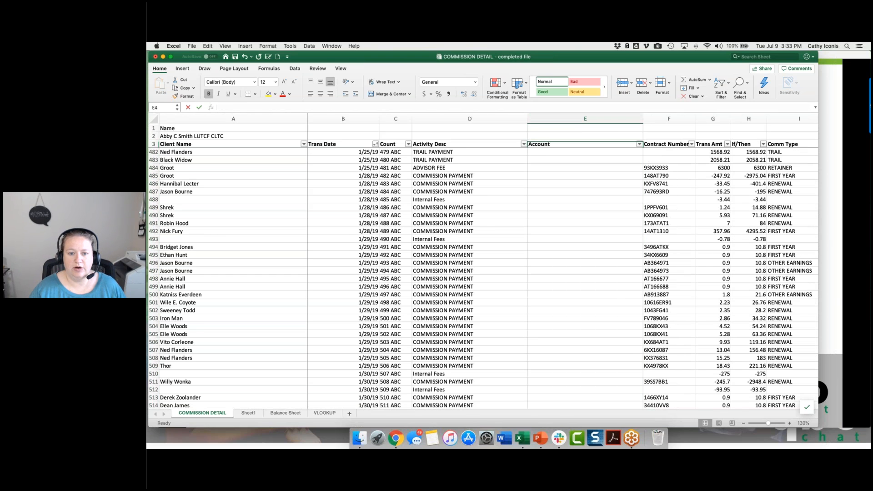
key("Down")
key("Up")
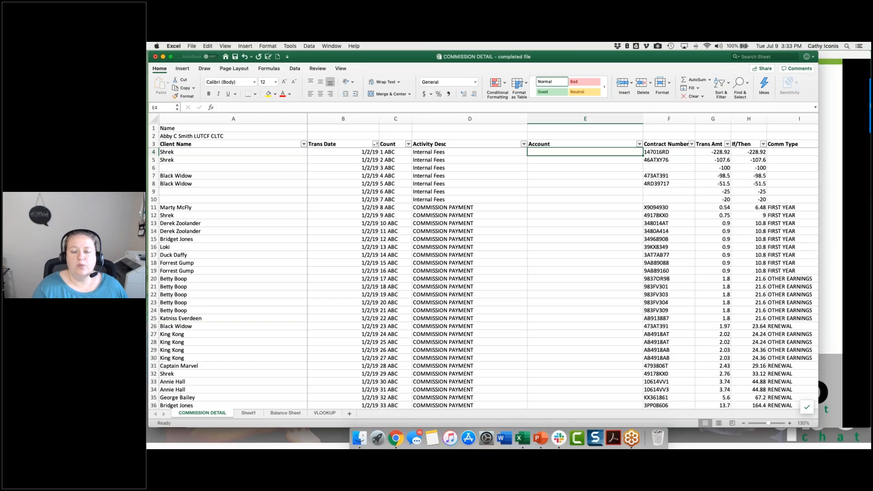
Step: Select the first Activity Desc entry in D4, then show the VLOOKUP sheet at 140% zoom
left_click(460, 152)
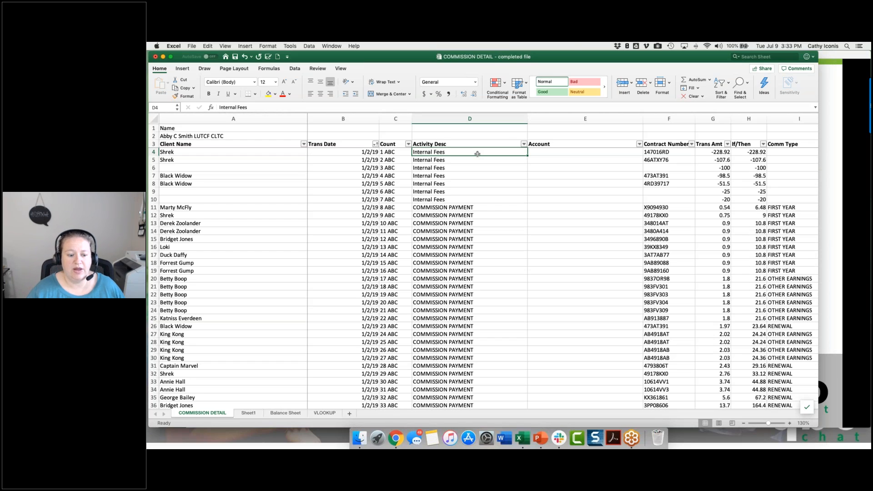
left_click(323, 412)
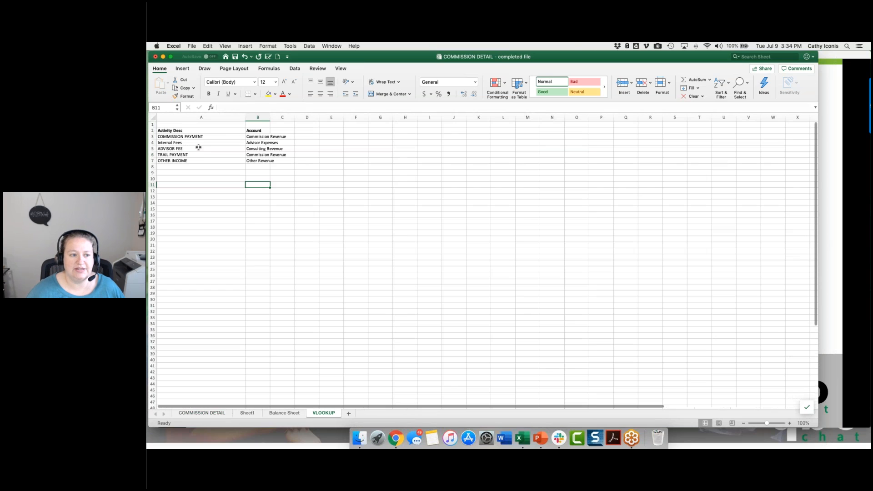
left_click(790, 424)
left_click(789, 423)
left_click(789, 423)
left_click(789, 423)
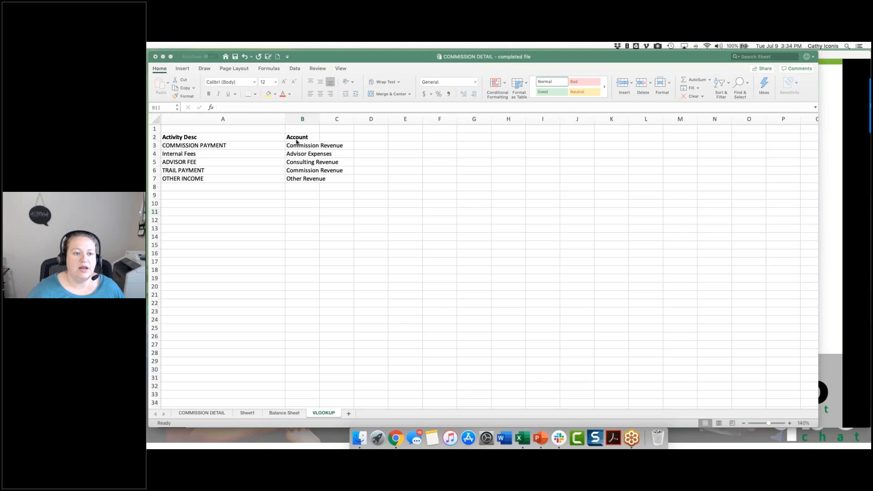
Step: Examine which Account each Activity Desc maps to in rows 3 to 7 of the VLOOKUP sheet, and save the workbook
left_click(218, 146)
left_click(300, 146)
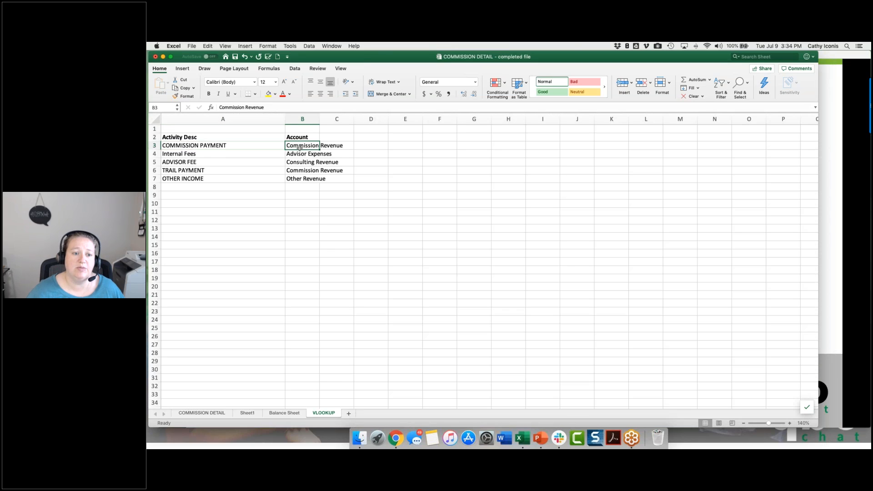
left_click(266, 157)
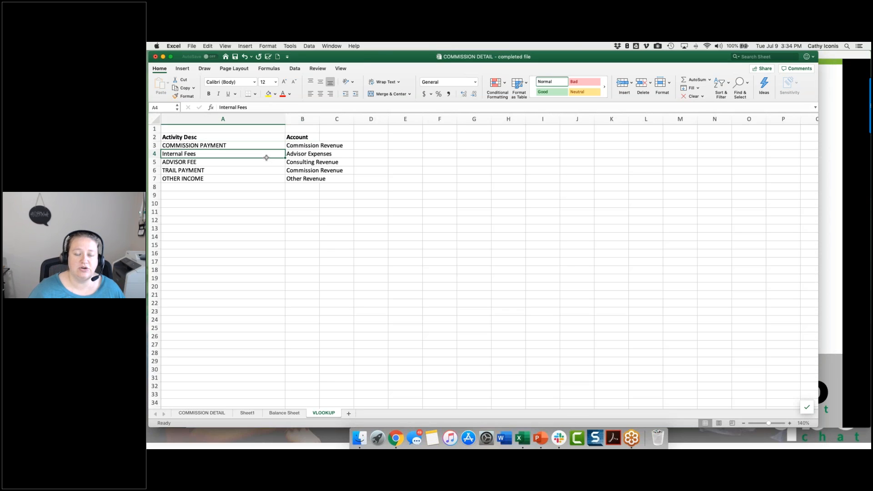
left_click(292, 156)
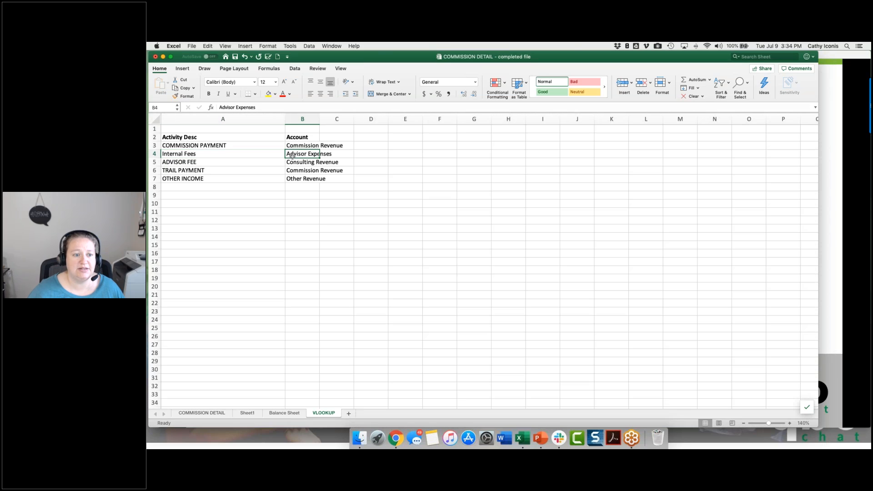
left_click(249, 162)
left_click(297, 163)
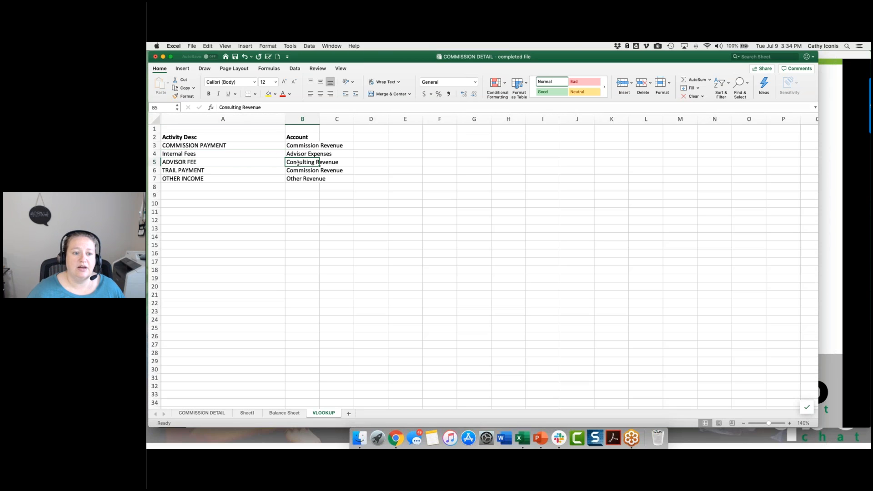
left_click(264, 171)
left_click(316, 170)
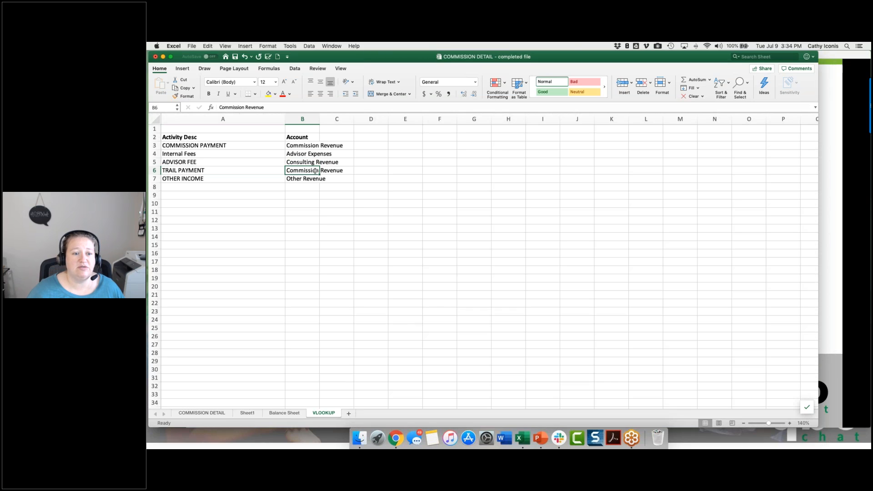
left_click(259, 178)
left_click(297, 177)
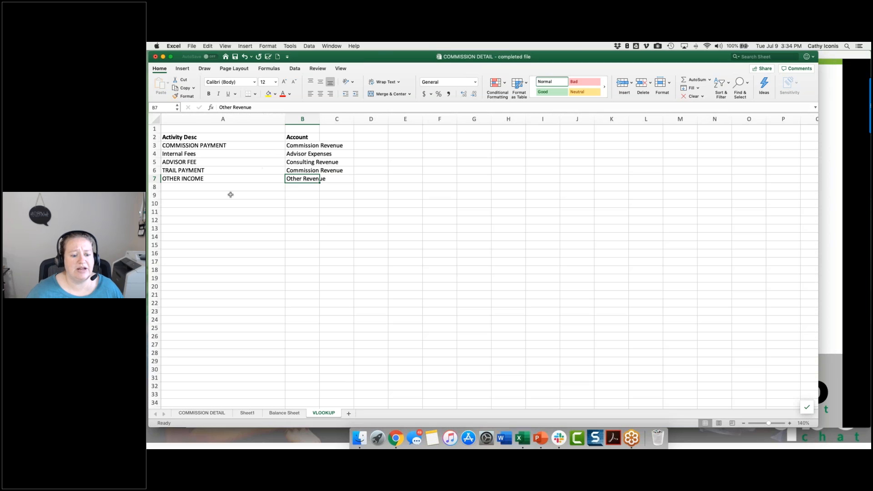
key("super+s")
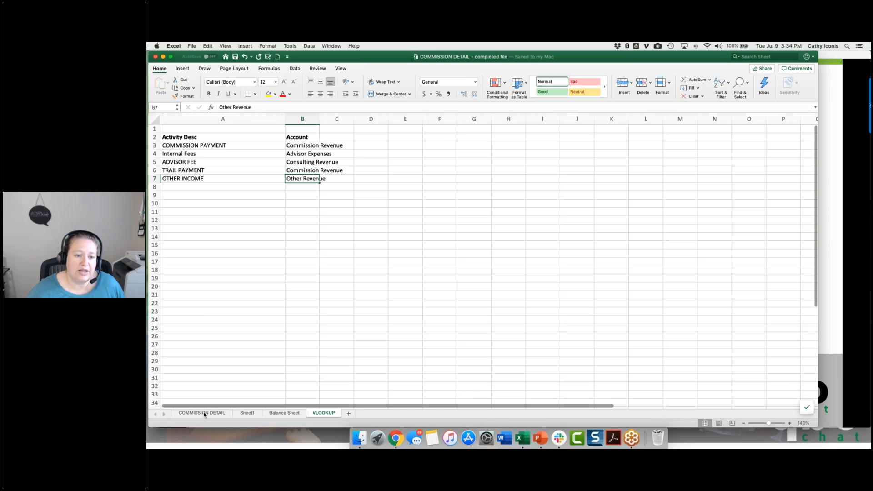
Step: Select the empty Account cell E4 in COMMISSION DETAIL and view the mapping table on the VLOOKUP sheet again
left_click(202, 413)
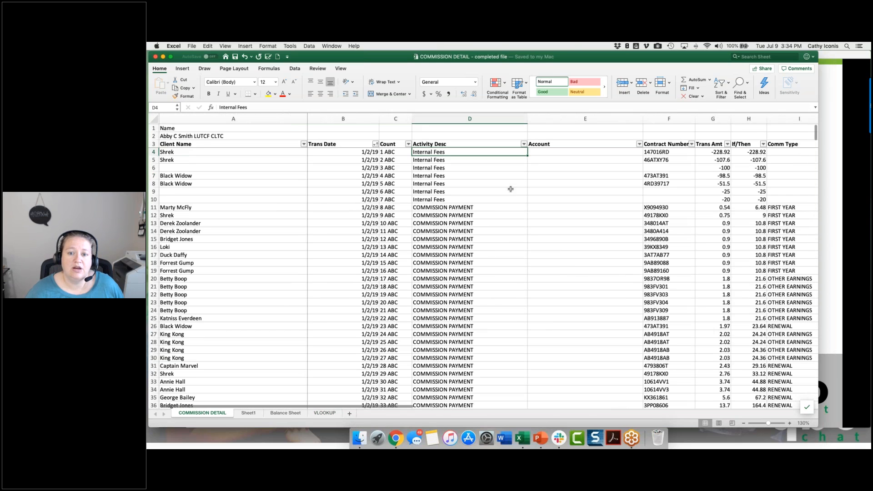
left_click(573, 154)
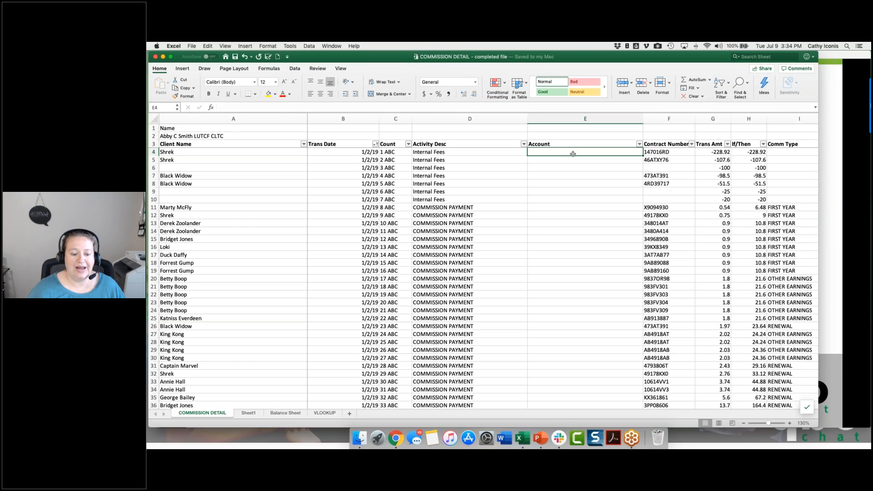
left_click(325, 413)
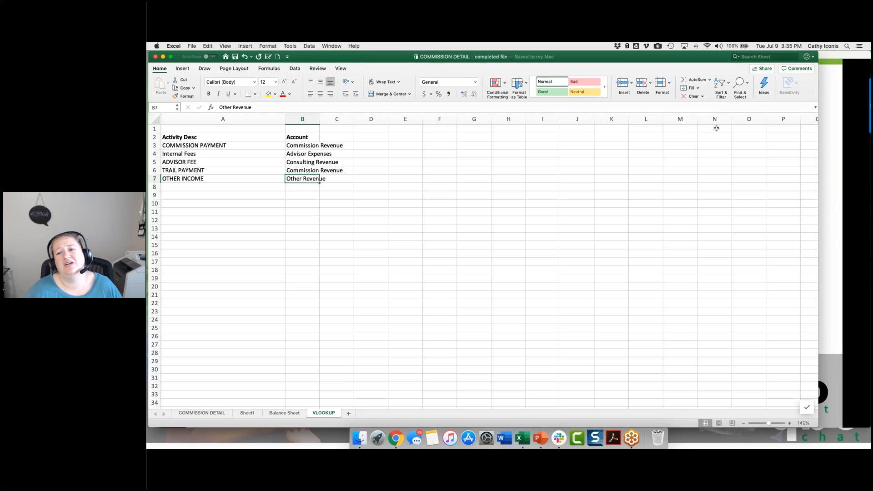
Step: Number the columns of the VLOOKUP sheet 1 through 9 in cells A1 to I1
left_click(207, 130)
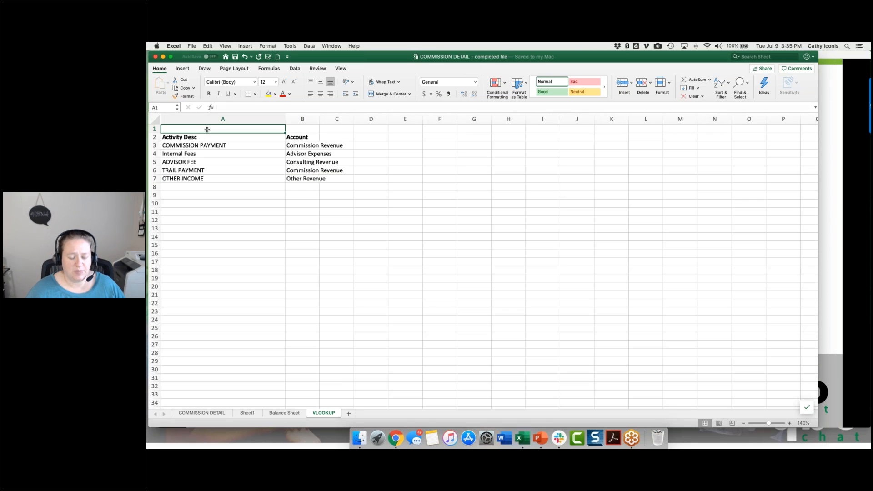
type("1")
key("ctrl+Return")
key("Tab")
type("2")
key("Tab")
type("3")
key("Tab")
type("4")
key("Tab")
type("5")
key("Tab")
type("6")
key("Tab")
type("7")
key("Tab")
type("8")
key("Tab")
type("9")
key("Return")
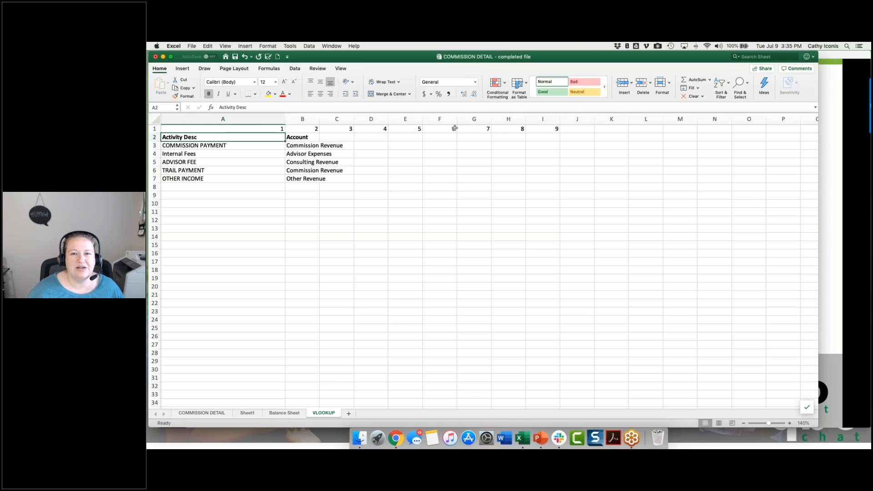
Step: Start a VLOOKUP formula in cell E4 of COMMISSION DETAIL and review its arguments in the Formula Builder
left_click(214, 414)
type("=vl")
type("ookup")
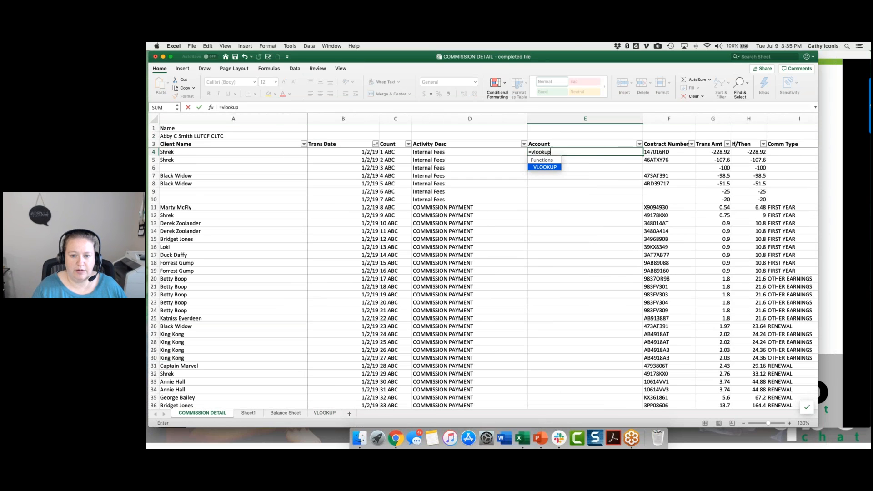
type("(")
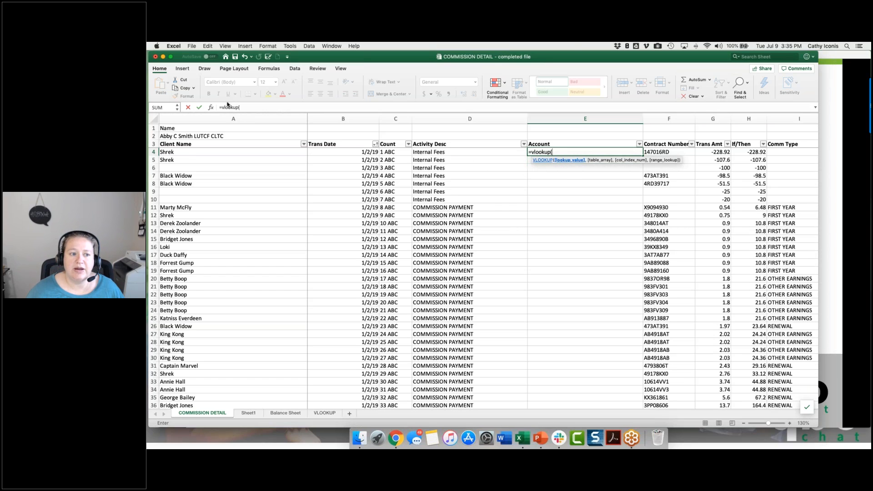
left_click(211, 107)
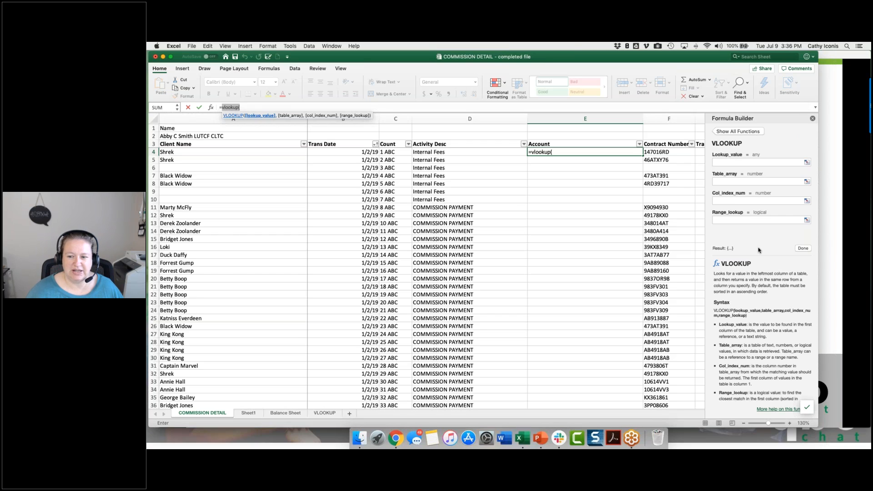
left_click(814, 119)
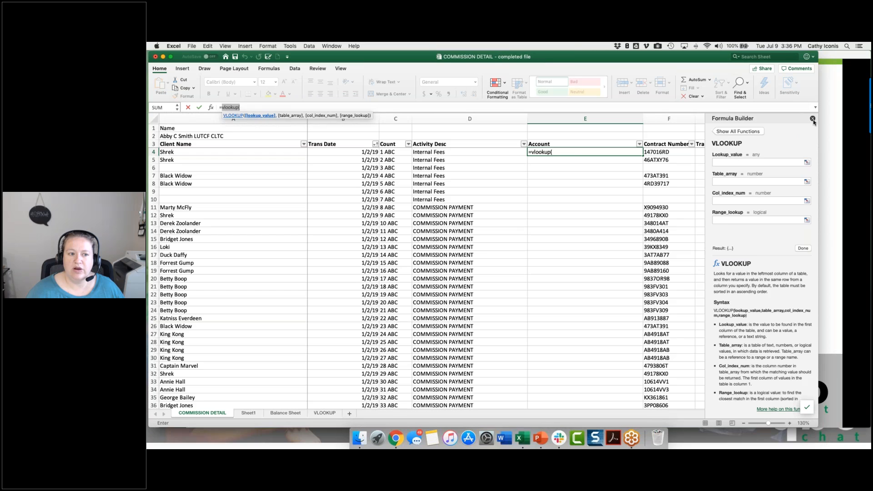
Step: Enter =VLOOKUP(D4,VLOOKUP!A:I,2,FALSE) in the first Account cell, E4, of COMMISSION DETAIL
type("=vlookup(")
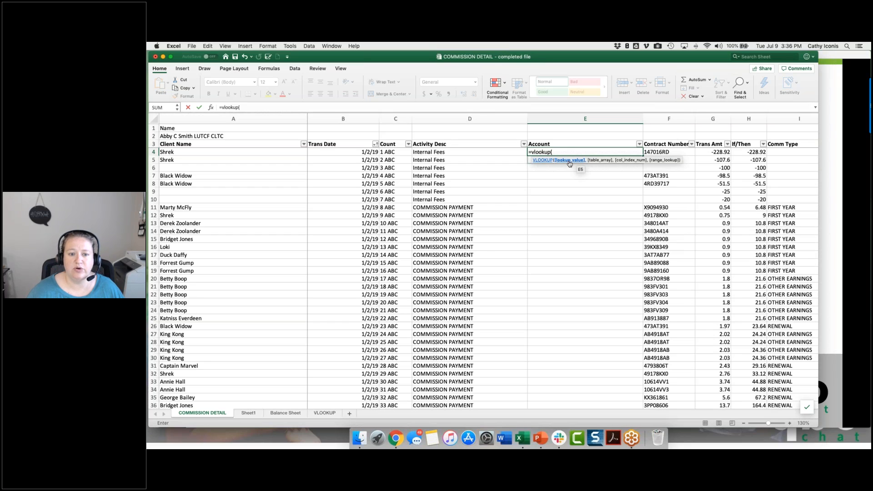
left_click(465, 153)
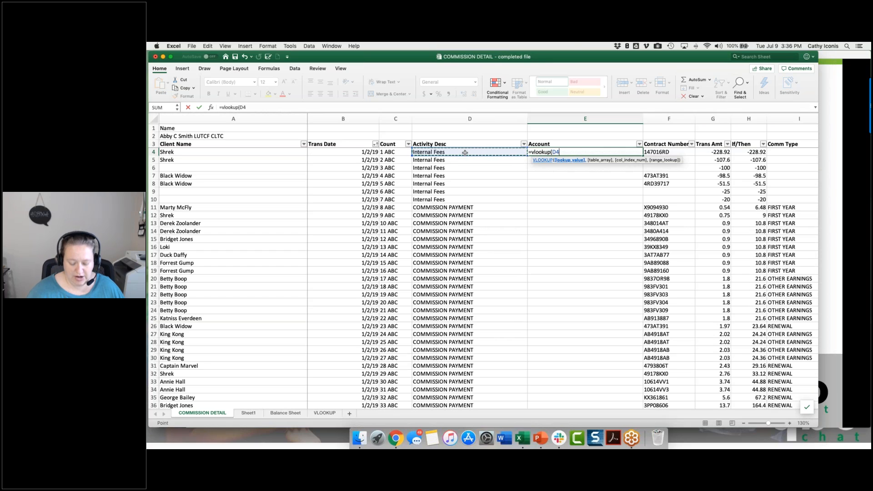
type(",")
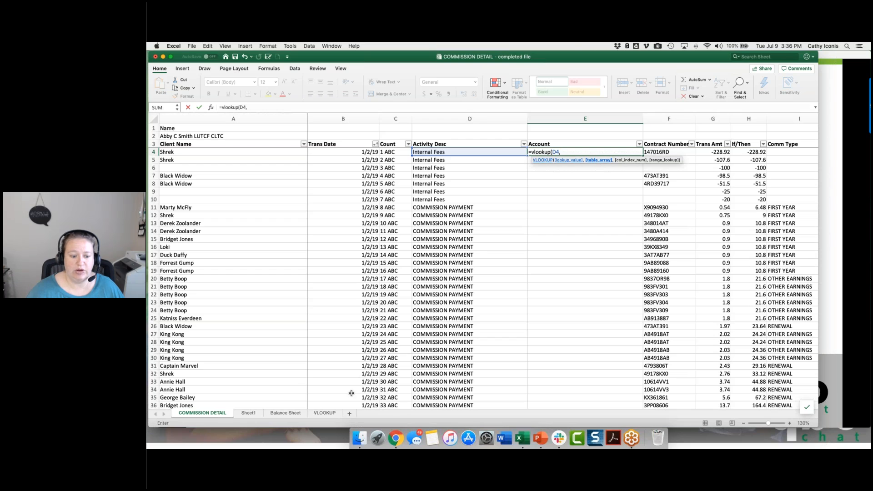
left_click(325, 412)
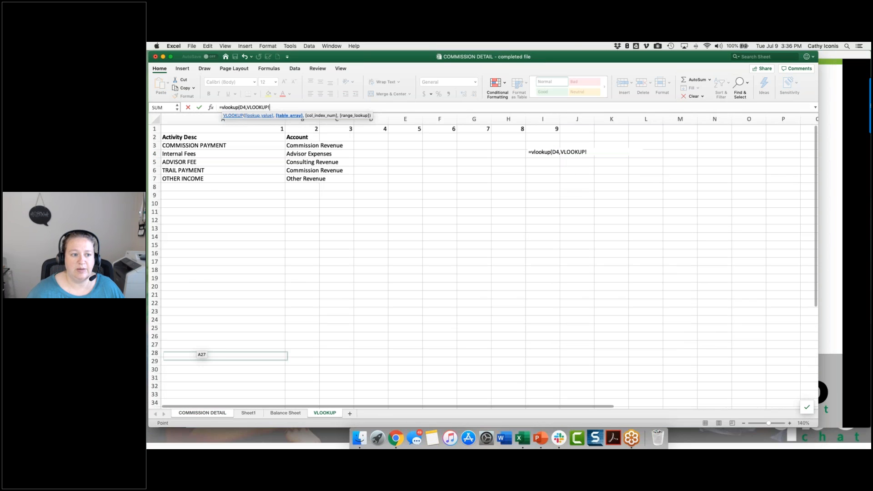
left_click_drag(193, 118, 539, 119)
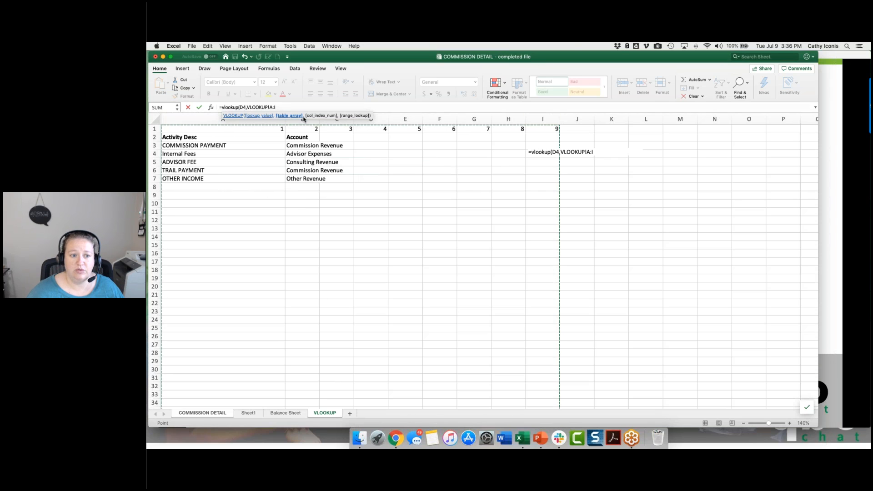
type(",2")
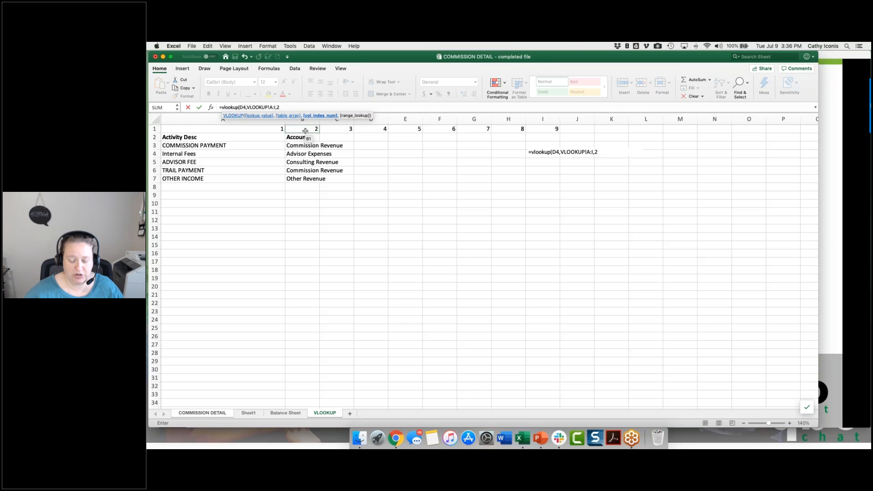
type(",")
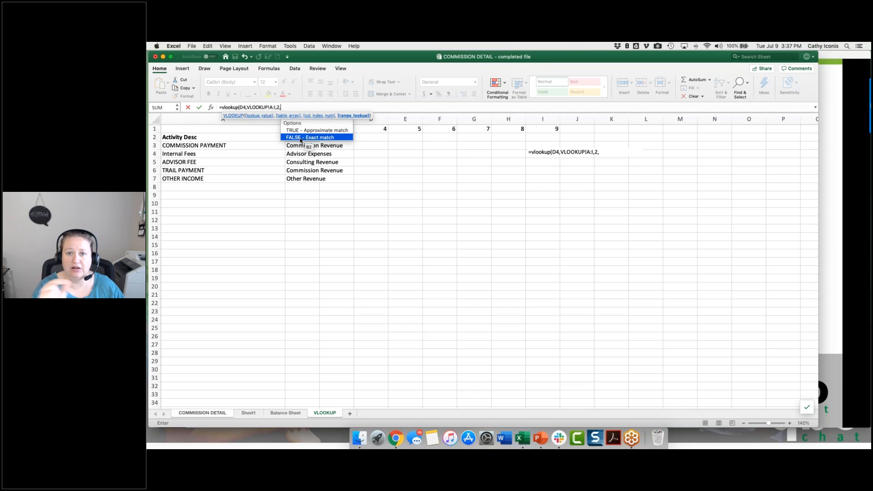
type("FALSE)")
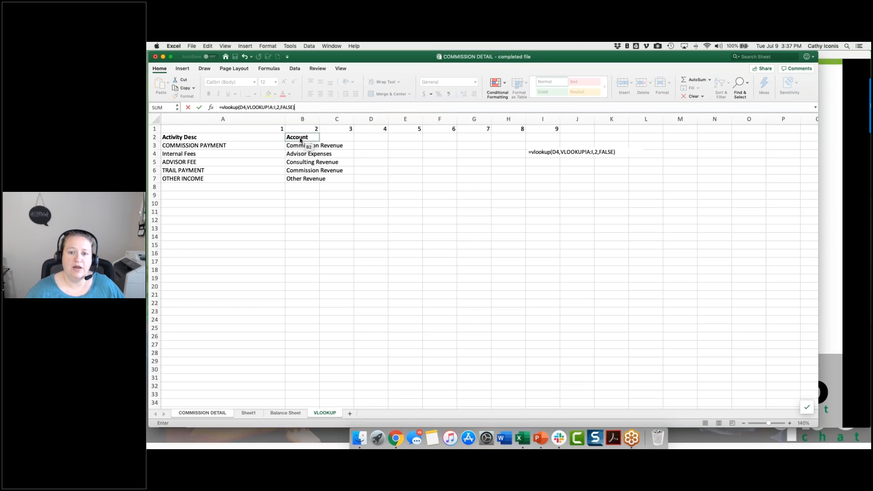
key("Return")
Step: Fill the E4 VLOOKUP formula down the whole Account column and check the assigned accounts against Activity Desc
left_click(552, 154)
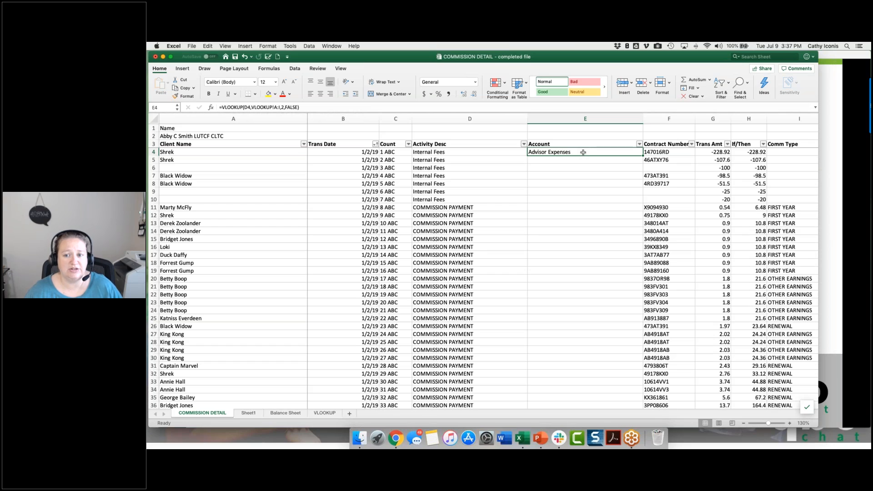
double_click(643, 155)
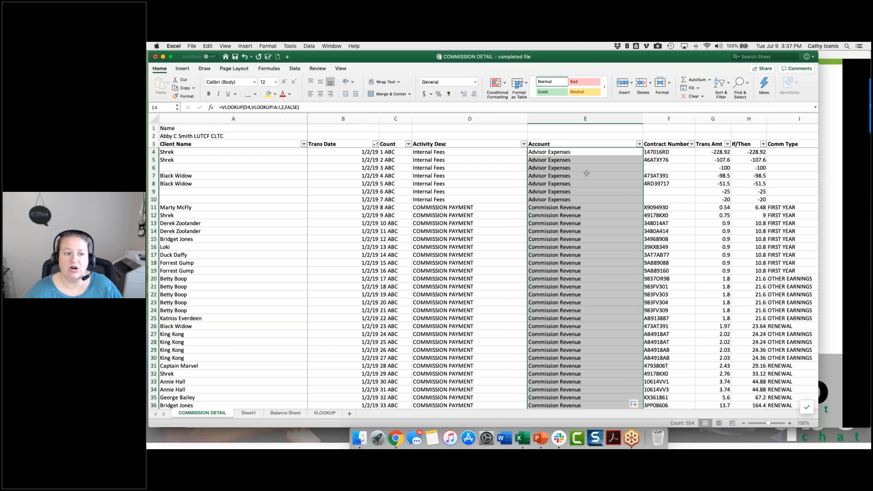
scroll(586, 173, "down", 20)
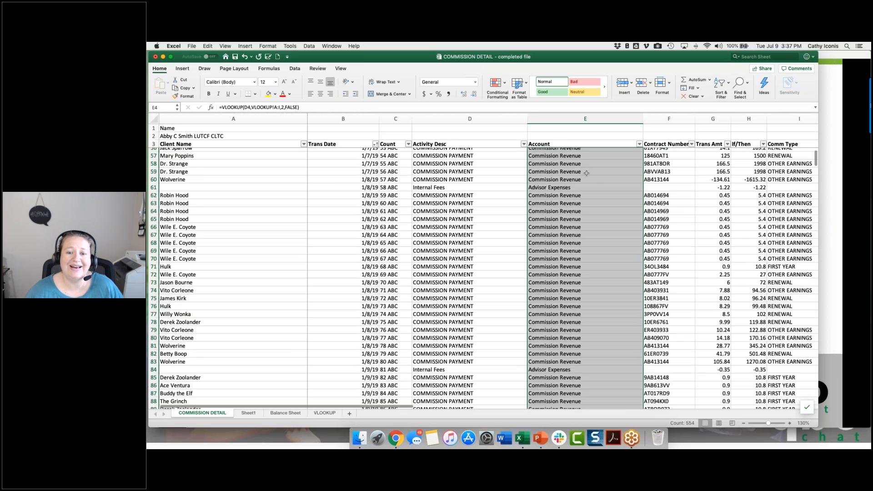
scroll(586, 173, "down", 5)
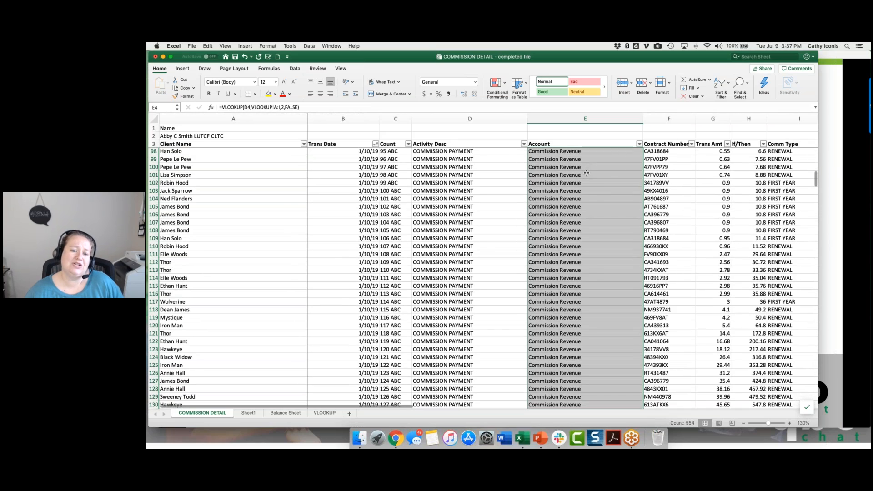
scroll(587, 173, "down", 14)
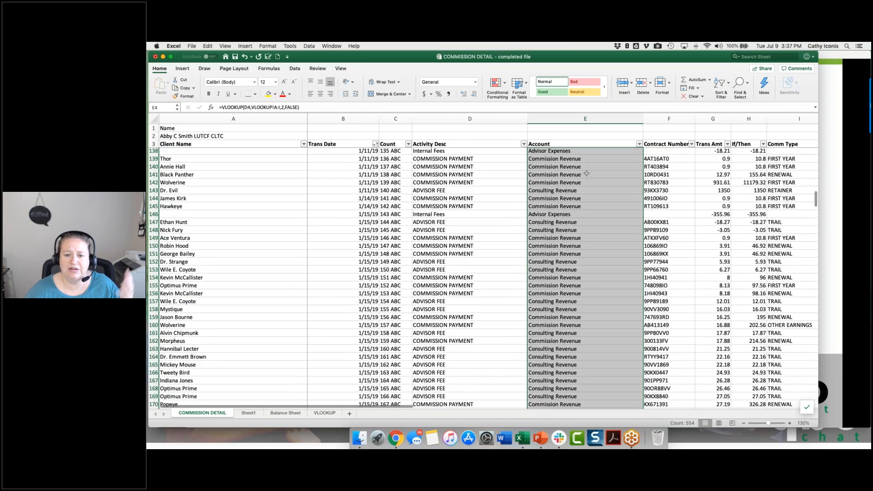
scroll(587, 173, "up", 20)
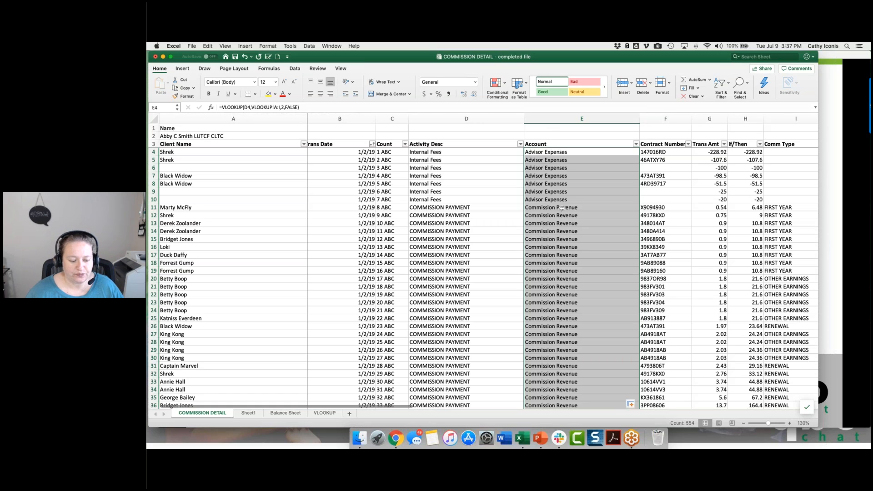
Step: Select the If/Then formula in H4, view the If/Then Formulas slide in PowerPoint, and return to the Excel workbook
left_click(743, 152)
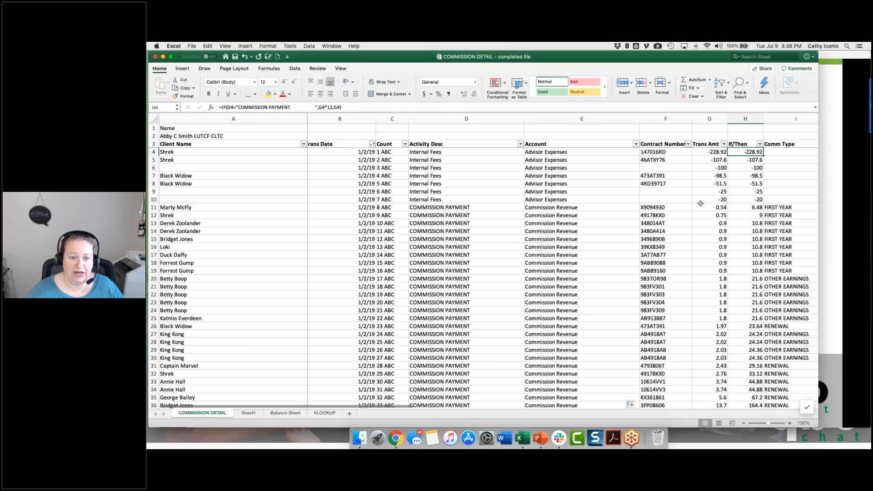
scroll(700, 204, "right", 5)
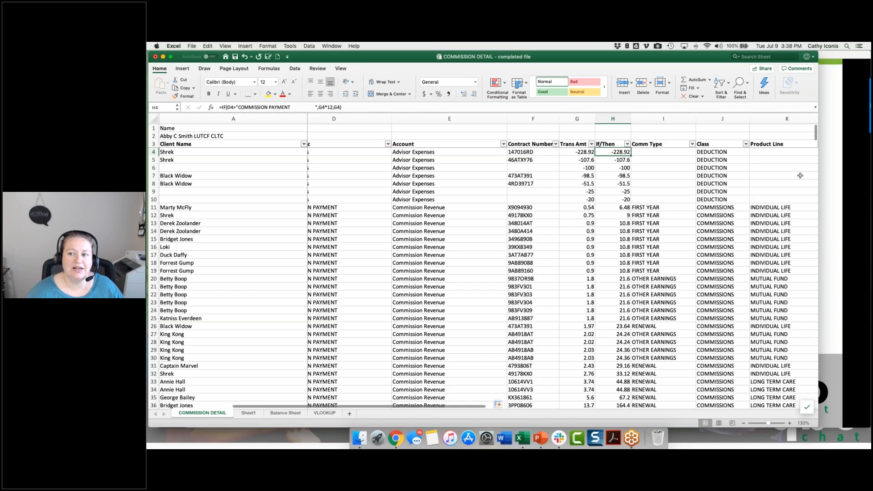
left_click(833, 164)
left_click(833, 164)
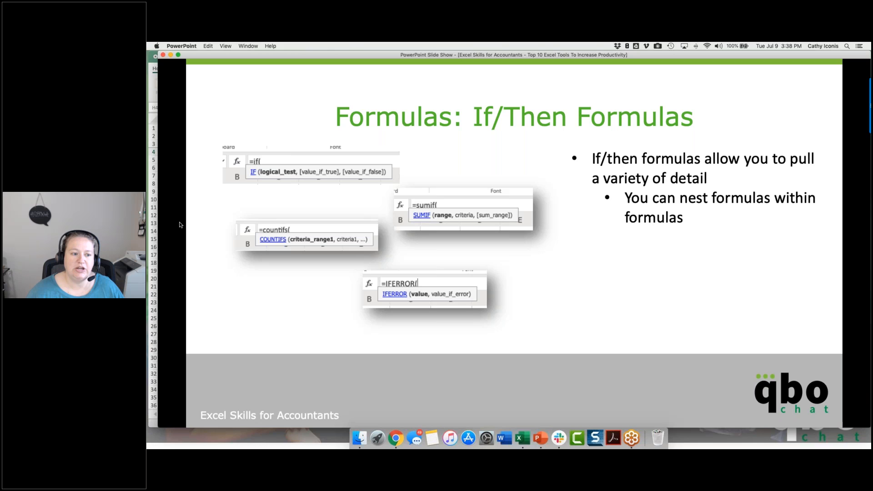
left_click(150, 230)
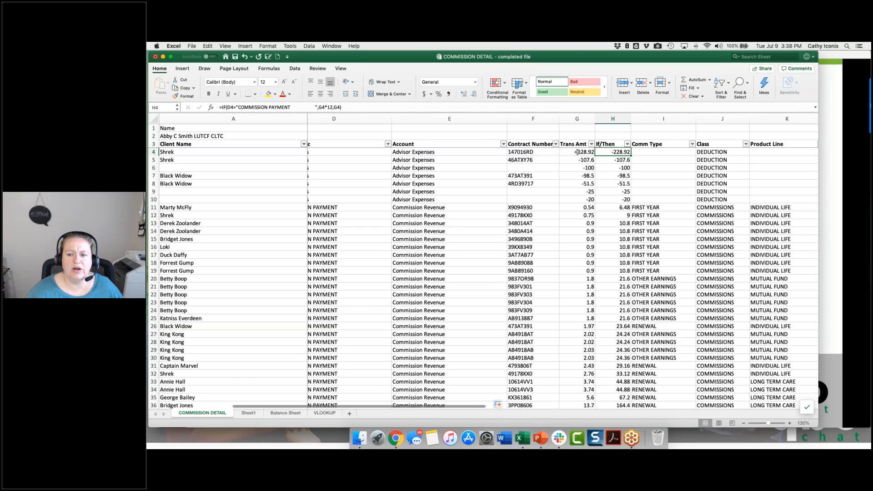
Step: Insert a nested if(K4="INDIVIDUAL LIFE", test before G4*12 in the H4 formula
scroll(578, 152, "right", 1)
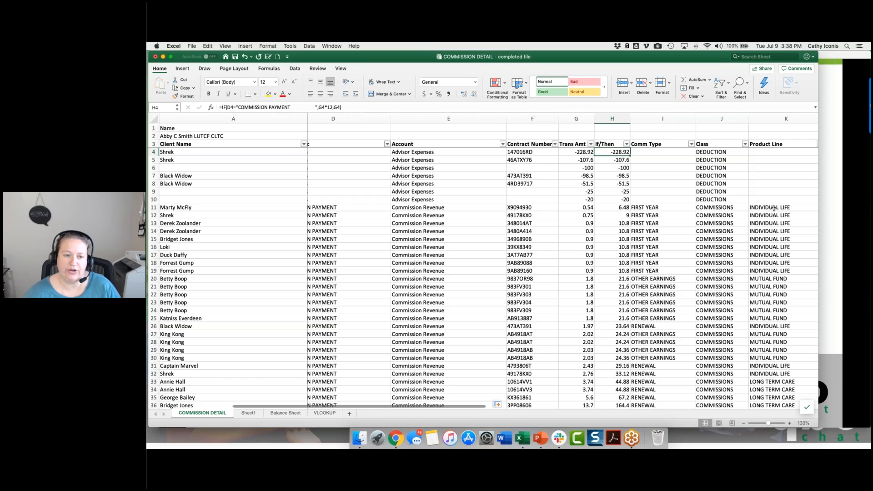
left_click(317, 108)
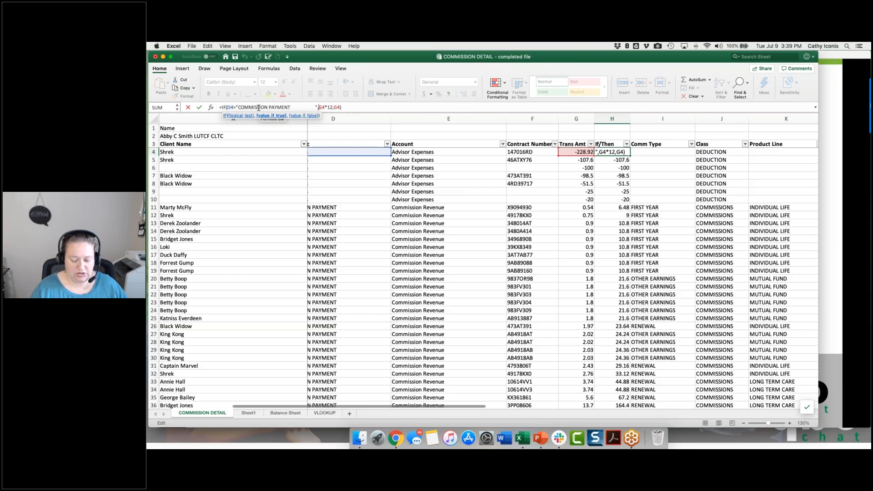
type("if(")
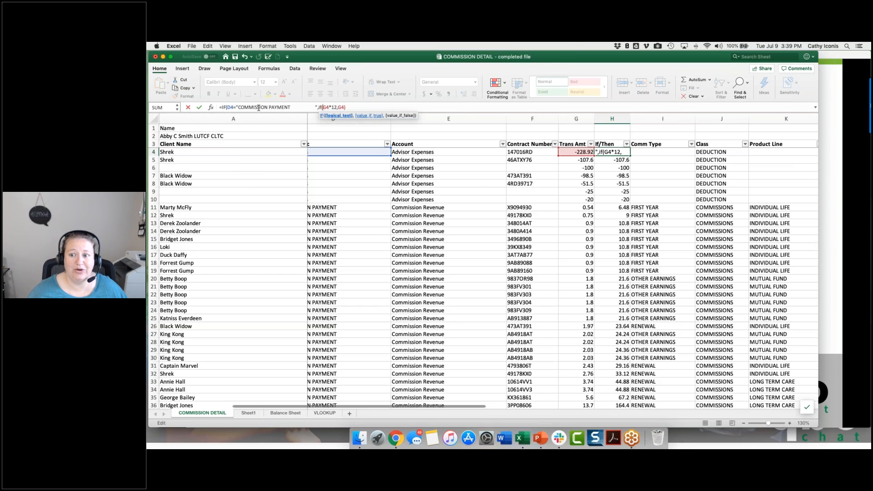
left_click(778, 153)
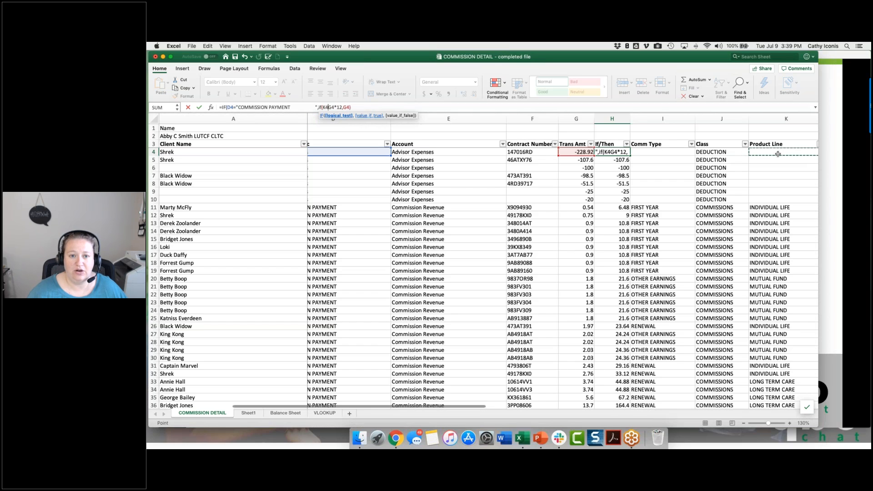
type("=\"")
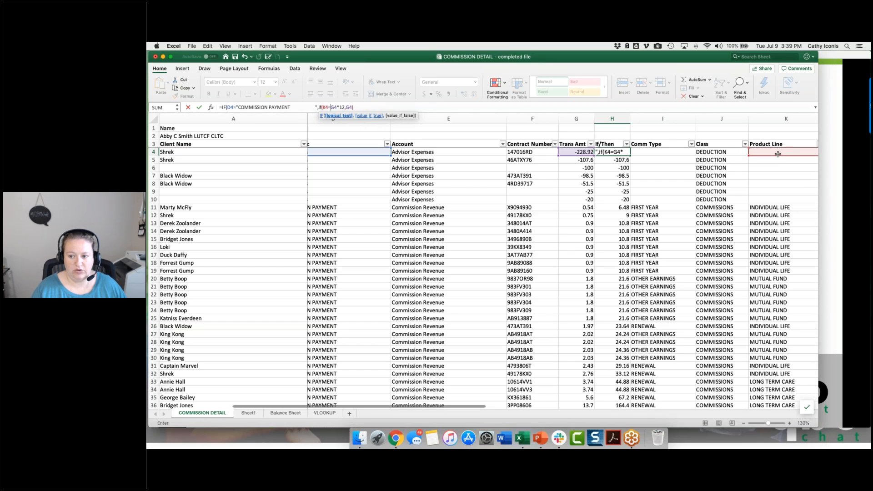
type("INDIVIDUAL")
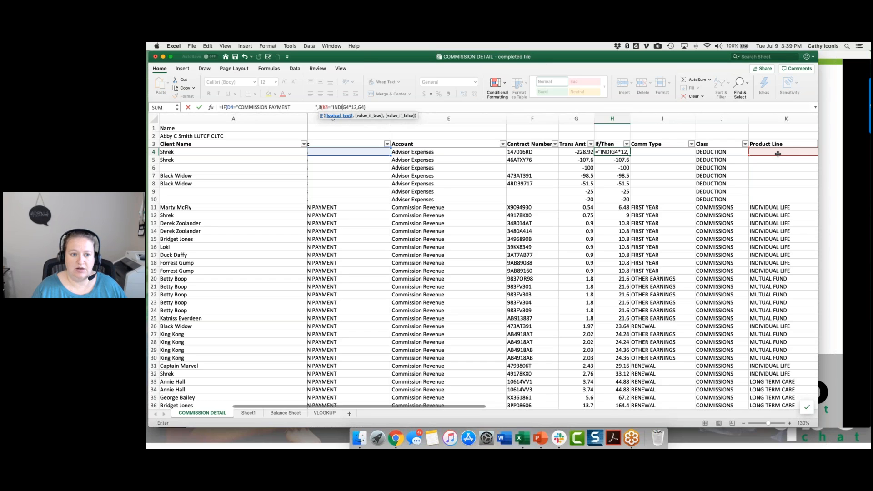
type(" LIFE\"")
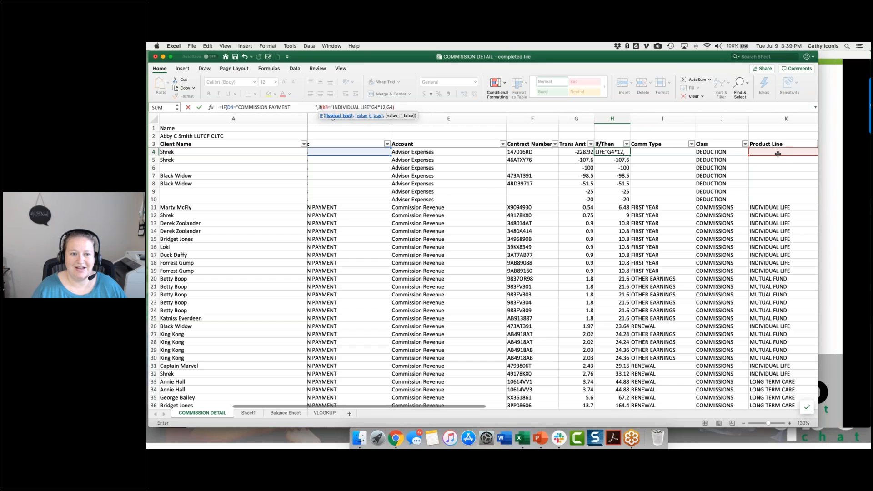
type(",")
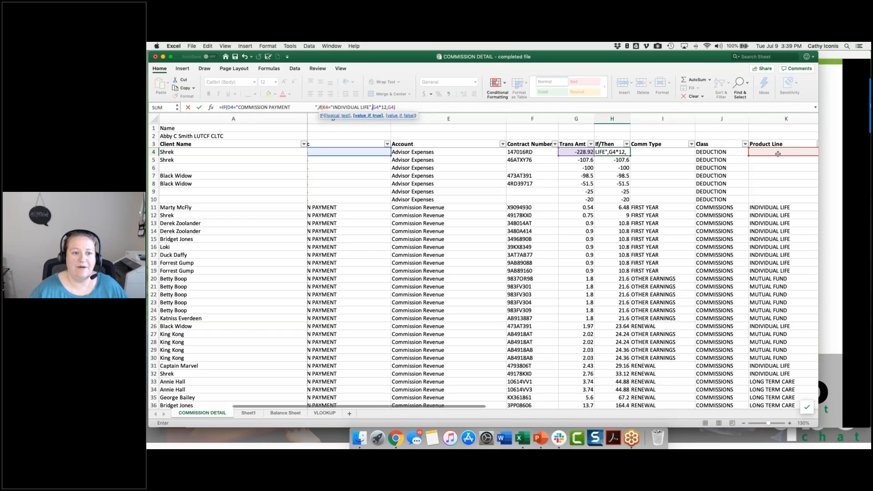
Step: Add an opening parenthesis before the nested IF in H4, give it 0 as its value if false, and close it
left_click(318, 107)
type(",(")
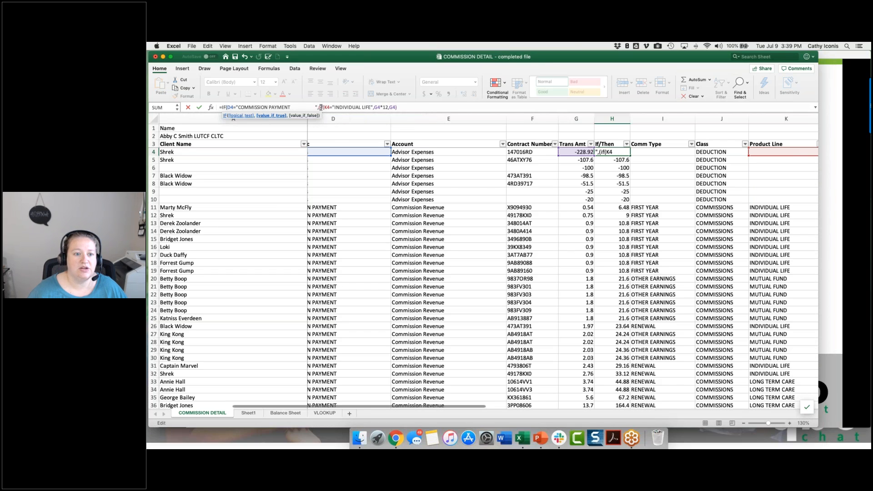
left_click(328, 108)
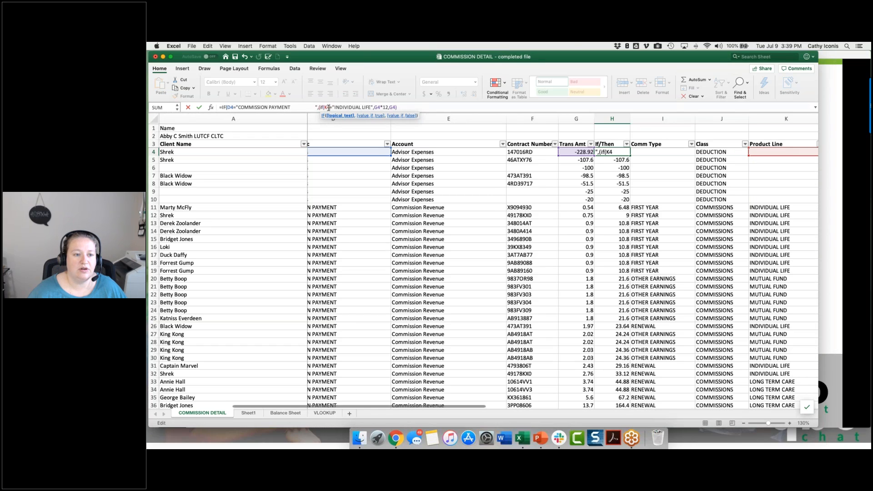
left_click(375, 107)
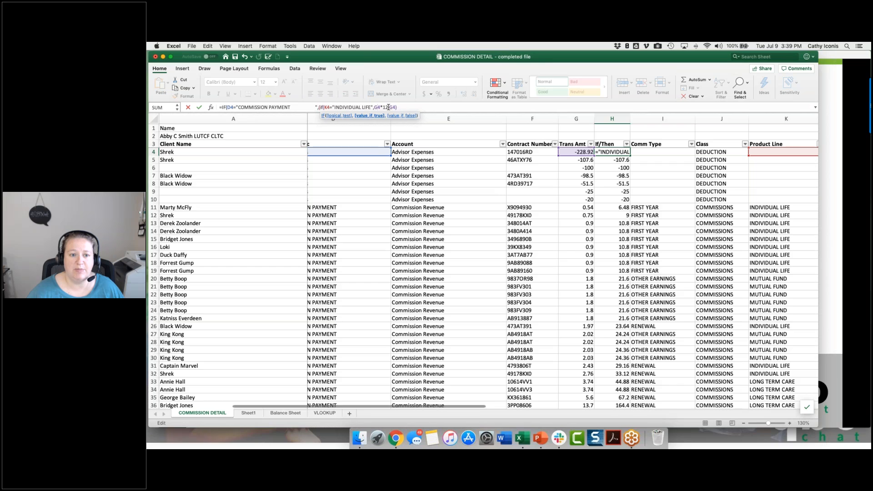
left_click(388, 107)
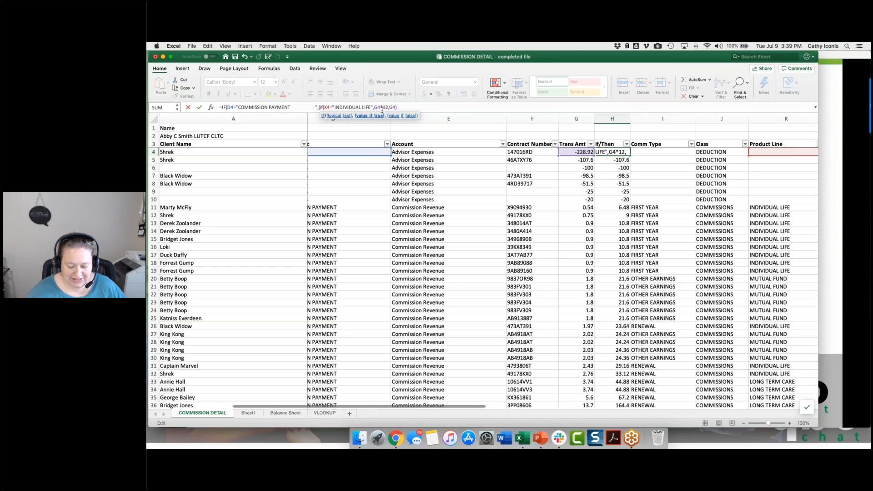
type(",")
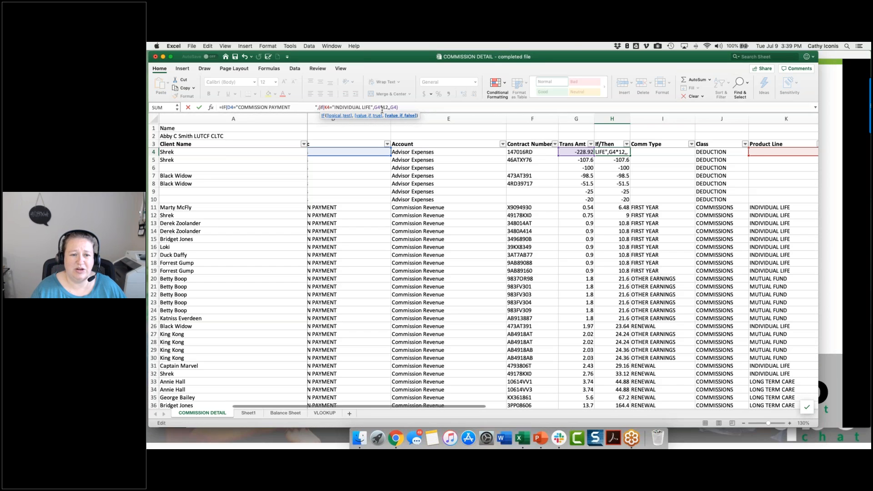
type("0")
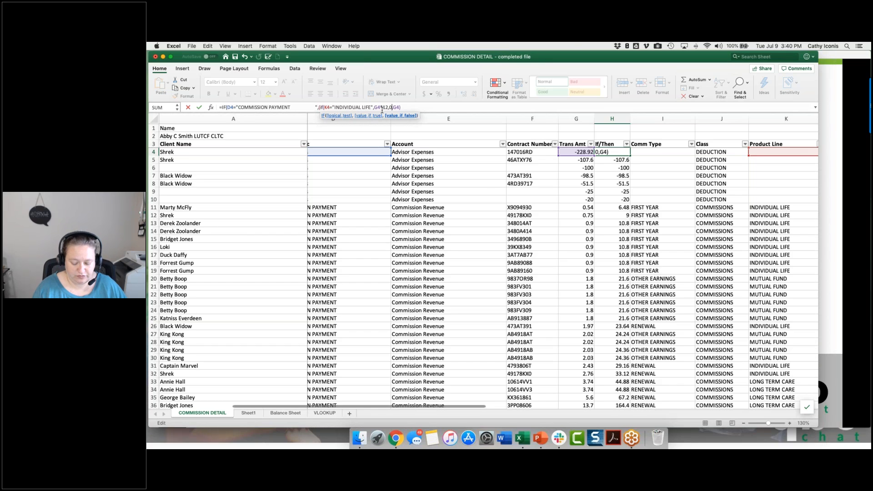
type(")")
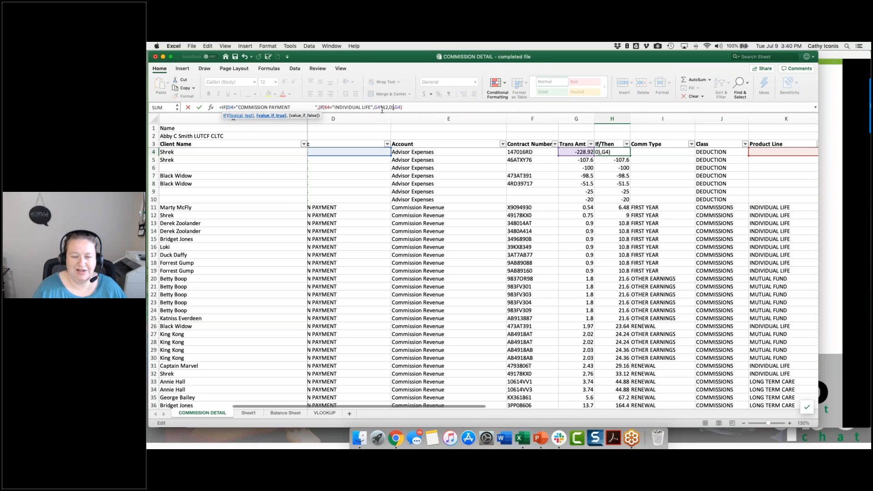
Step: Replace the nested IF's false value in H4 with G4*8, add the second closing parenthesis, and enter the formula
left_click(391, 107)
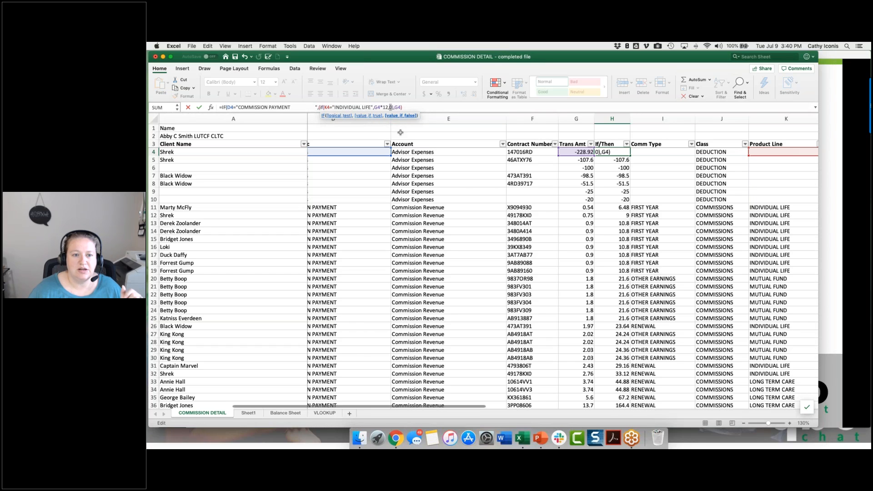
key("BackSpace")
type("G")
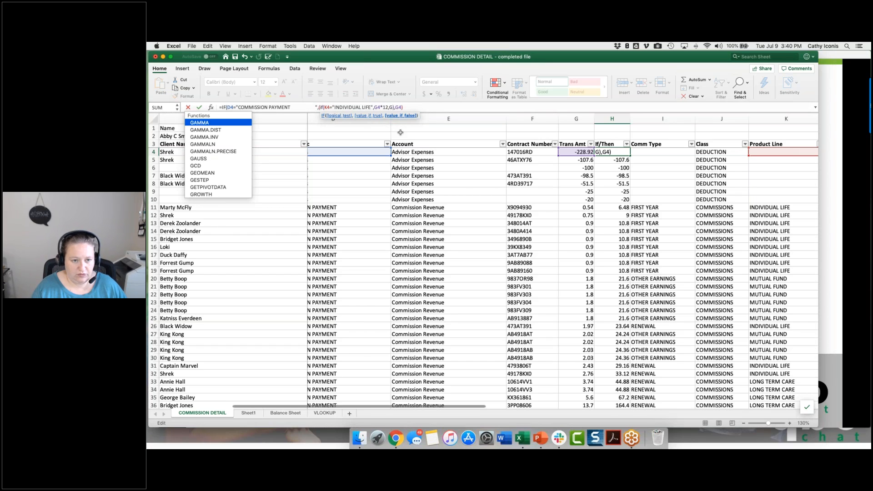
type("4*8")
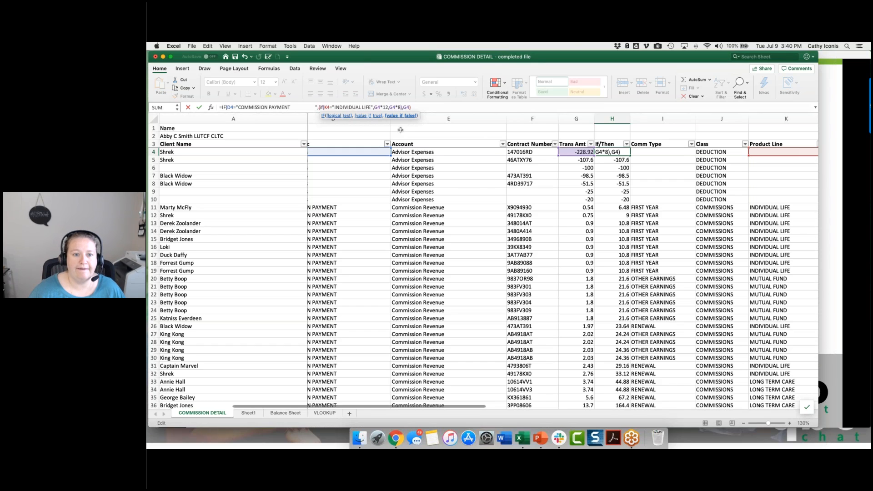
left_click(402, 107)
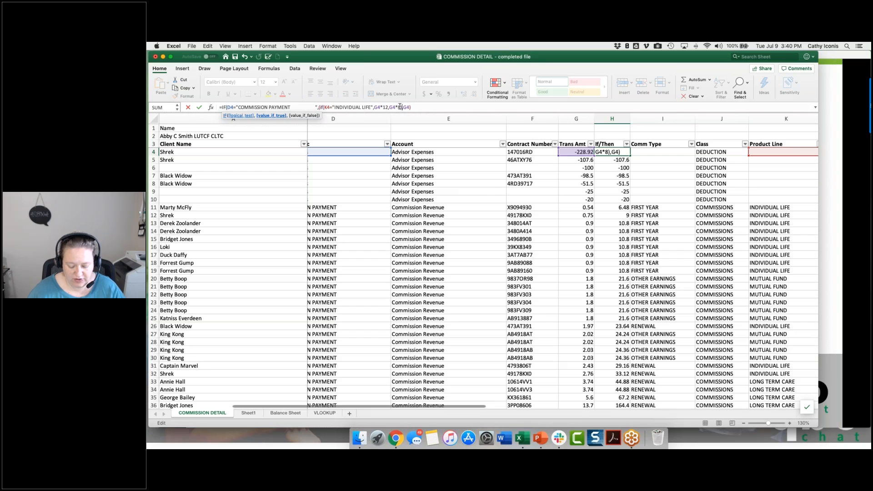
type(")")
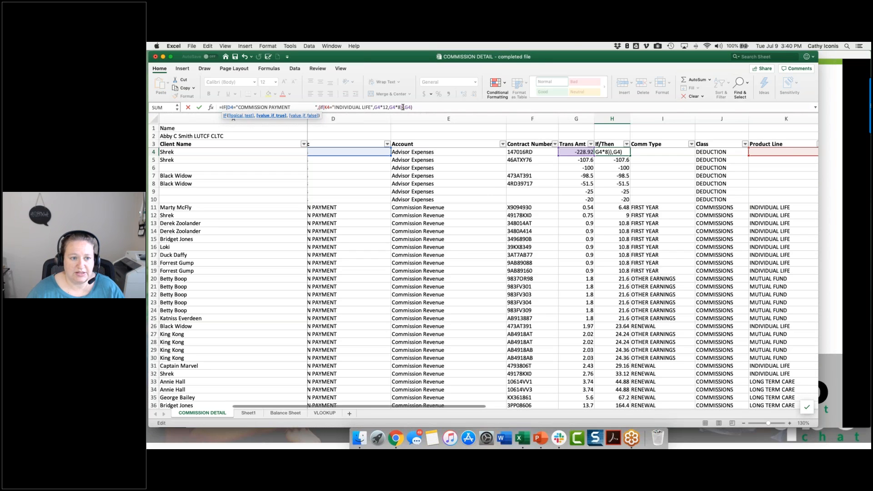
left_click(407, 108)
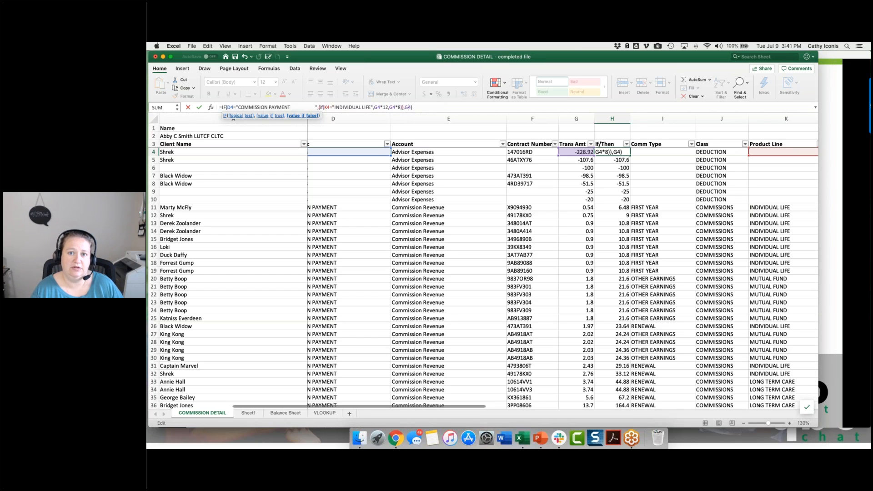
key("Return")
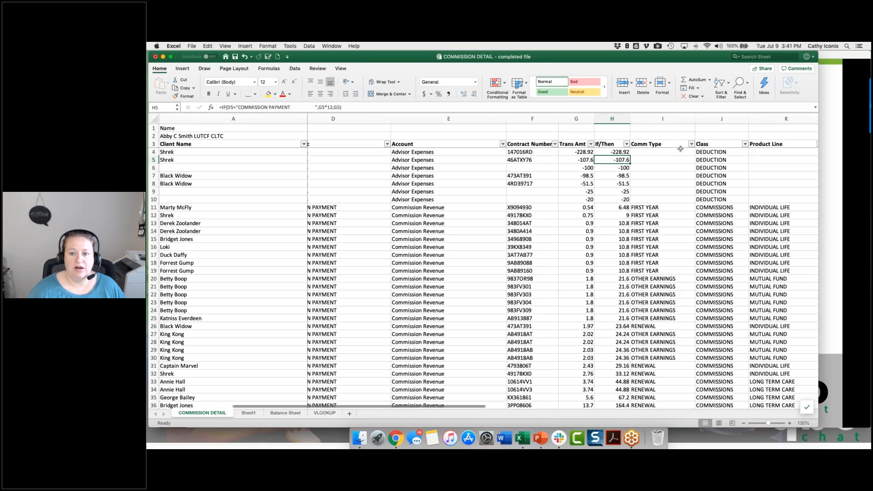
Step: Fill the H4 formula down the If/Then column and check the calculation in H13
left_click(612, 155)
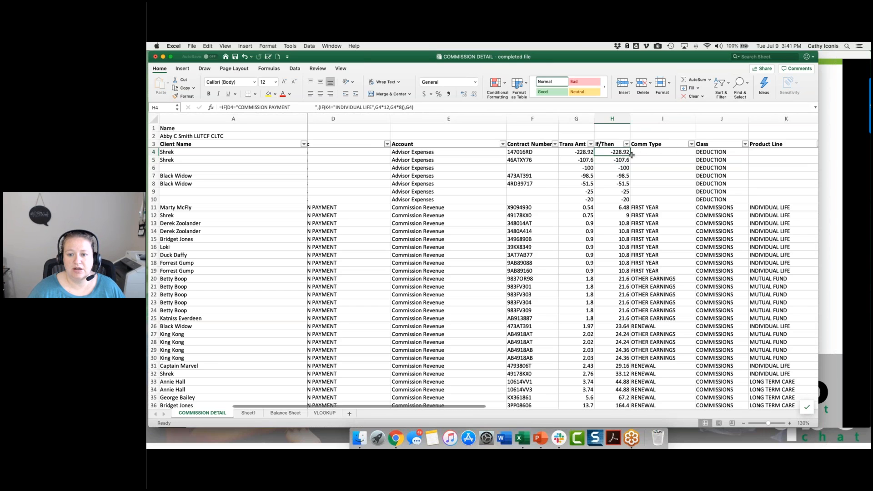
double_click(631, 155)
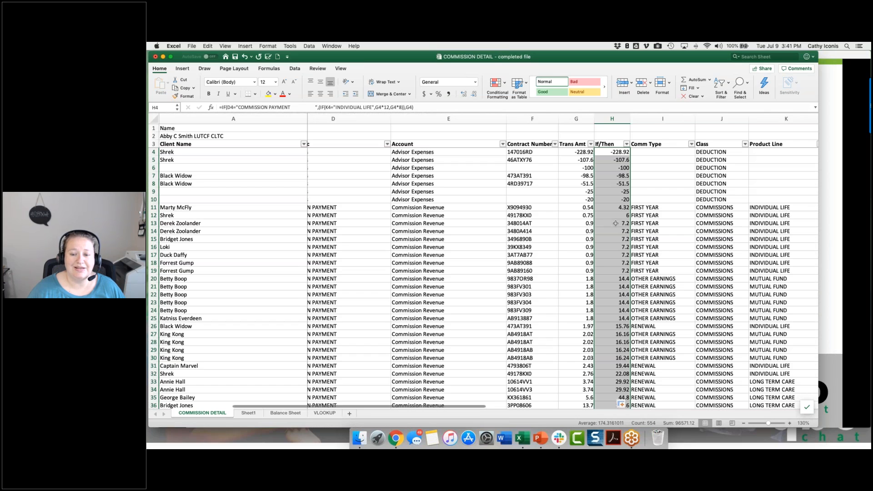
left_click(616, 223)
Step: Copy the full Product Line text from K13, including trailing spaces, and replace INDIVIDUAL LIFE in the H4 formula with it
left_click(751, 223)
left_click(475, 107)
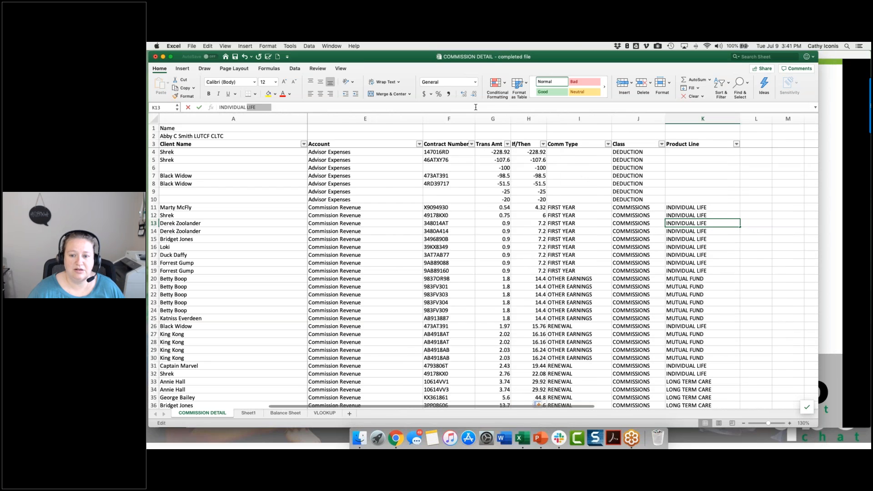
triple_click(475, 107)
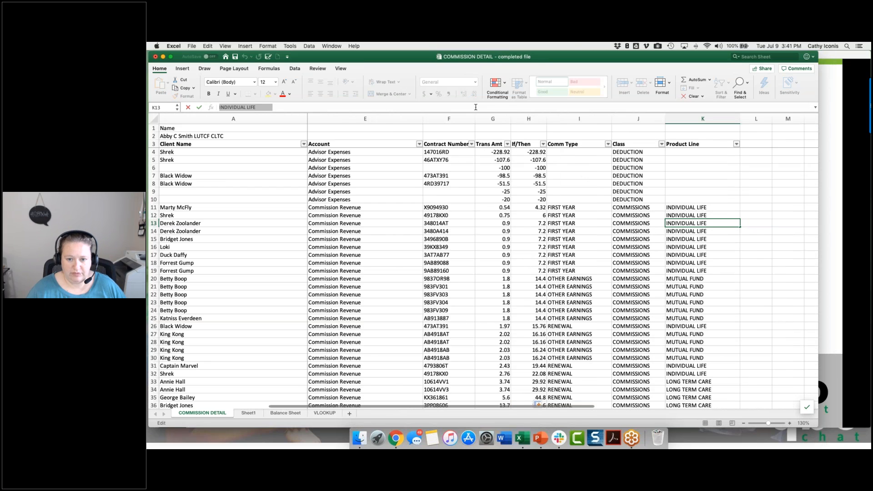
key("super+c")
left_click(523, 152)
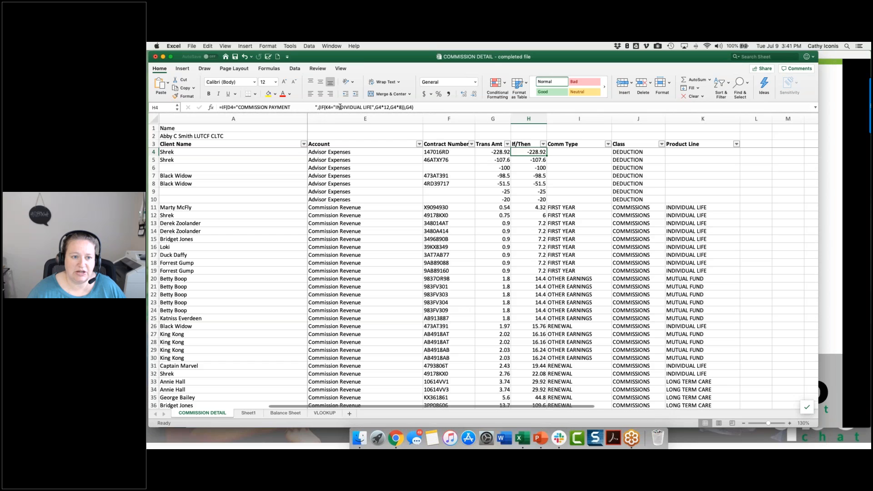
left_click_drag(336, 107, 373, 107)
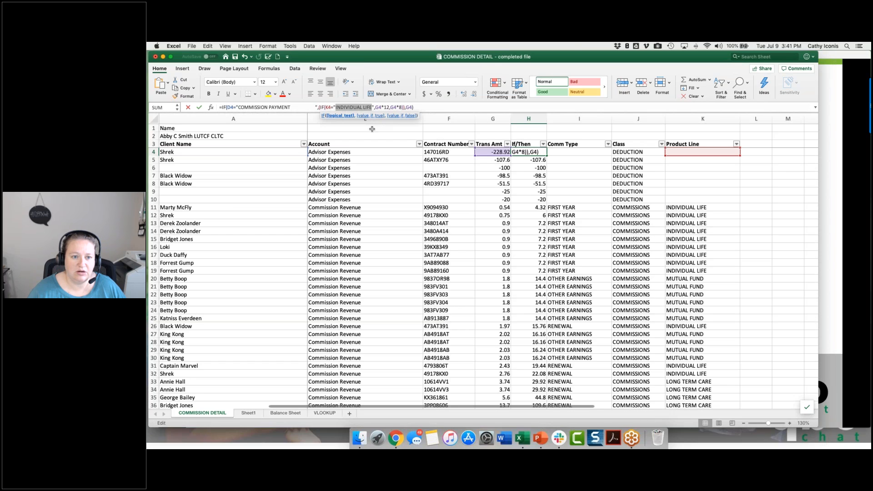
key("super+v")
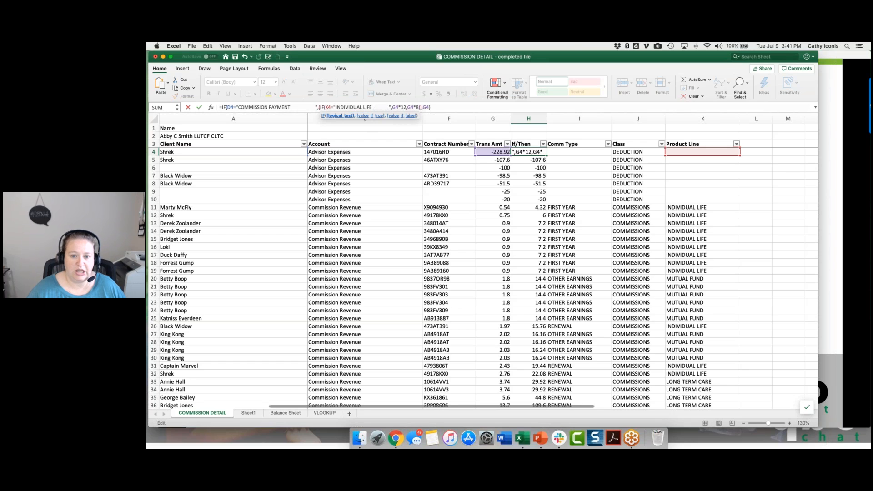
key("Return")
Step: Fill the corrected H4 formula down the If/Then column and check H14 against its Activity Desc and Product Line
left_click(544, 152)
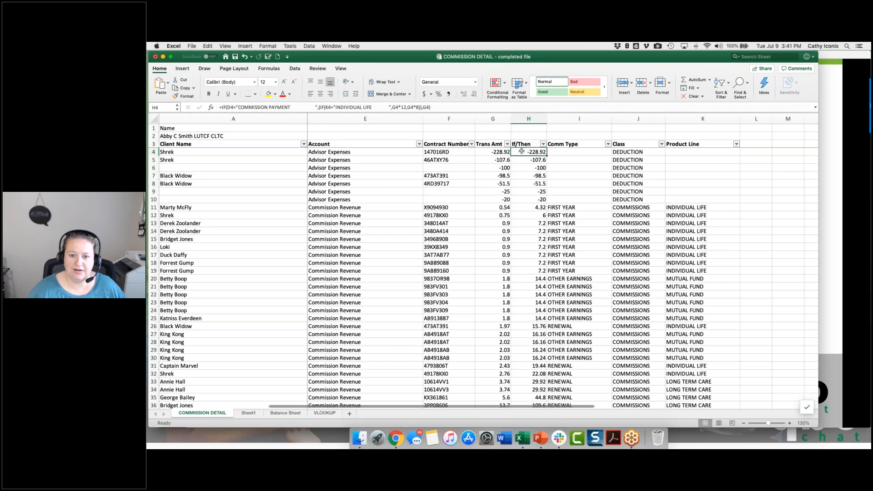
double_click(546, 154)
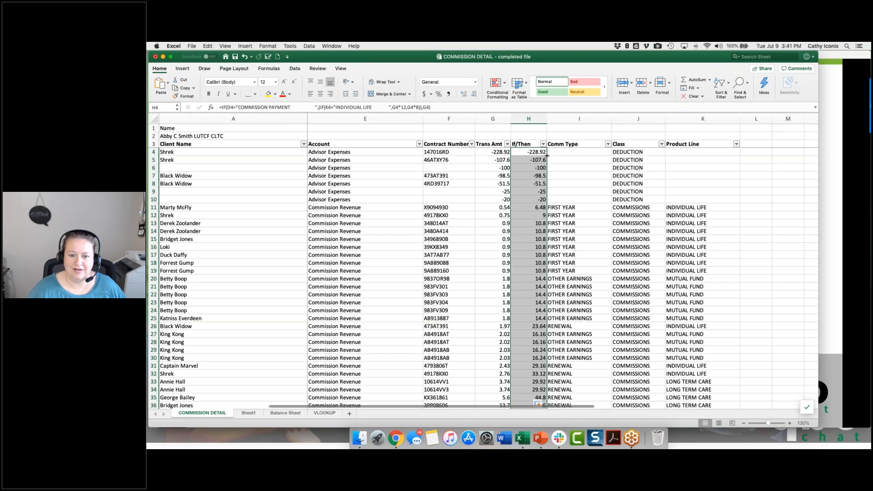
left_click(530, 231)
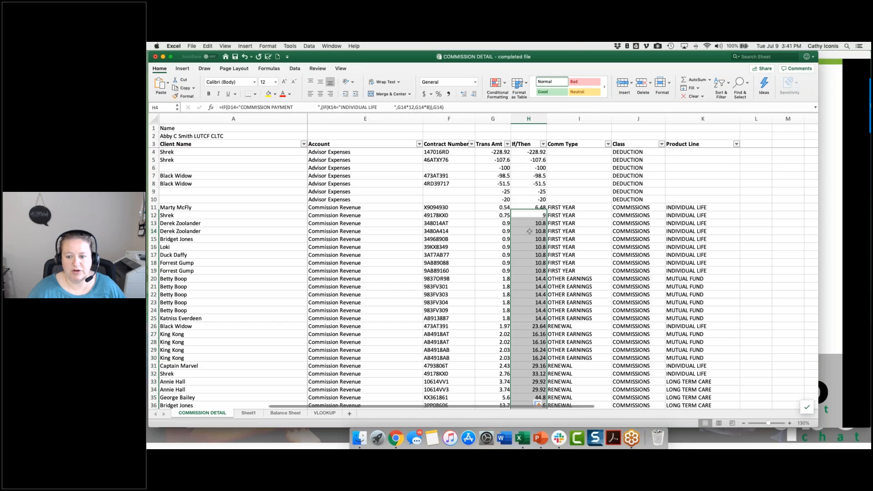
scroll(531, 231, "left", 5)
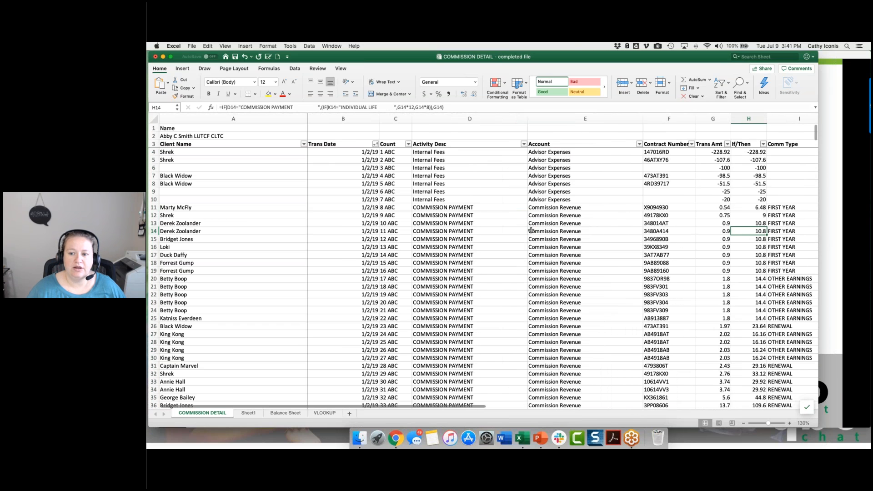
scroll(682, 219, "right", 5)
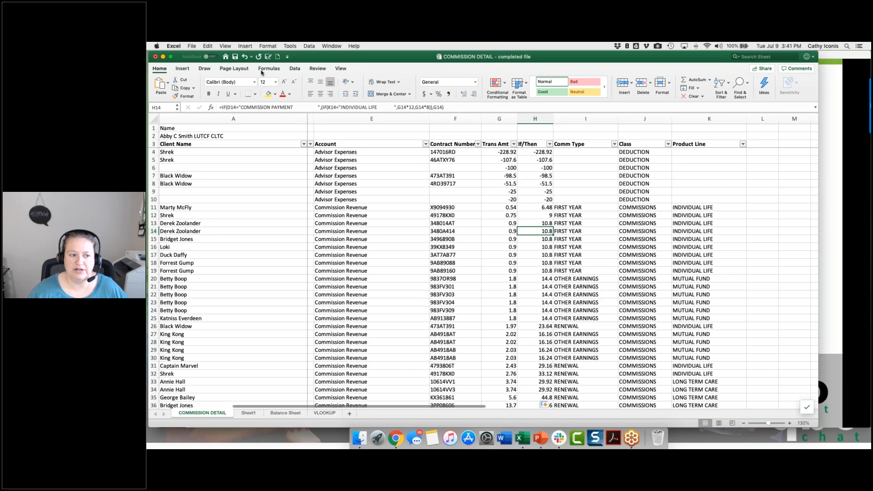
scroll(375, 185, "left", 5)
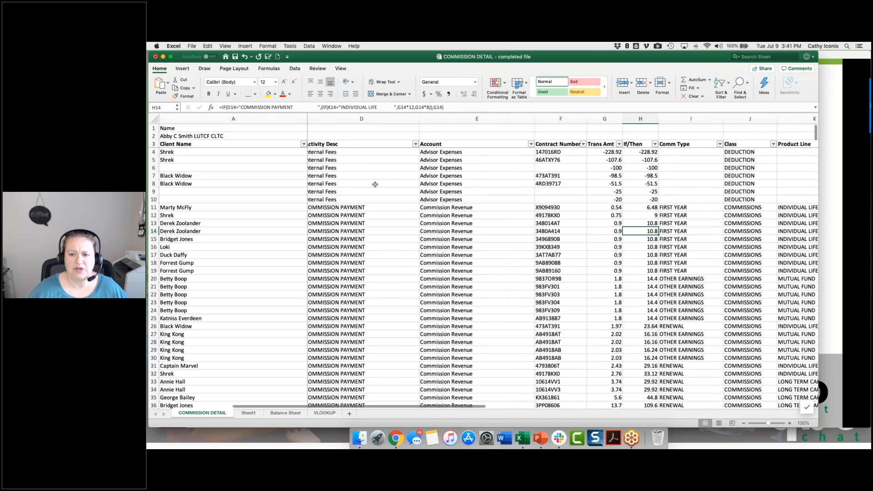
scroll(375, 184, "right", 1)
Step: Test text in the Trans Amt cell G4 by entering N/A and replacing it with A
left_click(634, 153)
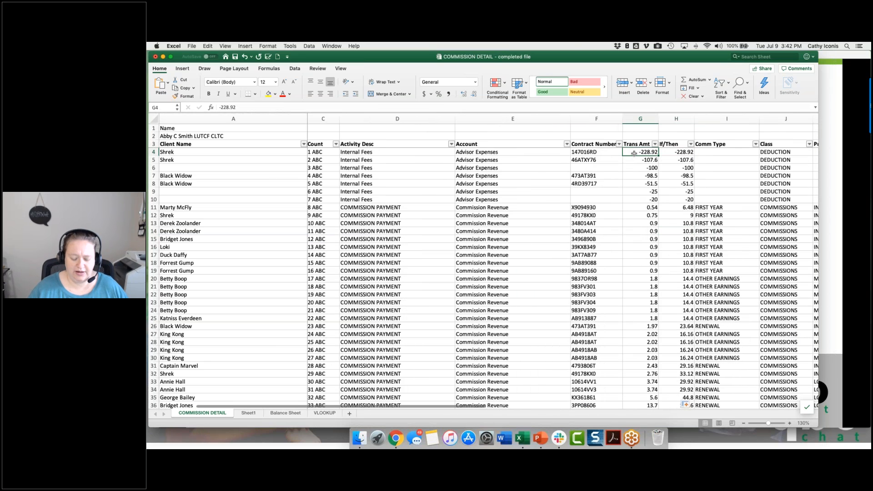
type("N/A")
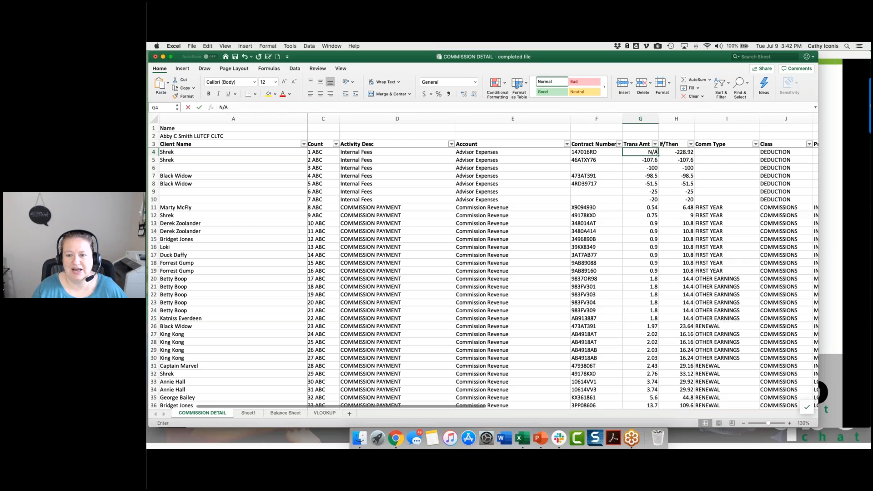
key("Return")
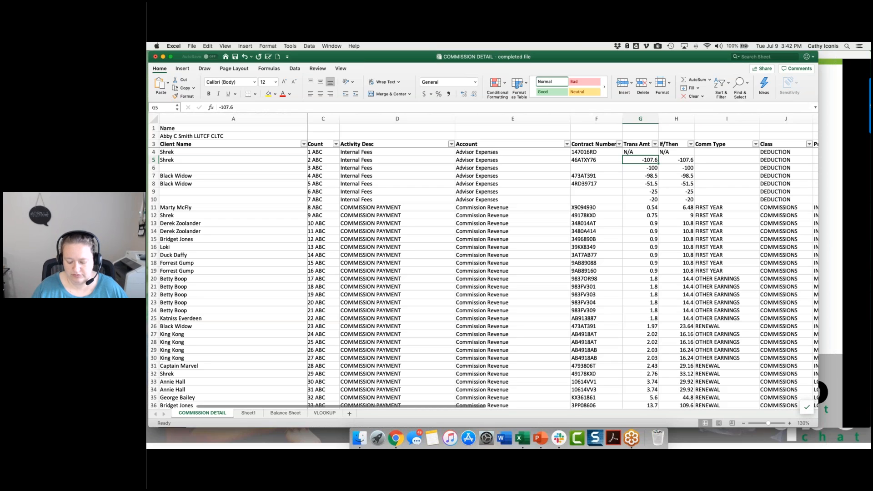
key("Up")
key("BackSpace")
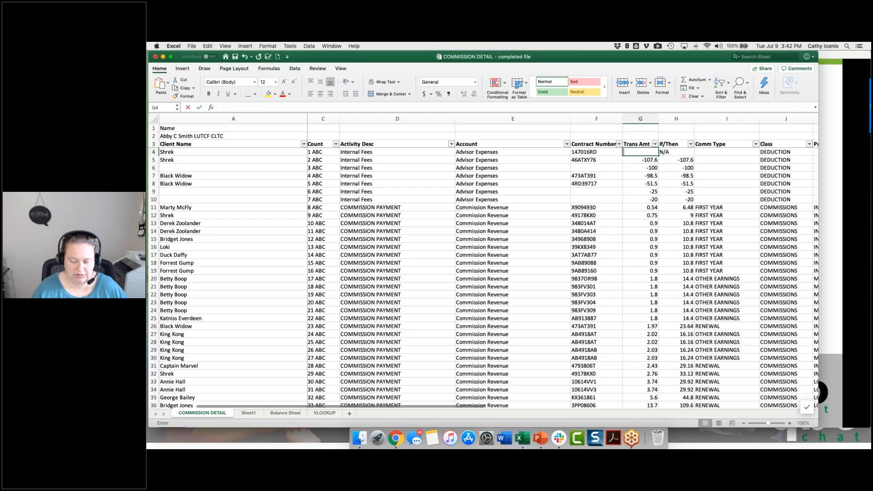
type("A")
key("Return")
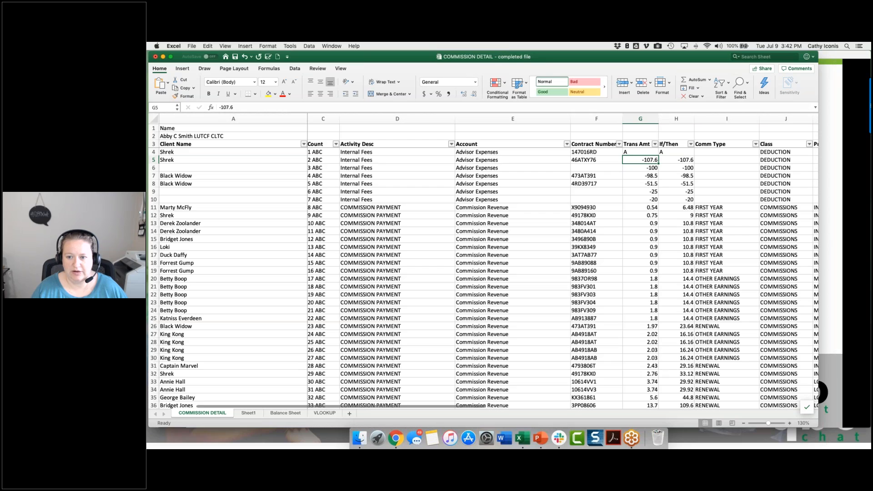
Step: Change the outer IF's value if false in H4 from a G4 reference to 0 and check the resulting cell
key("Up")
key("Right")
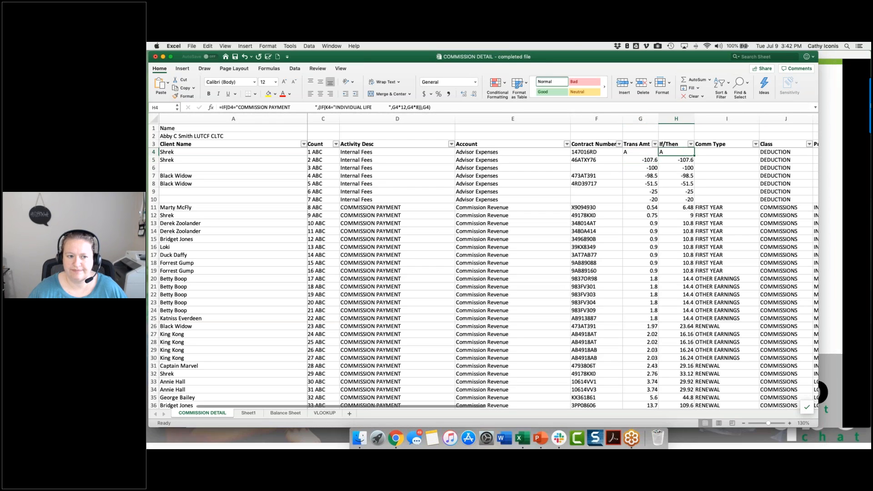
left_click(425, 108)
double_click(424, 107)
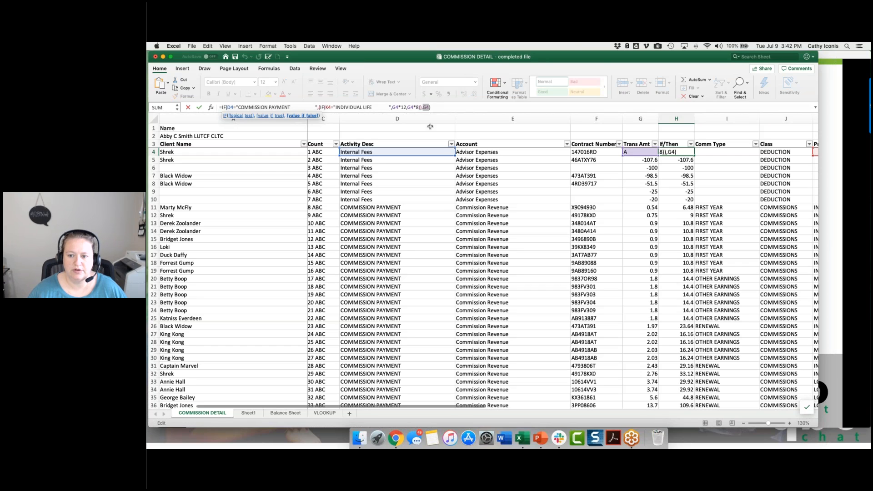
type("0")
key("Return")
left_click(683, 152)
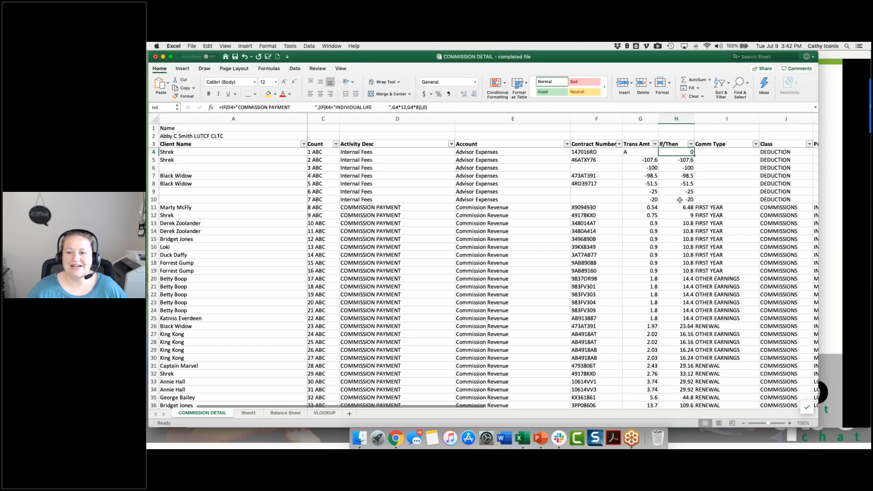
Step: Test text in the Trans Amt cell G12 by entering A, check the H12 formula against it, and save the workbook
left_click(639, 216)
type("A")
key("Return")
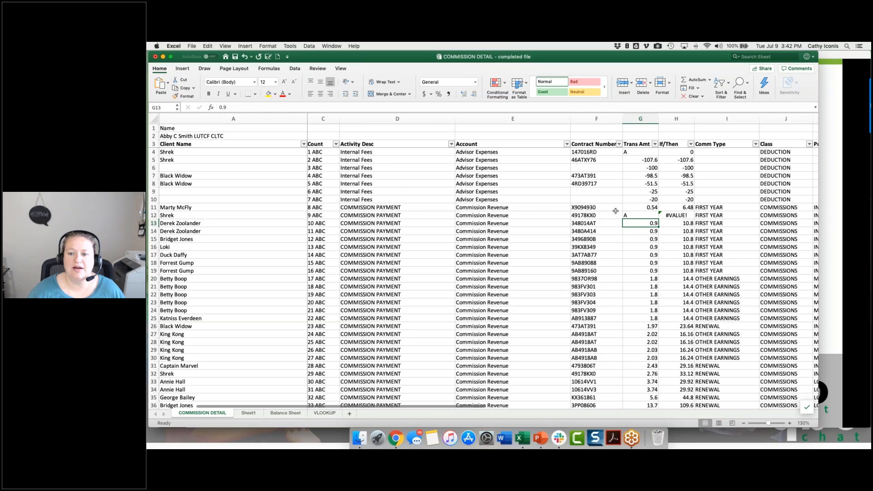
left_click(675, 214)
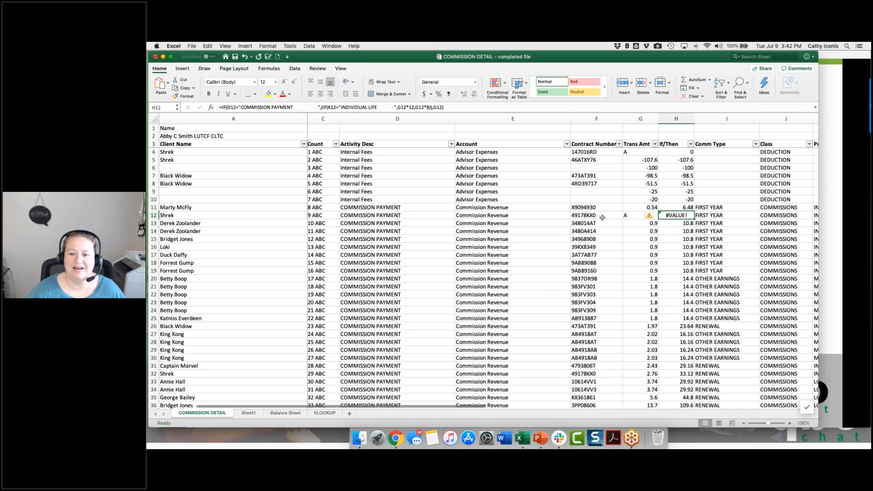
left_click(629, 215)
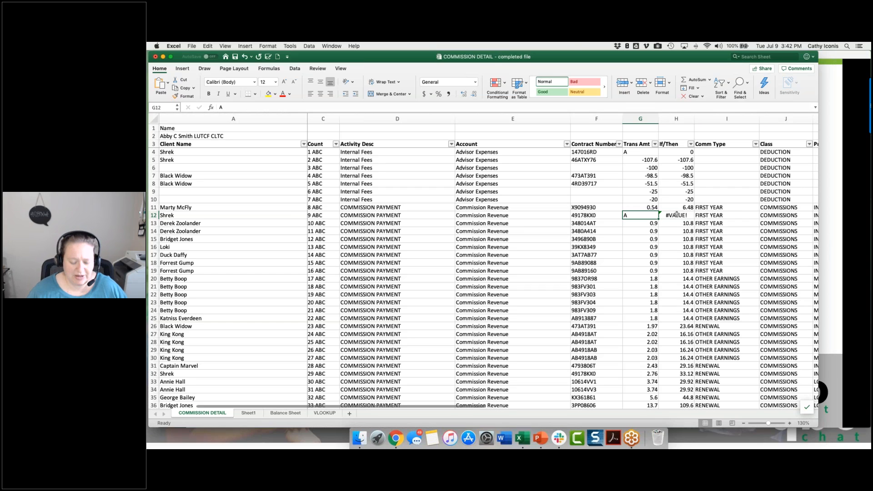
key("super+s")
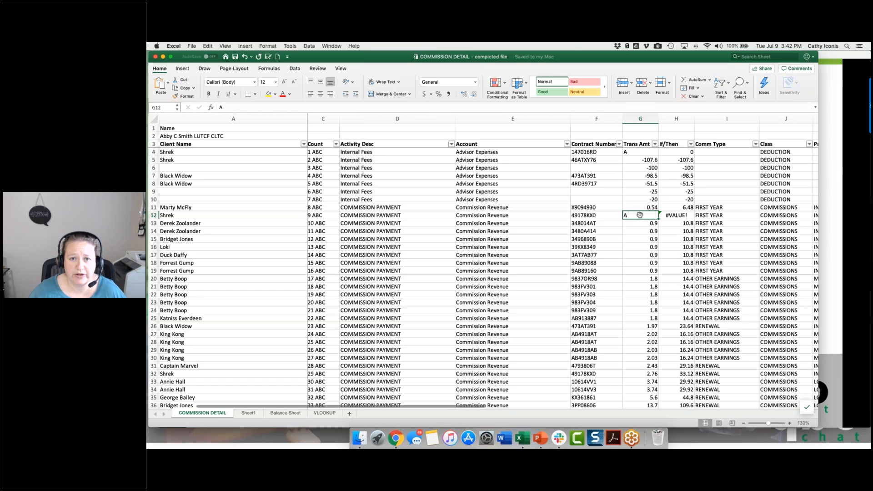
Step: Compare the If/Then formulas in H4 and H12 and check the G12 entry that H12 multiplies
left_click(674, 152)
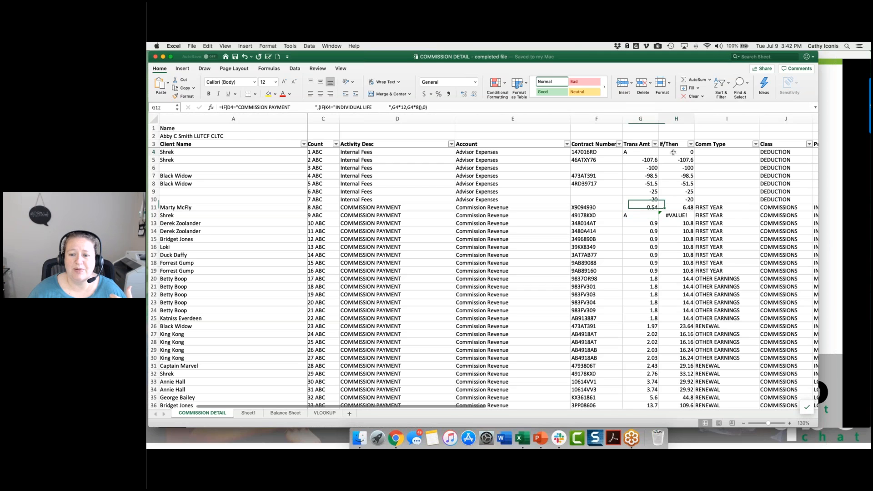
left_click(672, 215)
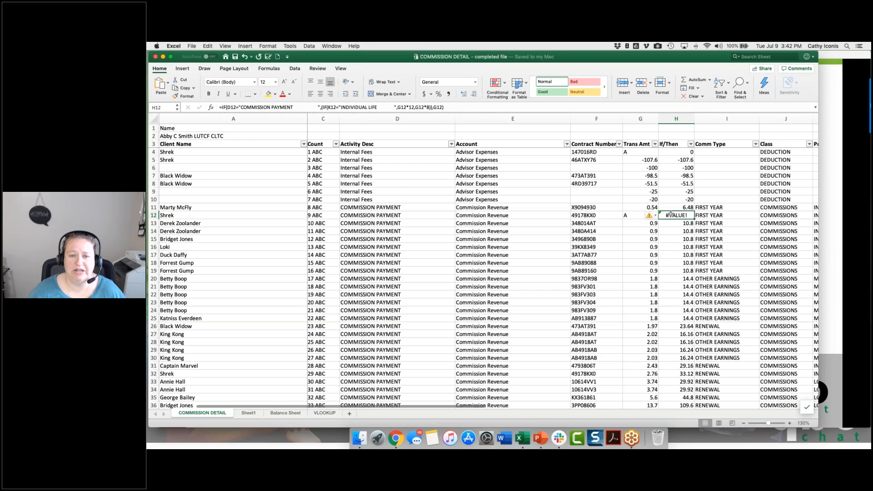
left_click(633, 215)
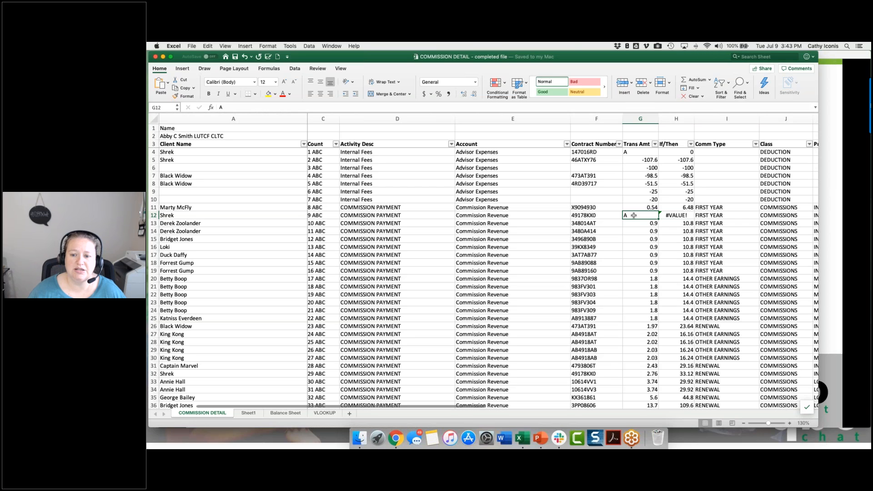
left_click(673, 214)
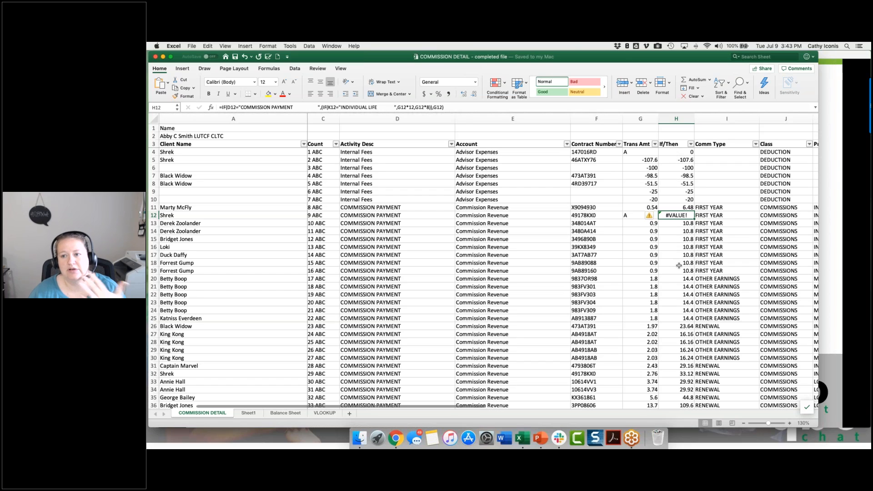
Step: Wrap the nested IF formula in H4 in IFERROR with 0 as the value if error
left_click(685, 154)
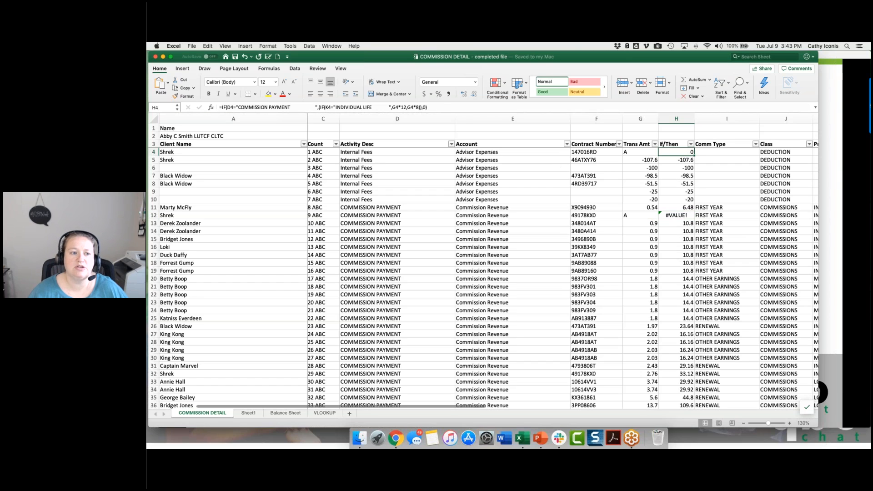
left_click(221, 107)
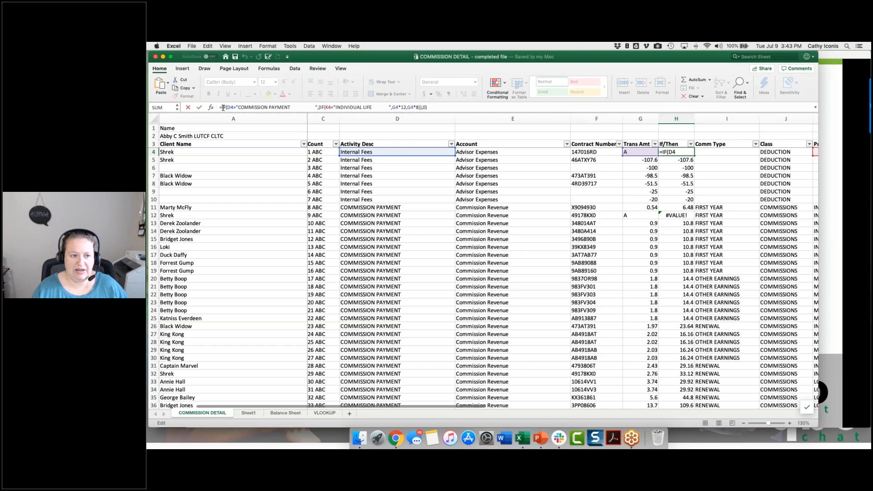
type("iferror(")
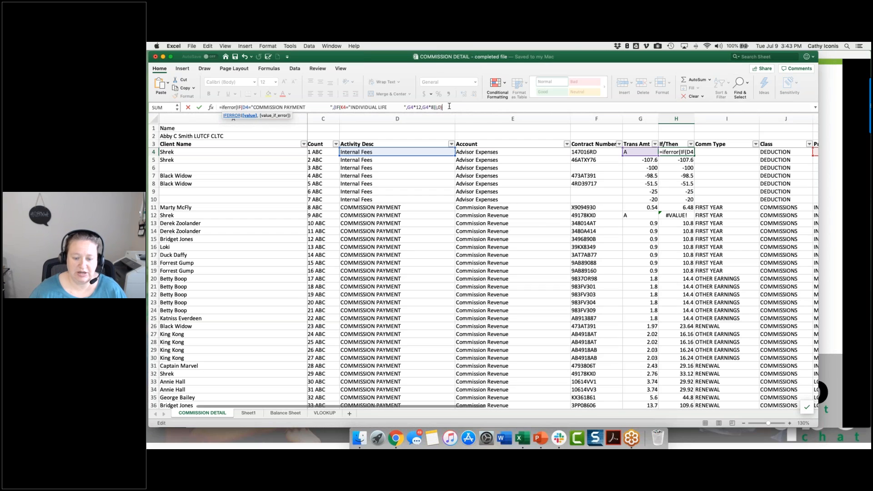
type(",0")
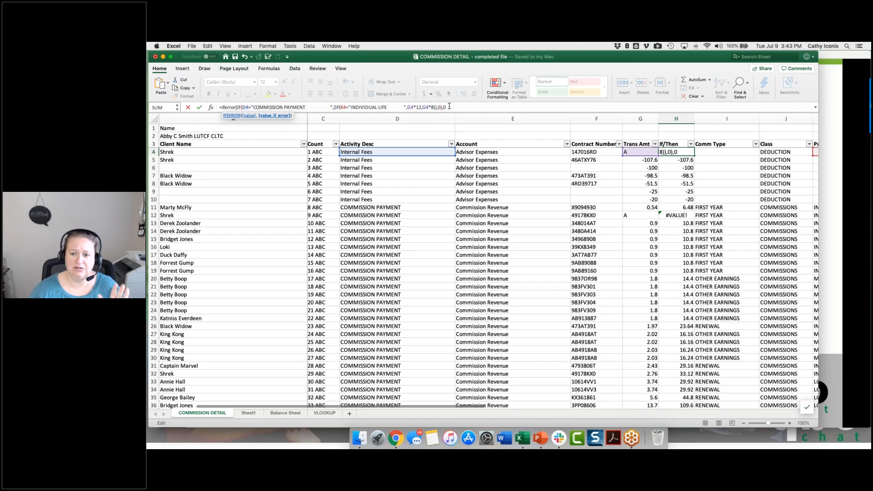
type(")")
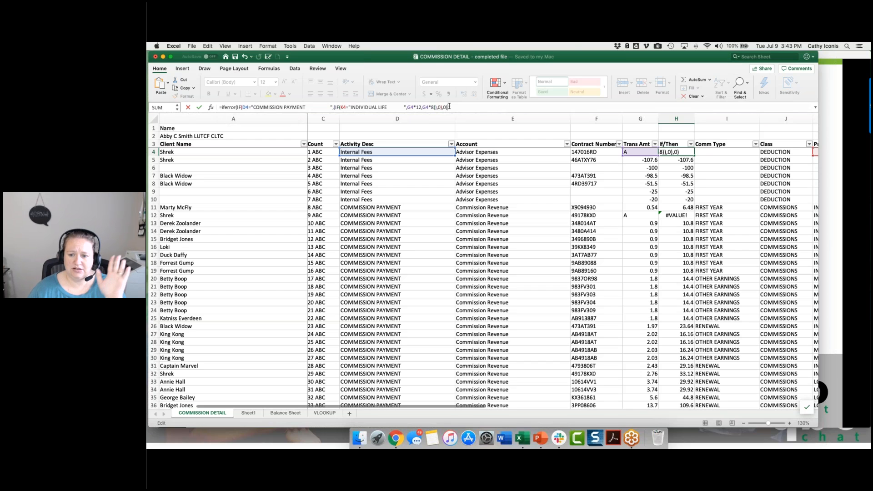
key("Return")
Step: Fill the H4 IFERROR formula down the If/Then column, check H12, and save the workbook
left_click(689, 152)
double_click(695, 155)
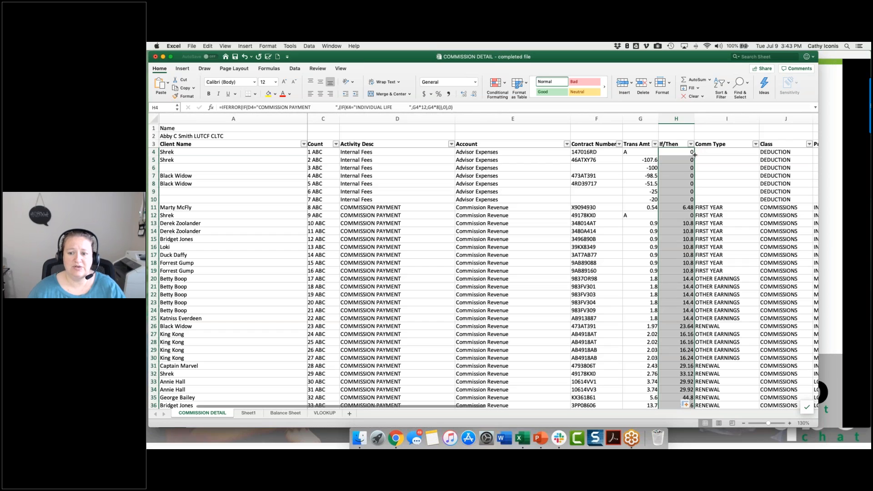
left_click(677, 215)
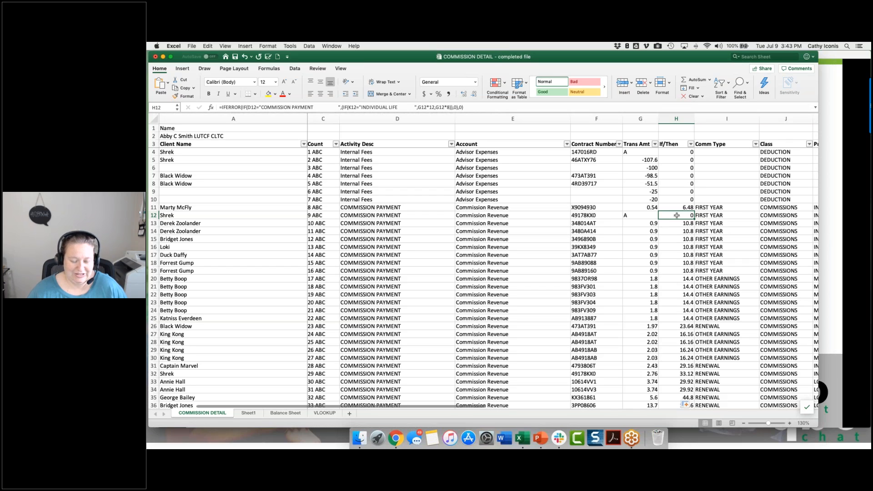
key("super+s")
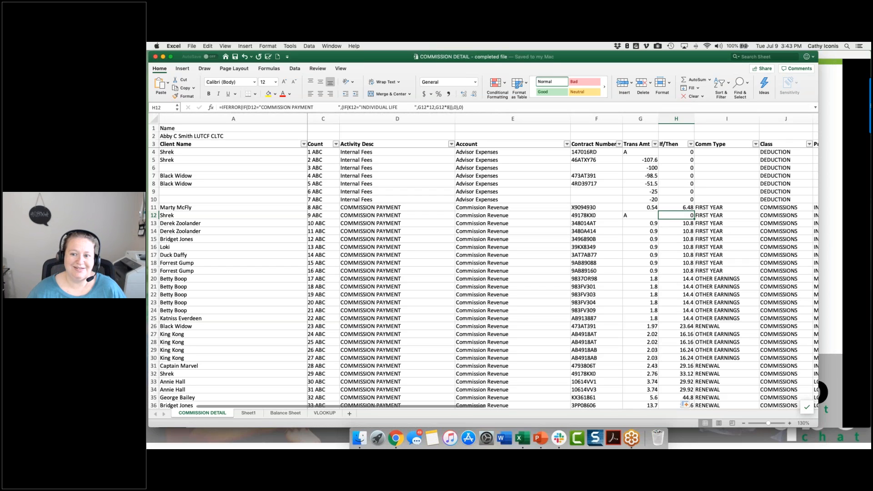
Step: Switch to the PowerPoint slide on If/Then formulas, return to the Excel workbook, and view Sheet1
key("super+Tab")
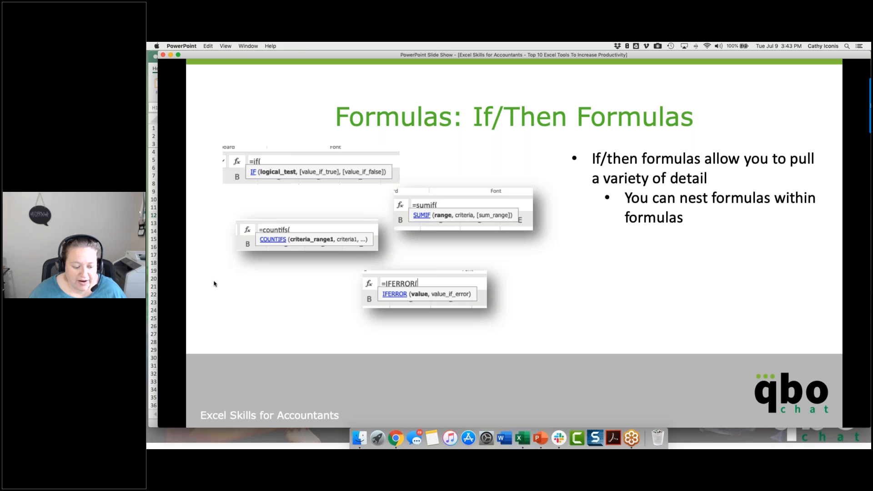
left_click(154, 308)
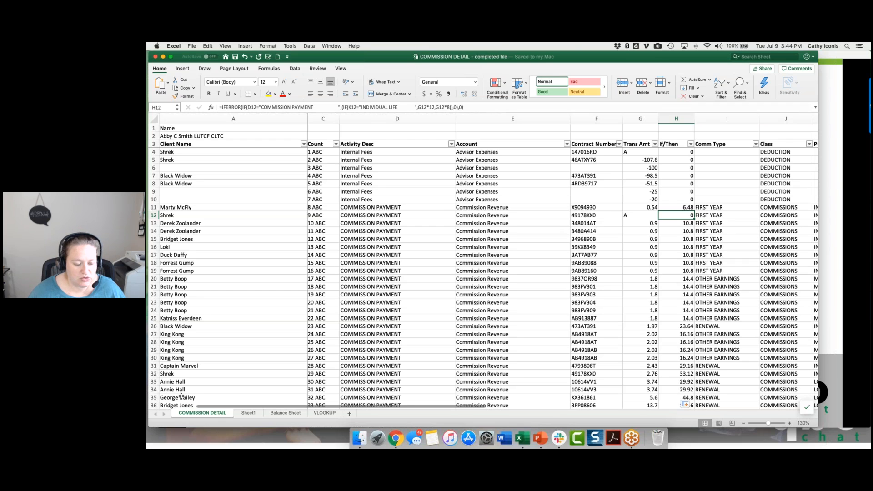
left_click(247, 414)
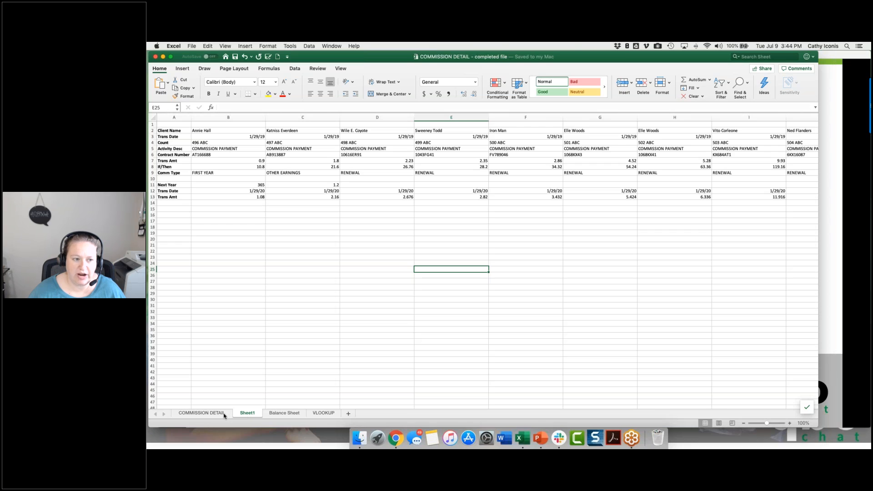
Step: Copy COMMISSION PAYMENT from D14 on the COMMISSION DETAIL sheet into B19 on Sheet1
left_click(224, 413)
left_click(378, 229)
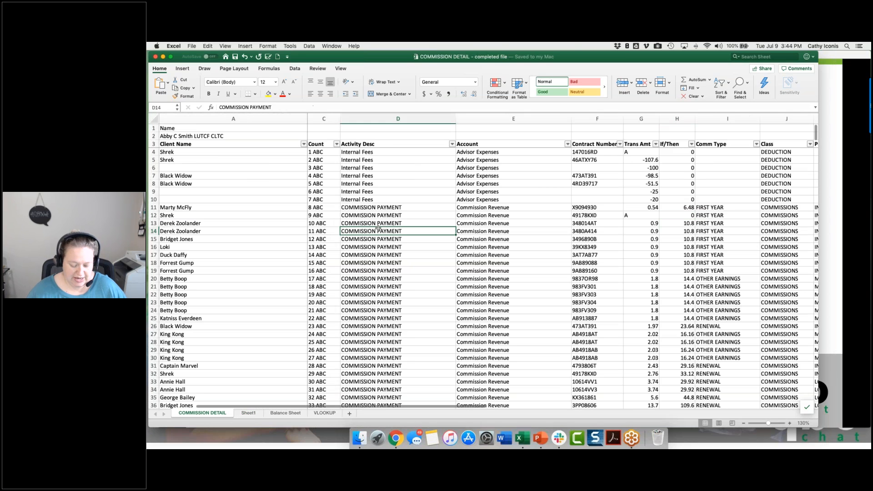
key("super+c")
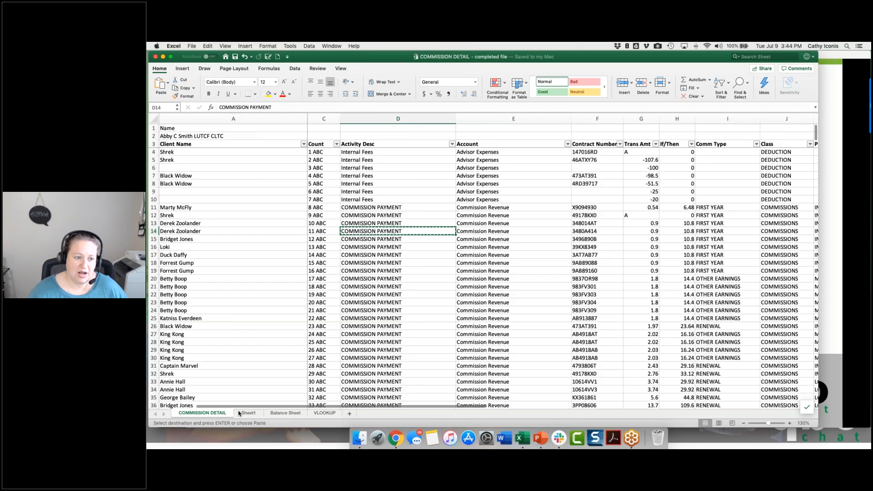
left_click(249, 413)
key("super+v")
Step: Start a SUMIF formula in C19 on Sheet1 with column D of COMMISSION DETAIL as the range
left_click(309, 233)
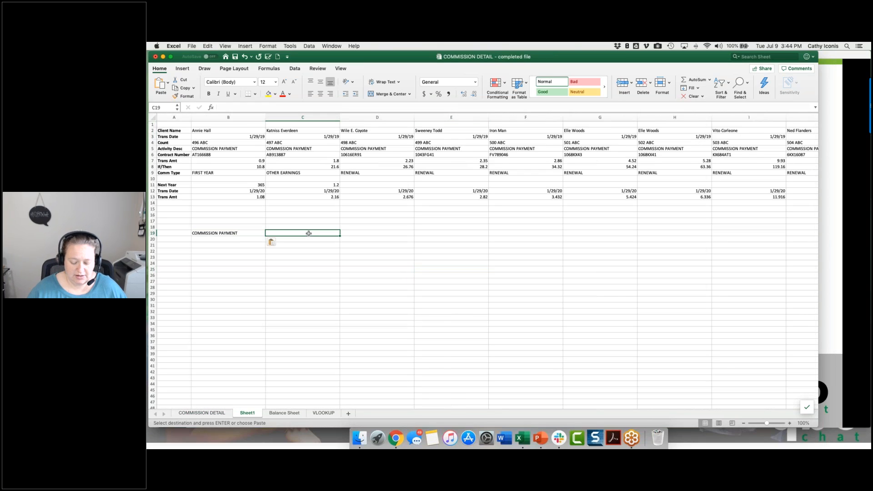
type("=")
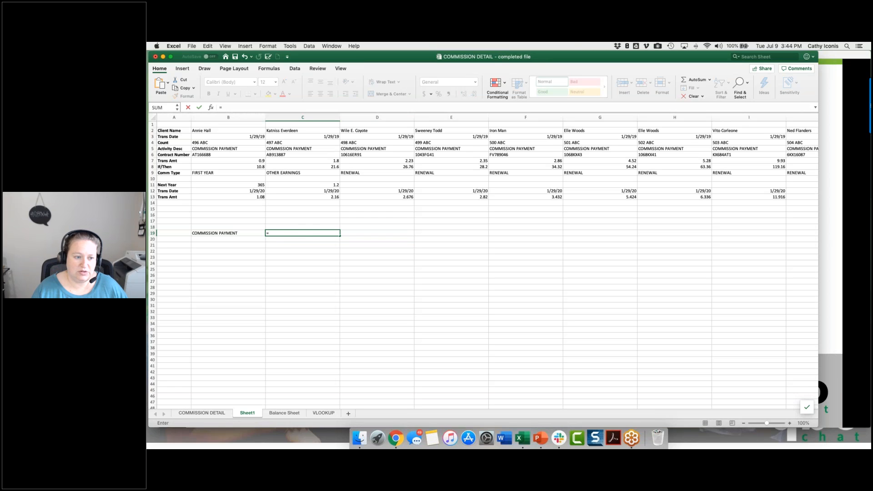
type("sumif(")
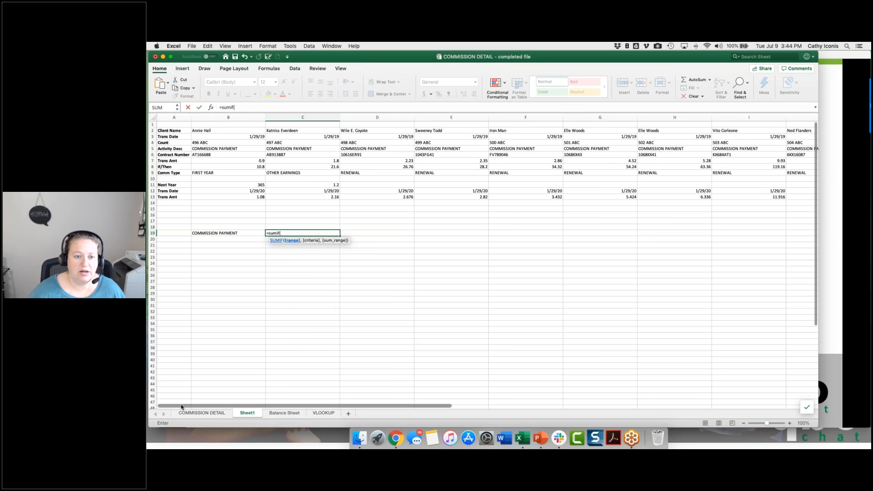
left_click(201, 413)
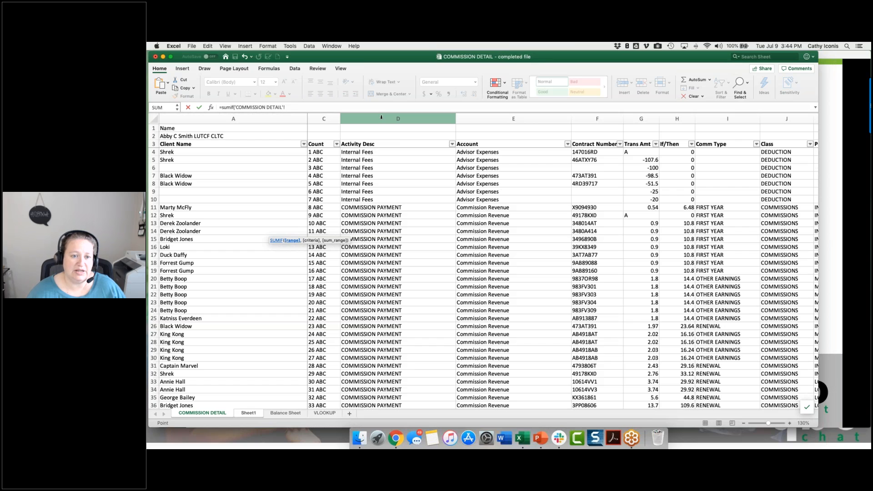
left_click(381, 118)
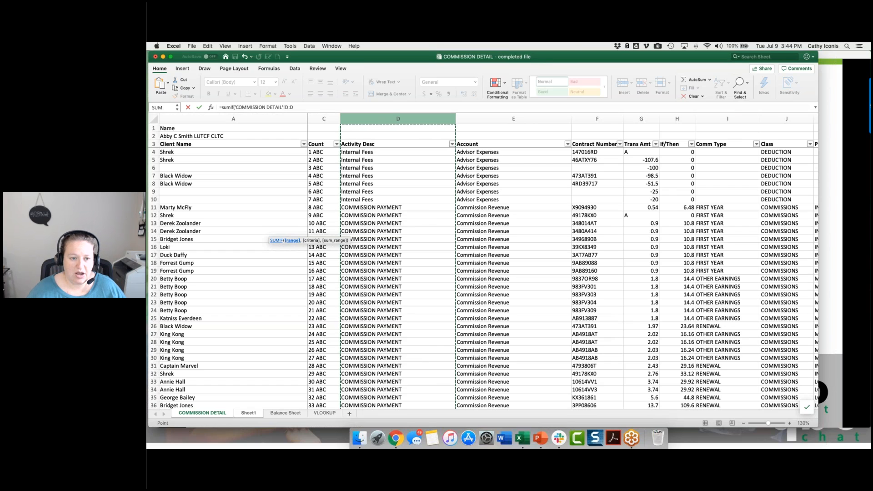
type(",")
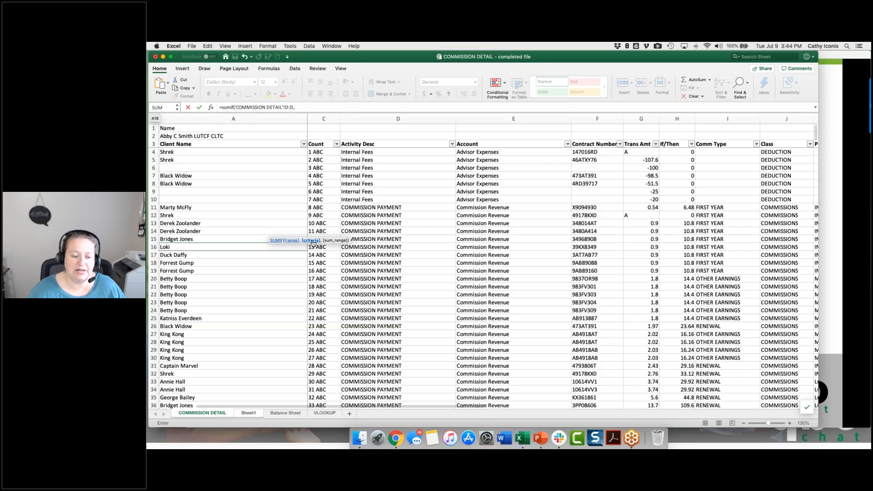
Step: Complete the SUMIF with Sheet1 cell B19 as the criteria and COMMISSION DETAIL column H as the sum range, and review C19
left_click(242, 414)
left_click(203, 234)
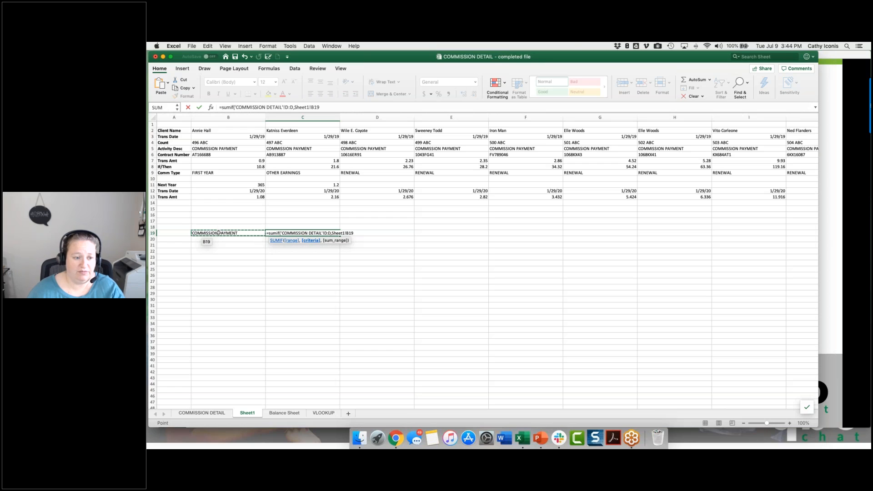
type(",")
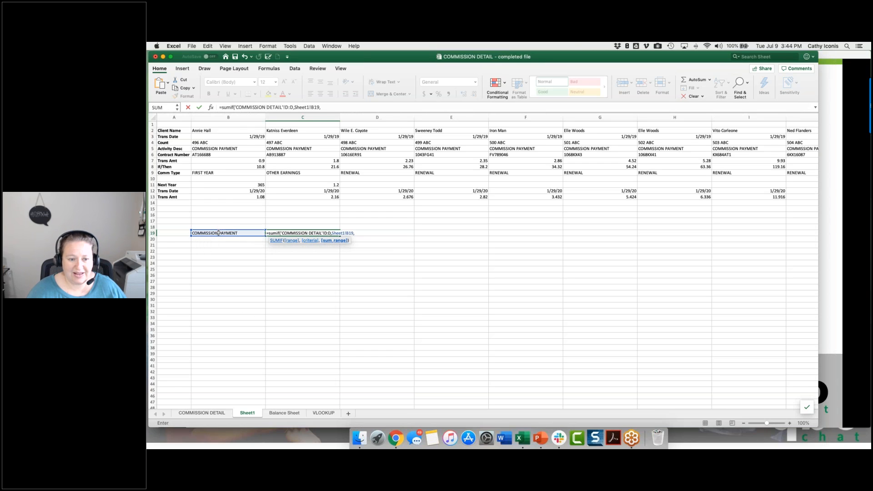
left_click(213, 414)
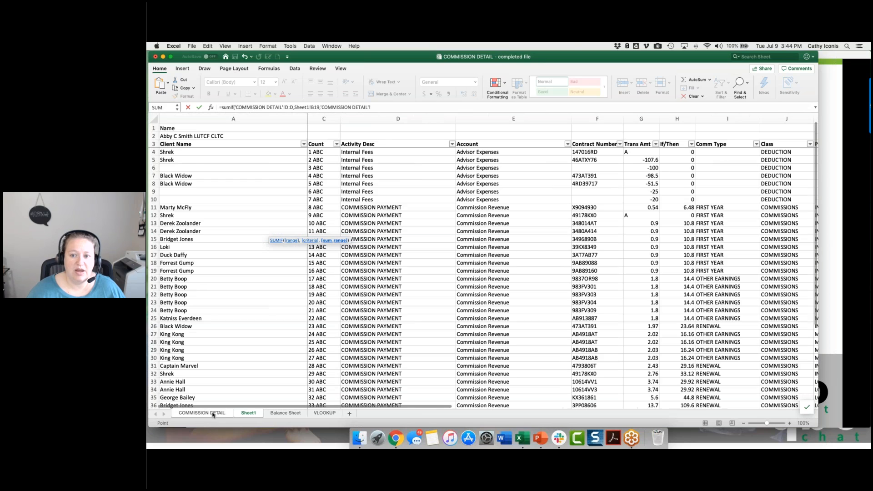
left_click(677, 118)
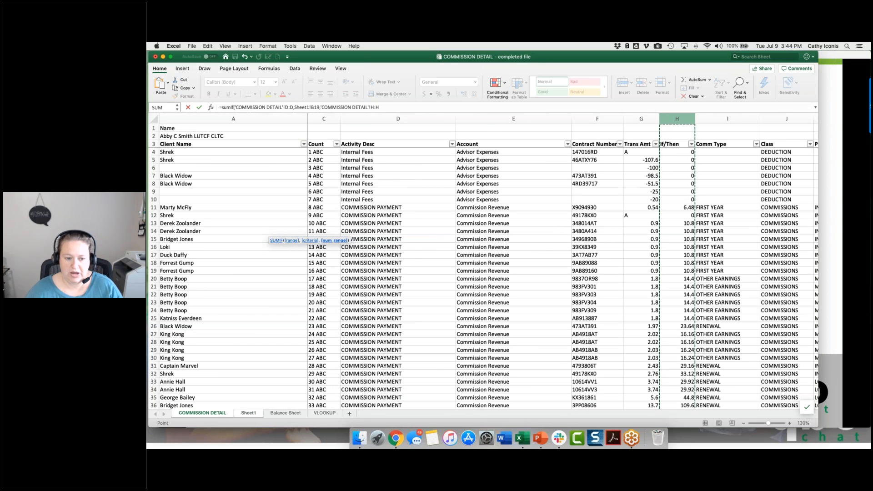
key("Return")
left_click(301, 234)
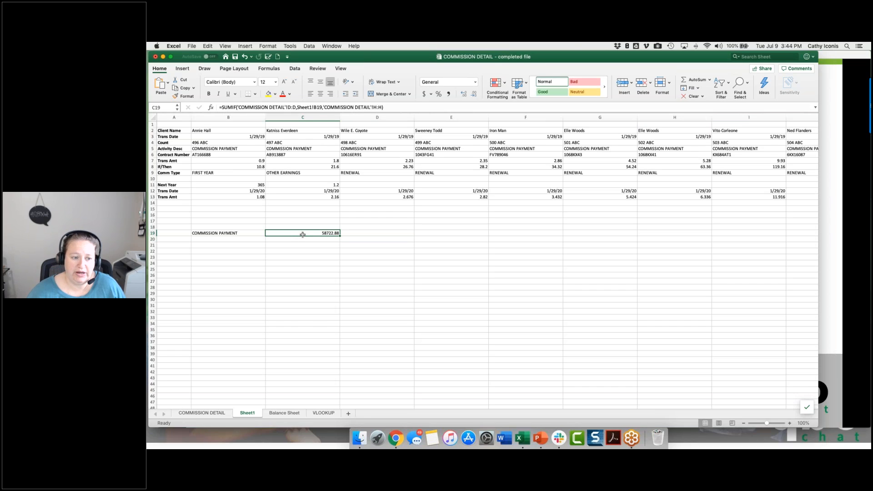
Step: Copy FIRST YEAR from the Comm Type cell I14 on COMMISSION DETAIL into B20 on Sheet1 and select C20
left_click(231, 241)
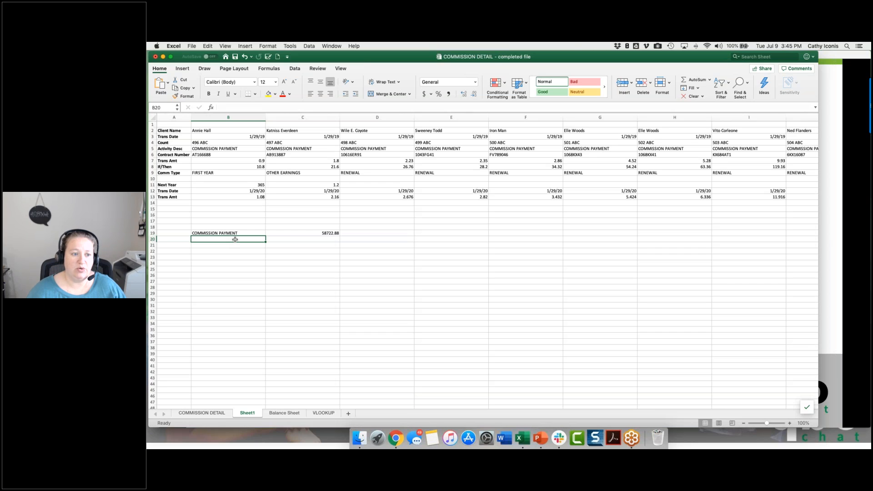
left_click(220, 413)
key("Right")
key("Right")
key("Right")
key("Right")
key("Right")
key("super+c")
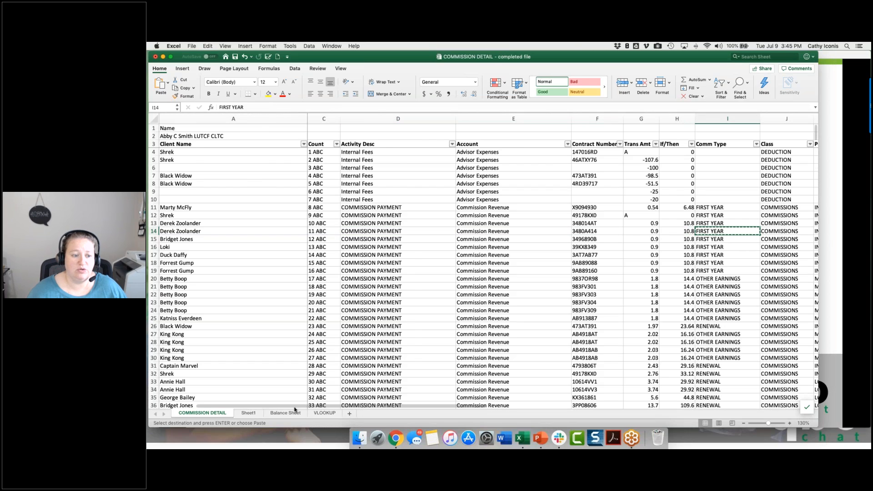
left_click(249, 413)
key("super+v")
left_click(332, 239)
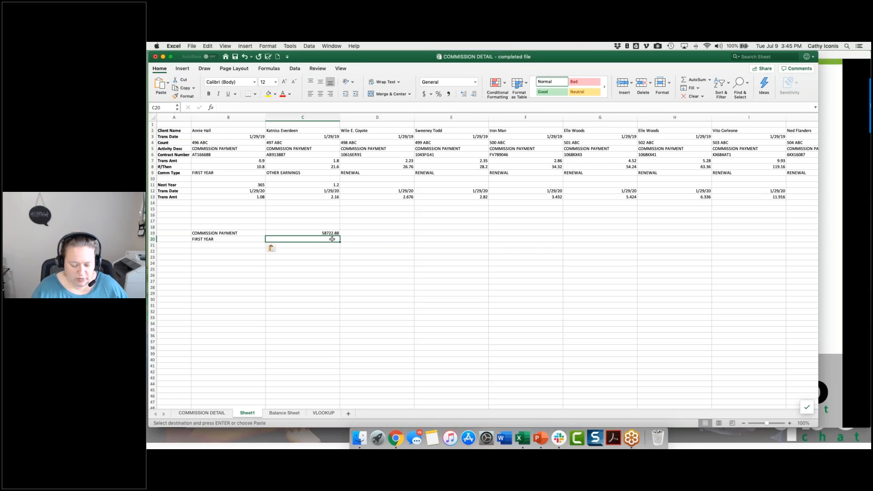
Step: Start a SUMIFS formula in C20 on Sheet1 with column H of COMMISSION DETAIL as the sum range
type("=sumifs")
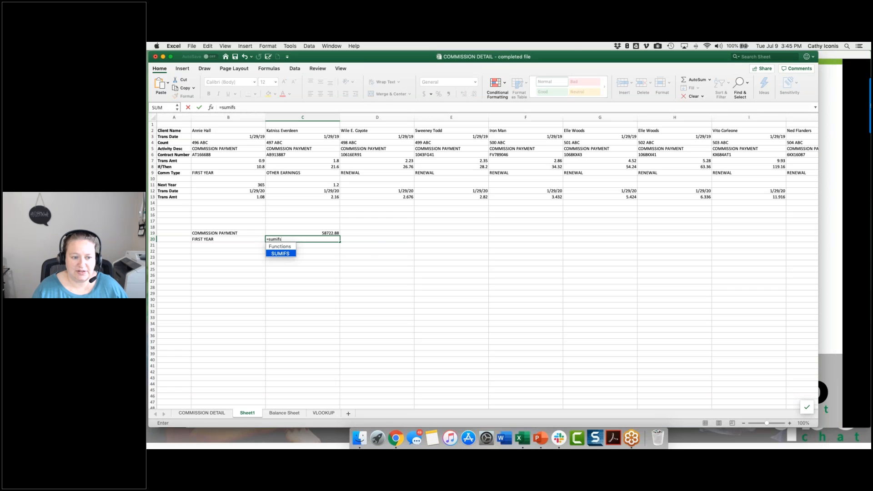
type("(")
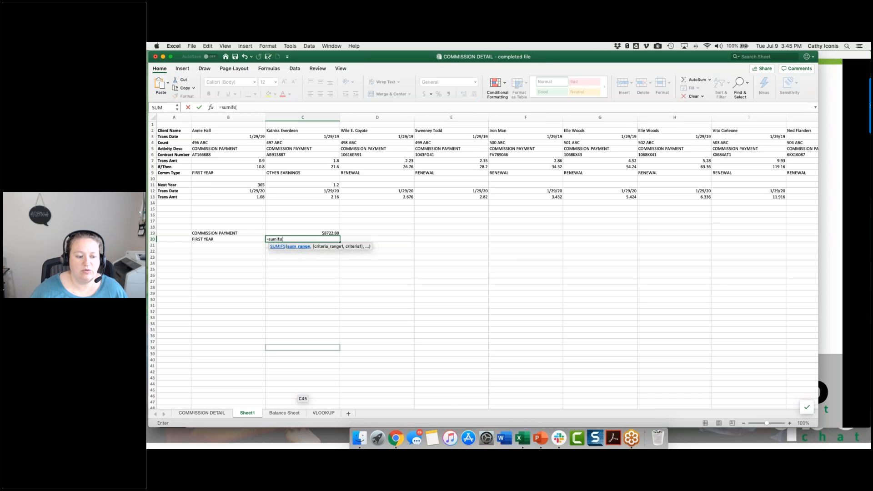
left_click(190, 414)
left_click(677, 119)
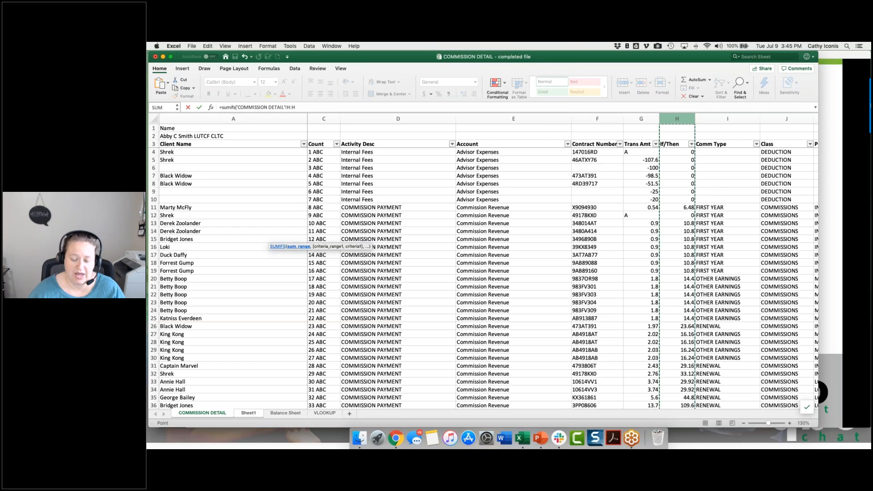
type(",")
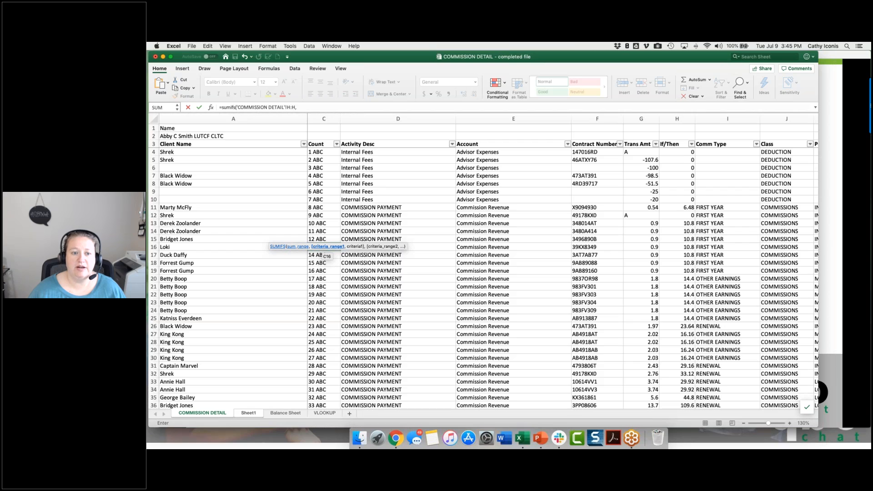
Step: Add the first SUMIFS condition, with COMMISSION DETAIL column D as the criteria range and Sheet1 cell B19 as the criteria
left_click(398, 118)
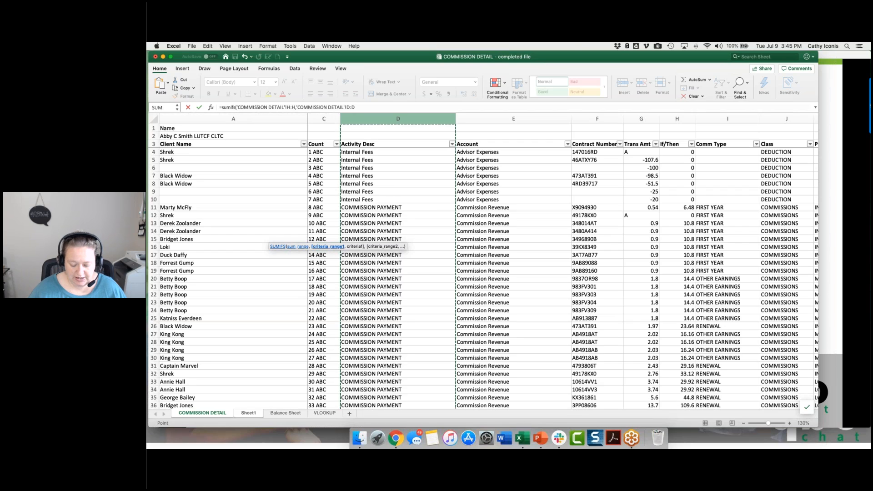
type(",")
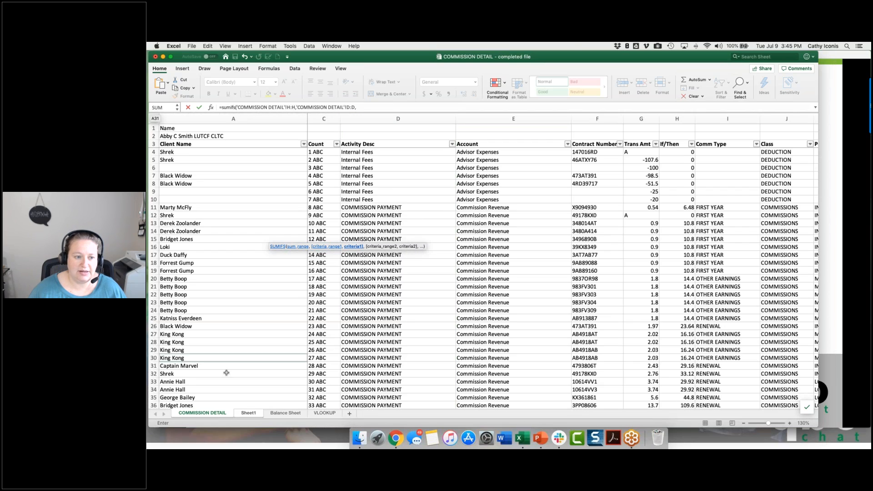
left_click(249, 413)
left_click(208, 233)
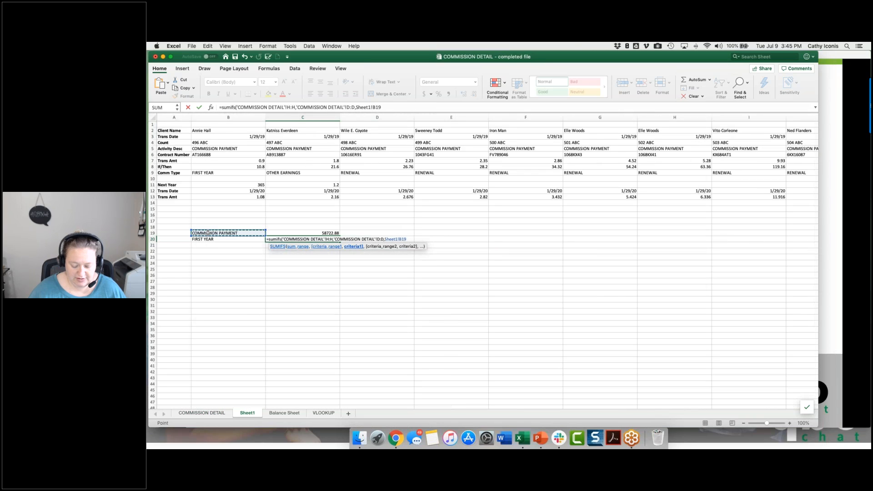
type(",")
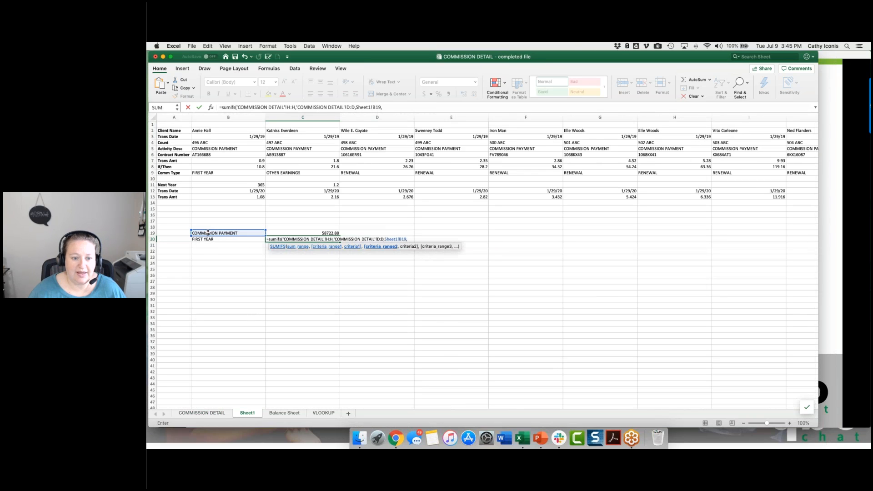
Step: Complete the SUMIFS in C20 with COMMISSION DETAIL column I as the second criteria range and Sheet1 cell B20 as its criteria
left_click(223, 412)
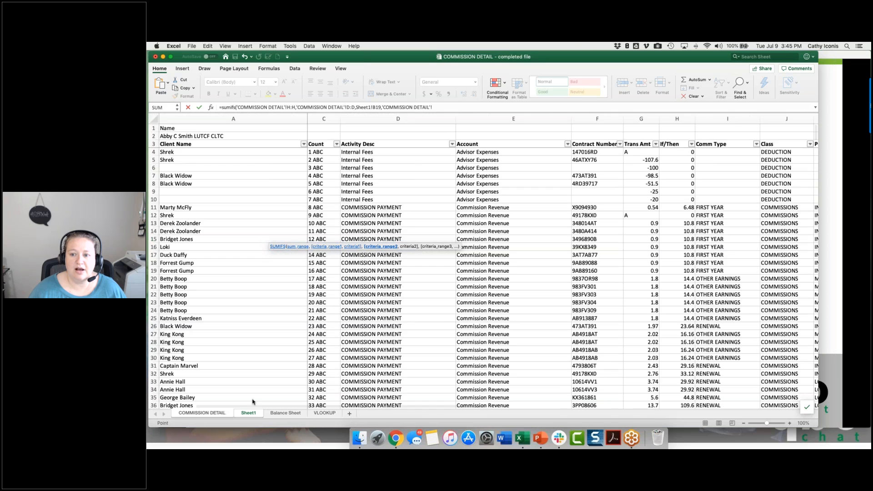
left_click(728, 119)
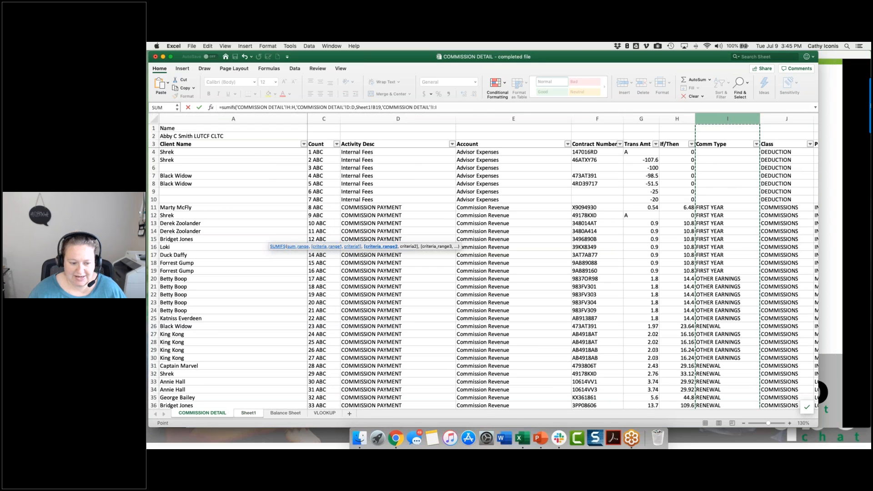
type(",")
left_click(248, 413)
left_click(233, 240)
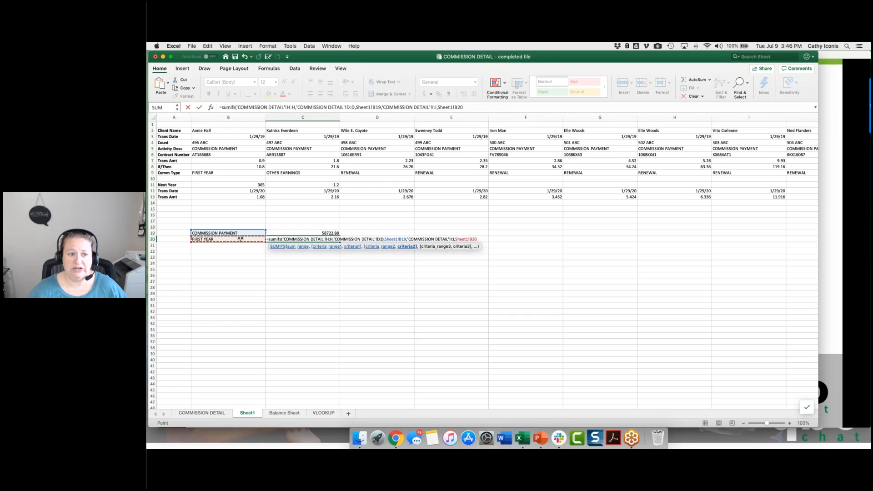
left_click(510, 105)
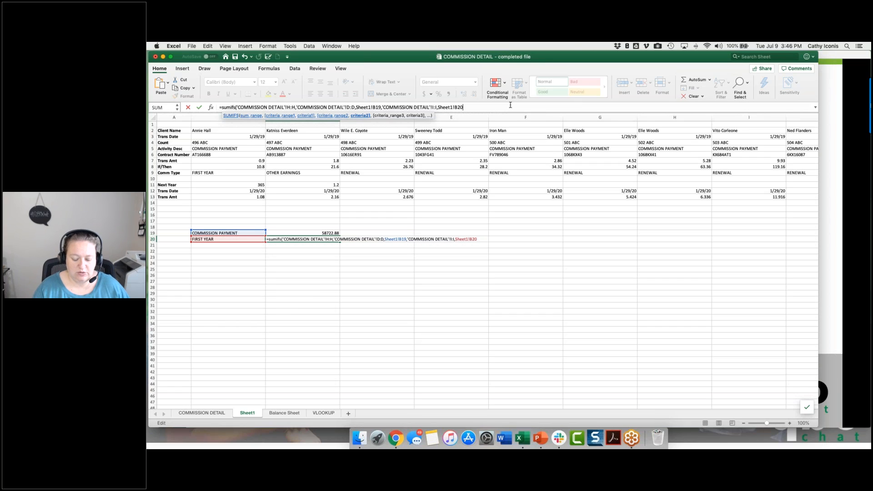
type(")")
key("Return")
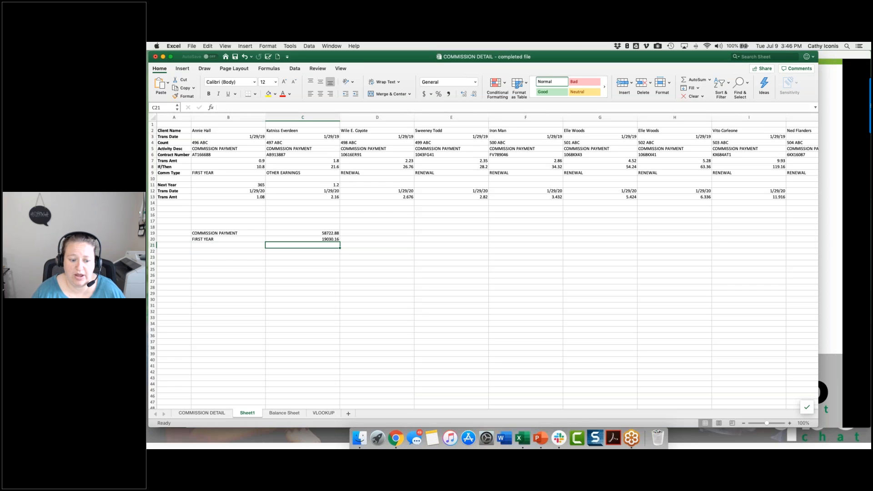
Step: Enter a COUNTIF formula in D19 on Sheet1 with COMMISSION DETAIL column D as the range and Sheet1 cell B19 as the criteria
key("Right")
key("Up")
key("Up")
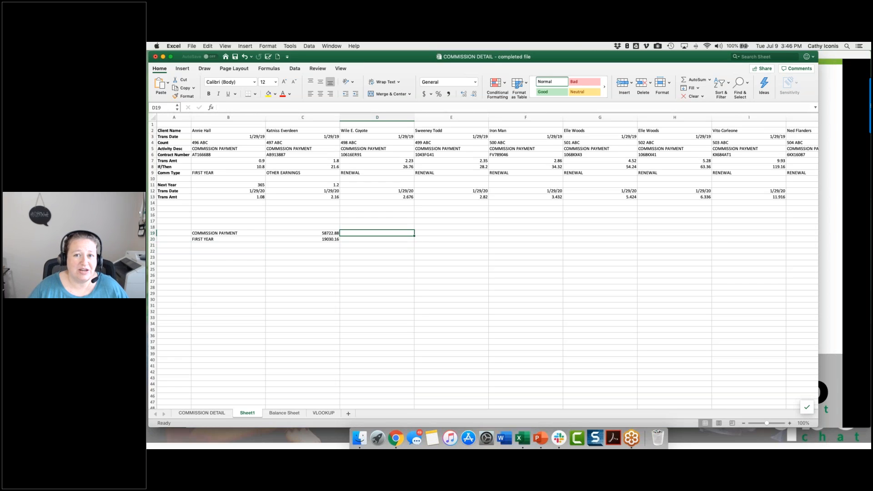
type("=count")
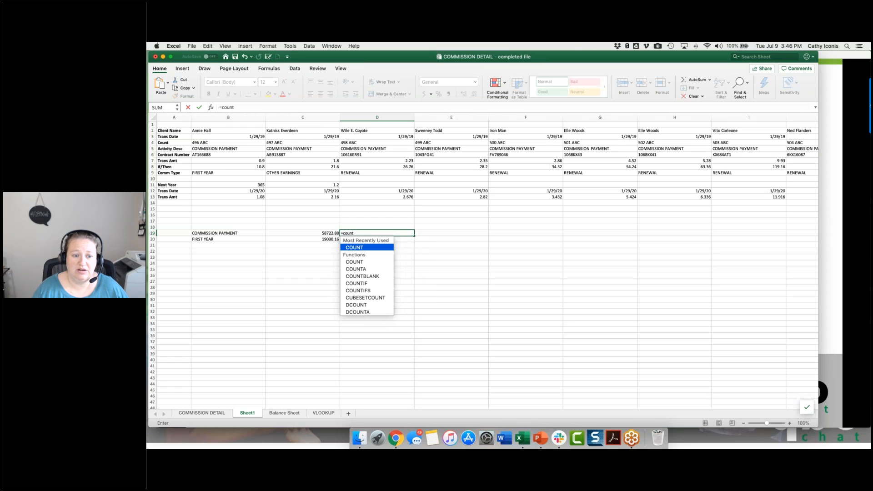
type("if(")
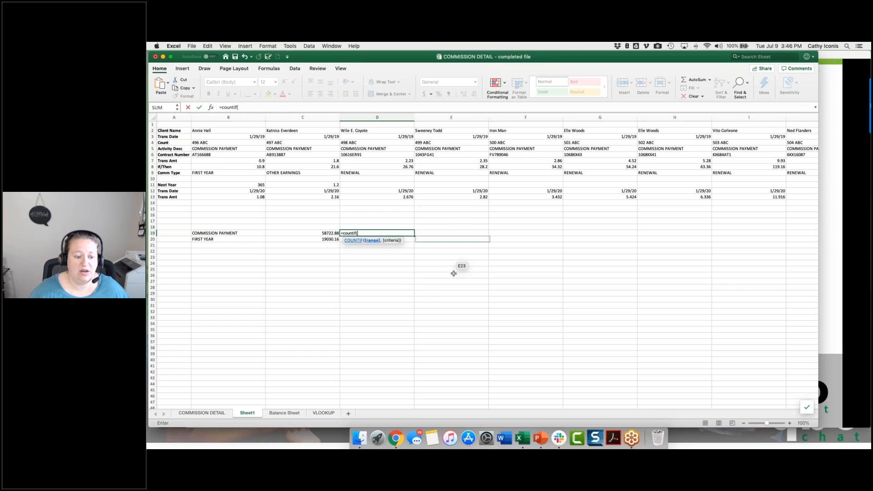
left_click(202, 413)
left_click(433, 115)
type(",")
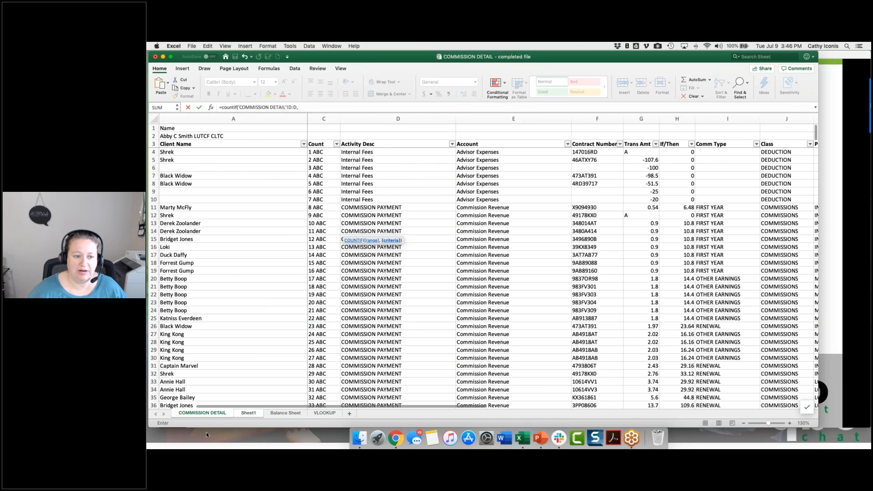
left_click(248, 413)
left_click(231, 233)
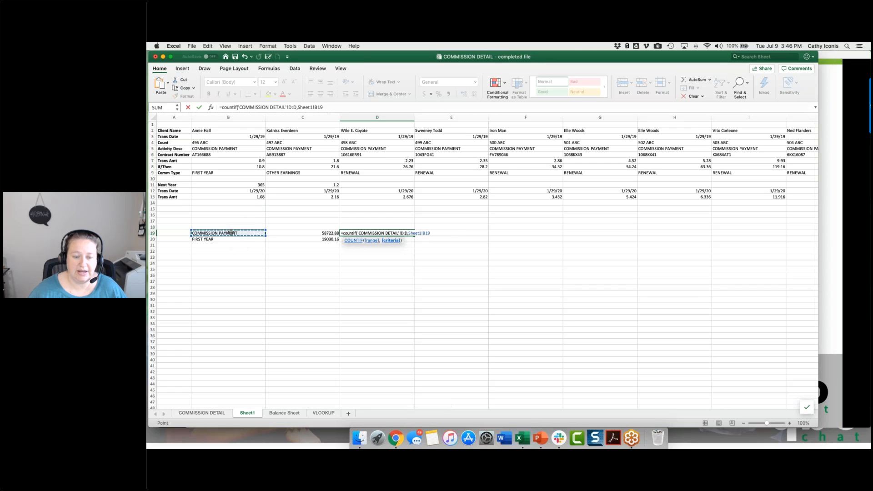
type(")")
key("Return")
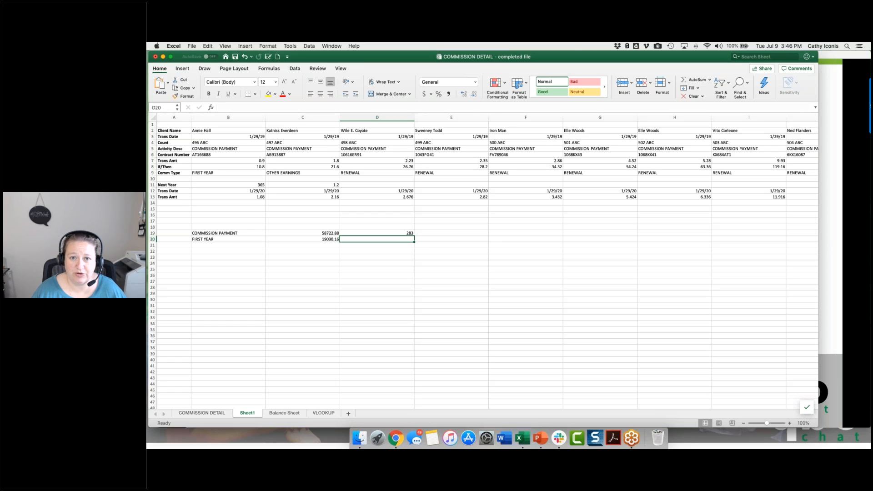
Step: Start a COUNTIFS formula in D20 with COMMISSION DETAIL column D as the first criteria range and Sheet1 cell B19 as its criteria
type("=")
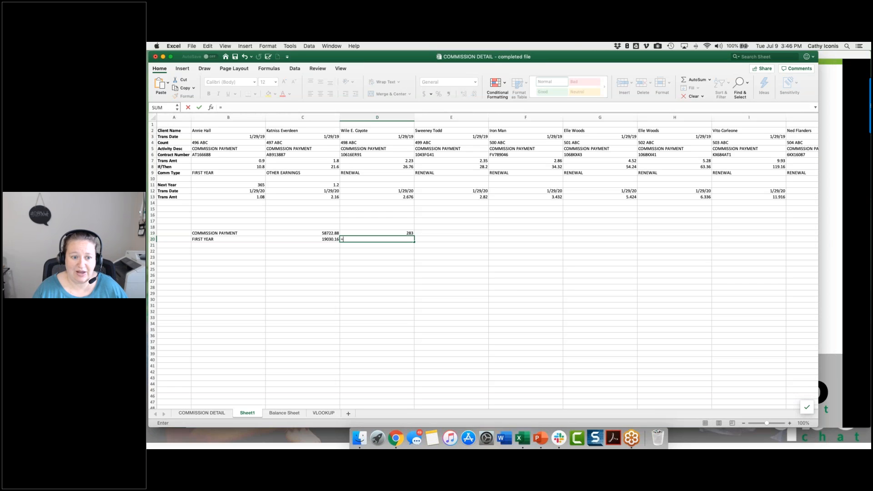
type("countifs(")
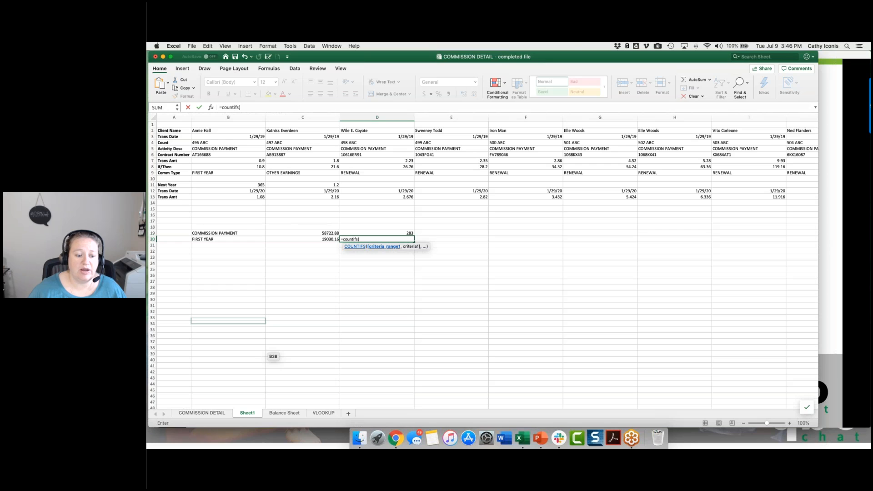
left_click(203, 413)
left_click(398, 119)
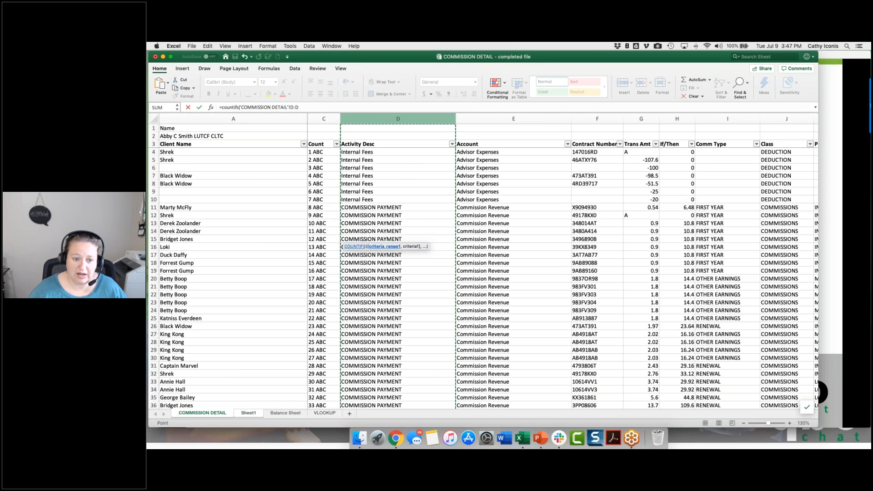
type(",")
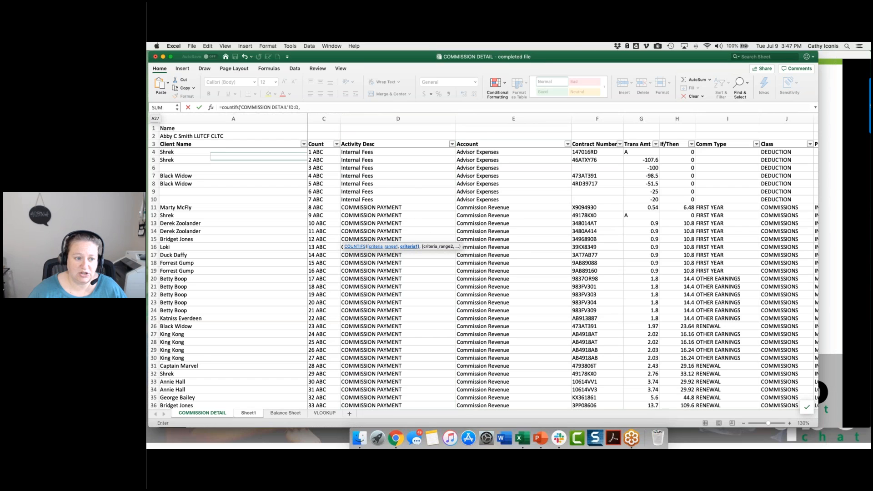
left_click(248, 413)
left_click(228, 233)
type(",")
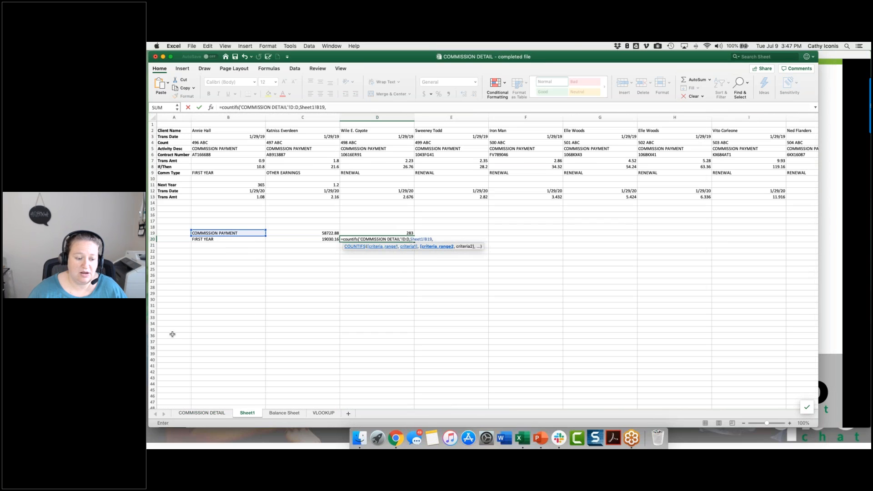
Step: Complete the COUNTIFS in D20 with COMMISSION DETAIL column I and Sheet1 cell B20 as the second condition, and save the workbook
left_click(201, 413)
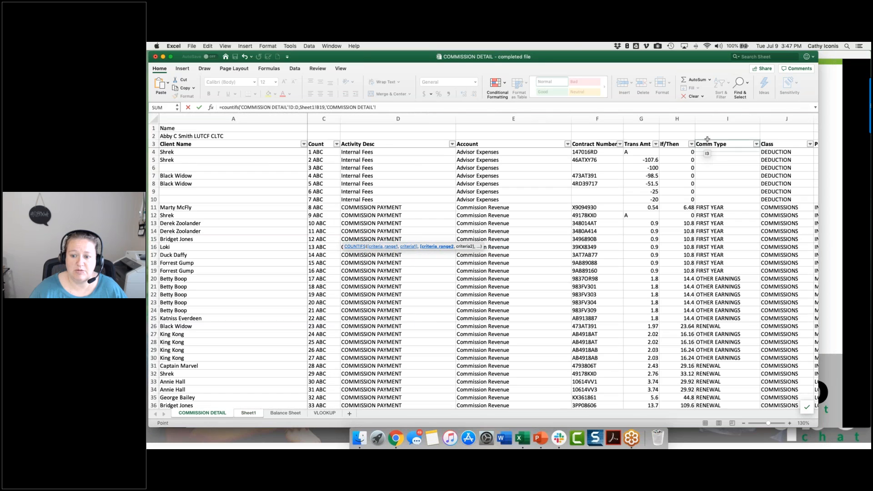
left_click(727, 119)
type(",")
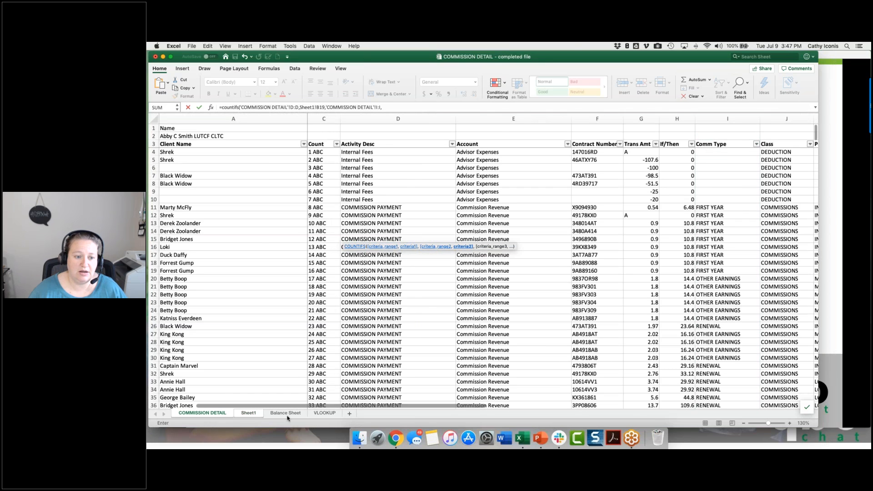
left_click(248, 413)
left_click(258, 240)
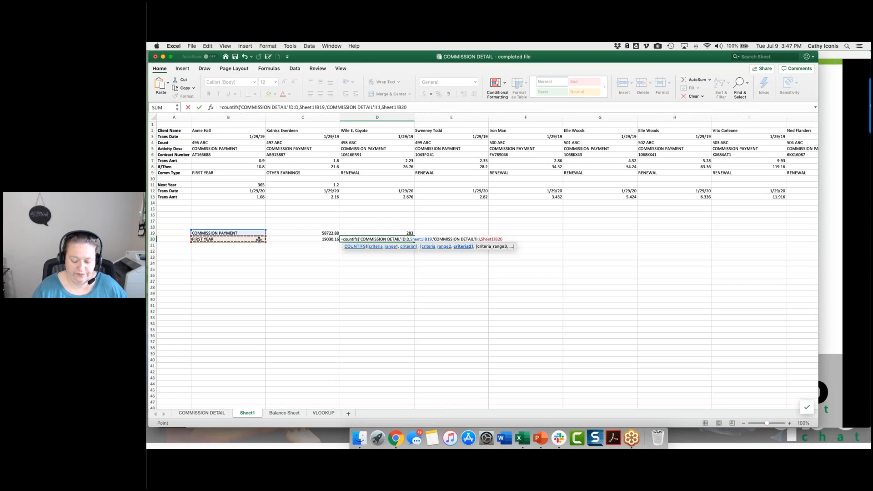
type(")")
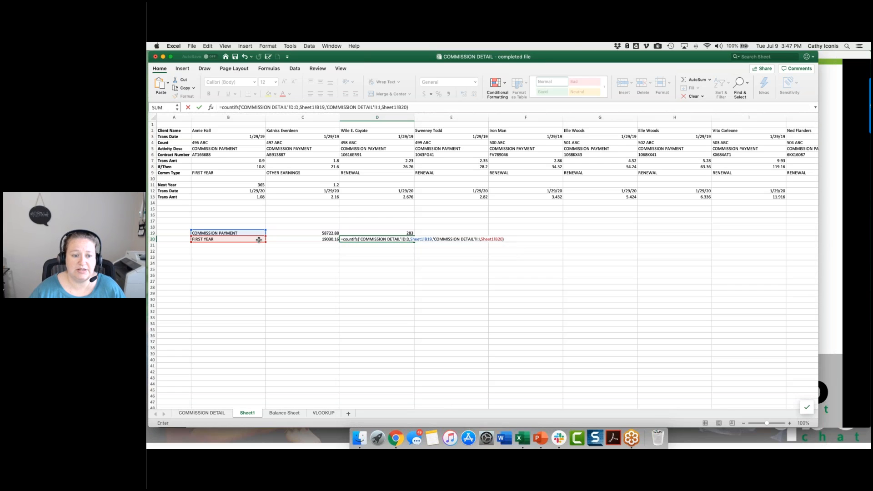
key("Return")
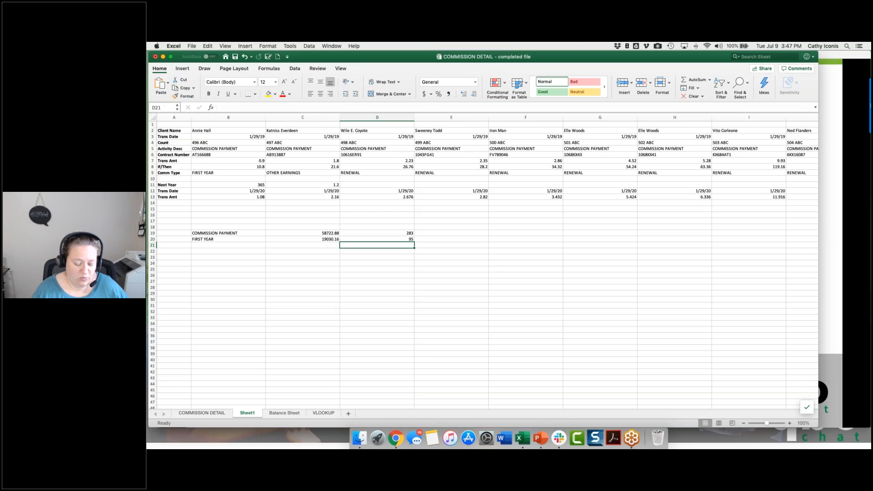
key("super+s")
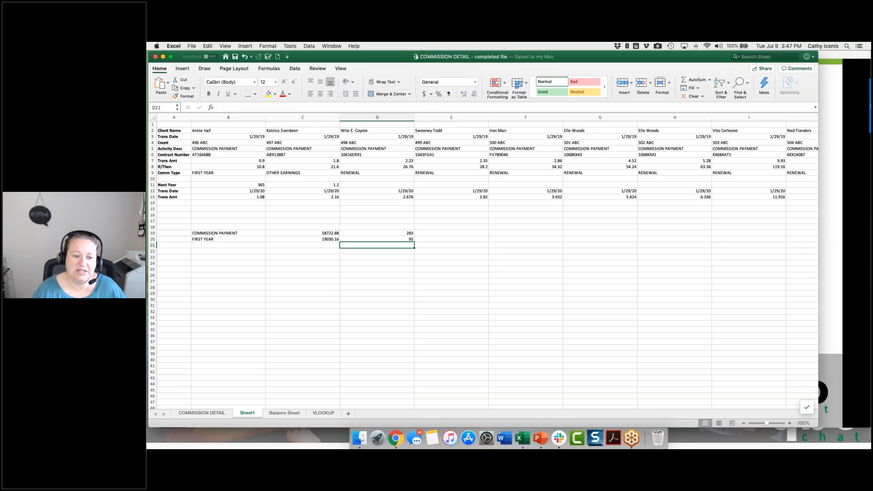
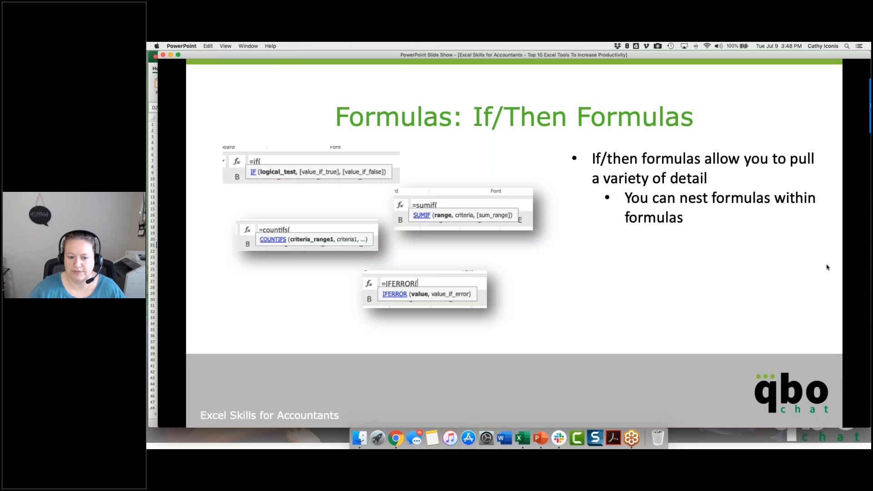
Step: Switch to the PowerPoint slide show, view the Text Formulas slide, and return to the Excel workbook
left_click(828, 268)
left_click(828, 267)
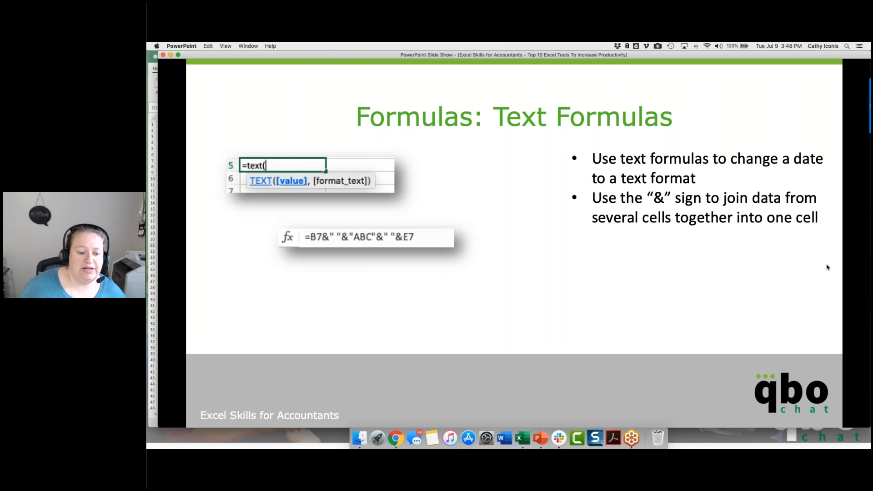
left_click(153, 331)
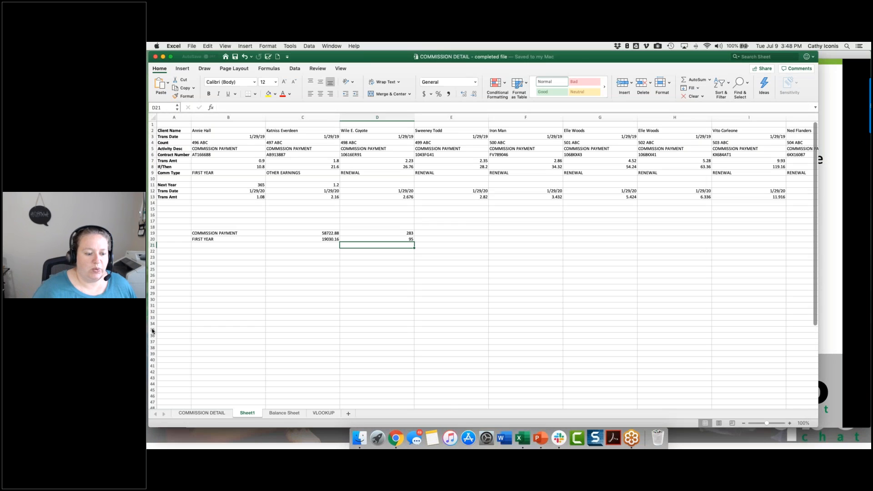
Step: Insert a blank column before the Count column on the COMMISSION DETAIL sheet
left_click(203, 413)
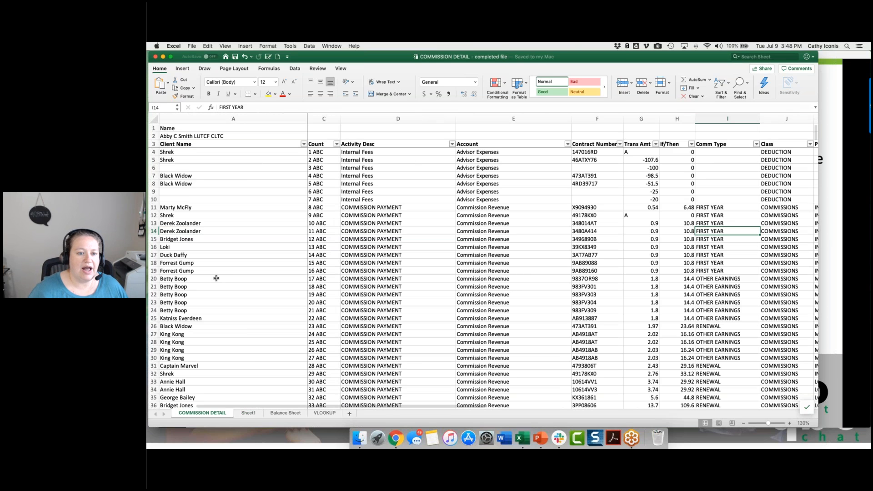
left_click(216, 207)
scroll(216, 207, "down", 1)
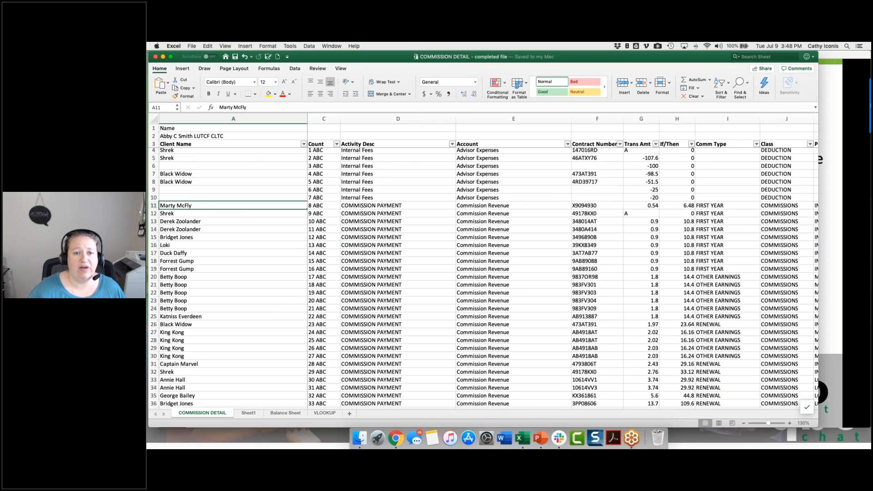
left_click(296, 118)
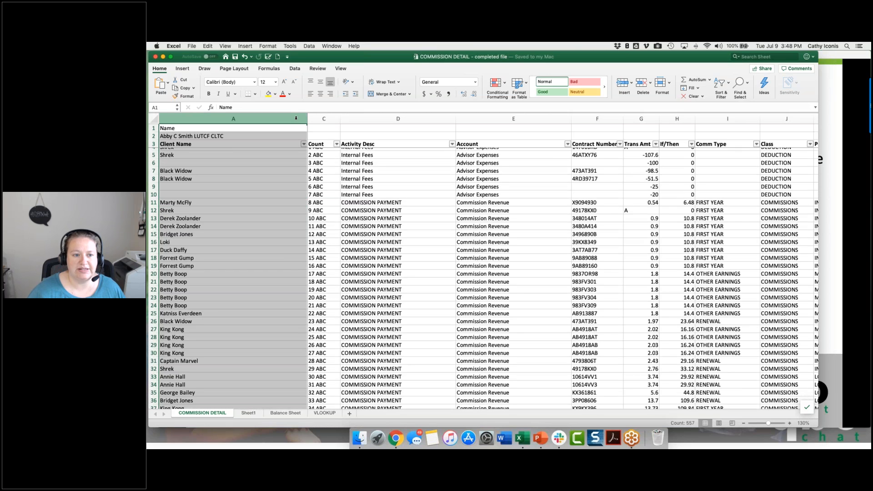
right_click(321, 118)
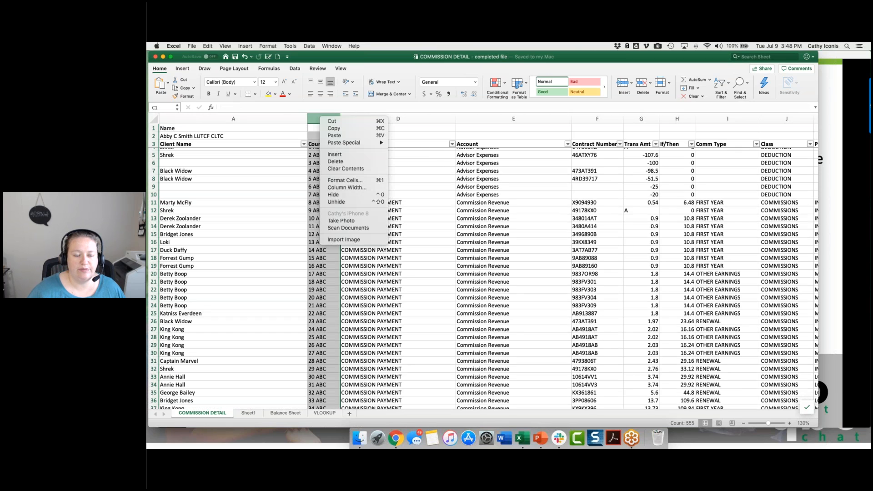
left_click(328, 155)
left_click(322, 141)
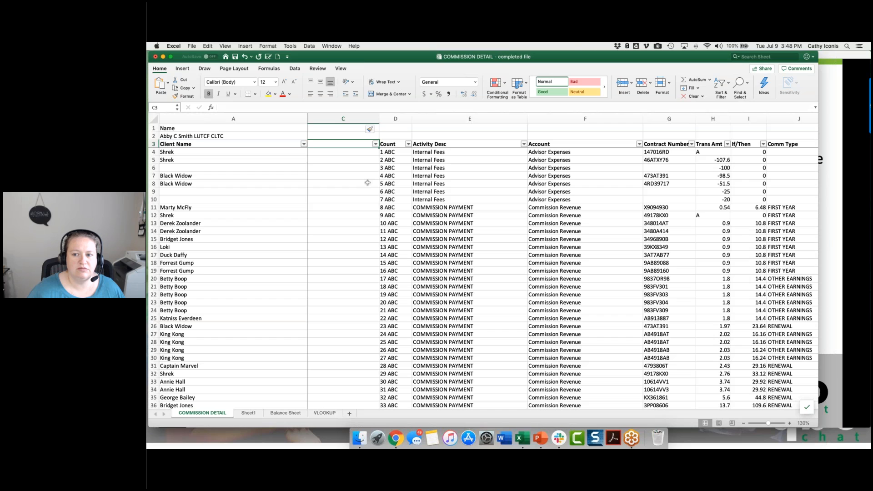
Step: Enter the header Trxn ID in C3 of the new column, next to Trans Date
scroll(368, 182, "right", 3)
scroll(368, 183, "left", 5)
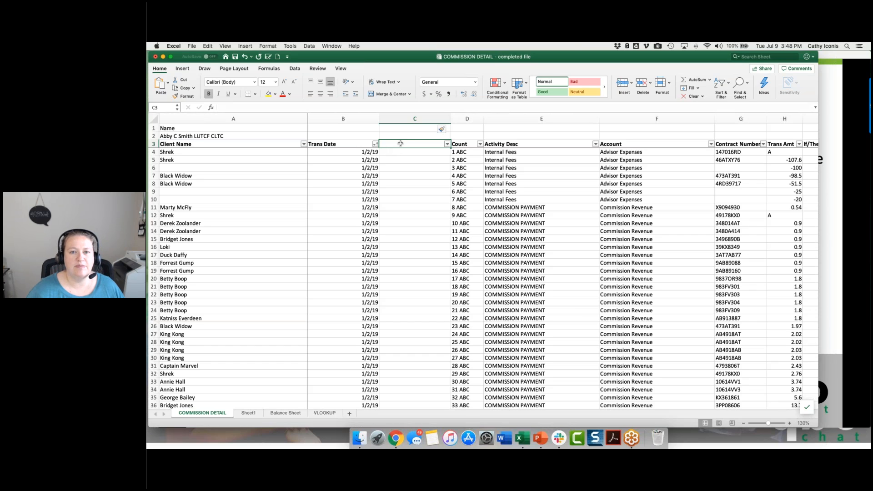
type("T")
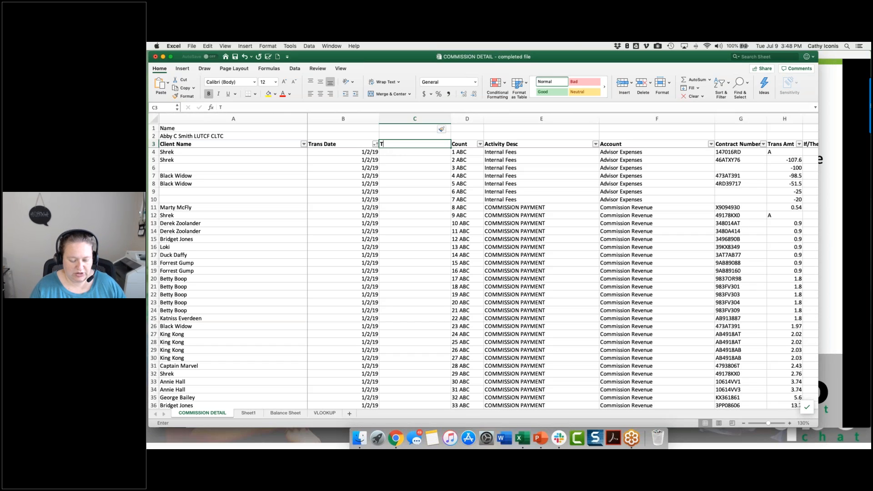
type("rxn ID")
key("Return")
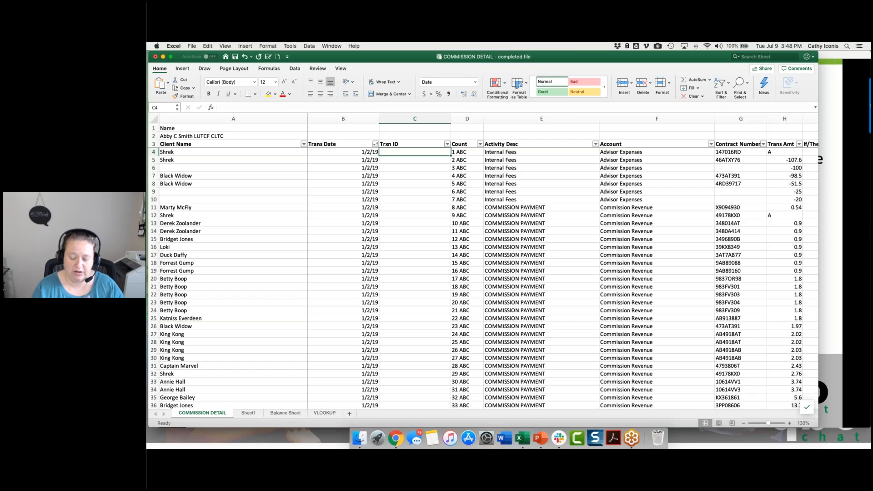
Step: Enter the formula =B4&G4 in C4 to join the transaction date and contract number
type("=")
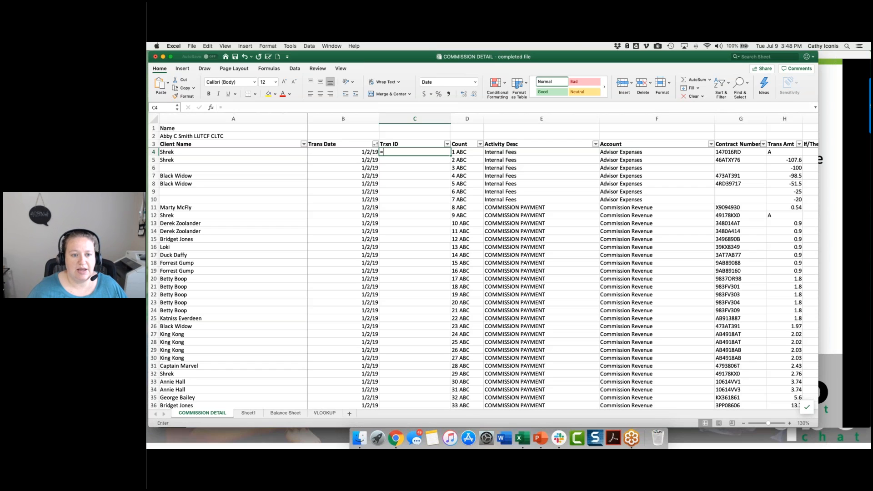
left_click(357, 151)
type("&")
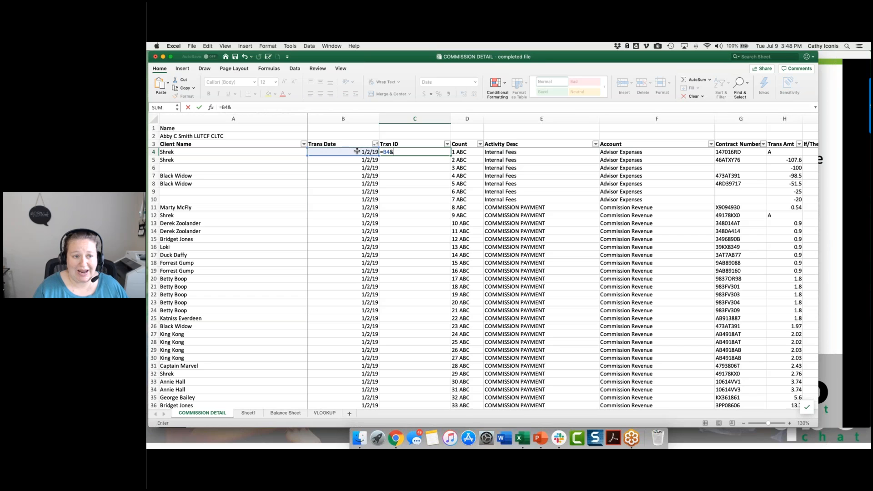
left_click(723, 152)
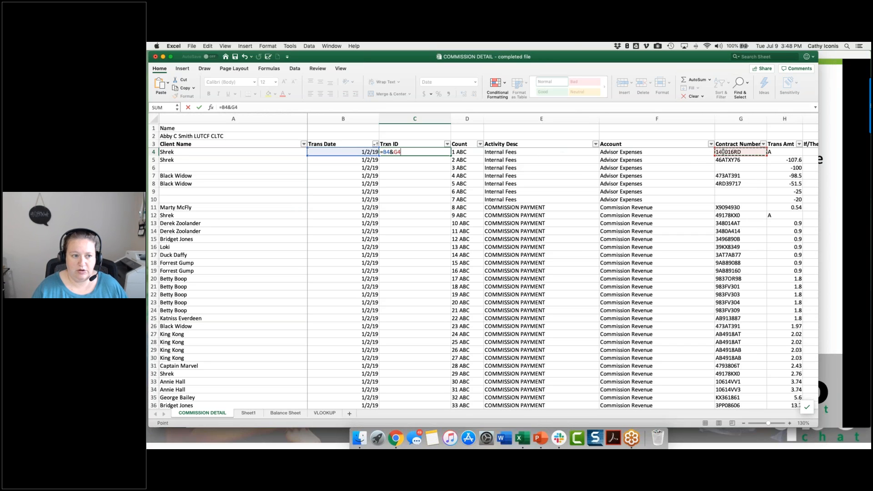
key("Return")
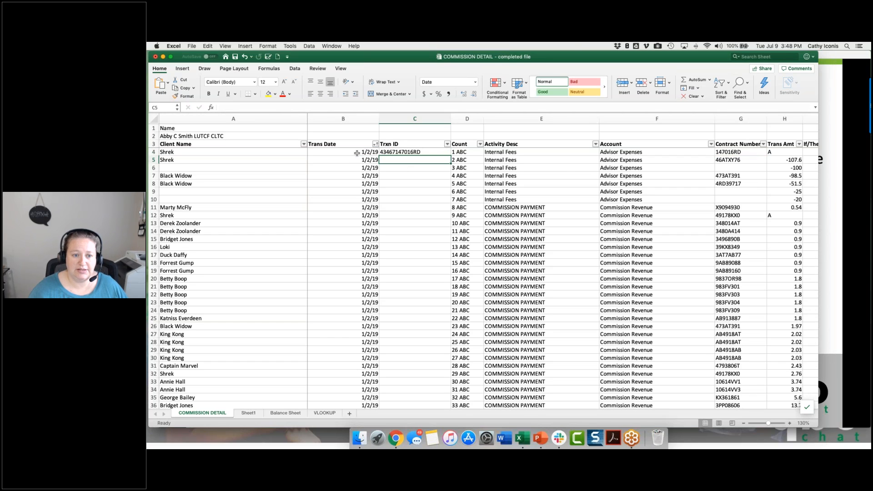
Step: Wrap B4 in a TEXT function with the format "MM-DD" in the C4 formula, giving =TEXT(B4,"MM-DD")&G4
left_click(395, 153)
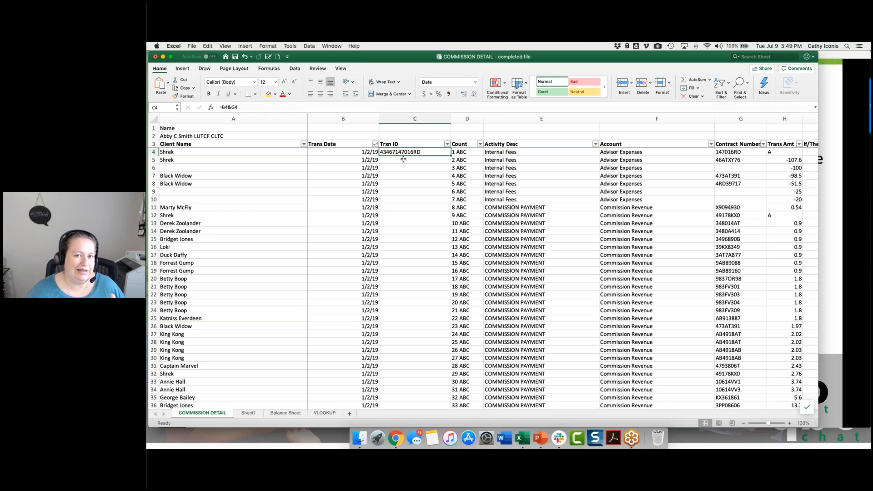
left_click(220, 107)
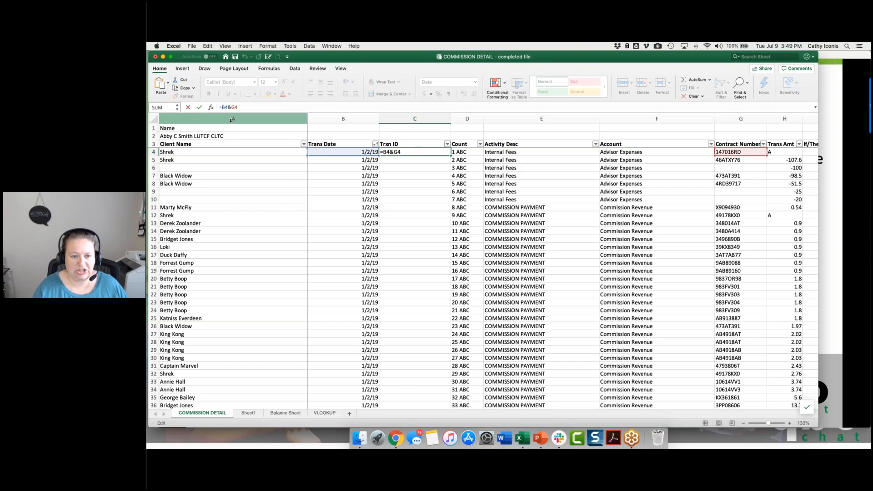
type("text(")
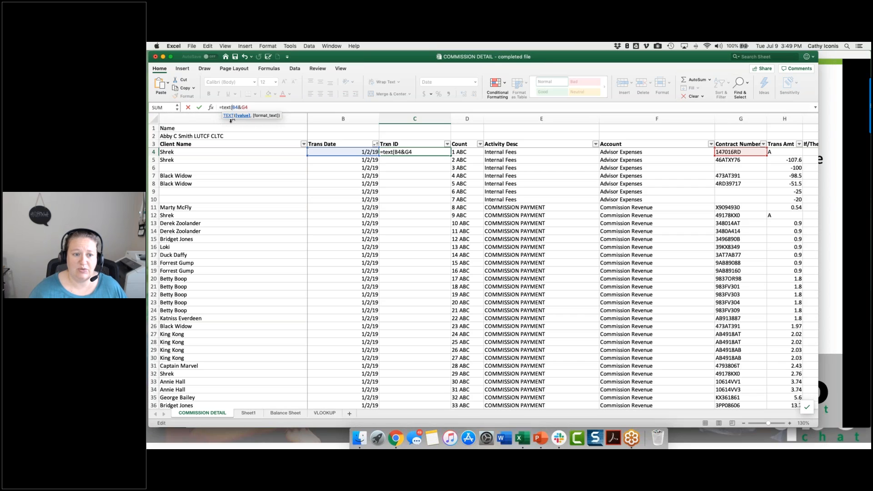
left_click(239, 108)
type(",")
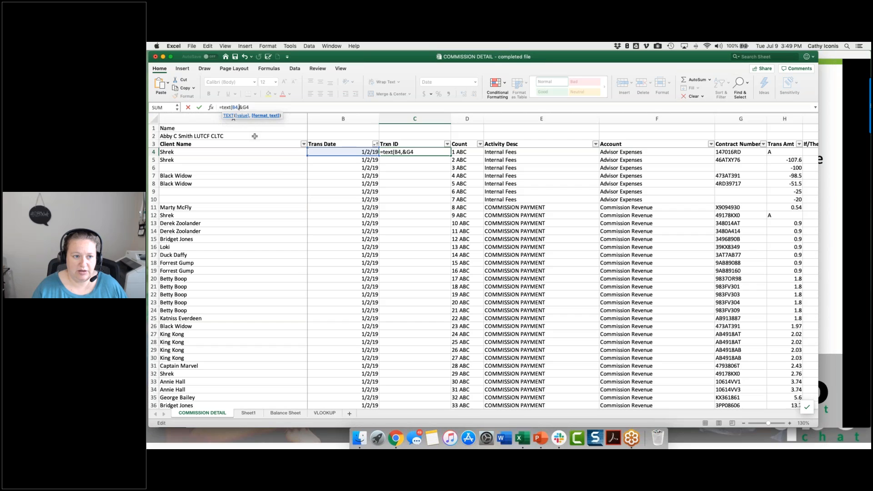
type("\"")
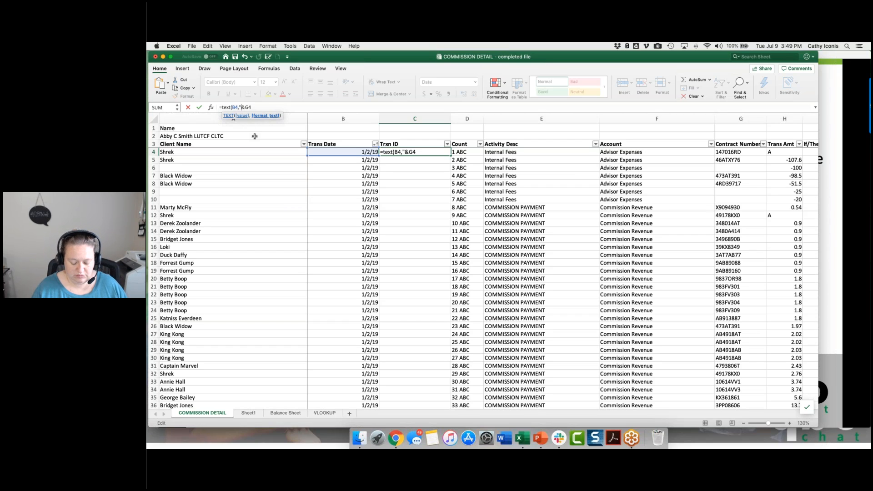
type("MM-DD")
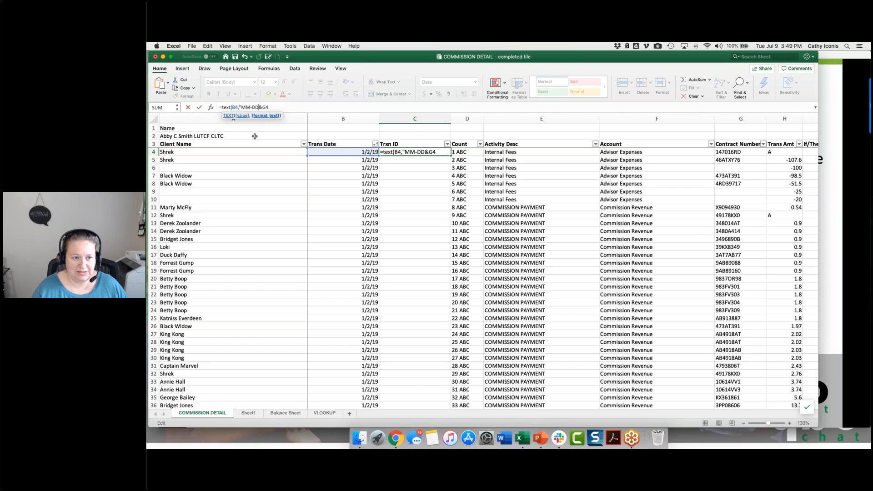
type("\"")
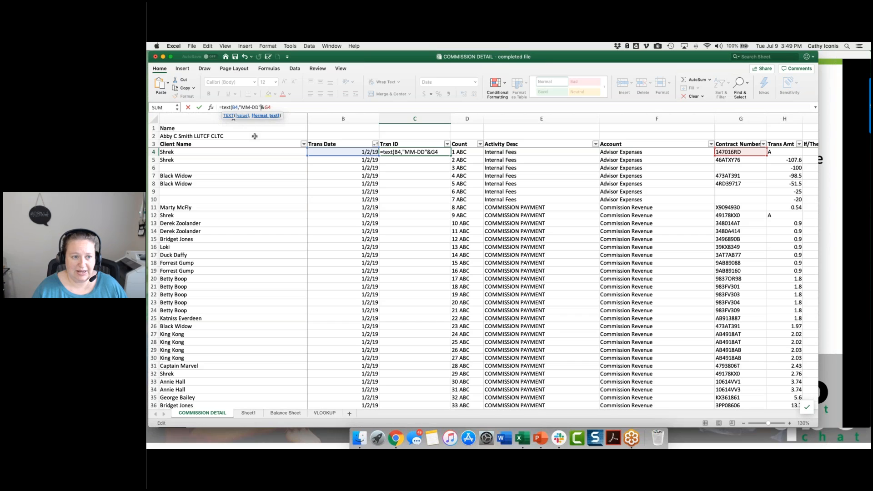
type(")")
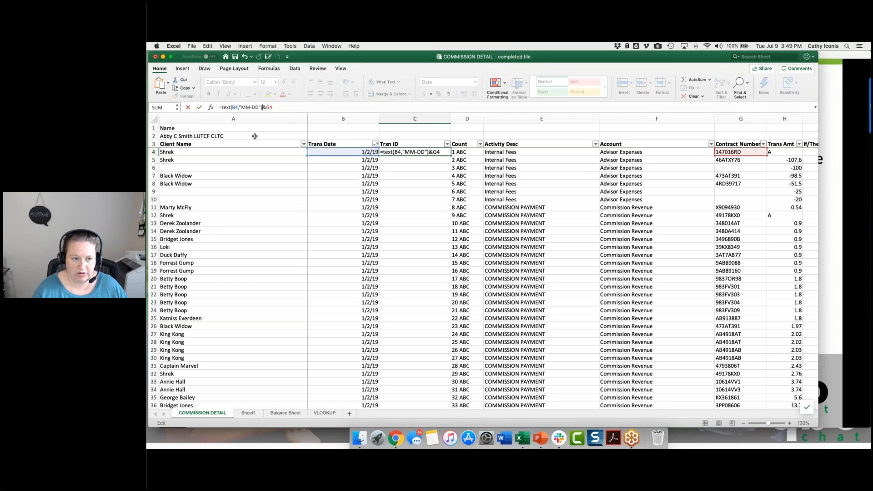
key("Return")
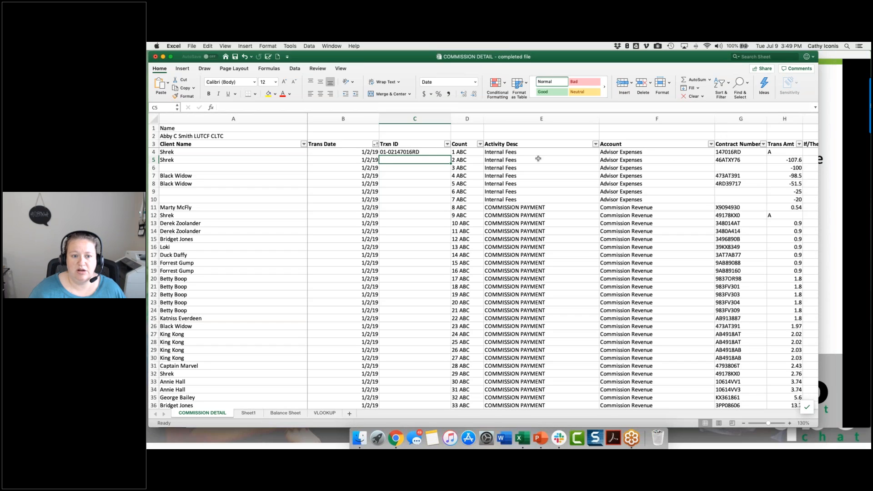
Step: Add a colon separator so C4 reads =TEXT(B4,"MM-DD")&":"&G4, and fill the formula down the Trxn ID column
key("Up")
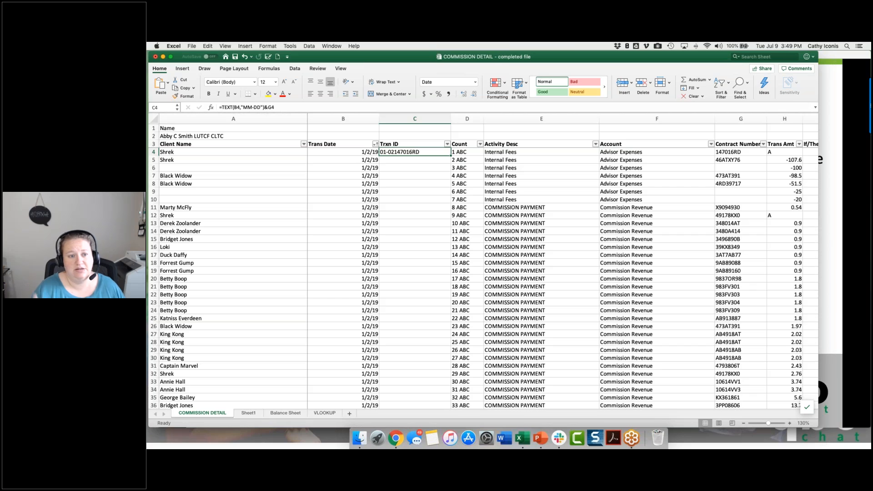
left_click(269, 108)
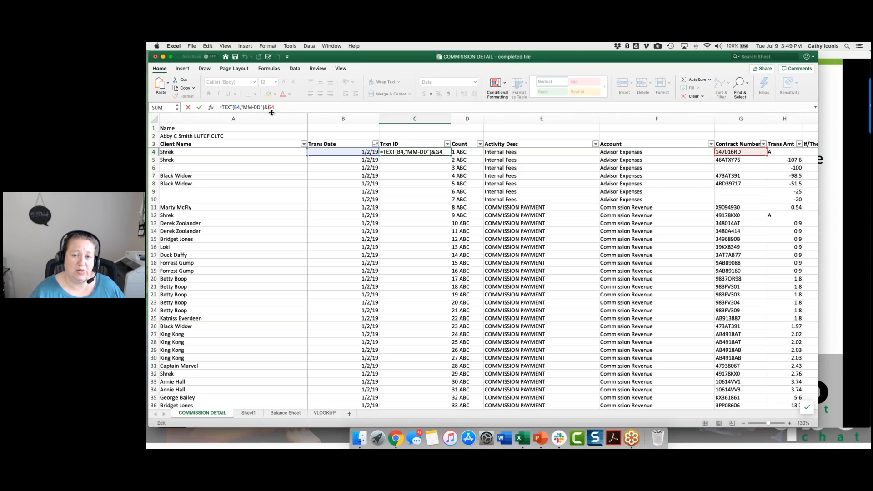
type("\"")
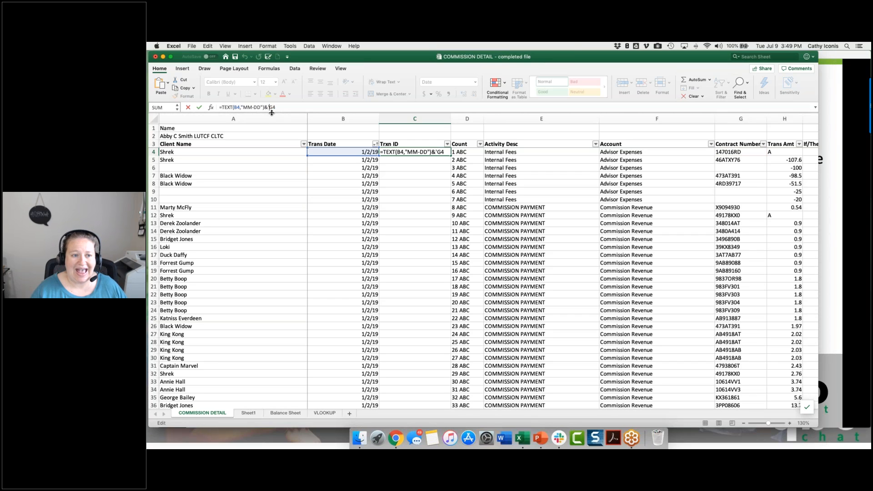
key("BackSpace")
type("\"")
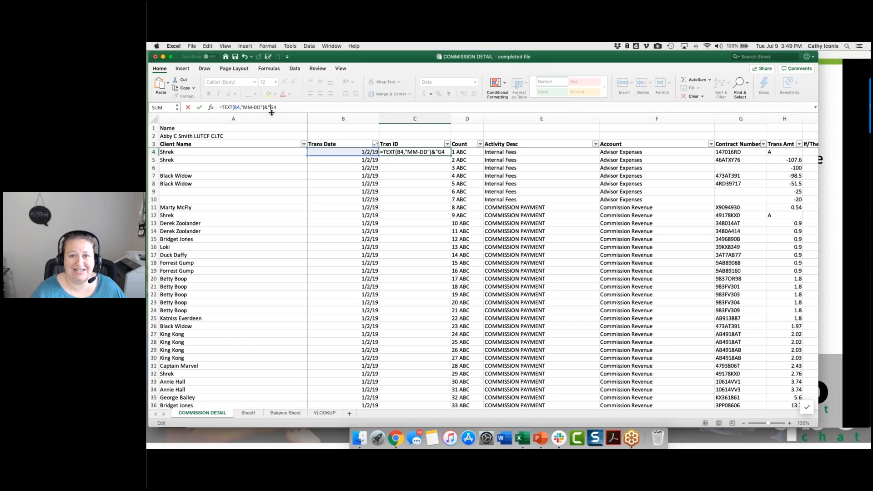
type(":\"")
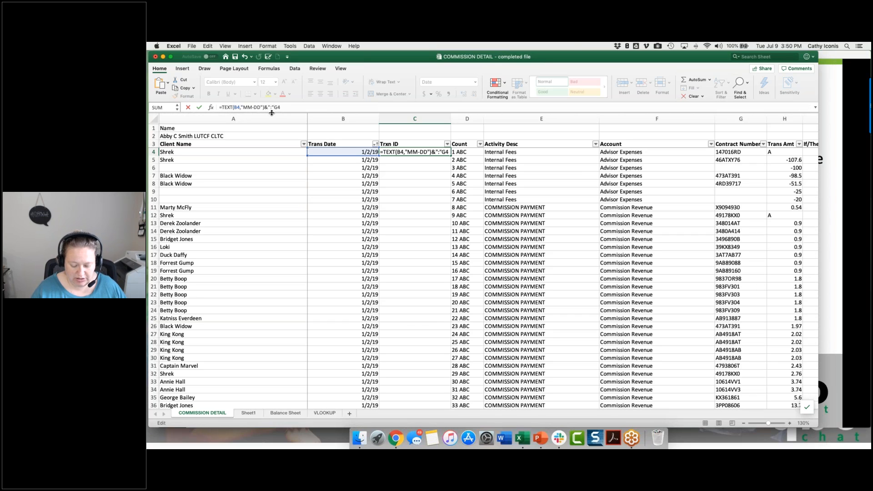
type("&")
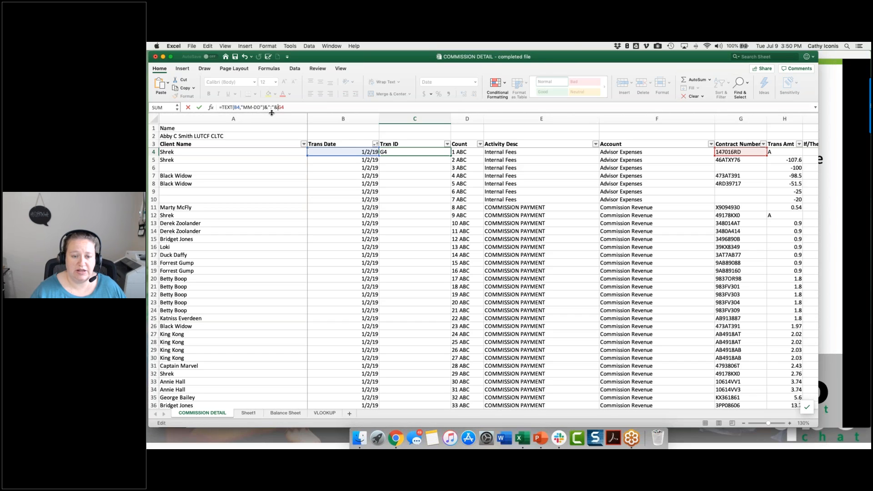
key("Return")
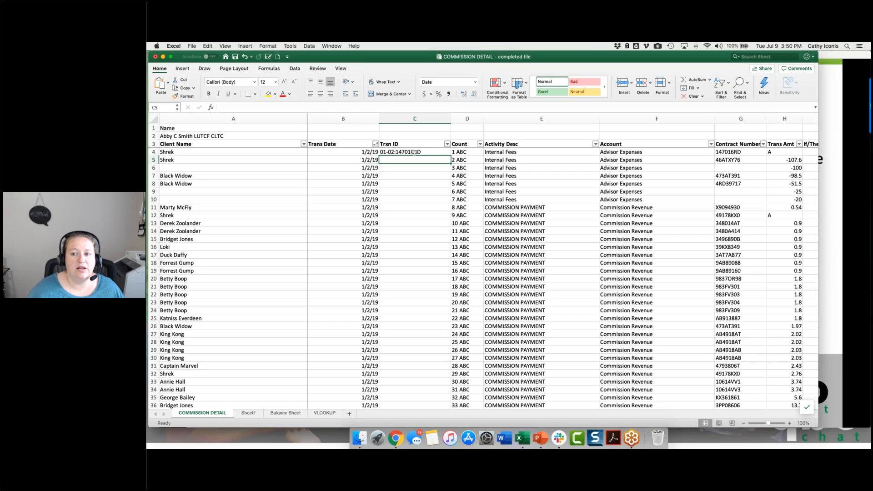
left_click(430, 152)
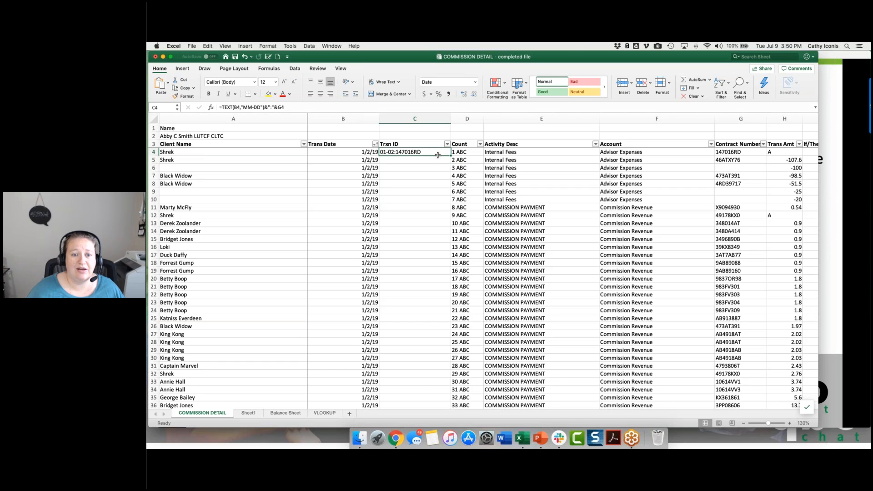
double_click(451, 155)
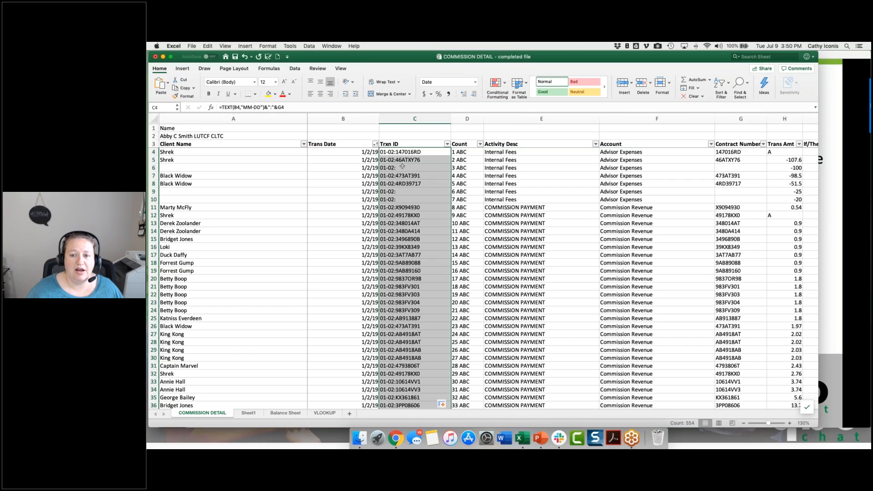
Step: Filter the Activity Desc column to exclude Internal Fees and recheck the filter's selections
left_click(595, 144)
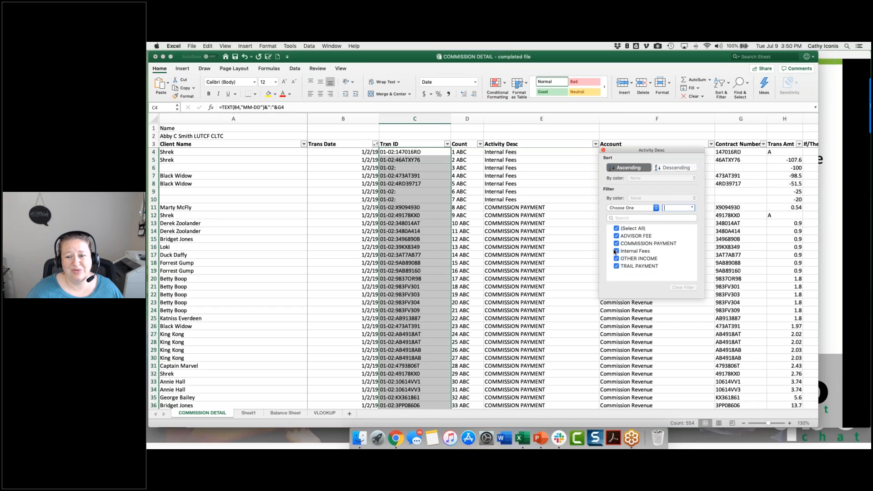
left_click(616, 252)
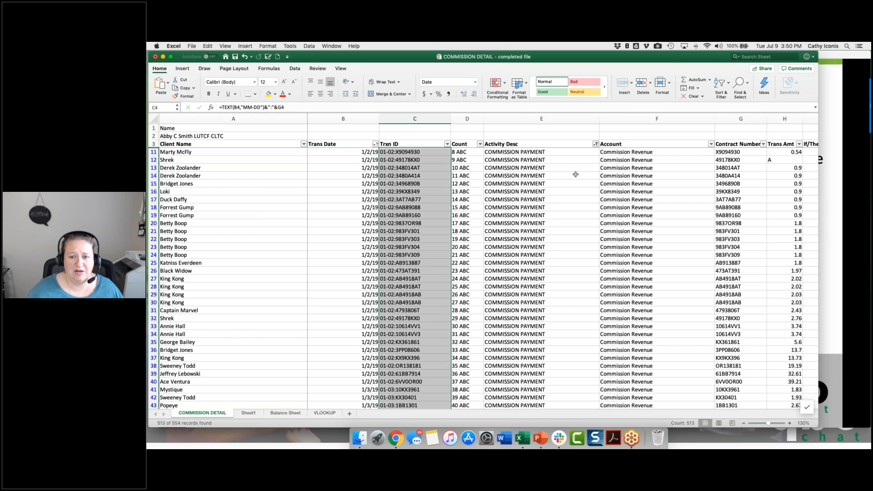
left_click(596, 145)
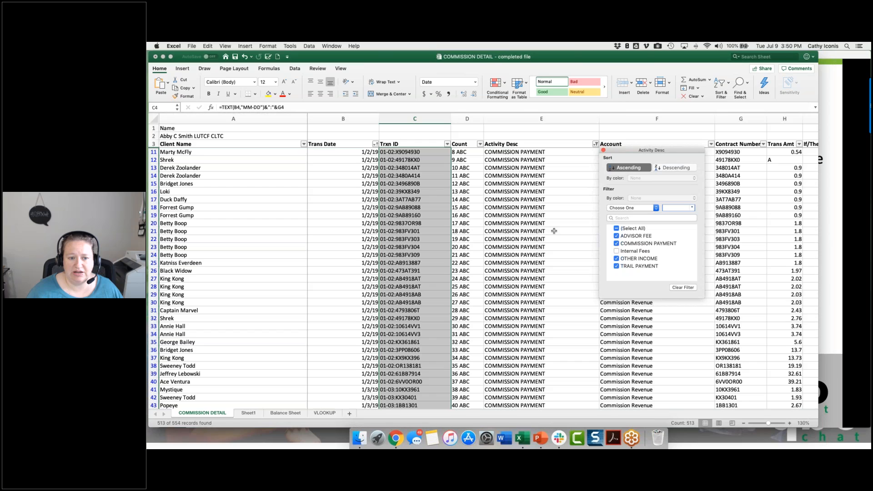
key("Escape")
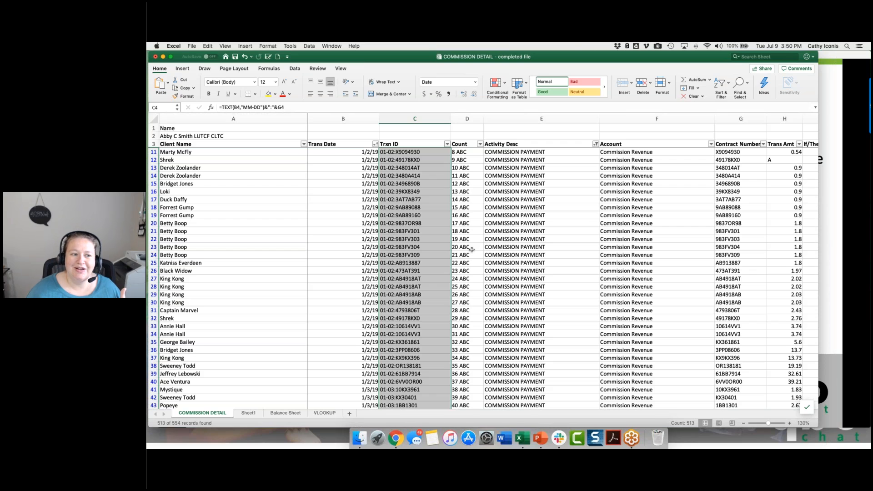
left_click(543, 183)
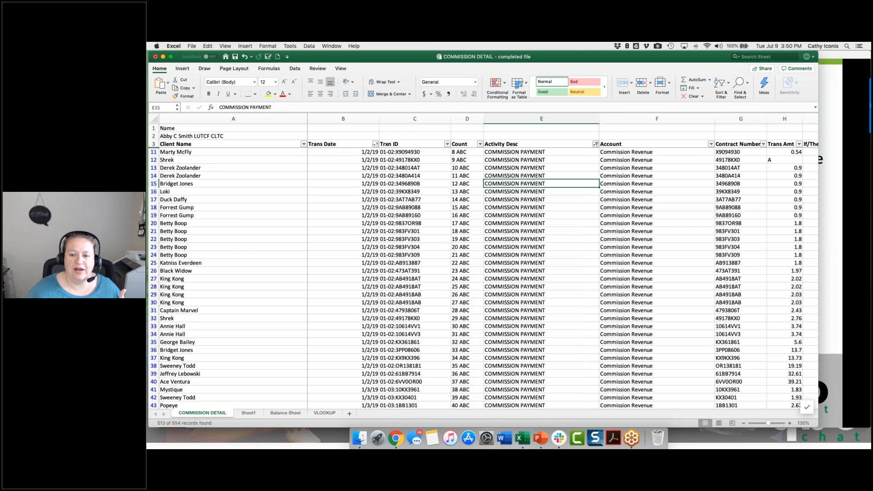
Step: Reset the Activity Desc filter to include all activity descriptions
left_click(596, 144)
left_click(617, 229)
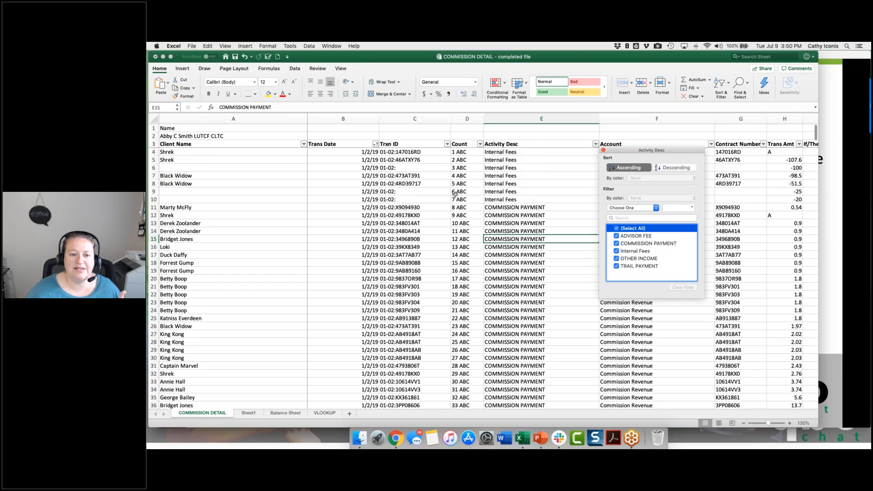
left_click(455, 194)
Step: Save the commission workbook and switch to PowerPoint to show the PivotTables: Basic Setup slide
left_click(394, 154)
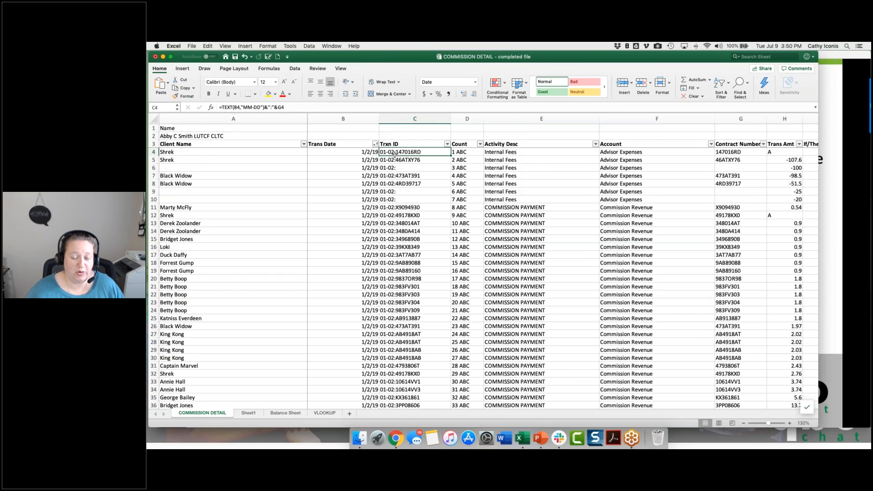
key("super+s")
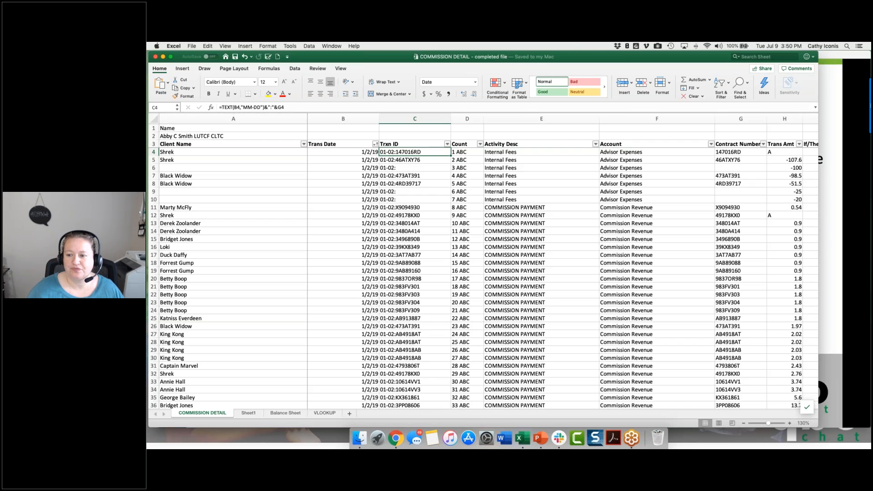
left_click(825, 202)
left_click(825, 202)
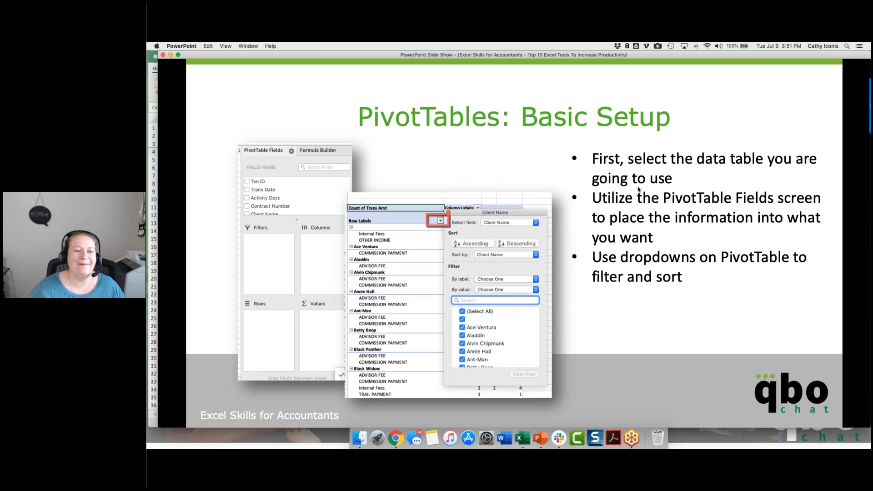
Step: Return to Excel and insert a PivotTable on a new worksheet from the COMMISSION DETAIL range $A$3:$A$557
left_click(150, 223)
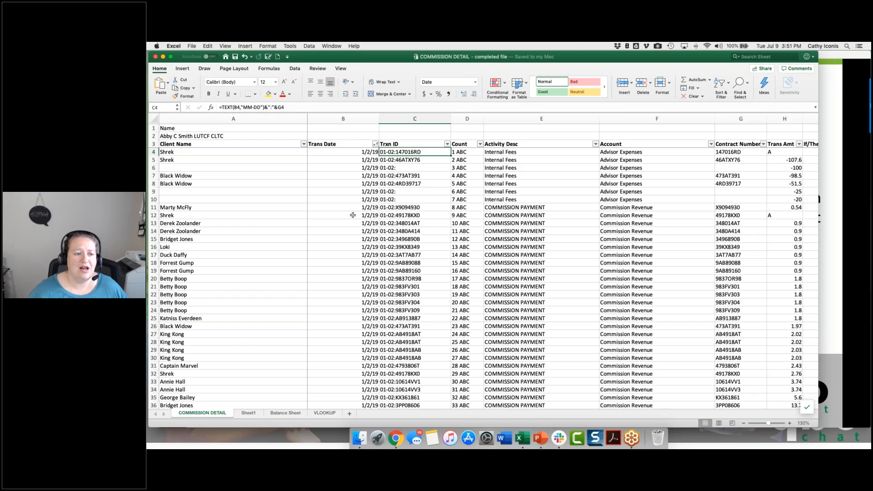
left_click(219, 144)
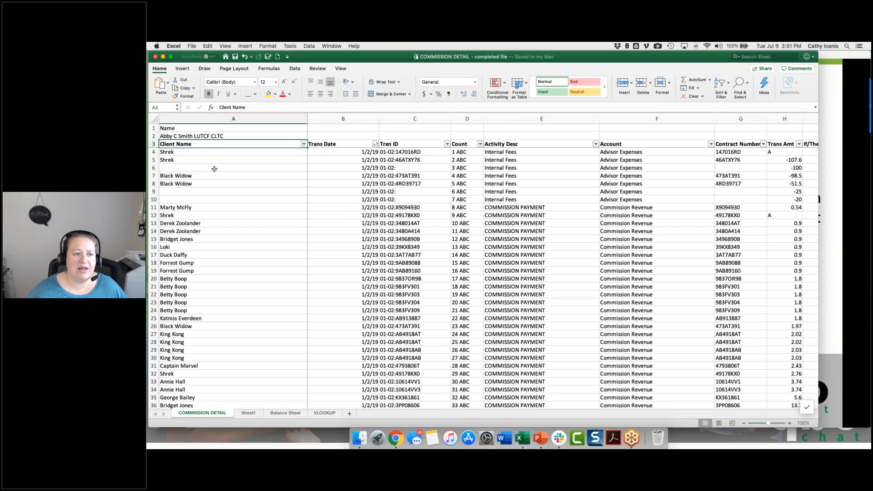
left_click(182, 68)
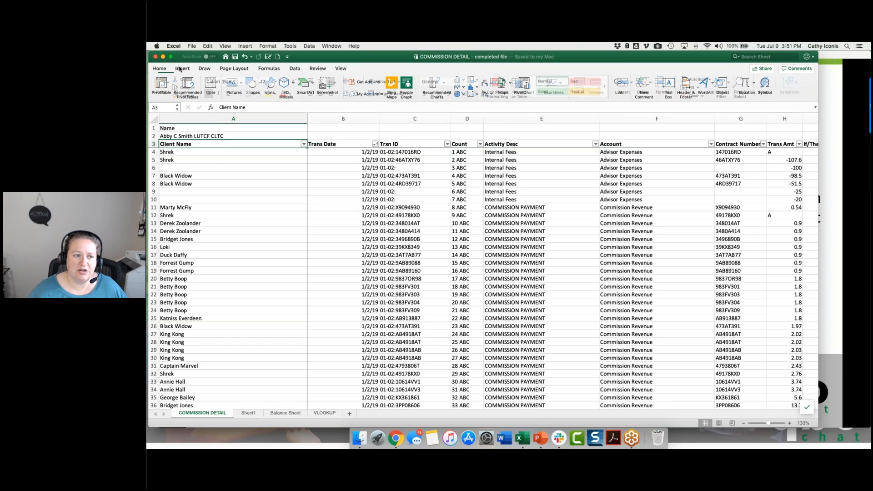
left_click(163, 84)
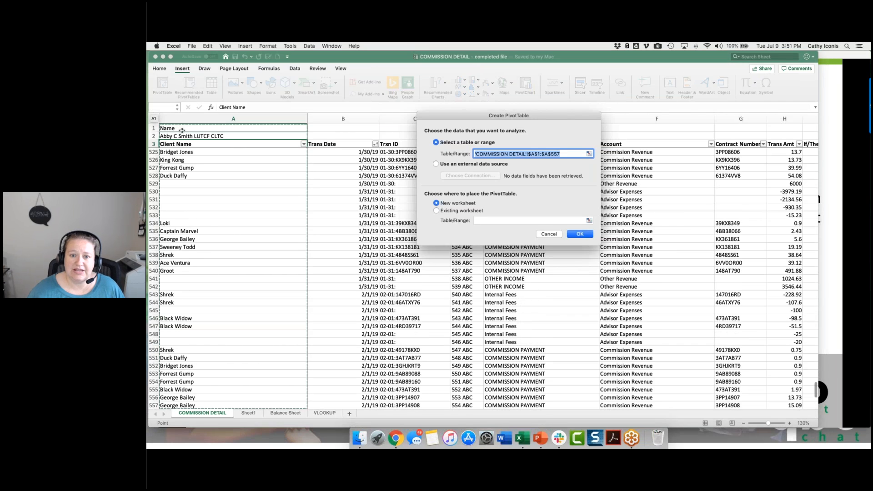
left_click(538, 155)
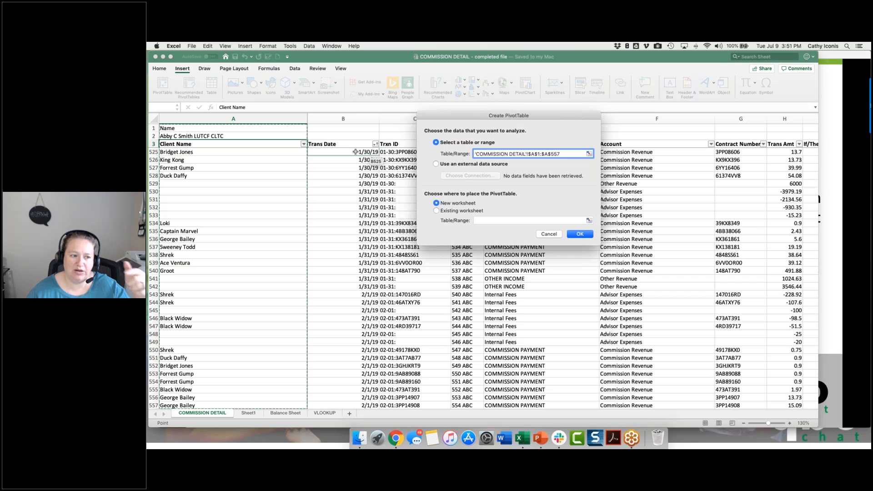
key("BackSpace")
type("3")
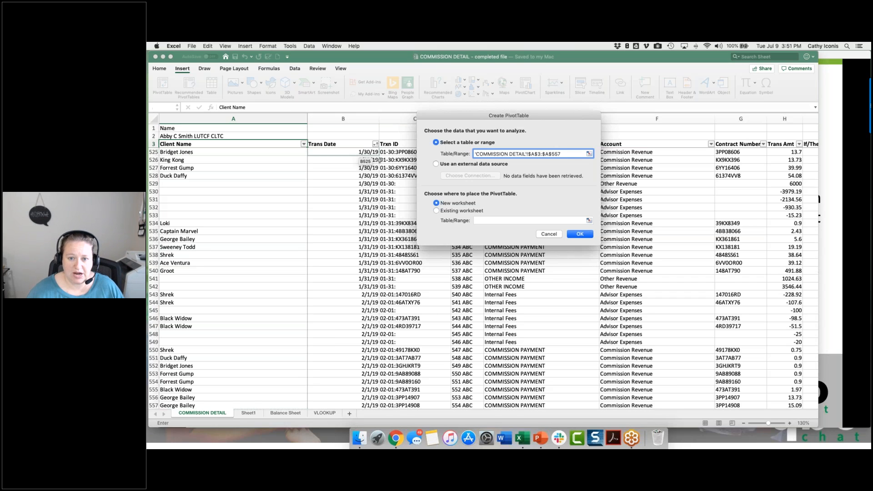
left_click(579, 234)
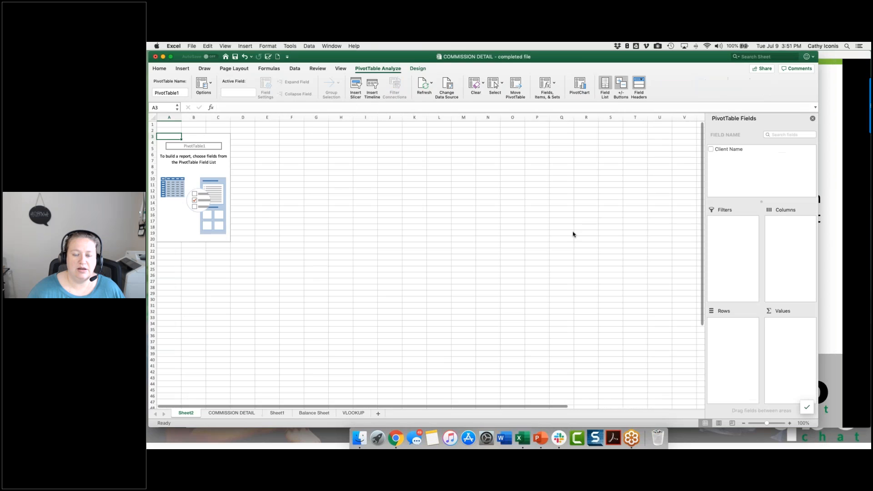
Step: Change the PivotTable's data source to the COMMISSION DETAIL range $A$3:$L$557
left_click(790, 423)
left_click(790, 423)
left_click(790, 423)
left_click(789, 423)
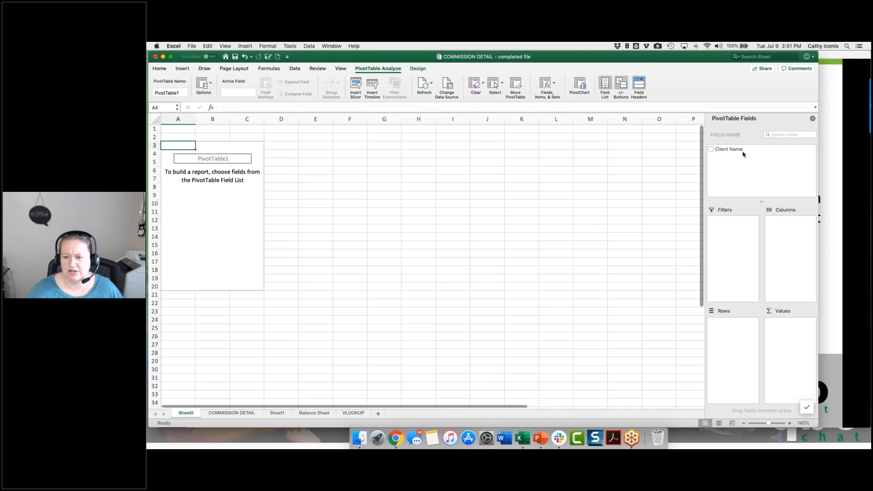
left_click(447, 84)
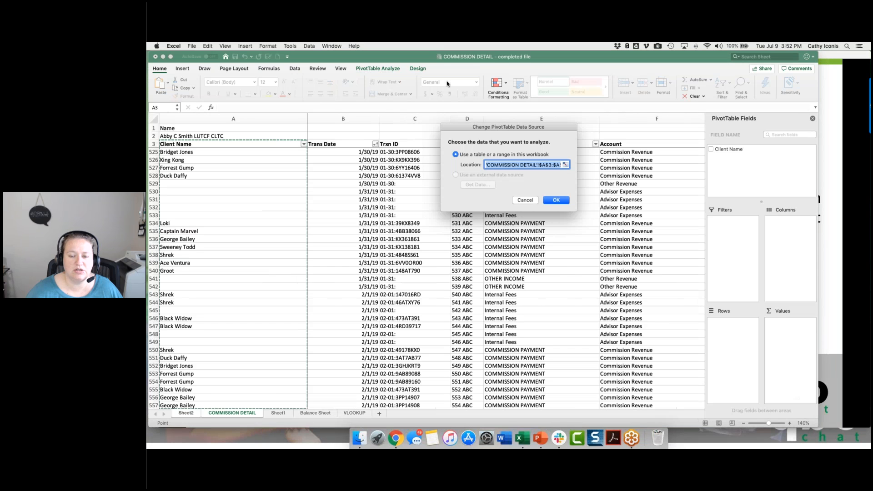
left_click(552, 165)
left_click_drag(559, 165, 548, 165)
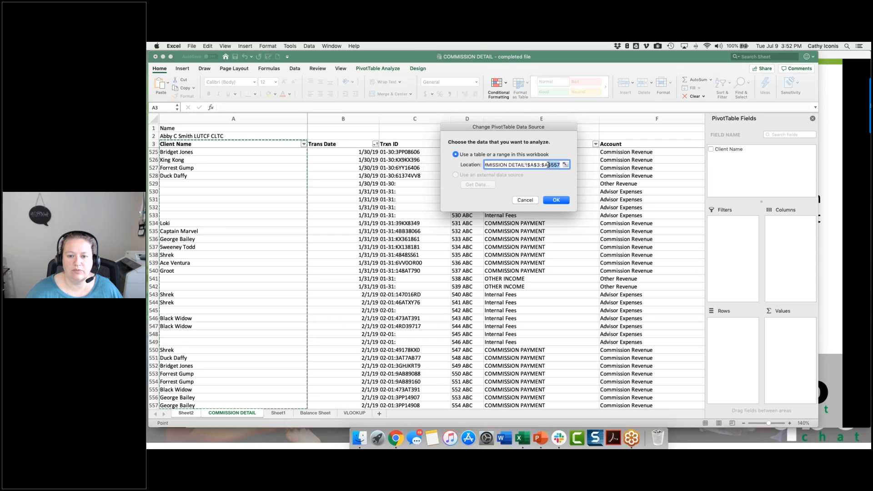
left_click(812, 119)
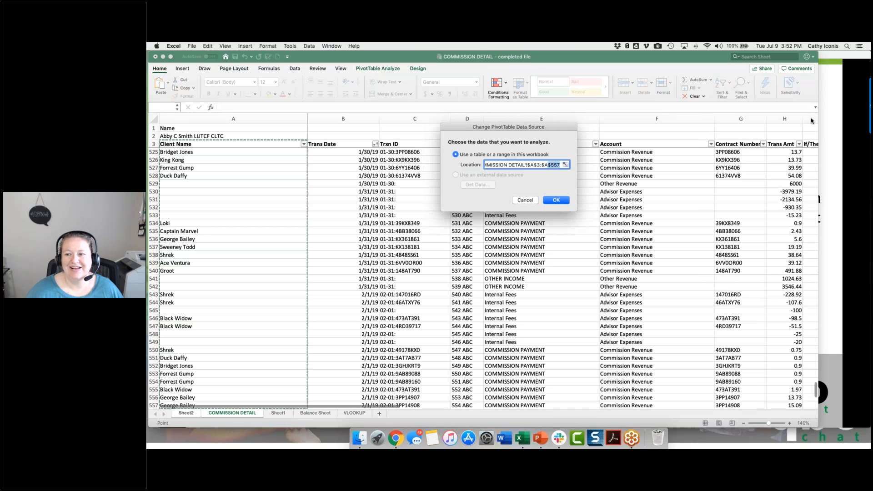
scroll(594, 152, "right", 5)
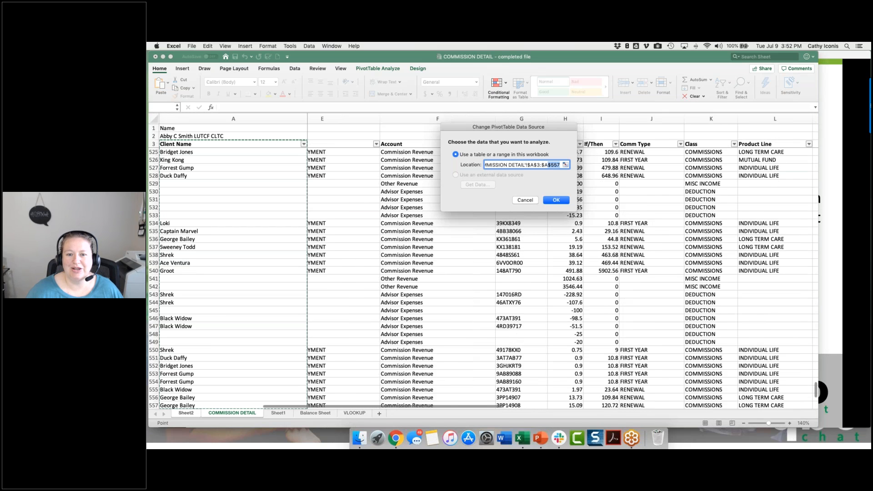
left_click(547, 165)
key("BackSpace")
type("L")
key("Return")
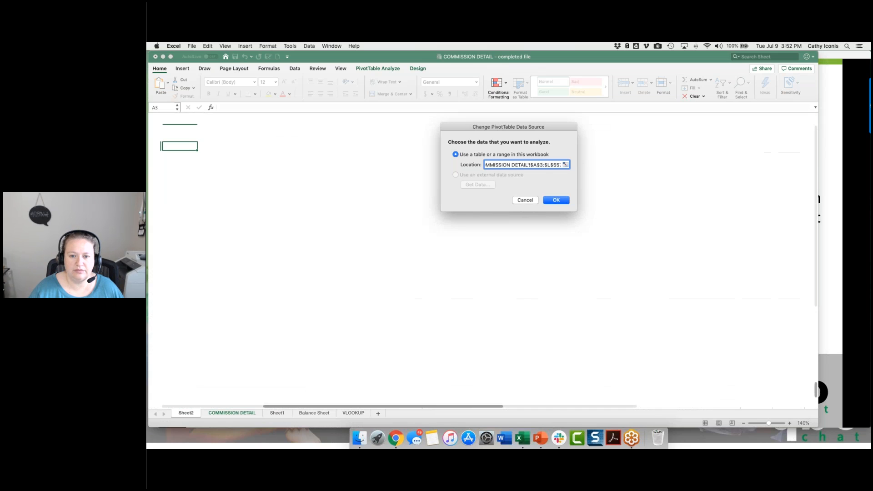
Step: Show the PivotTable Field List again and add Client Name to the Rows area
left_click(232, 204)
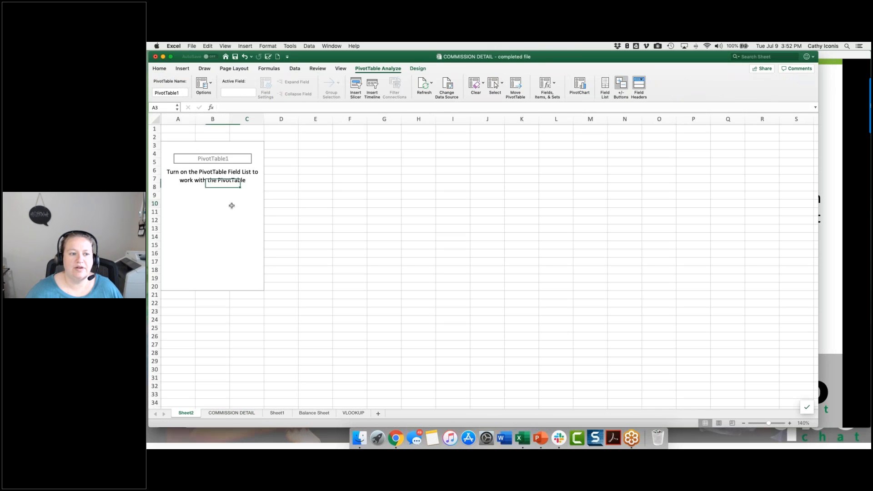
left_click(604, 84)
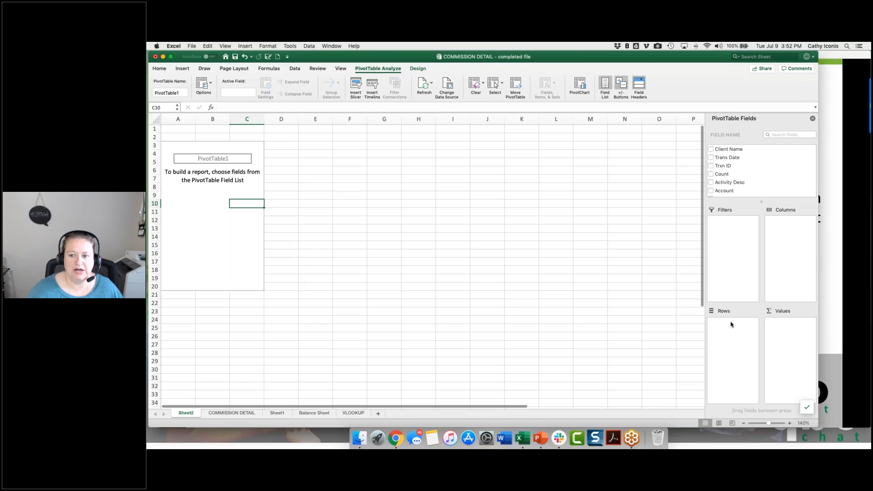
left_click(603, 85)
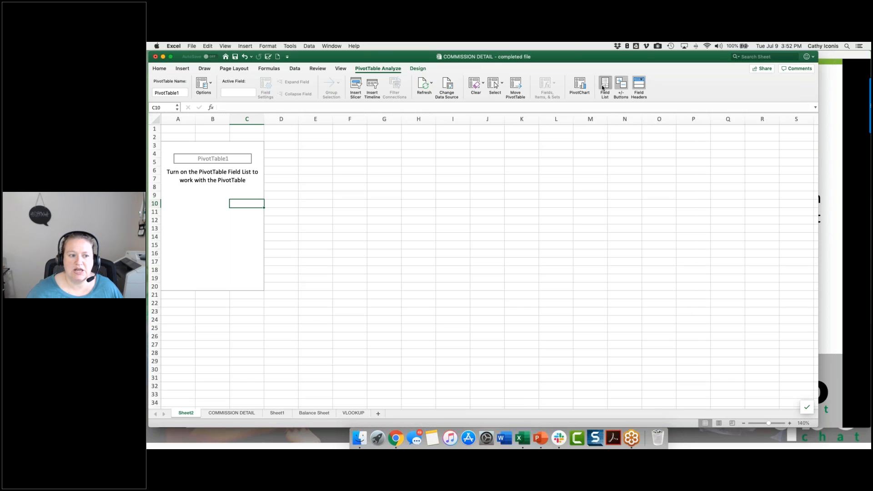
left_click(604, 87)
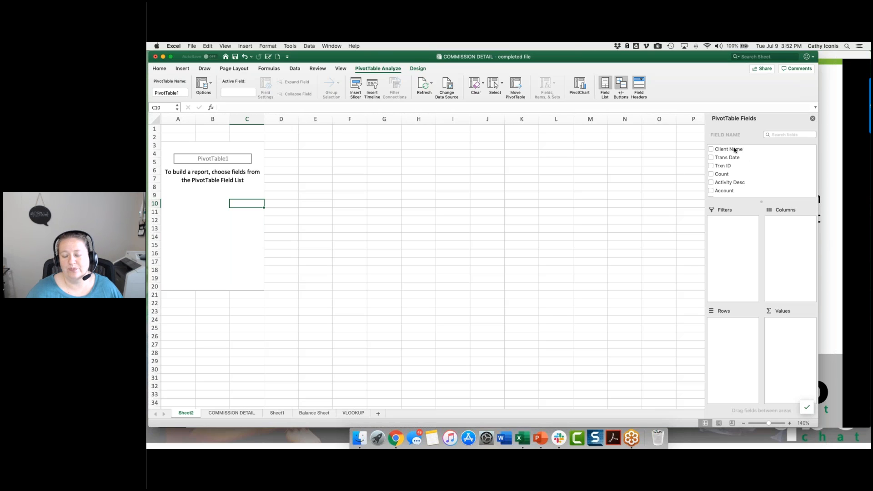
left_click_drag(732, 151, 743, 348)
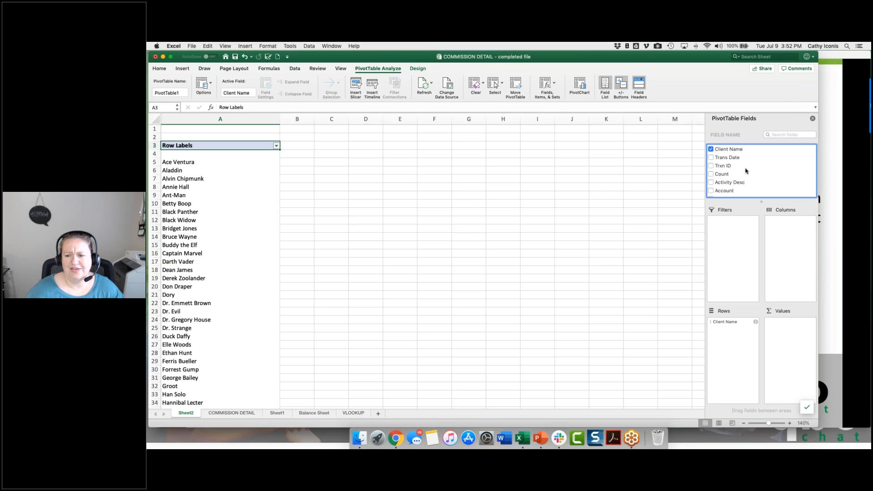
Step: Try Activity Desc as the PivotTable's column field and remove it again
scroll(746, 171, "down", 3)
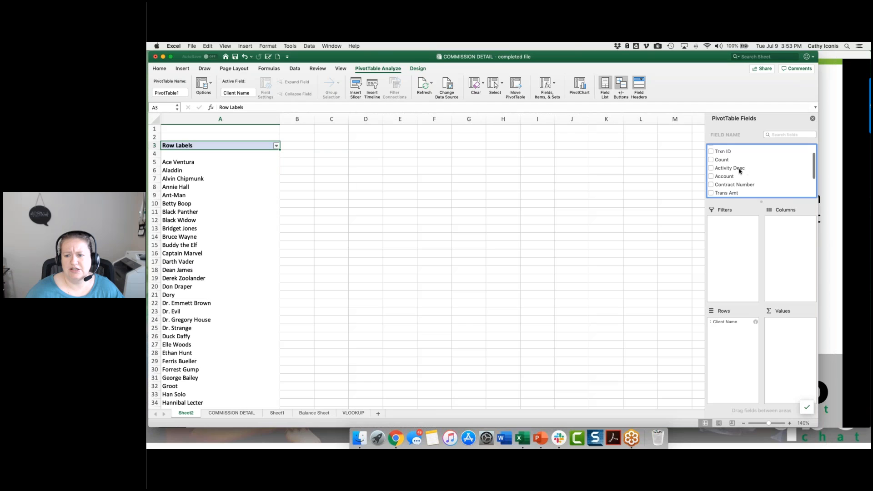
left_click_drag(730, 168, 792, 233)
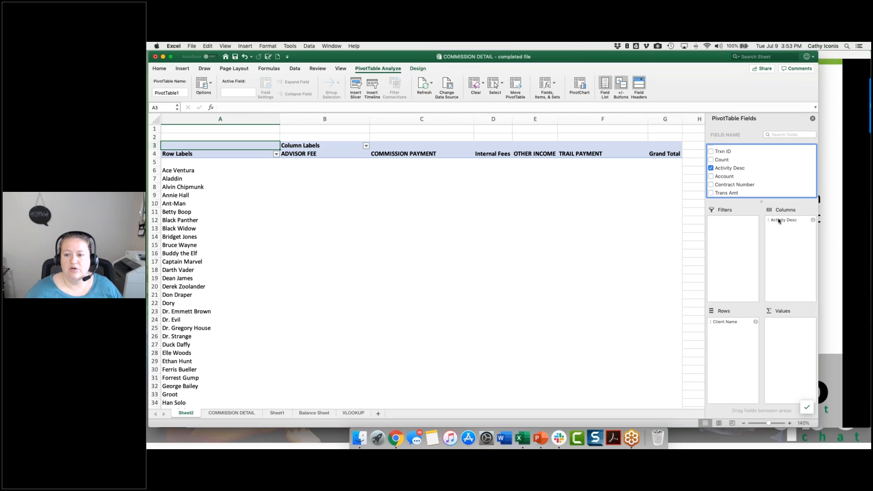
left_click_drag(780, 221, 766, 213)
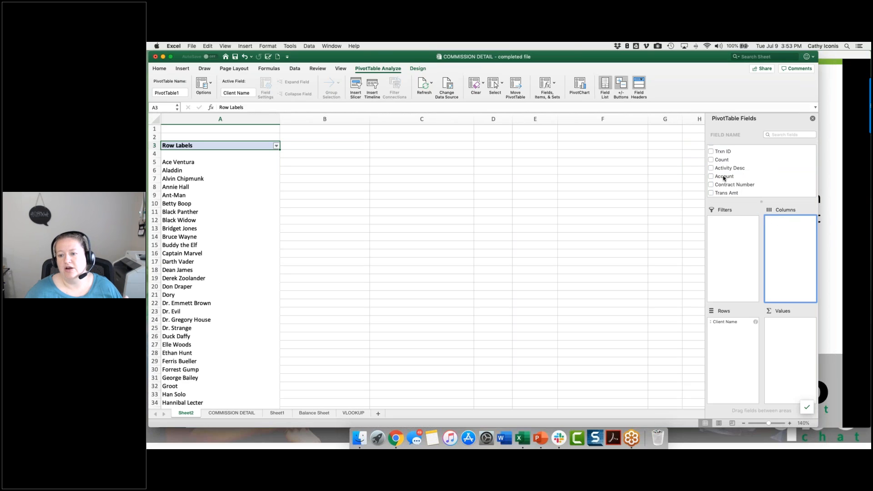
Step: Add Account to the PivotTable's Columns area and Trans Amt to its Values area
left_click_drag(728, 169, 801, 232)
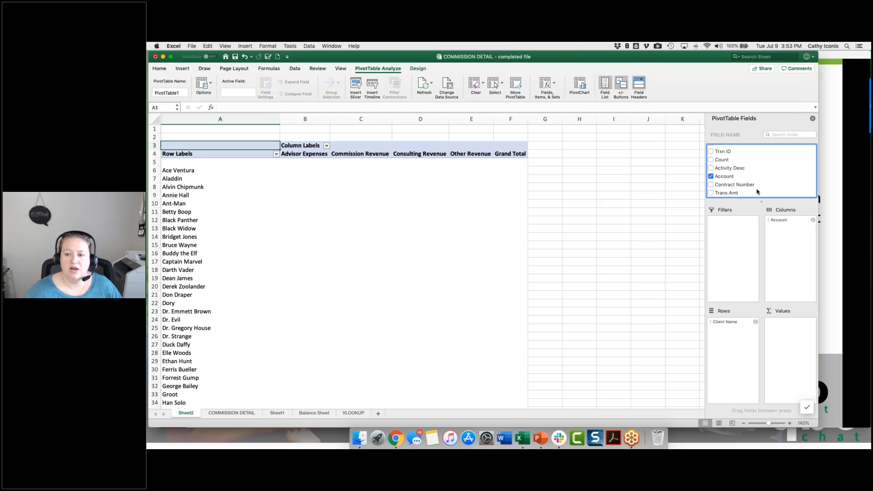
scroll(757, 191, "down", 4)
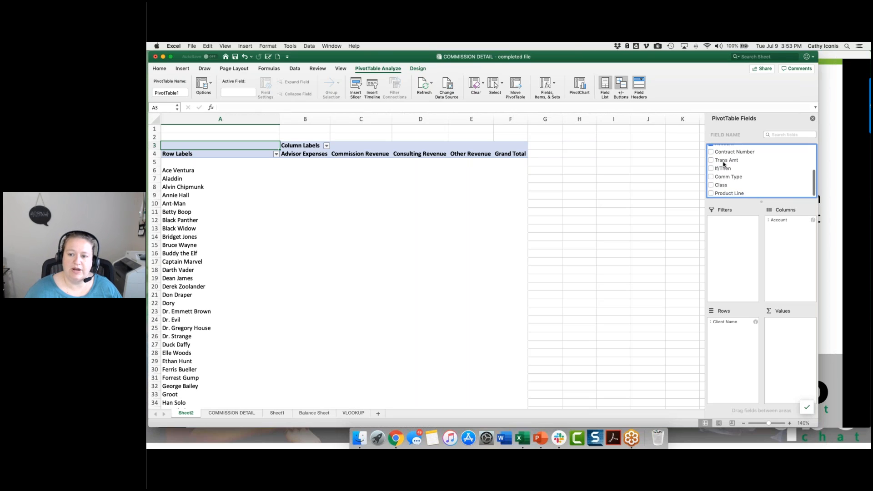
left_click(724, 161)
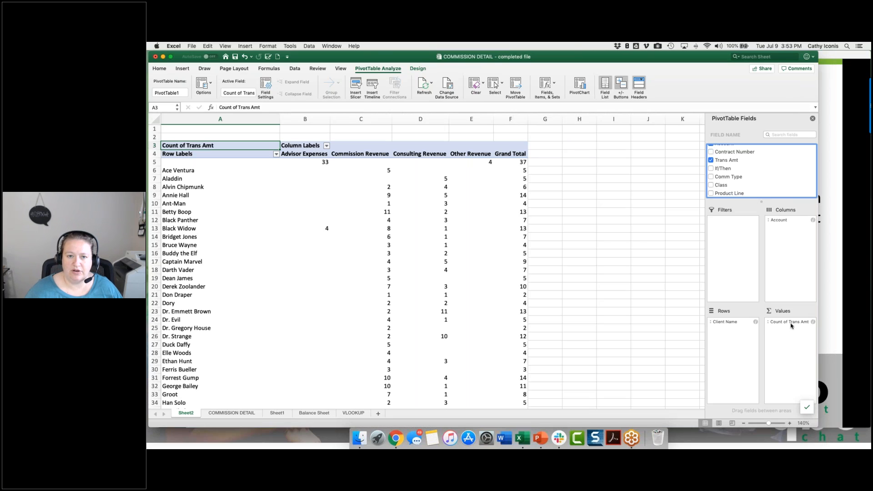
Step: Summarize Trans Amt by Sum and format it as Number with two decimals and negatives in black parentheses
left_click(814, 322)
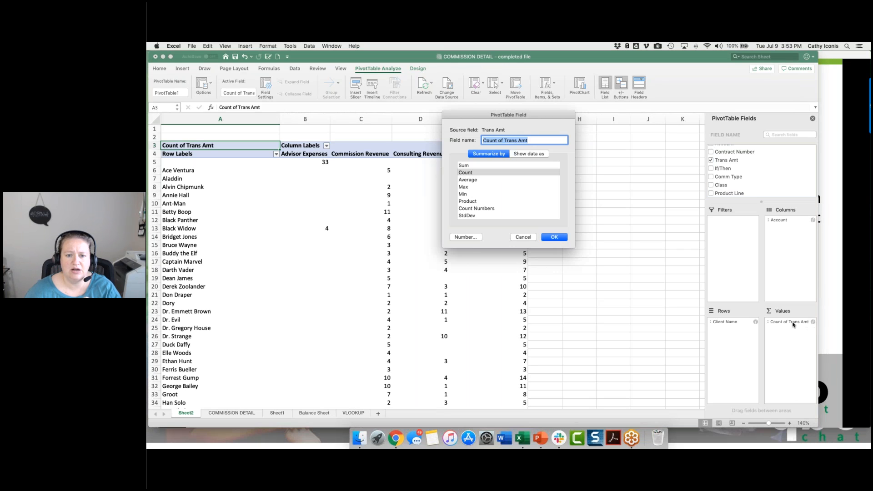
left_click(487, 166)
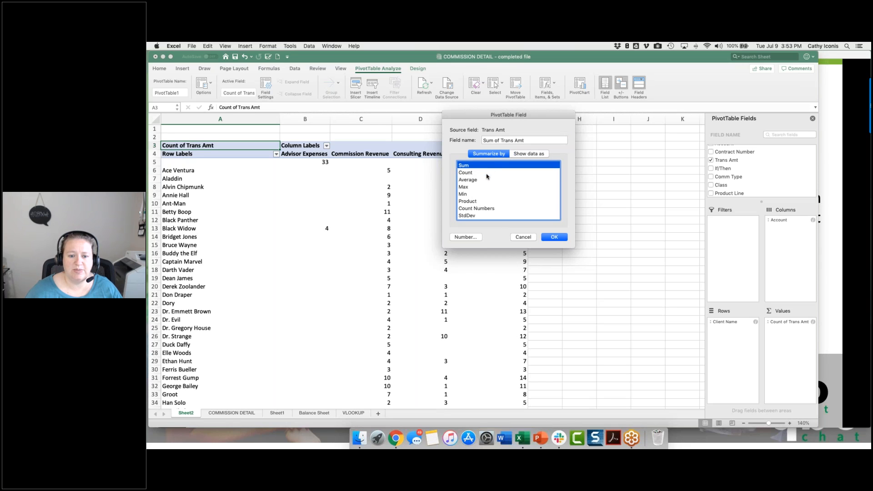
left_click(473, 238)
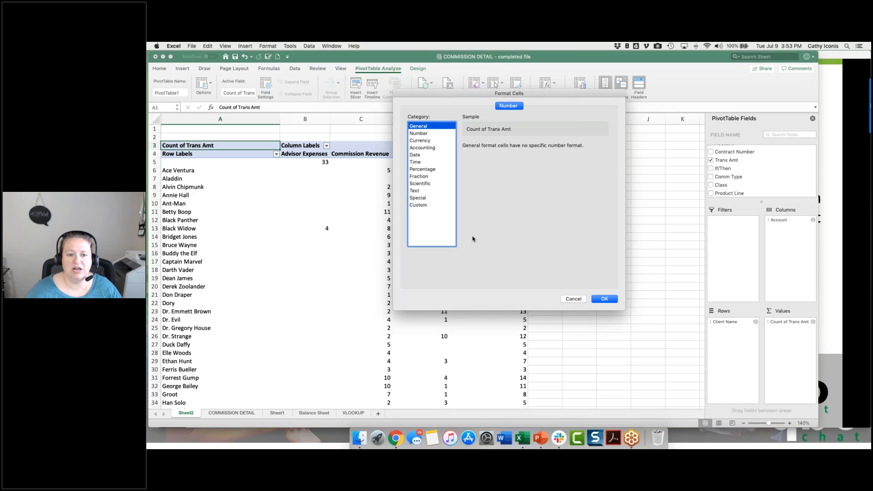
left_click(419, 148)
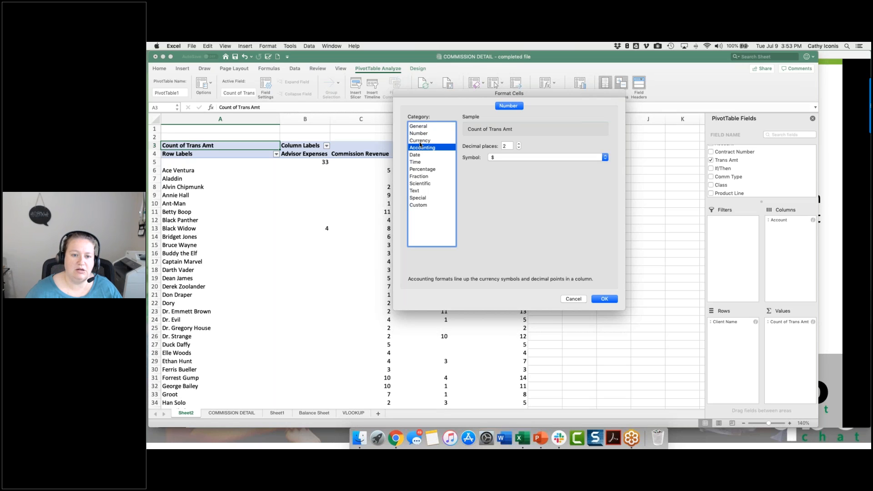
left_click(421, 141)
left_click(422, 134)
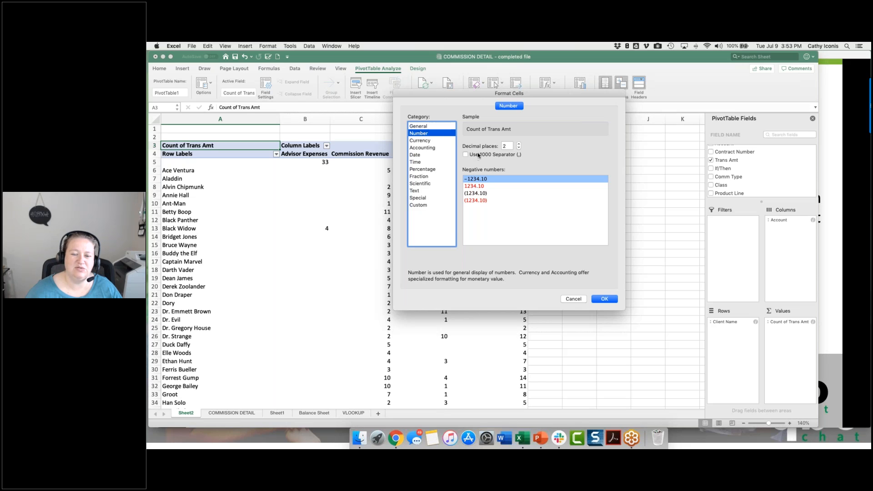
left_click(475, 194)
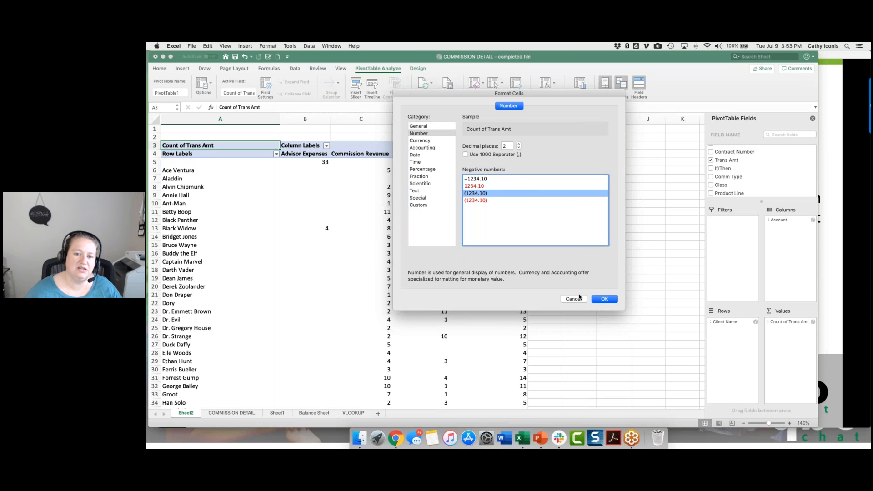
left_click(608, 300)
left_click(556, 236)
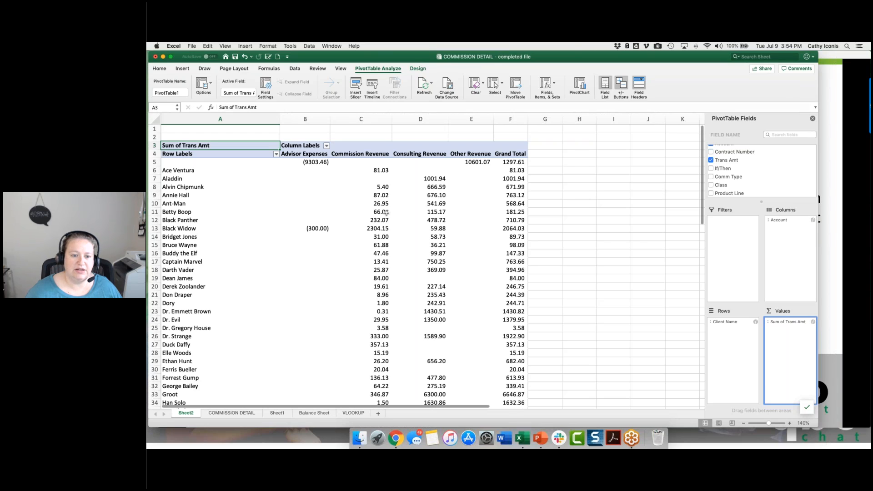
Step: Drill into the Commission Revenue total for Black Panther to list its underlying transactions on a new sheet
right_click(378, 219)
left_click(373, 220)
double_click(374, 220)
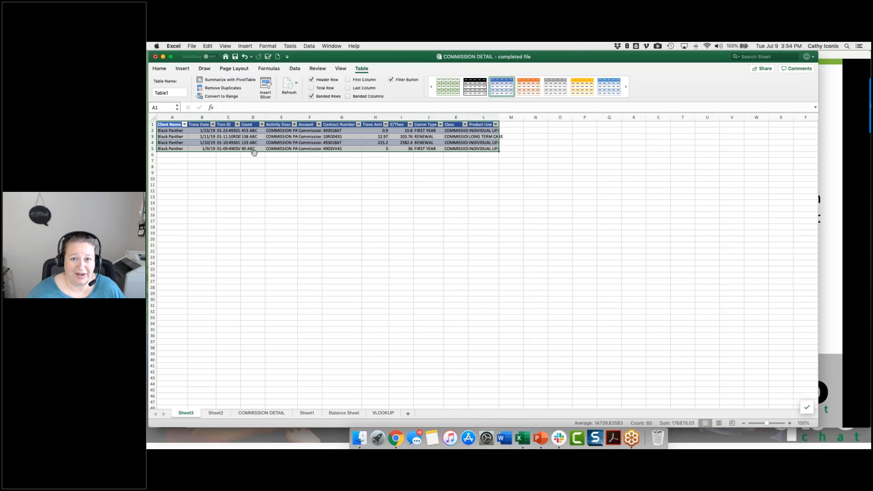
Step: Return to the PivotTable on Sheet2 and add Contract Number to the Rows area beneath Client Name
left_click(217, 412)
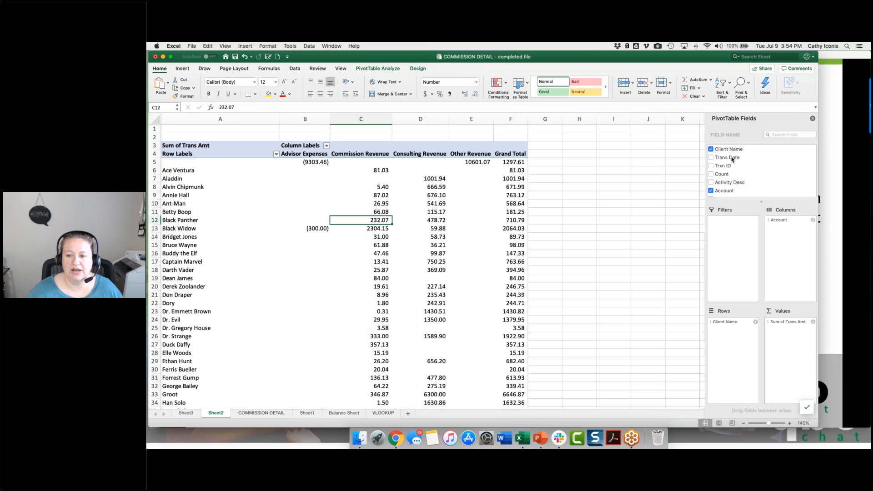
scroll(728, 165, "down", 5)
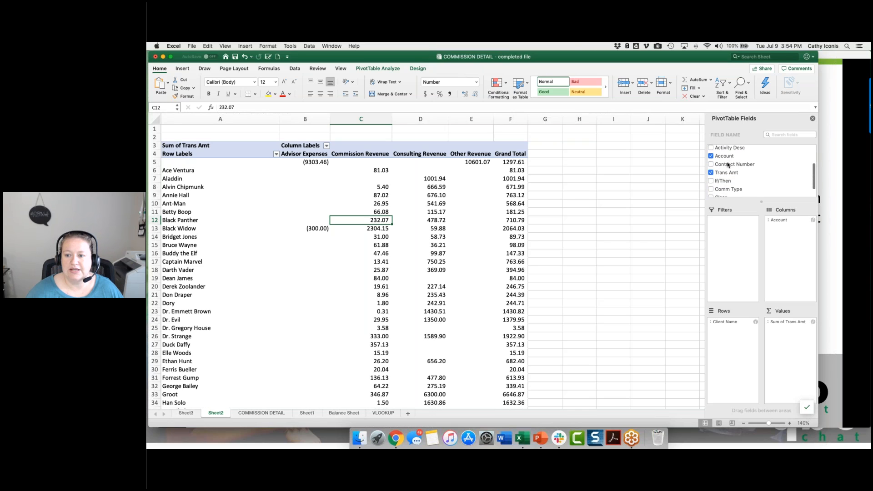
left_click_drag(728, 156, 727, 324)
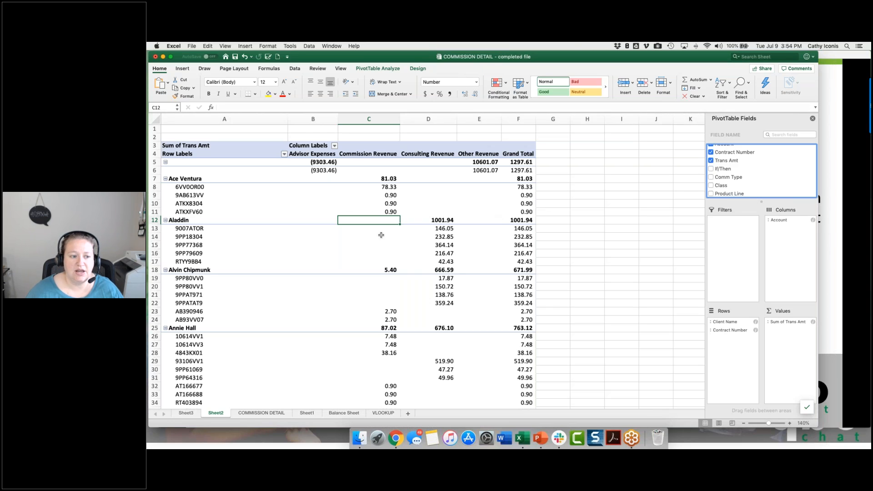
Step: Examine the row label sort and filter options for Contract Number and for Client Name without applying any
left_click(213, 186)
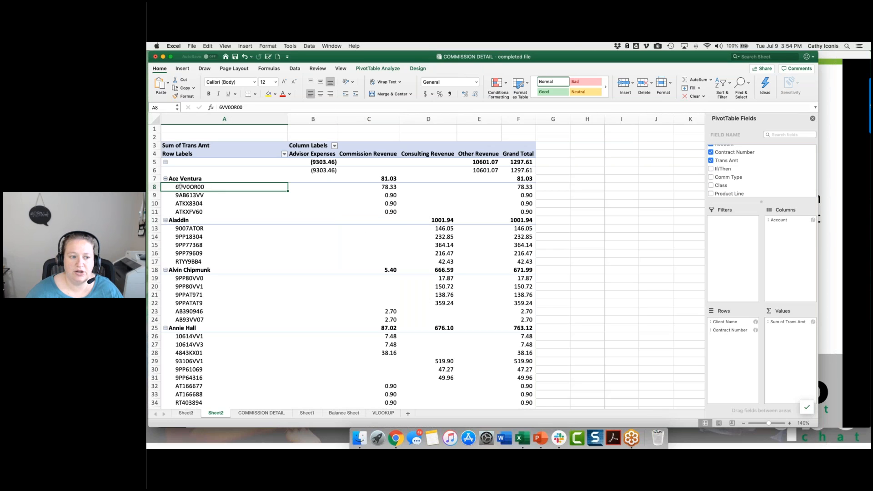
left_click(284, 155)
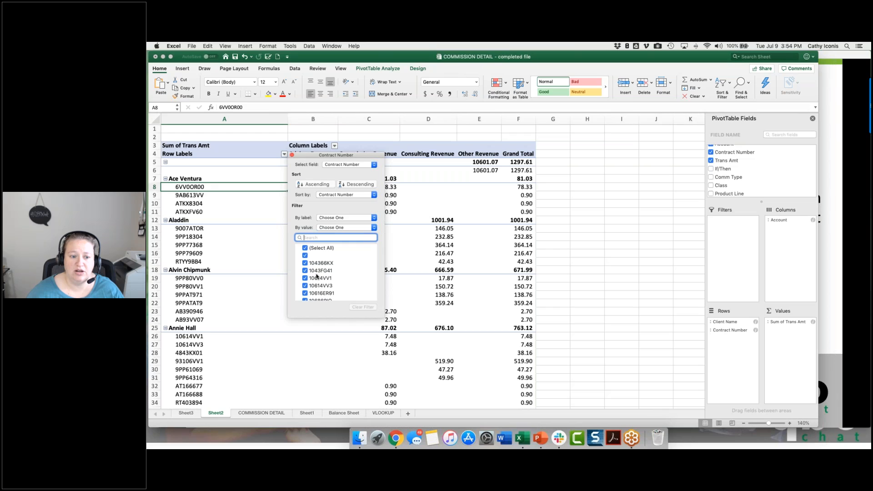
left_click(239, 213)
left_click(229, 179)
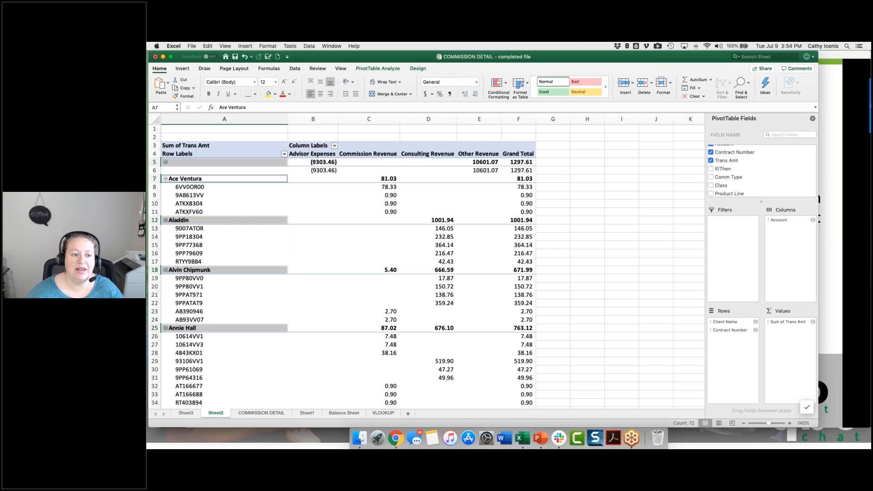
left_click(284, 154)
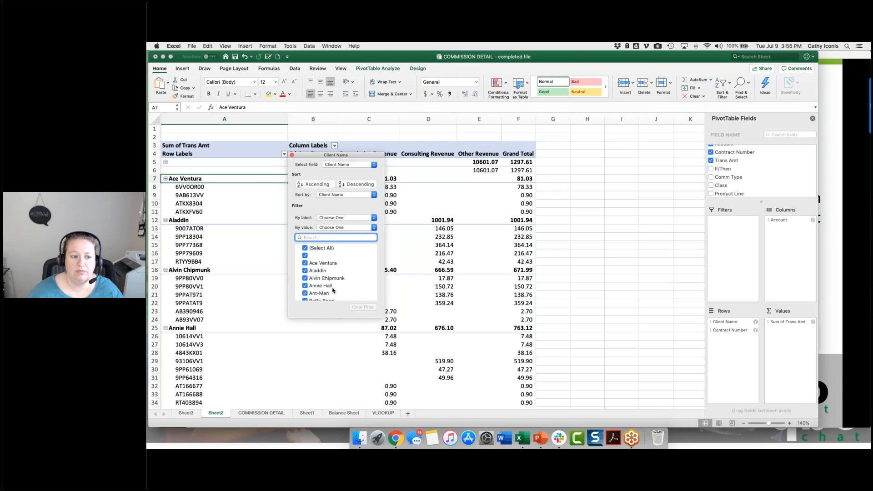
left_click(215, 180)
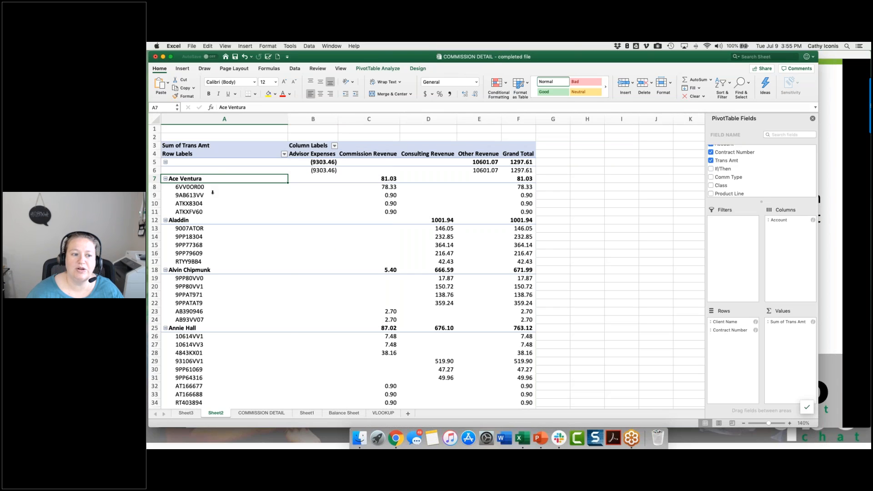
Step: Collapse the contract number details under all clients, and expand and recollapse the first named client
left_click(213, 195)
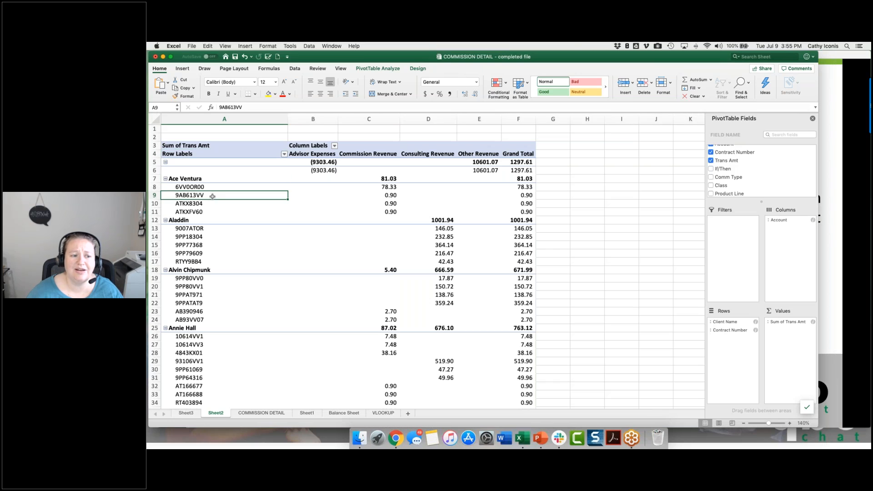
left_click(230, 180)
left_click(229, 199)
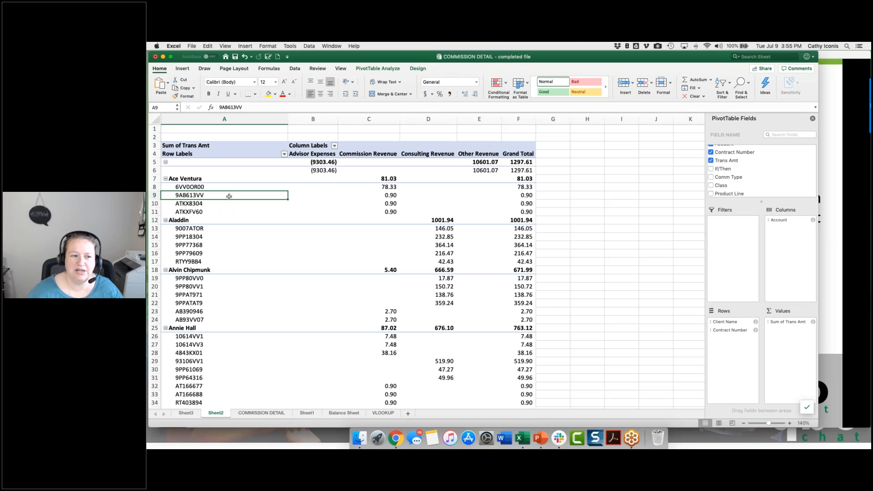
left_click(230, 184)
left_click(226, 193)
left_click(227, 195)
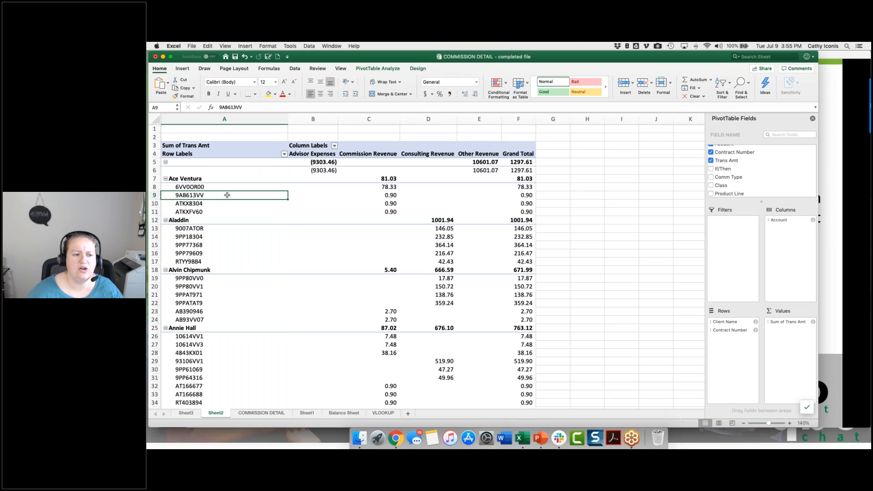
left_click(389, 69)
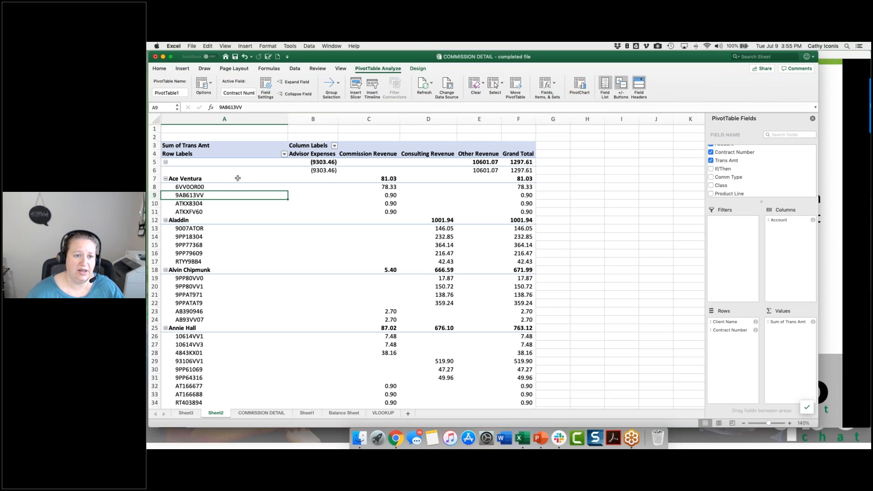
left_click(299, 94)
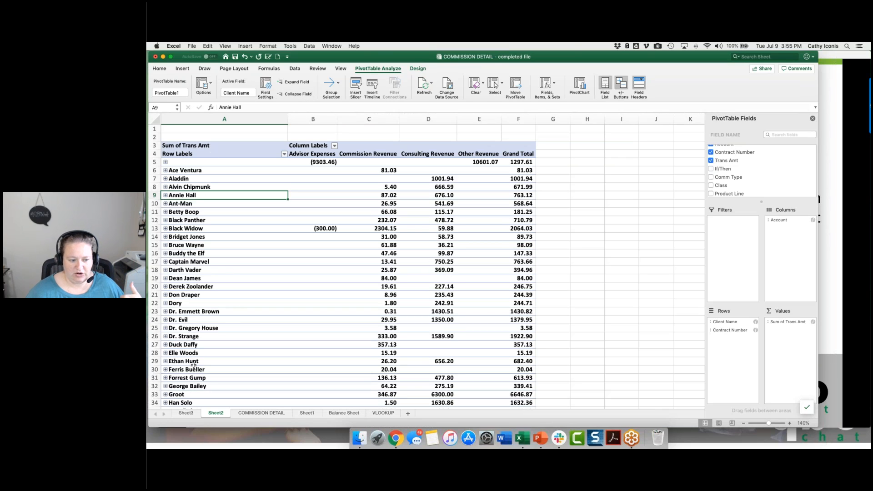
left_click(165, 170)
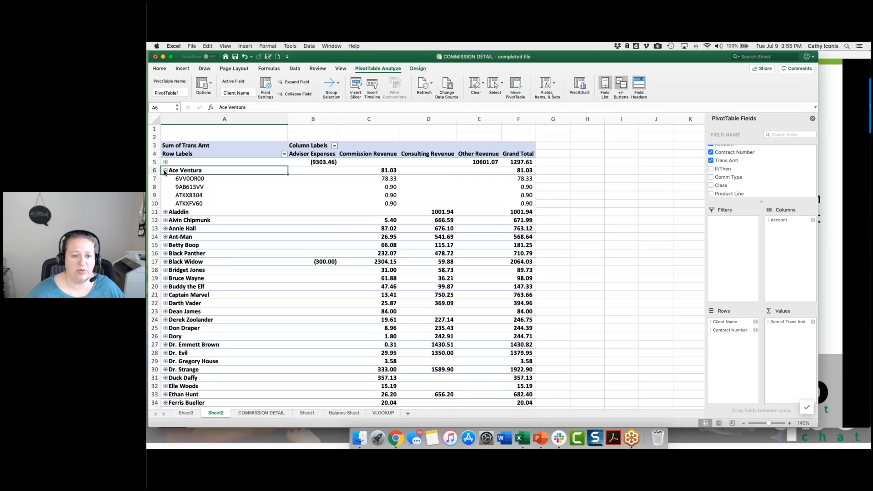
left_click(165, 171)
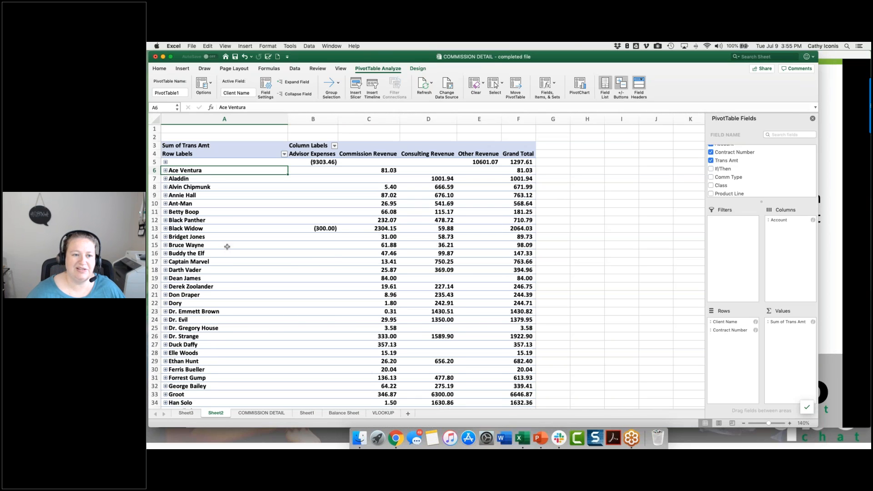
Step: Add Trans Date to the PivotTable's Filters area
scroll(227, 245, "down", 20)
scroll(427, 264, "up", 20)
scroll(735, 161, "up", 3)
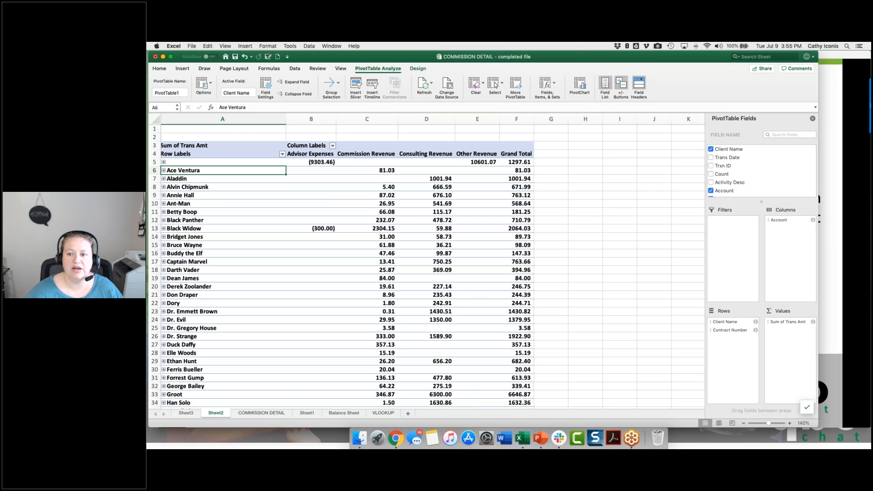
left_click(730, 159)
left_click_drag(729, 160, 733, 237)
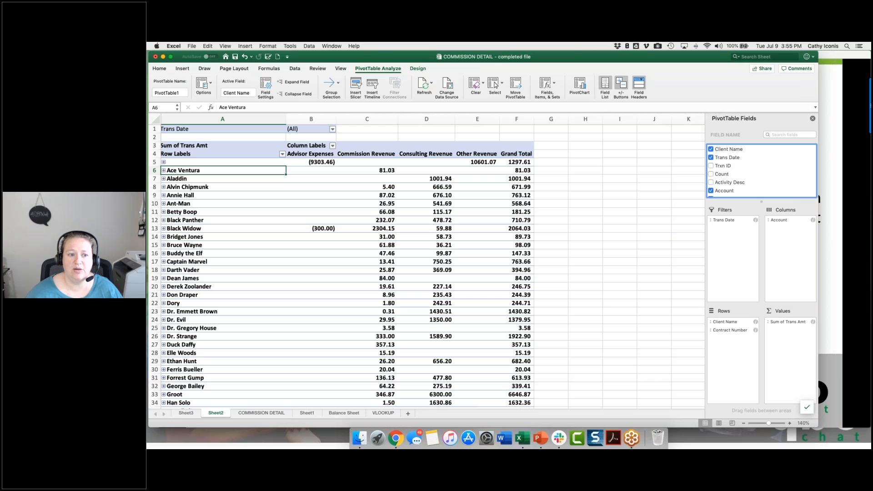
Step: Filter the PivotTable by Trans Date to 1/7/19, 1/9/19, 1/14/19, 1/17/19, 1/25/19, 1/29/19 and 1/31/19 only
left_click(333, 129)
left_click(333, 129)
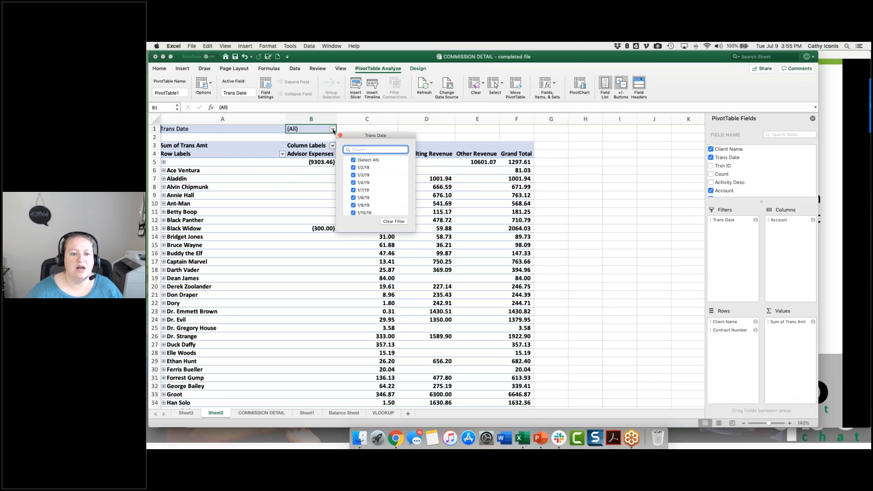
left_click(354, 160)
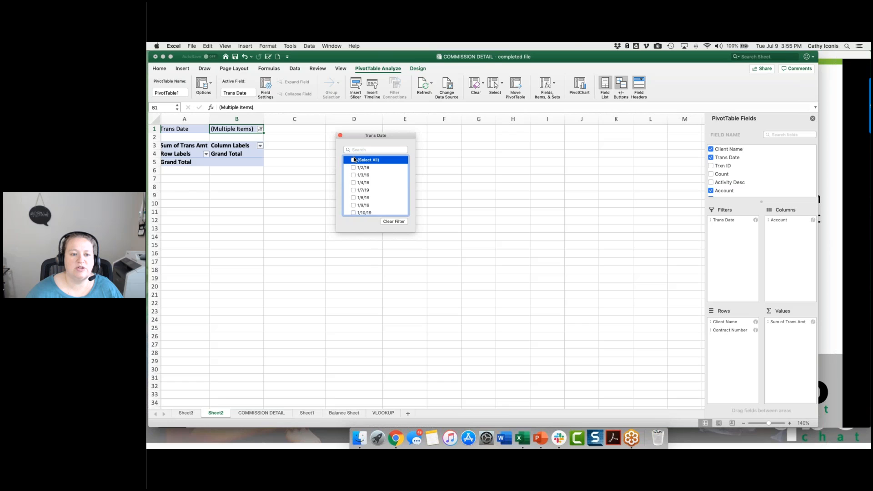
left_click(354, 190)
left_click(355, 205)
scroll(354, 181, "down", 3)
left_click(353, 177)
left_click(354, 199)
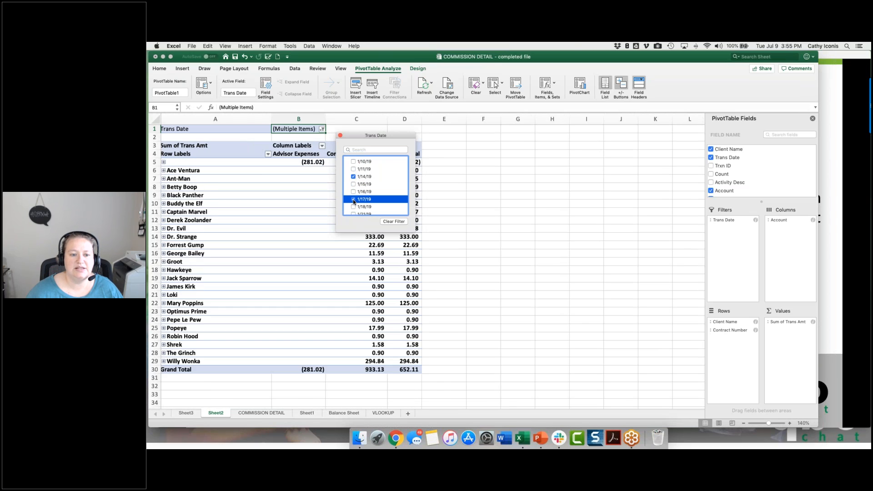
scroll(354, 199, "down", 3)
left_click(353, 196)
scroll(354, 195, "down", 3)
left_click(359, 187)
left_click(354, 204)
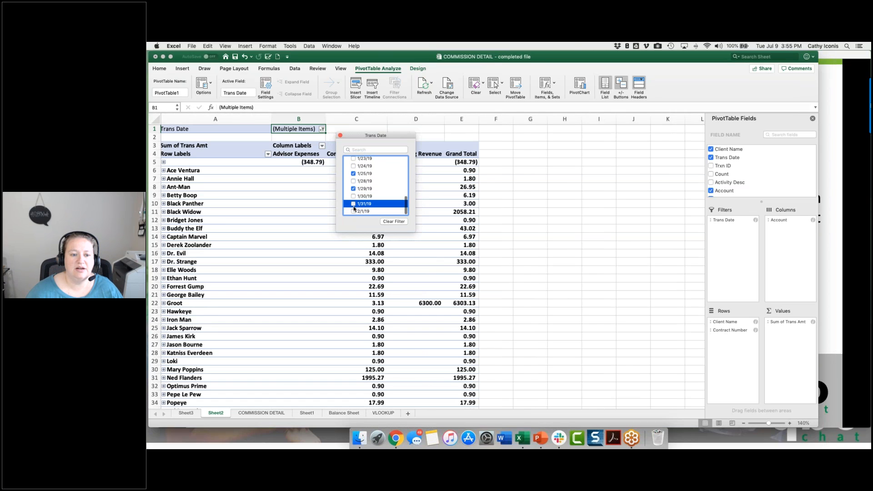
left_click(594, 166)
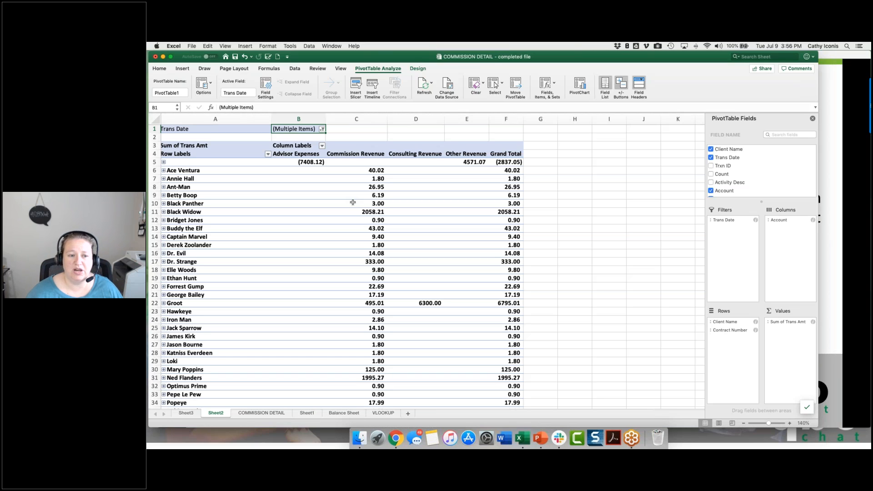
Step: Filter the PivotTable's column labels to the Other Revenue account only
left_click(319, 156)
left_click(323, 146)
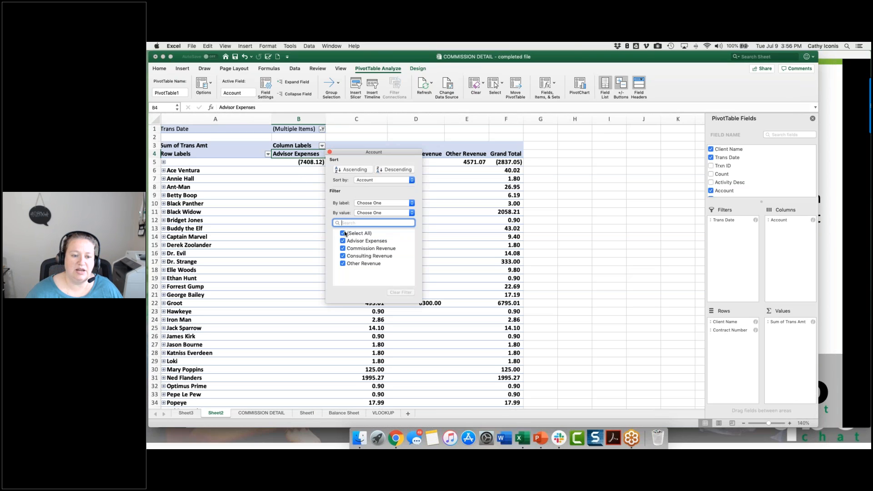
left_click(344, 233)
left_click(343, 264)
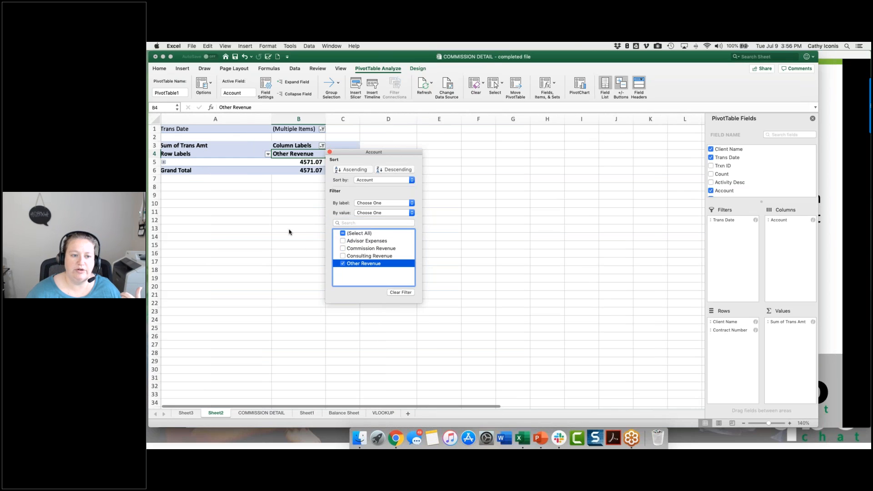
left_click(291, 232)
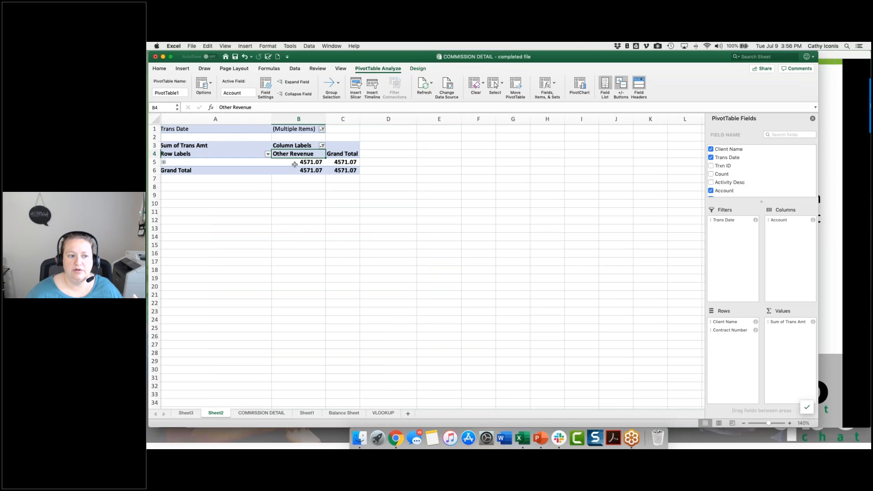
Step: Select all accounts again in the column label filter and reselect a cell inside the PivotTable
left_click(322, 145)
left_click(345, 234)
left_click(276, 225)
left_click(575, 212)
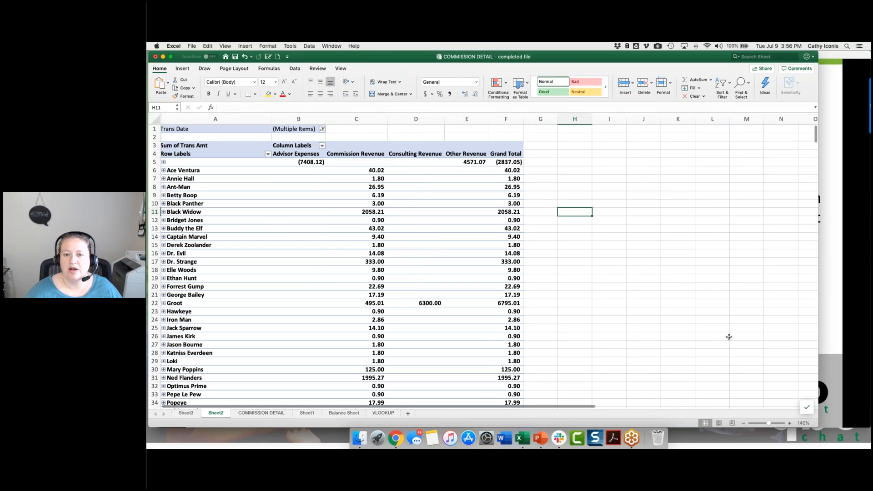
left_click(448, 213)
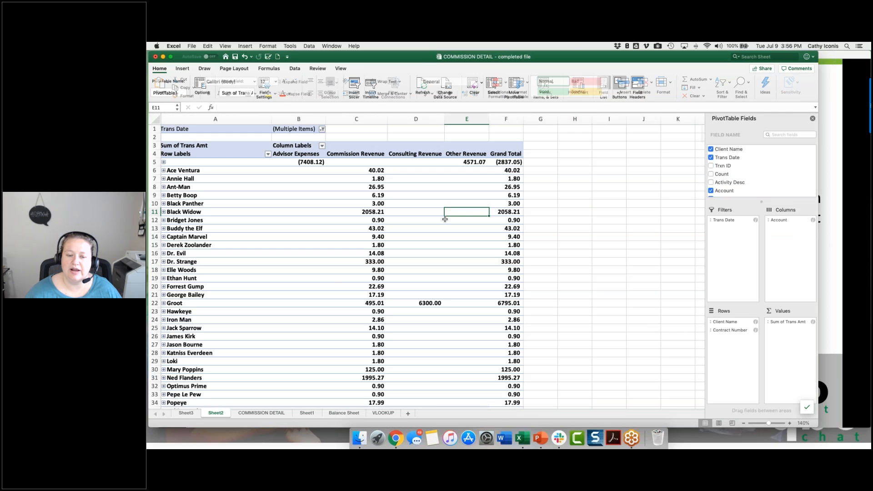
Step: Remove the Account field from the PivotTable's Columns area
left_click(568, 239)
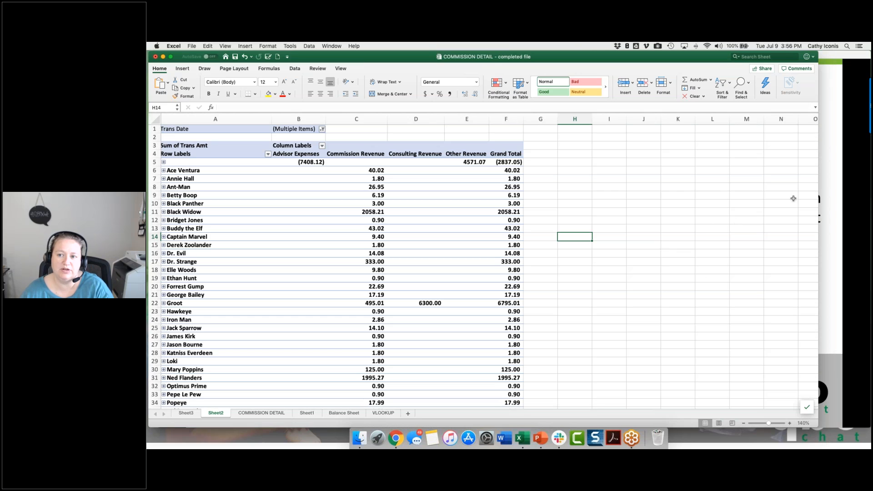
left_click(289, 270)
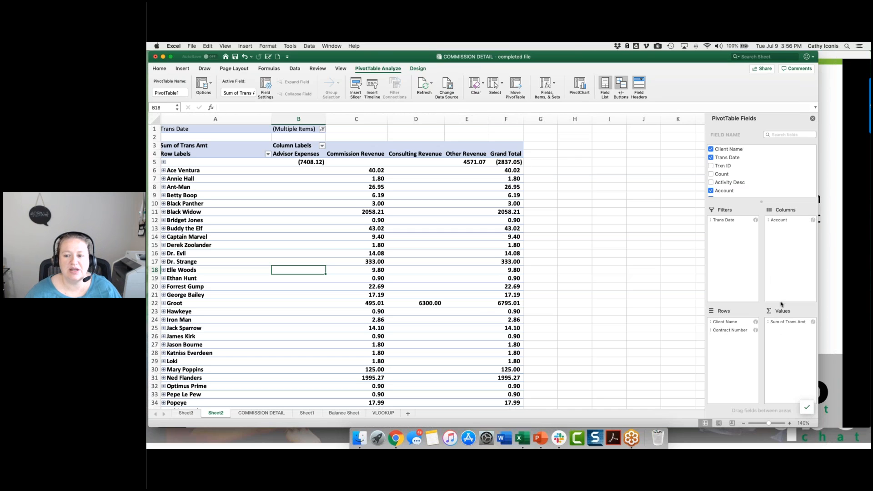
left_click_drag(788, 222, 659, 238)
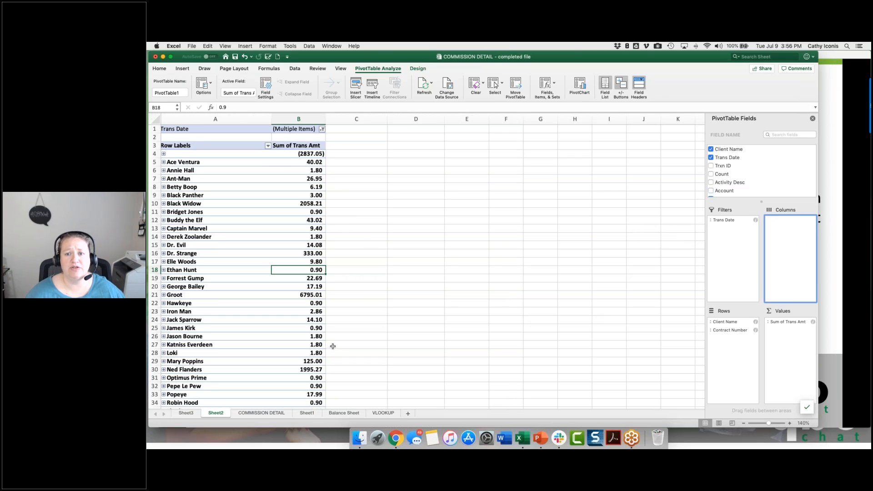
Step: Add Trans Amt to the PivotTable's Values area a second time and summarize it by Average
scroll(763, 168, "down", 3)
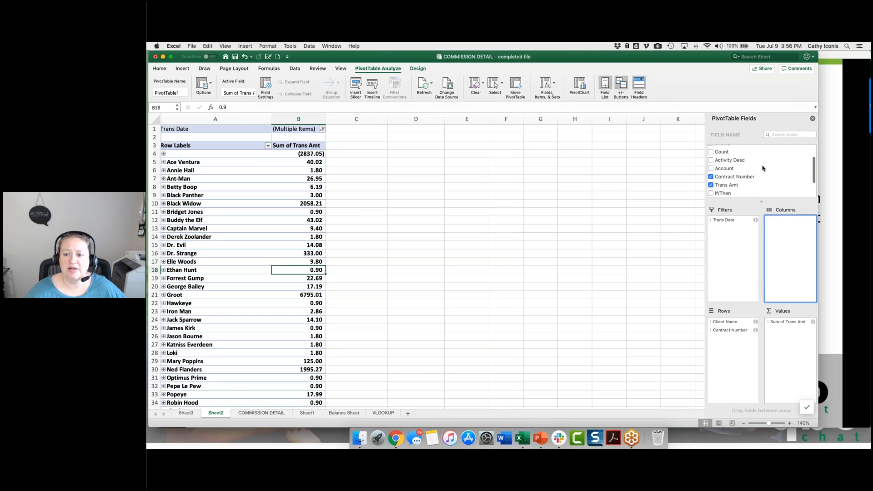
left_click_drag(726, 180, 794, 344)
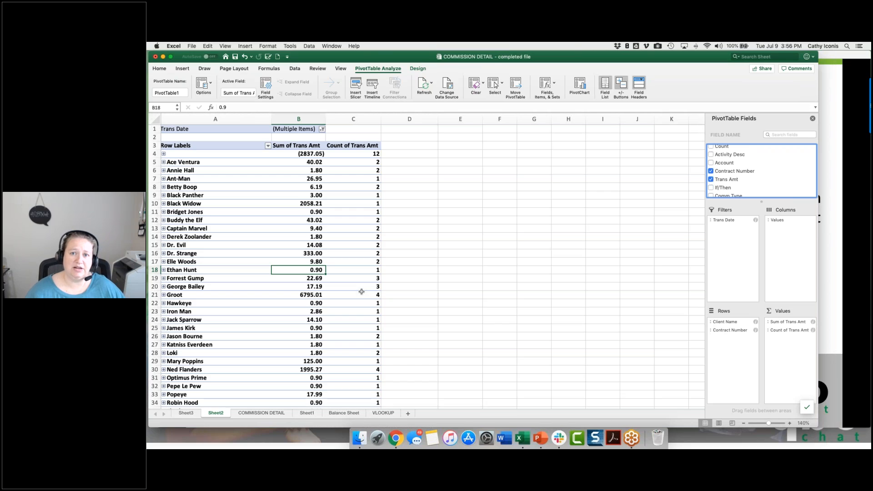
left_click(813, 331)
left_click(498, 180)
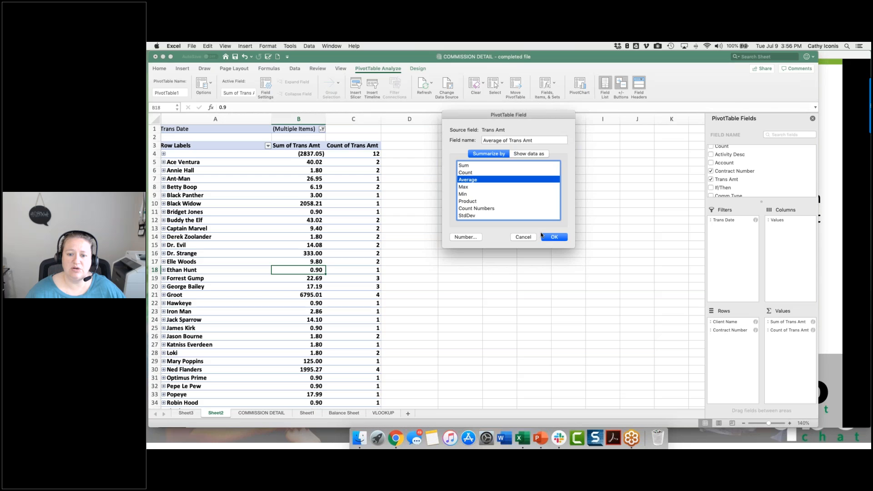
left_click(552, 236)
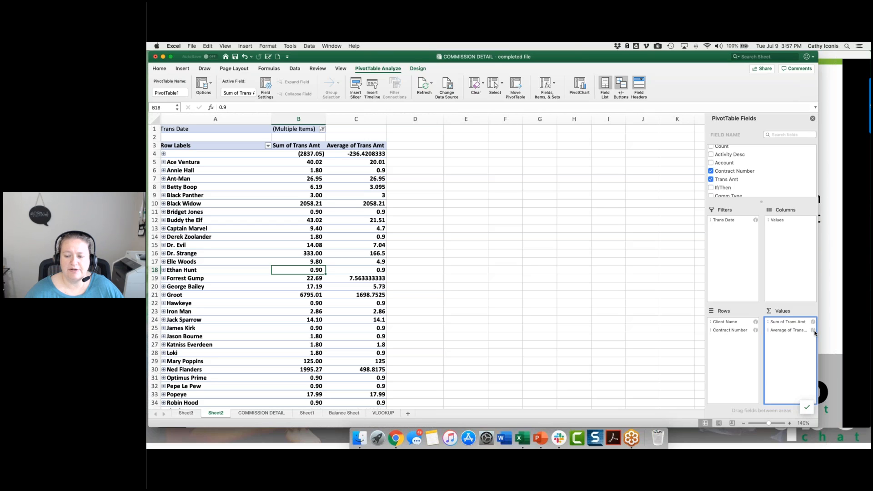
Step: Try Contract Number above Client Name in the PivotTable's Rows area and restore the original order
left_click(724, 333)
left_click(724, 331)
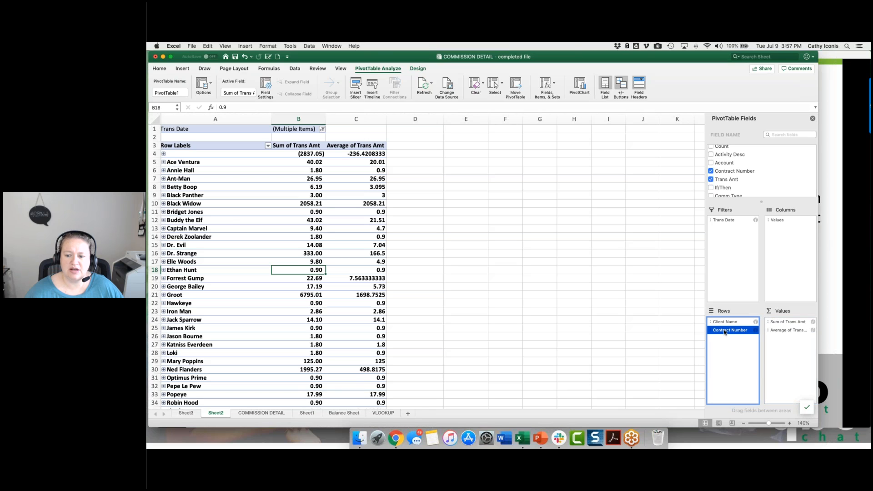
left_click_drag(725, 332, 734, 321)
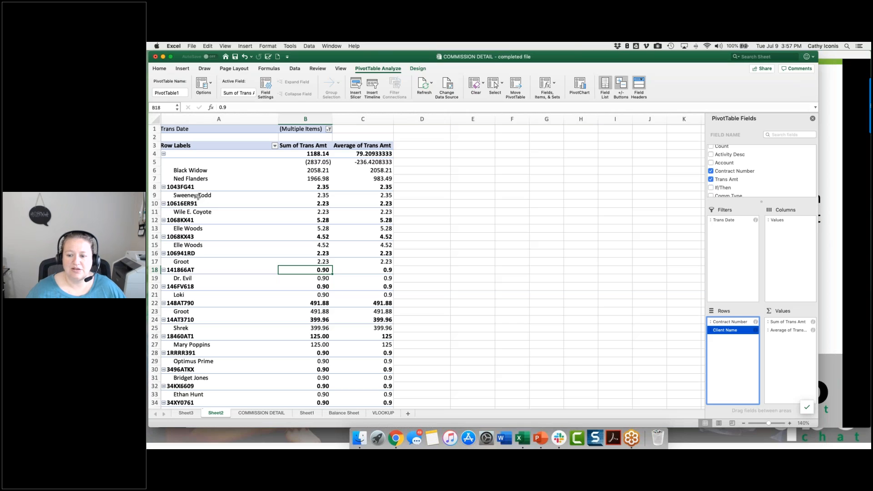
left_click_drag(721, 332, 730, 322)
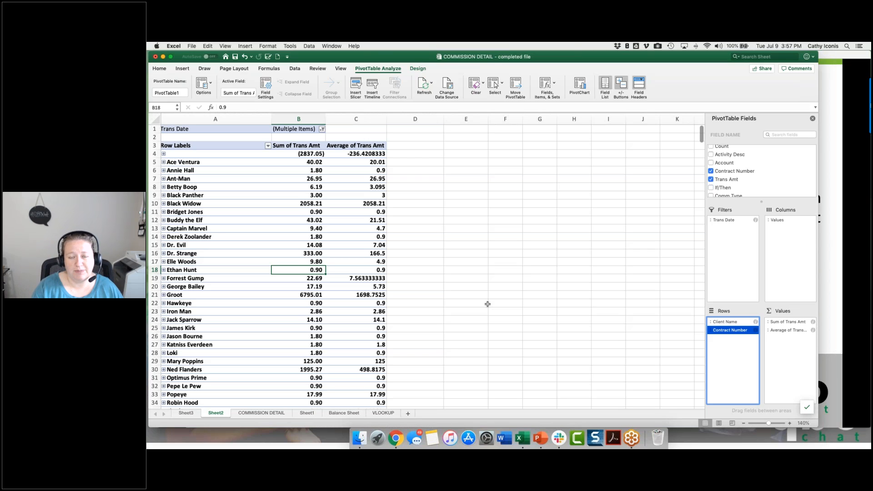
Step: Save the workbook
key("super+s")
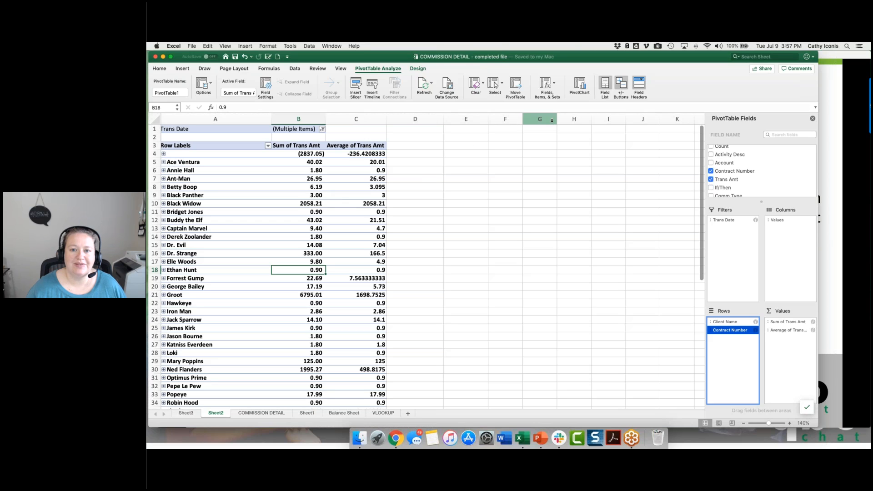
Step: Start a PivotTable calculated field and name it "If-then less trans amt"
left_click(555, 84)
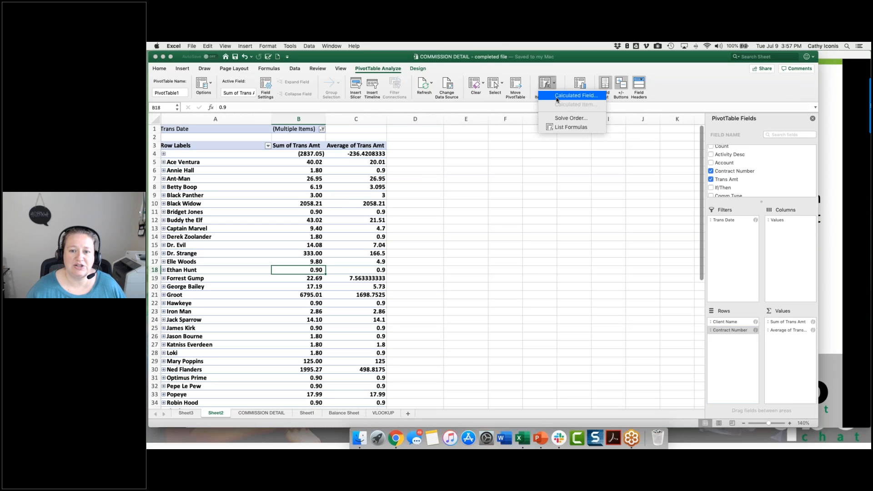
left_click(557, 96)
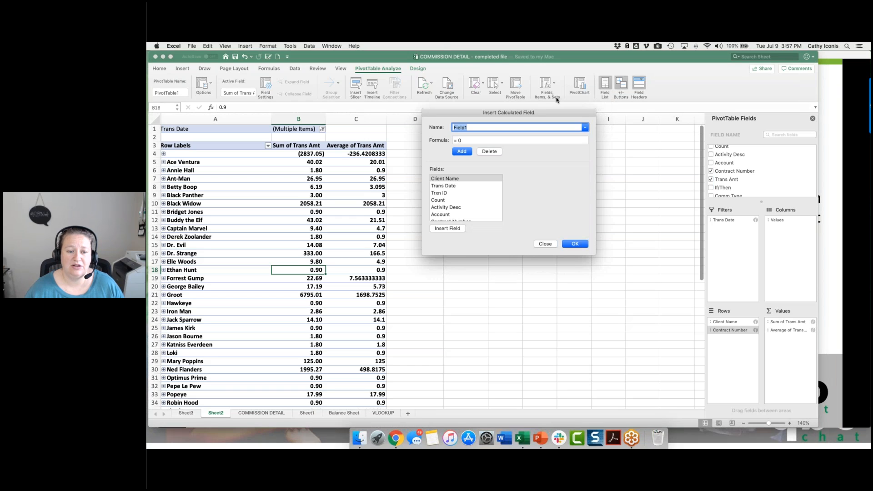
scroll(482, 181, "down", 3)
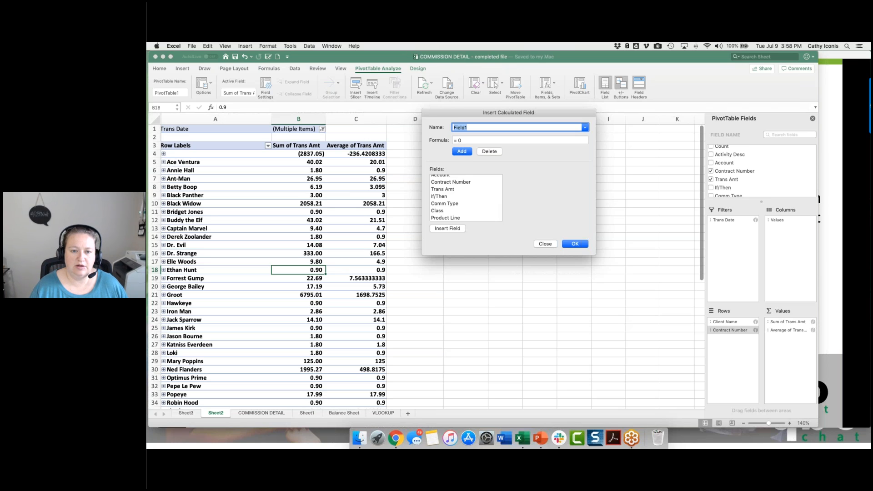
key("BackSpace")
type("If-then less trans amt")
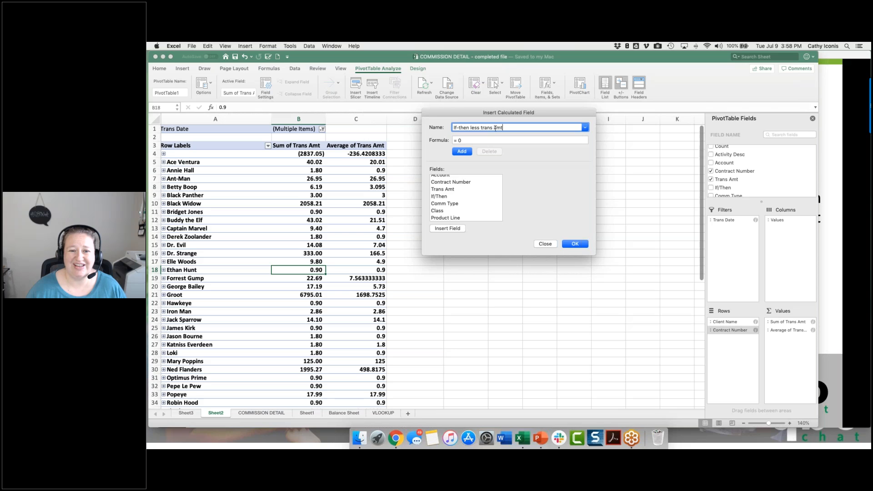
Step: Set the calculated field's formula to the If/Then field minus the Trans Amt field and insert it into the PivotTable
left_click(473, 140)
double_click(460, 140)
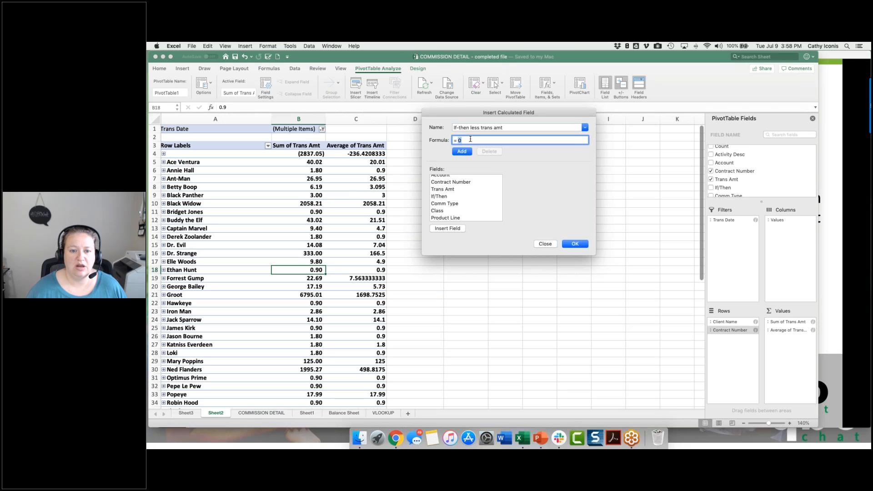
left_click(448, 196)
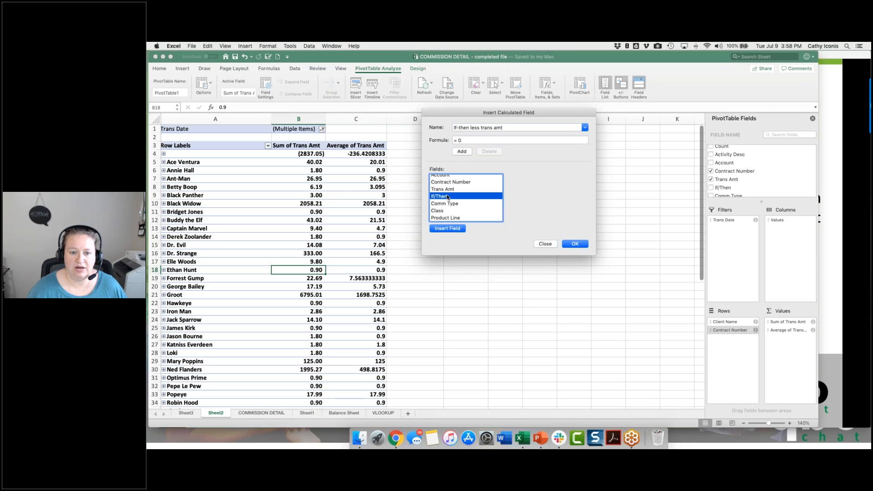
double_click(448, 196)
left_click(489, 141)
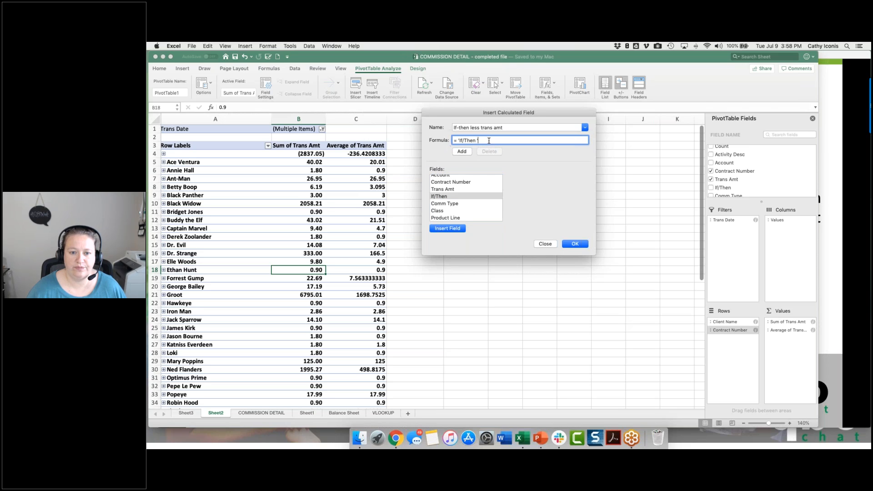
type("-")
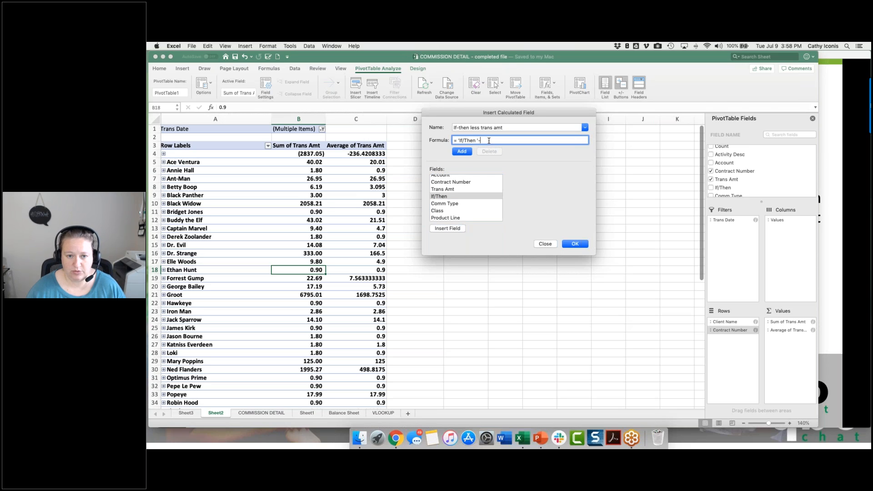
double_click(448, 190)
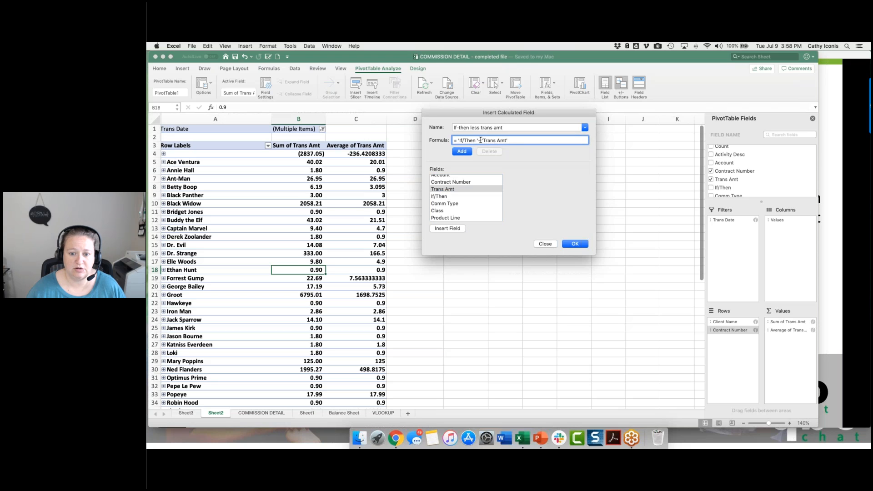
left_click(575, 244)
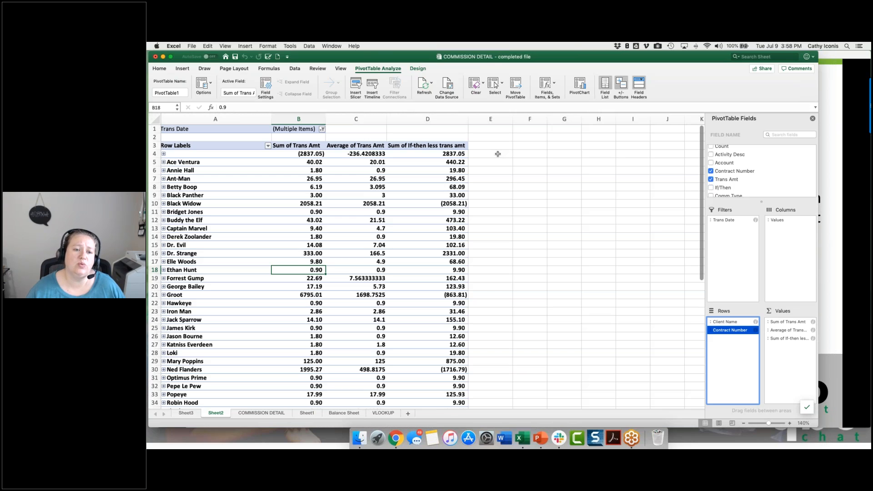
left_click(529, 156)
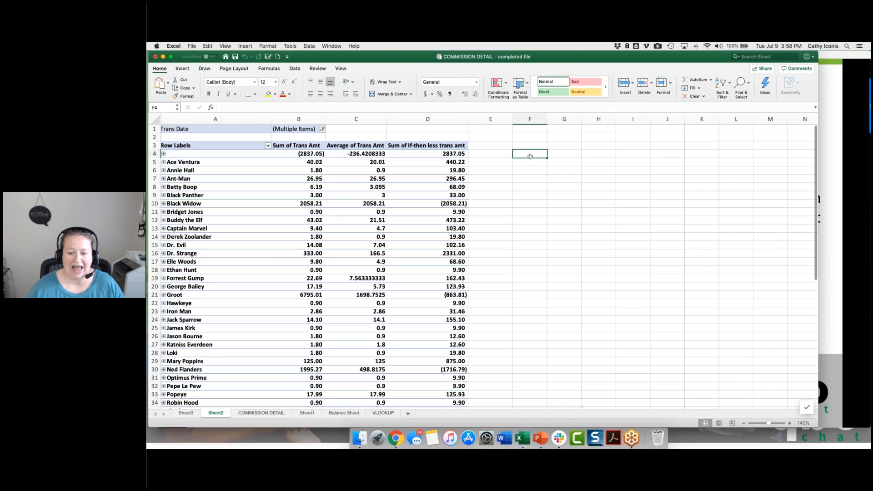
type("=")
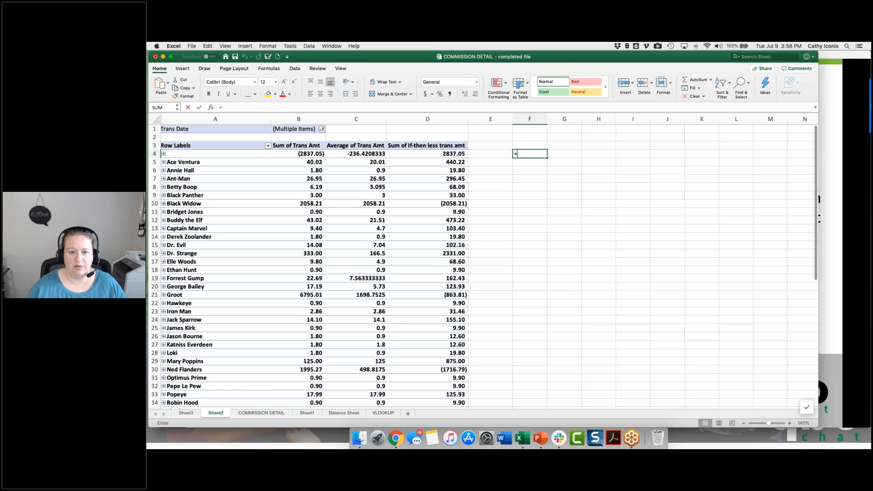
left_click(436, 154)
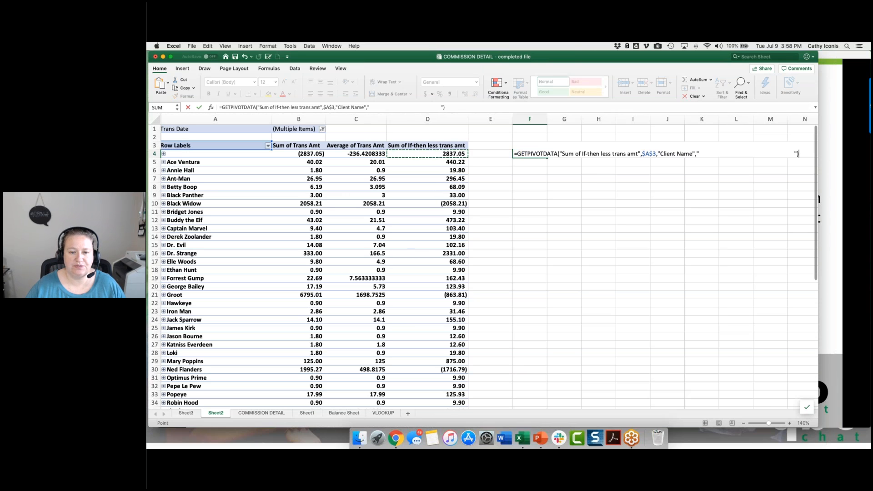
key("Escape")
Step: In F5, enter a GETPIVOTDATA formula referencing Ace Ventura's Sum of If-then less trans amt value
key("Down")
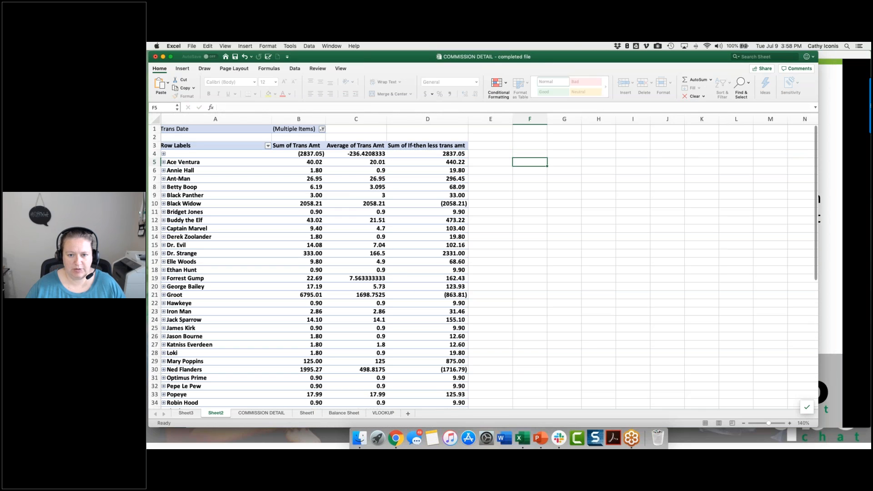
type("=")
left_click(427, 162)
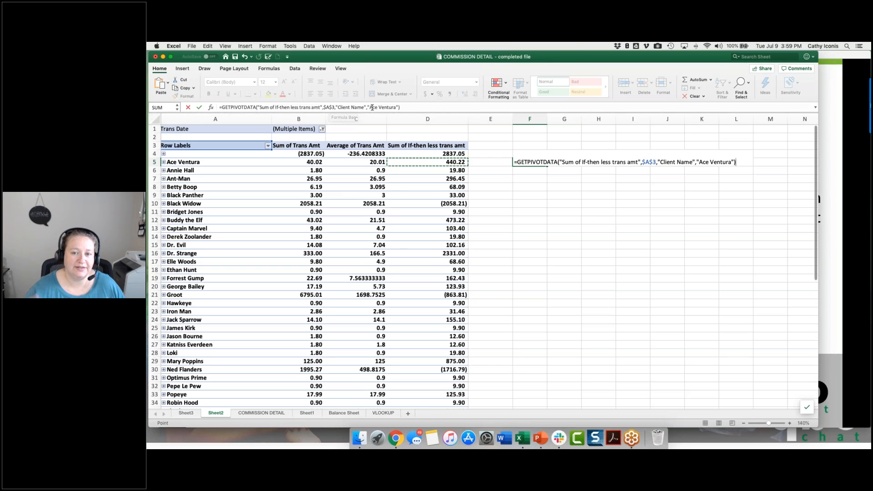
key("Return")
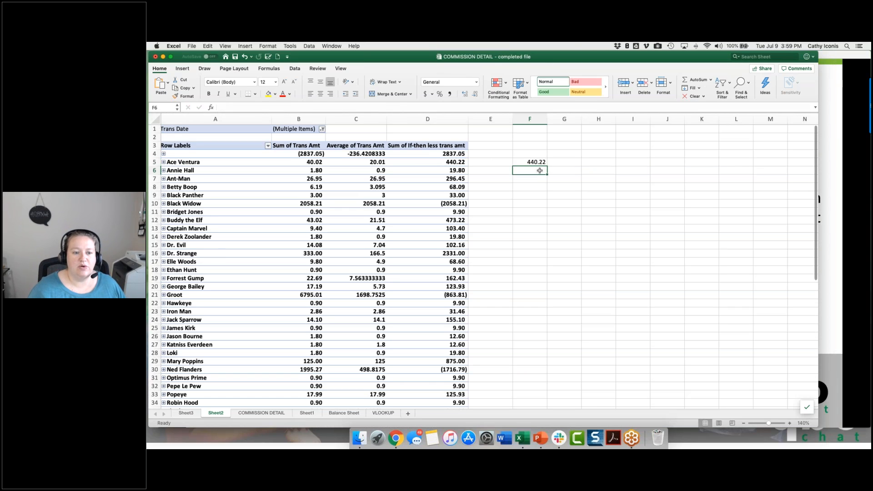
Step: Reference the Sum of Trans Amt values of Black Widow in F6 and Ant-Man in F7
type("=")
left_click(309, 204)
key("Return")
type("=")
left_click(316, 178)
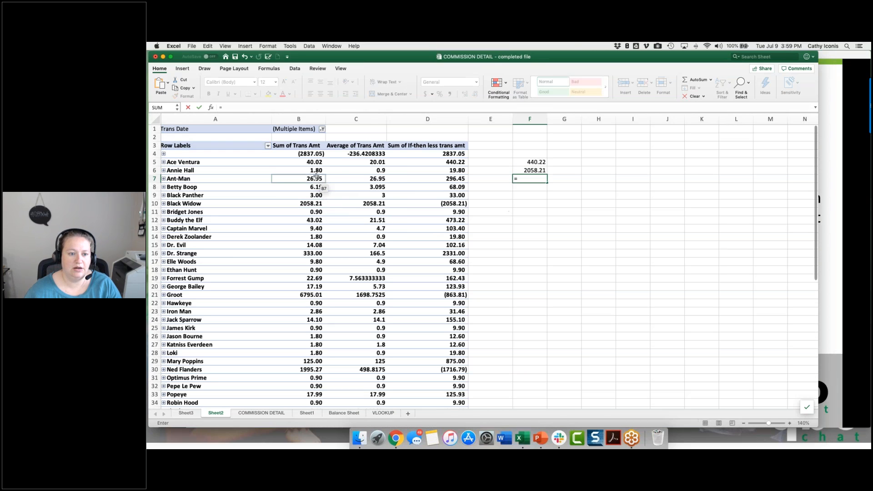
key("Return")
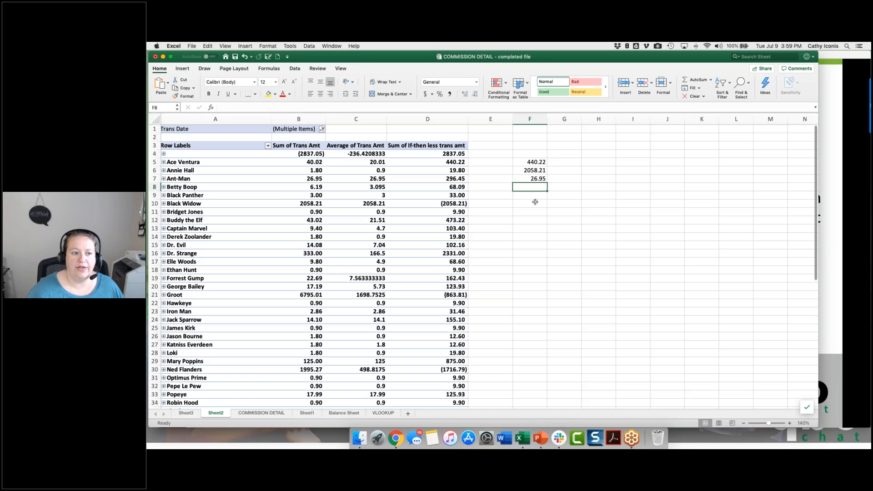
Step: Exclude 1/7/19 and 1/9/19 from the PivotTable's Trans Date filter
left_click(322, 129)
left_click(342, 191)
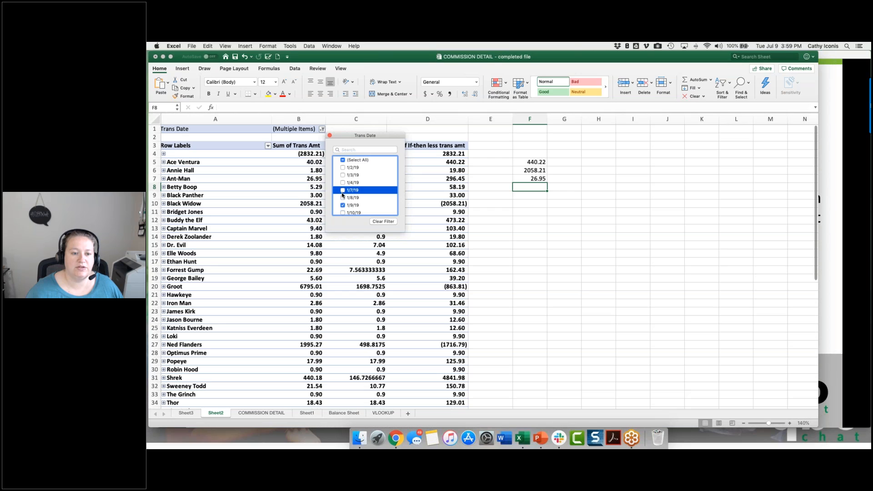
left_click(343, 206)
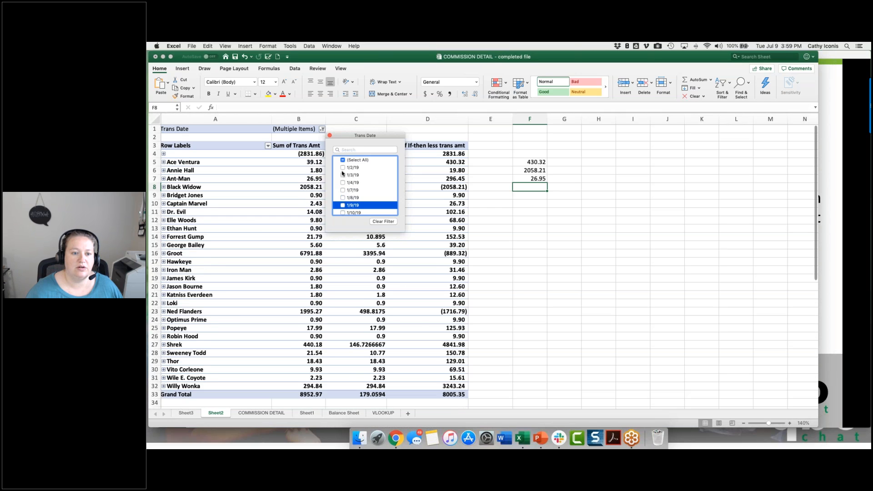
left_click(343, 198)
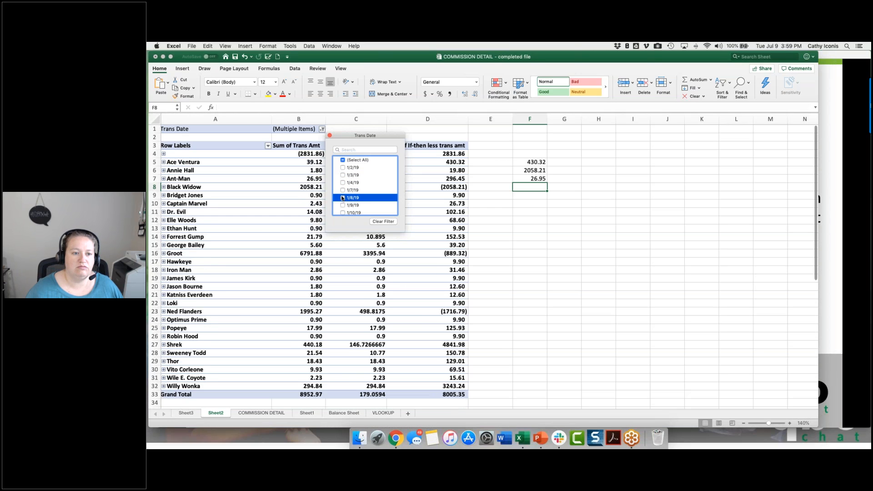
left_click(343, 198)
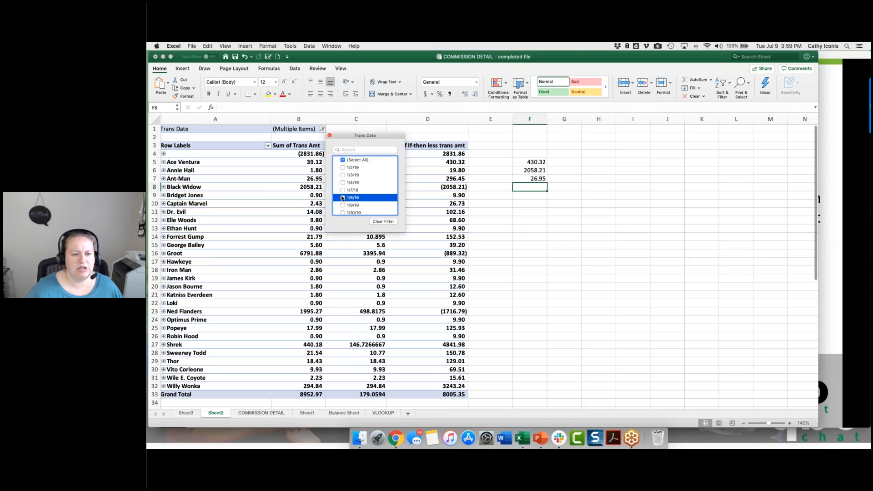
Step: Select all dates in the Trans Date filter, close the filter list and select cell F8
left_click(343, 163)
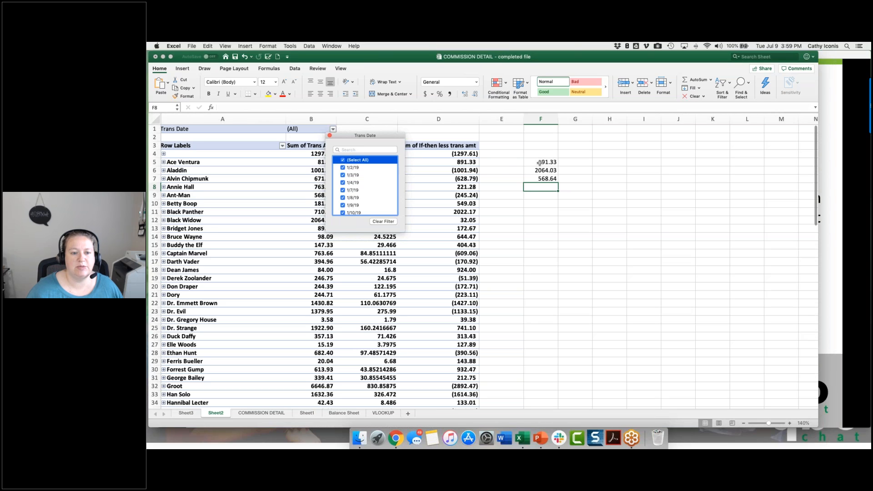
left_click(536, 194)
left_click(536, 194)
left_click(536, 186)
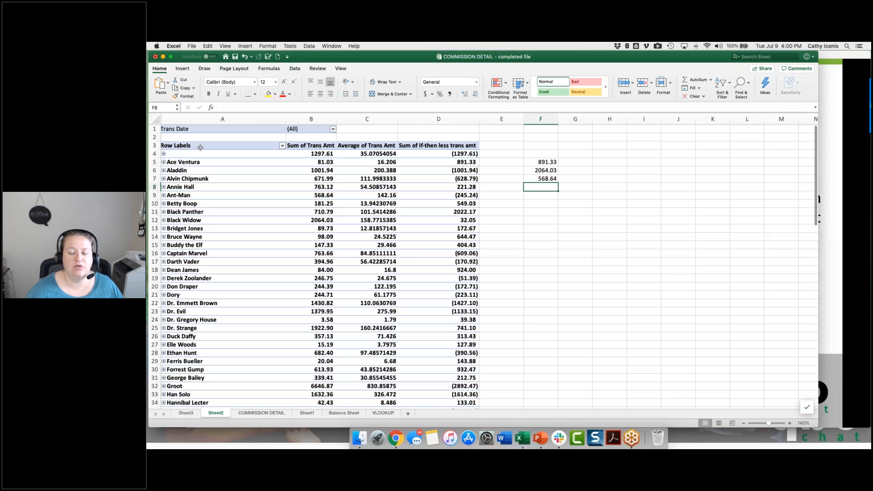
left_click(527, 163)
left_click_drag(527, 177, 528, 179)
left_click(513, 211)
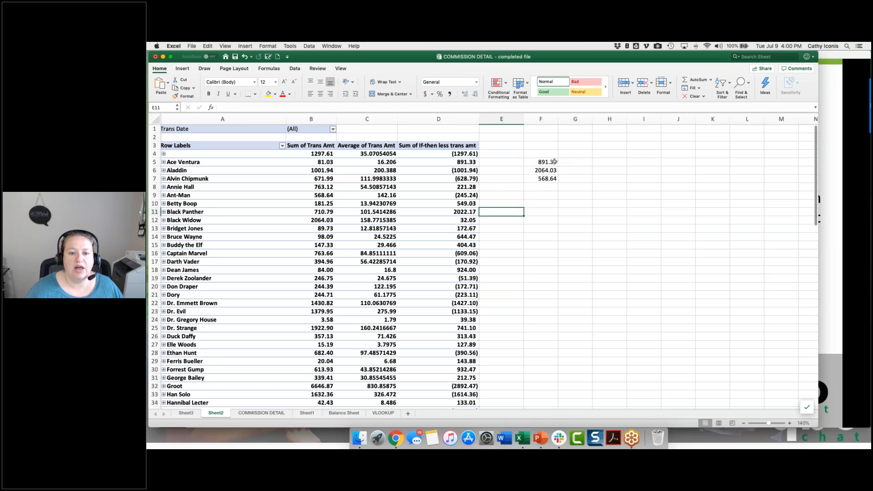
Step: Add the Activity Desc field to the PivotTable's Columns, replacing the existing data on the sheet, and undo and redo the change
left_click(445, 167)
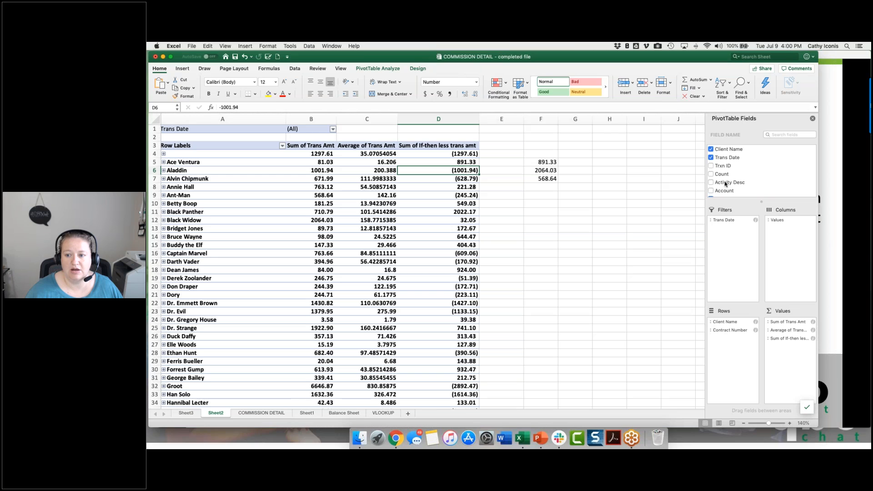
left_click_drag(725, 184, 789, 222)
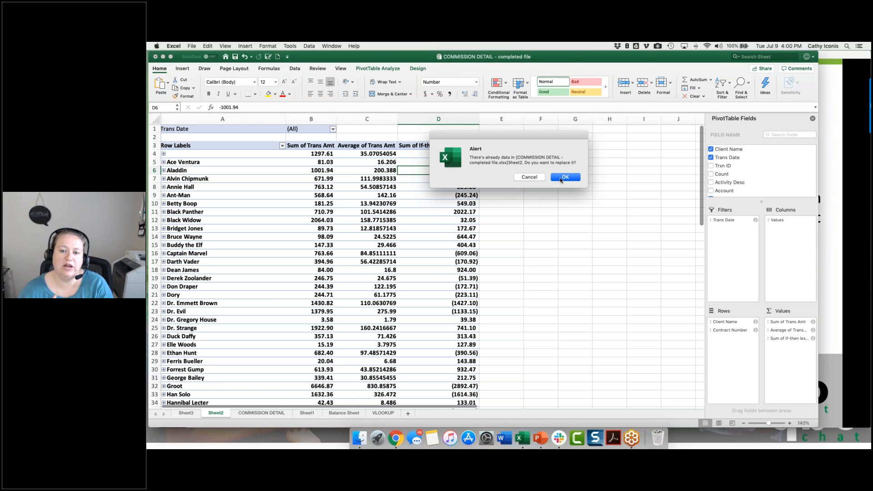
left_click(560, 177)
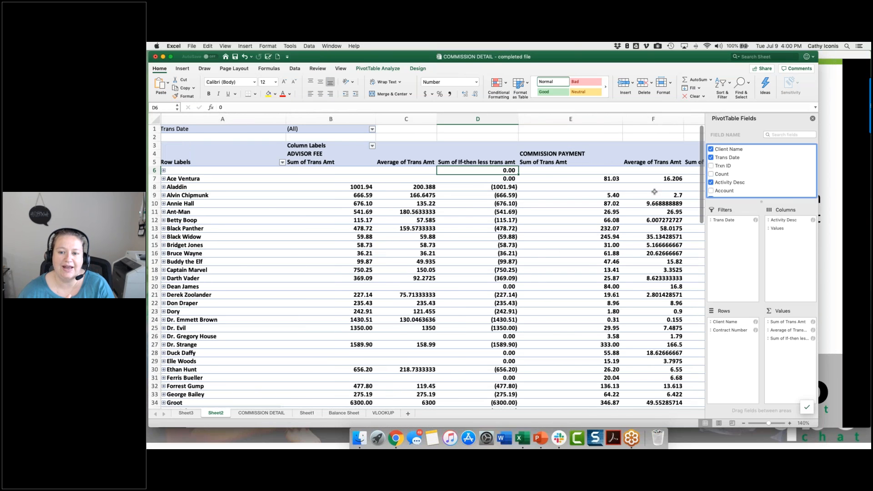
scroll(654, 192, "right", 15)
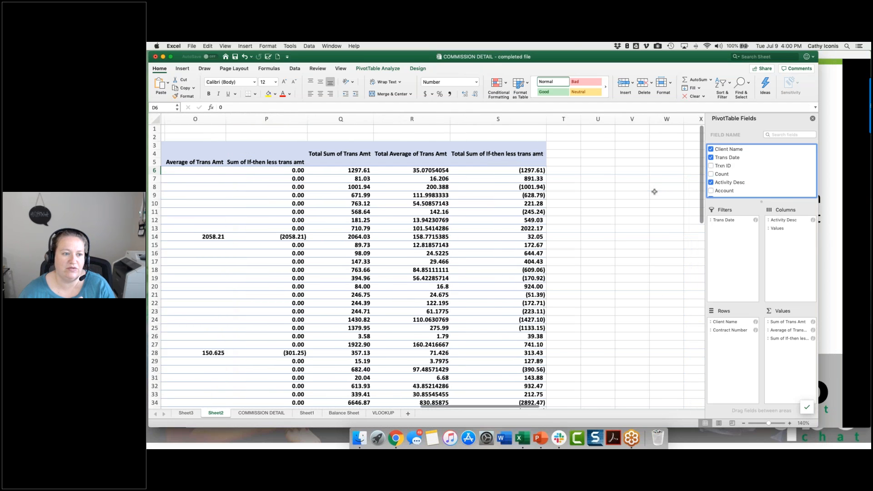
scroll(578, 207, "right", 2)
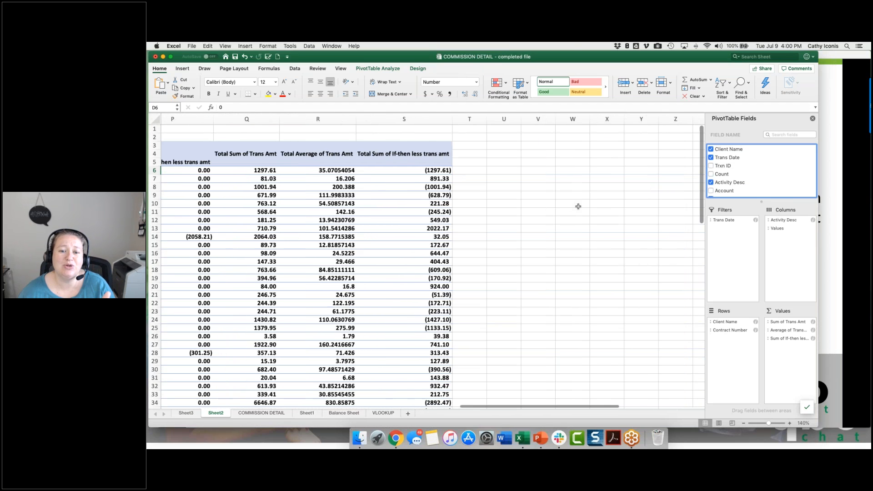
scroll(448, 197, "right", 3)
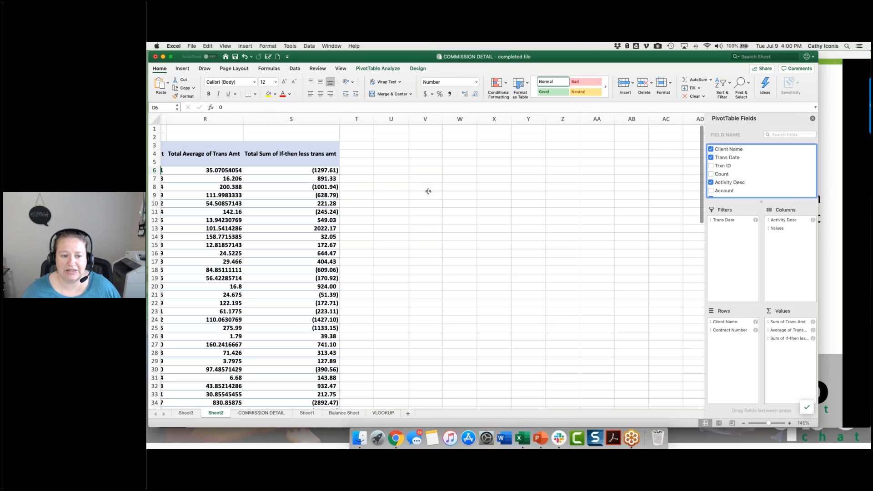
scroll(429, 191, "left", 15)
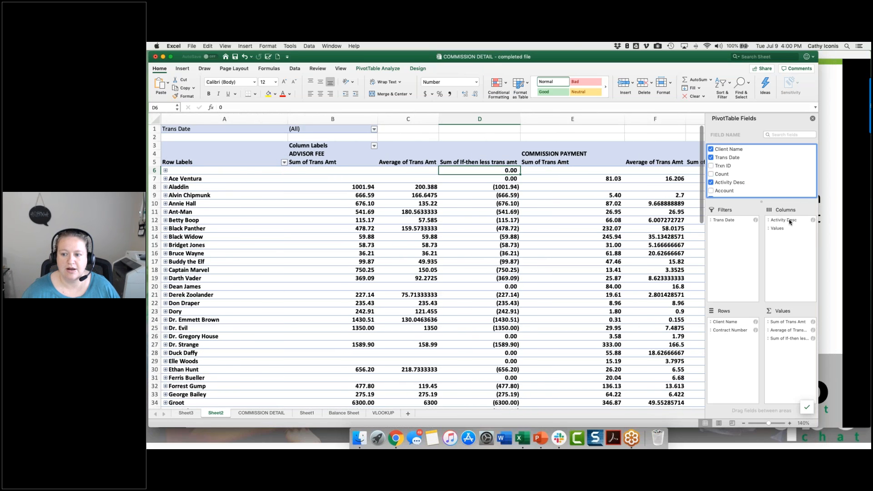
key("super+z")
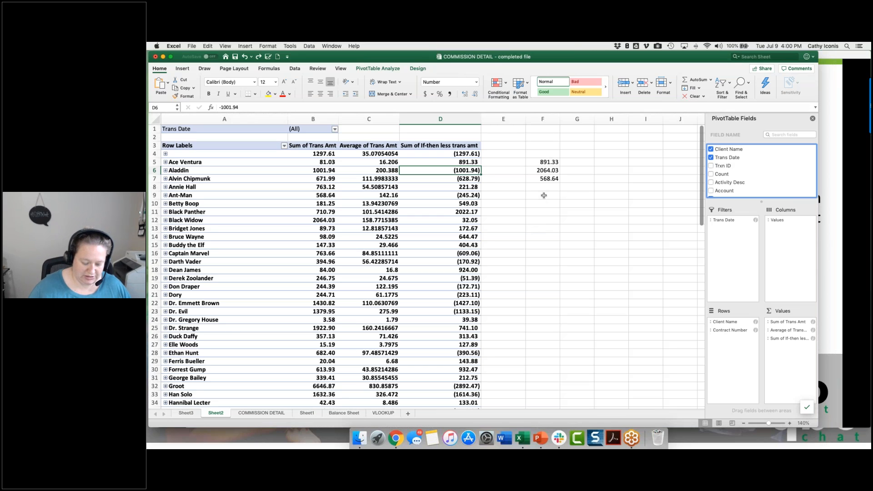
left_click(260, 57)
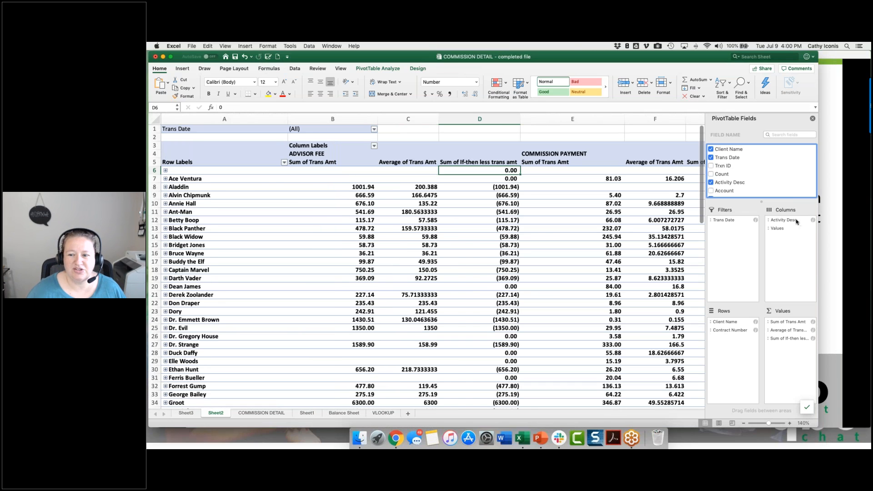
Step: Remove the Activity Desc field from the PivotTable's Columns area and save the workbook
left_click_drag(791, 221, 621, 222)
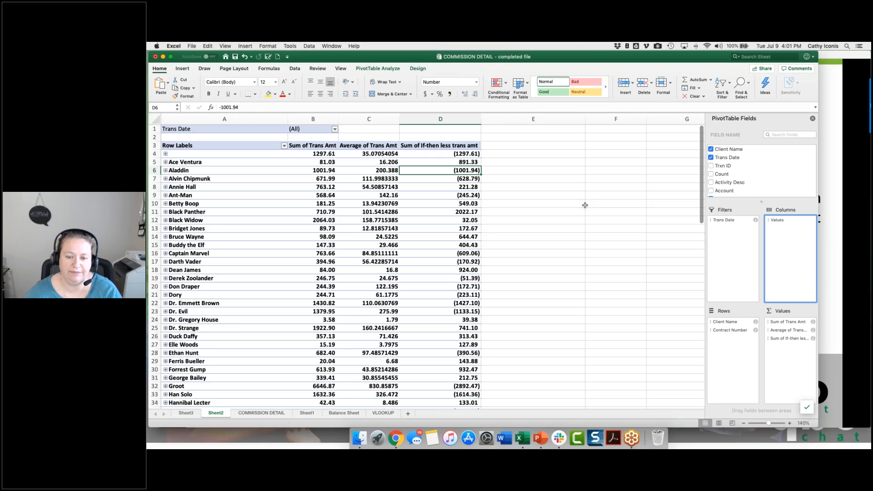
key("super+s")
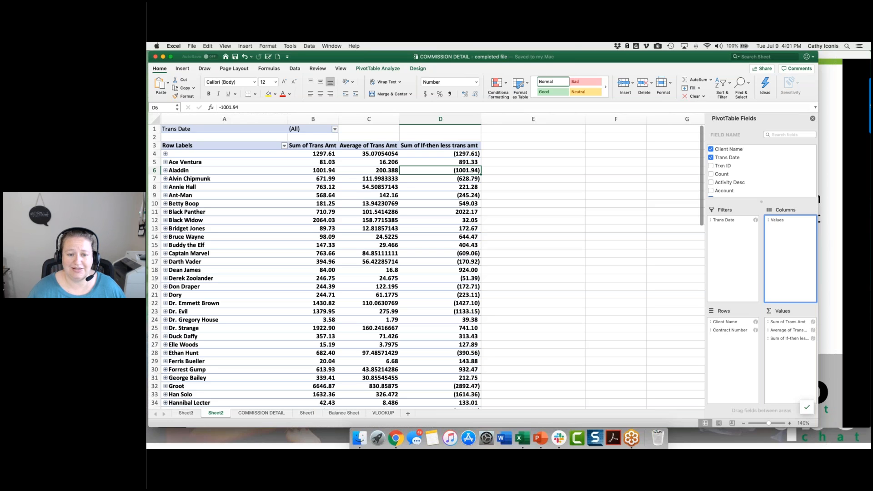
Step: Switch to the PowerPoint slide show and advance past the PivotTables: Formulas slide to the closing Thank You For Your Time! slide
left_click(840, 191)
left_click(840, 191)
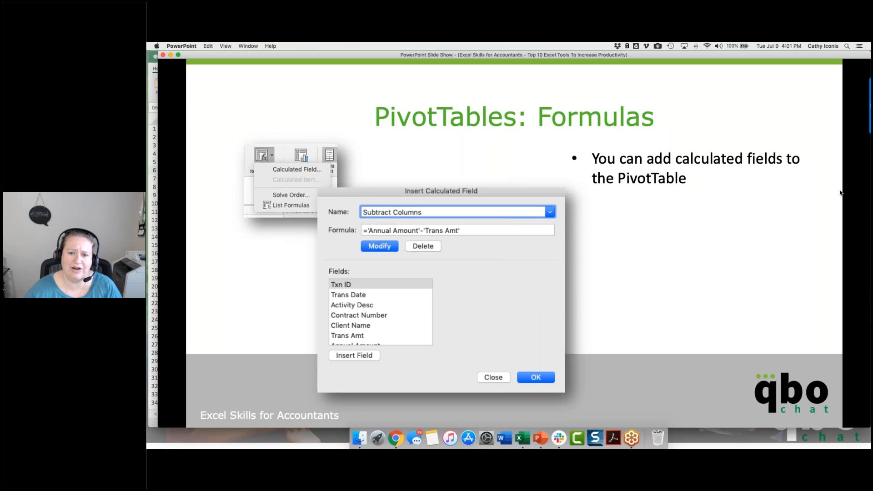
left_click(840, 192)
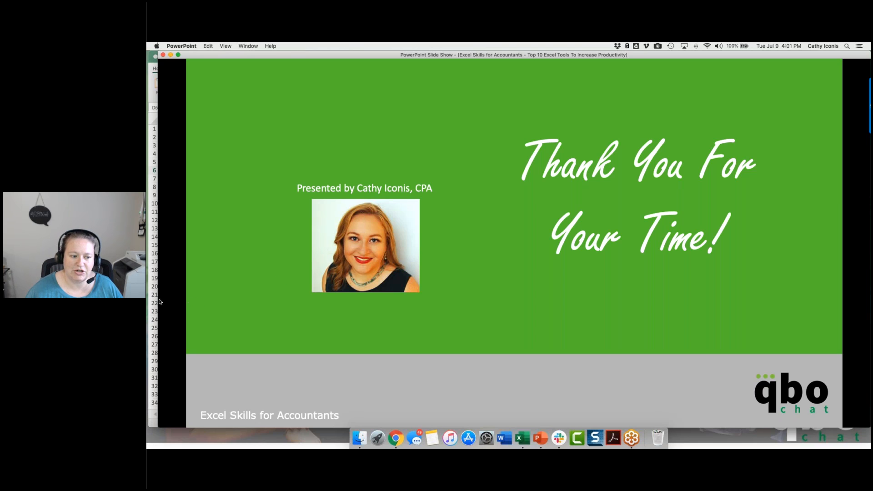
left_click(154, 303)
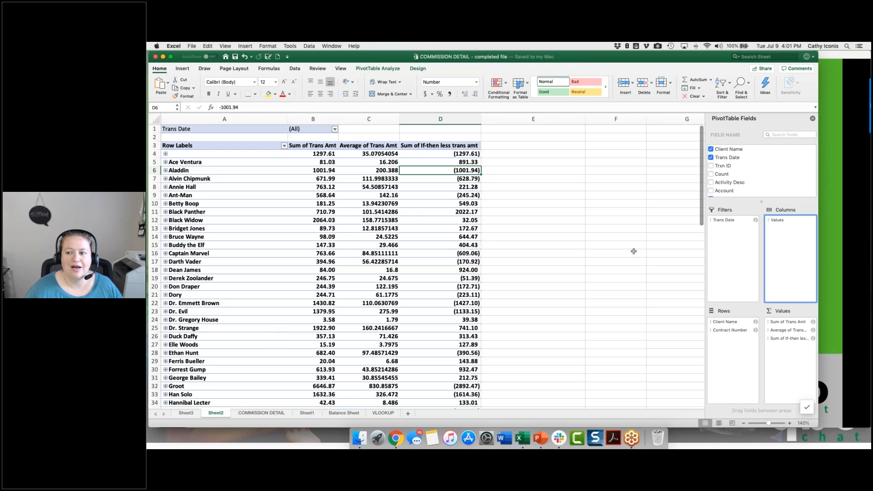
left_click(829, 185)
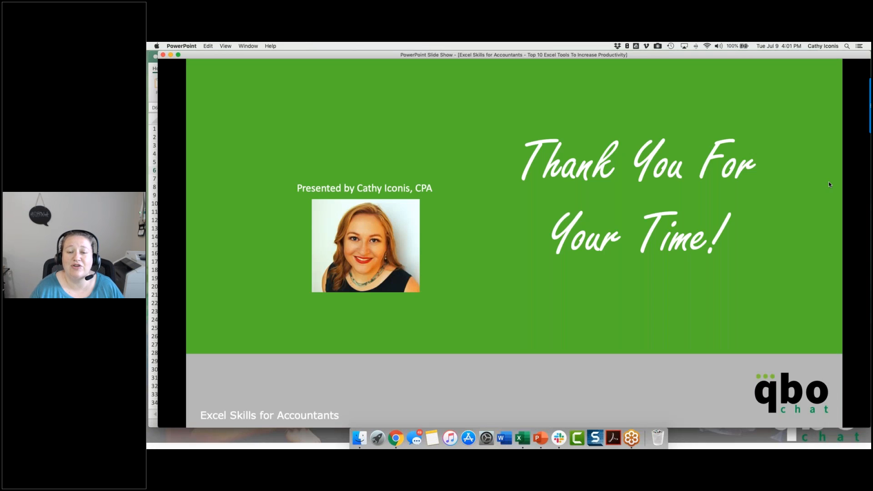